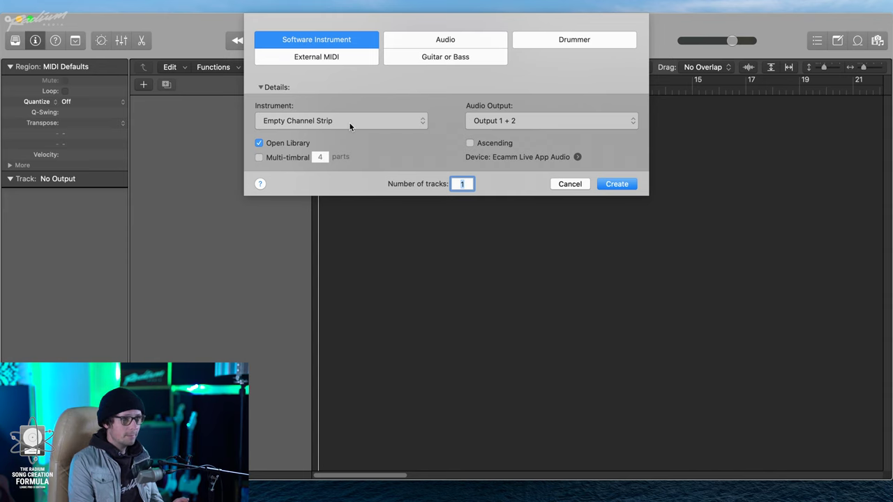
Create one software instrument track with an empty channel strip.
{"action": "left_click", "coordinate": [379, 125]}
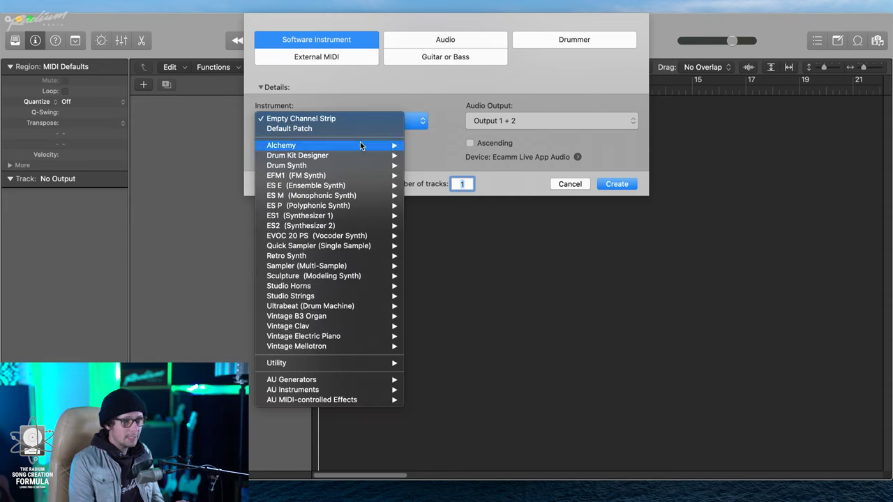
{"action": "key", "text": "Return"}
{"action": "key", "text": "Return"}
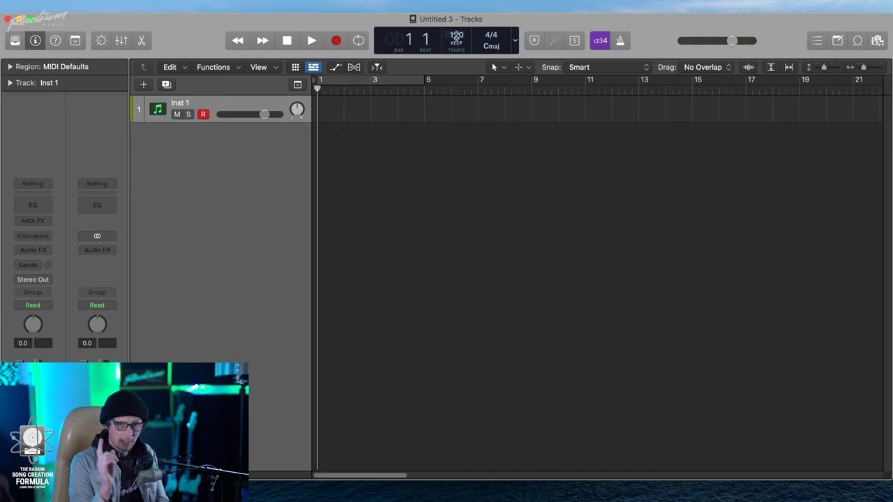
Turn on the metronome click and set the project tempo to 115 bpm while auditioning the click.
{"action": "key", "text": "k"}
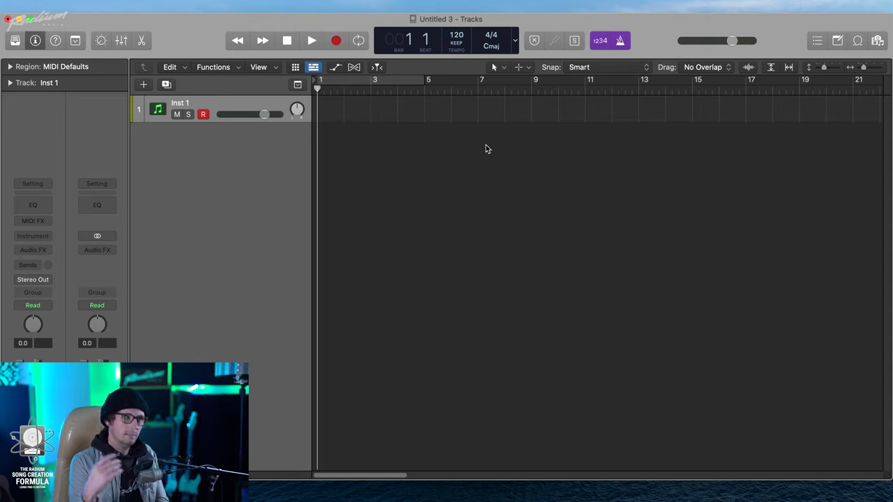
{"action": "key", "text": "space"}
{"action": "key", "text": "space"}
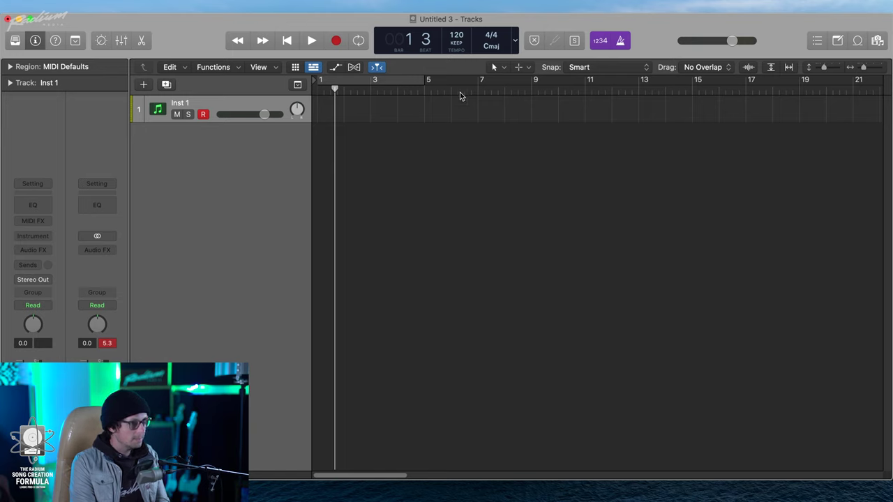
{"action": "key", "text": "space"}
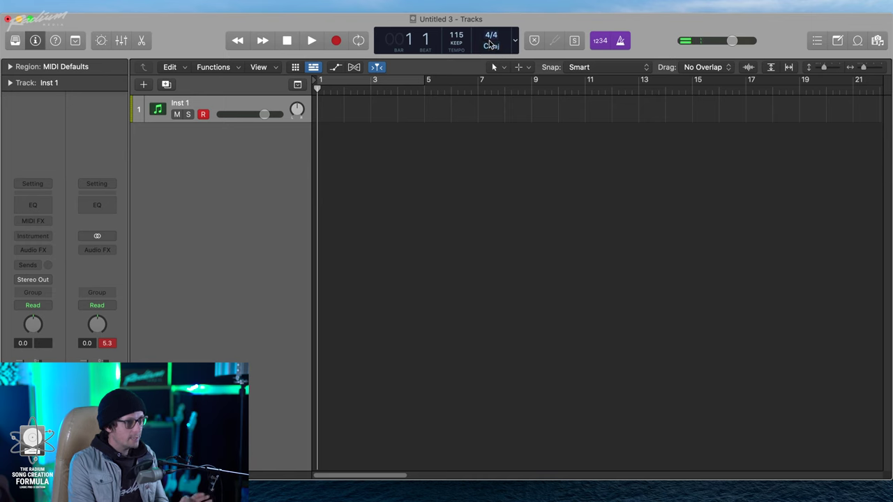
Save the project as "Stomp rock-Blues-115bpm" in the Library and Synch folder, organized as a folder.
{"action": "left_click", "coordinate": [75, 6]}
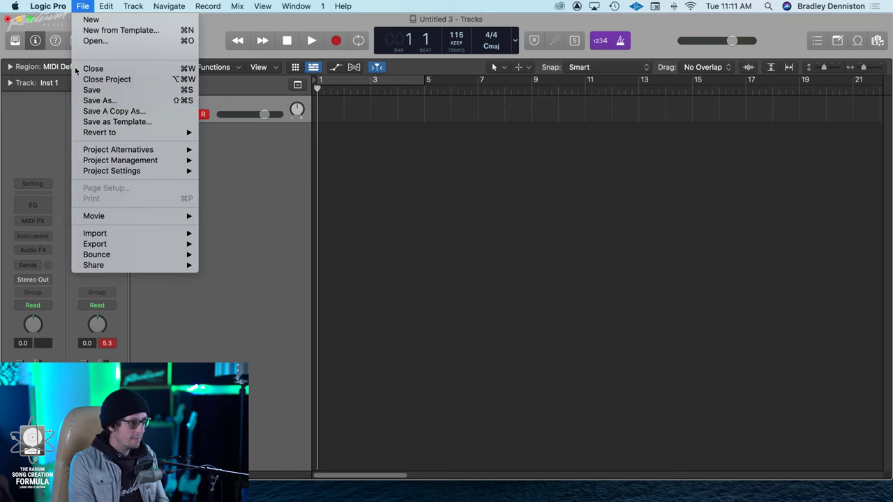
{"action": "left_click", "coordinate": [111, 98]}
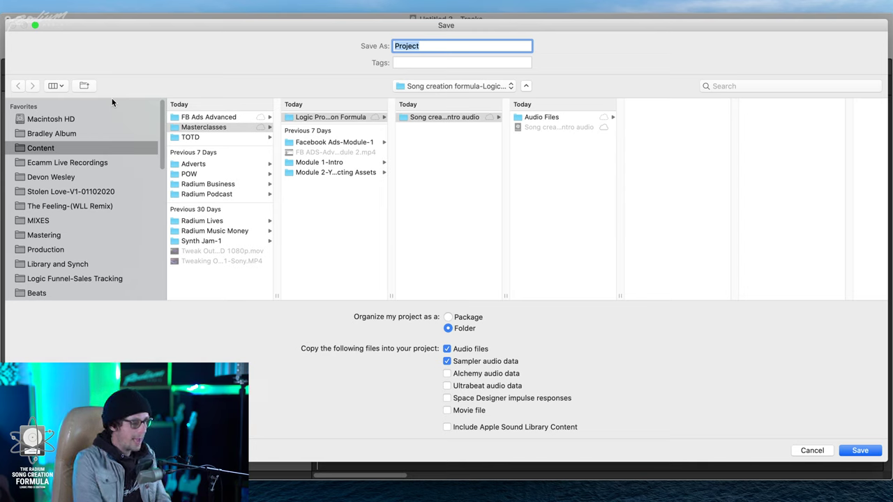
{"action": "type", "text": "Stomp"}
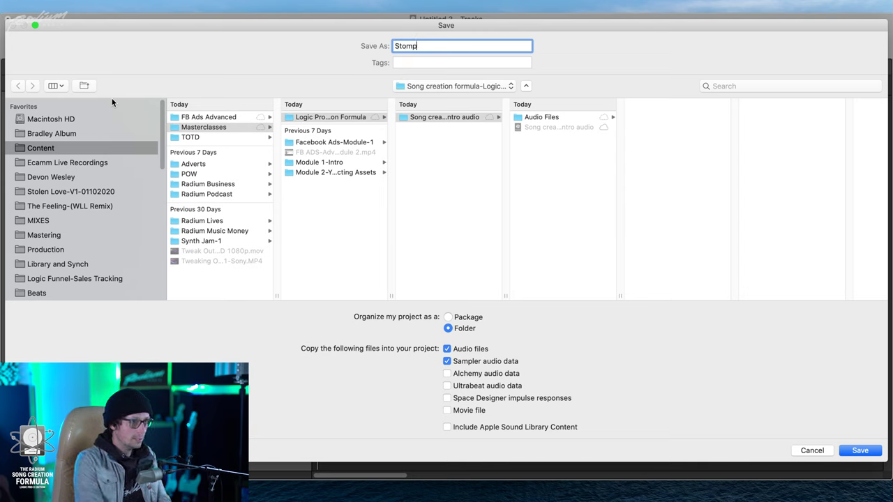
{"action": "type", "text": " rock-"}
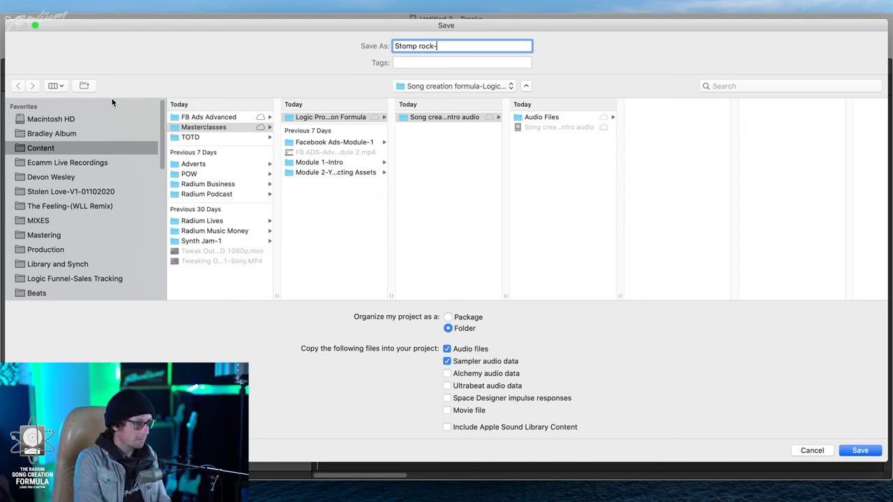
{"action": "type", "text": "Blues-"}
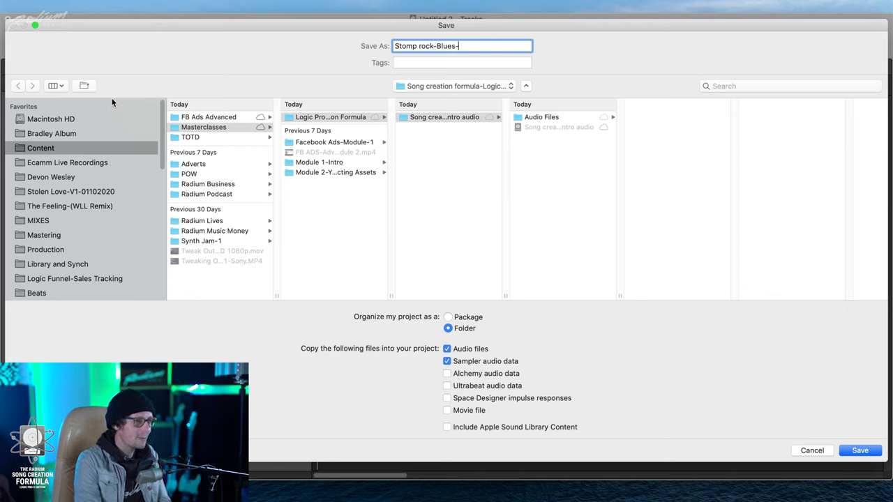
{"action": "type", "text": "115"}
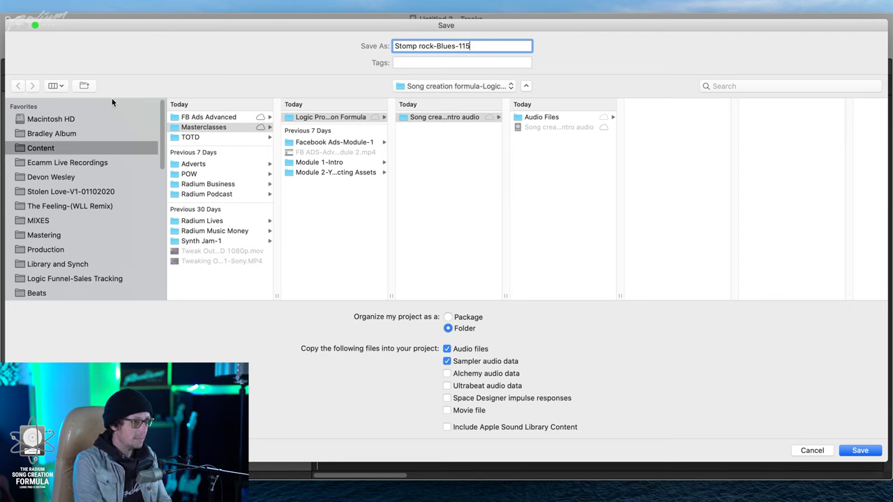
{"action": "type", "text": "ppm"}
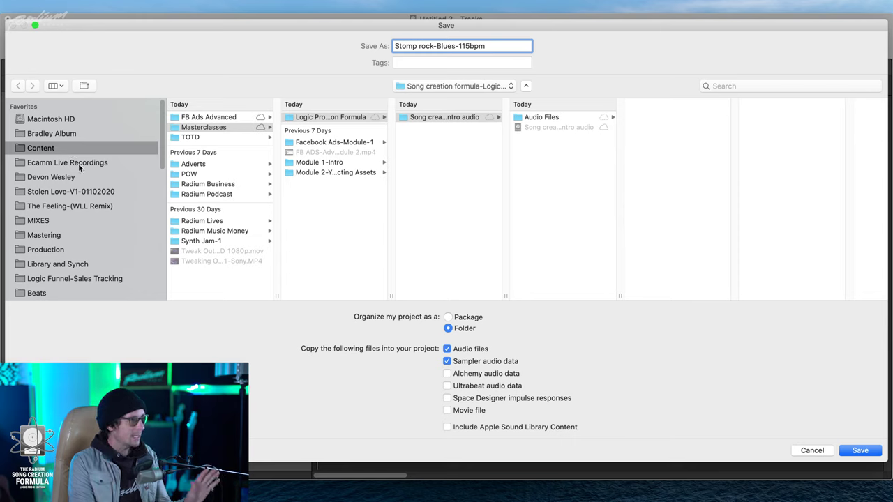
{"action": "scroll", "coordinate": [86, 176], "scroll_direction": "down", "scroll_amount": 3}
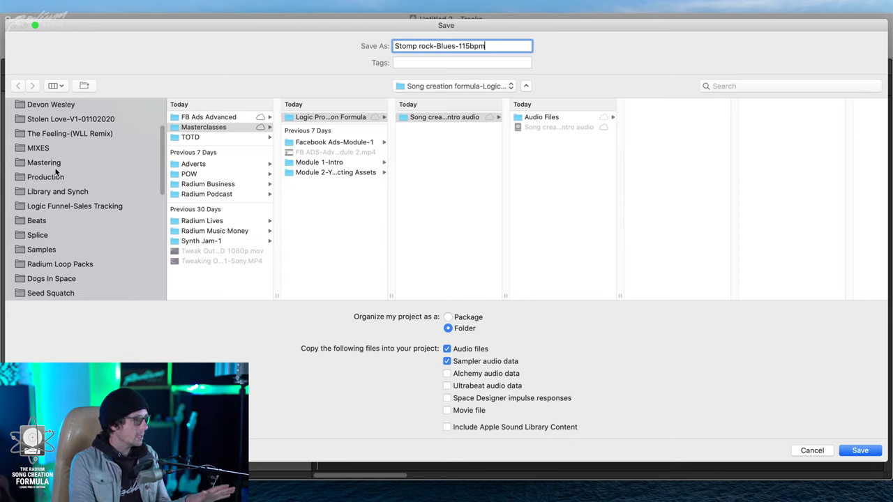
{"action": "left_click", "coordinate": [69, 192]}
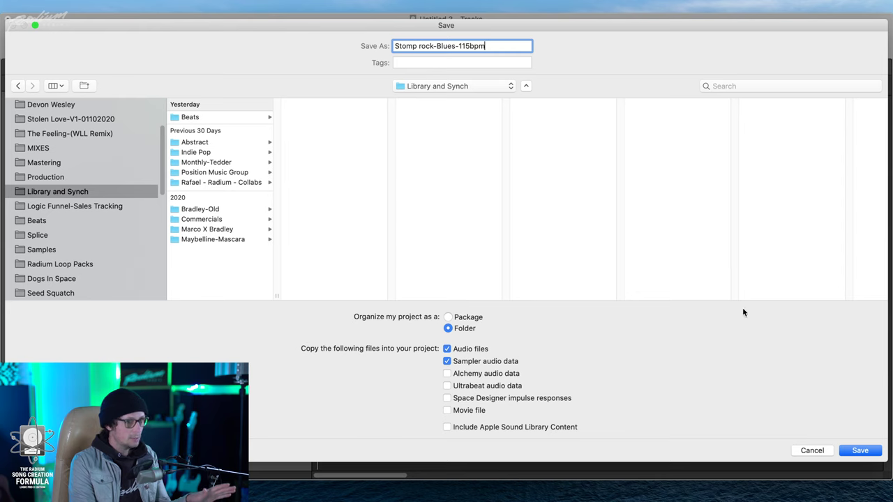
{"action": "left_click", "coordinate": [876, 457]}
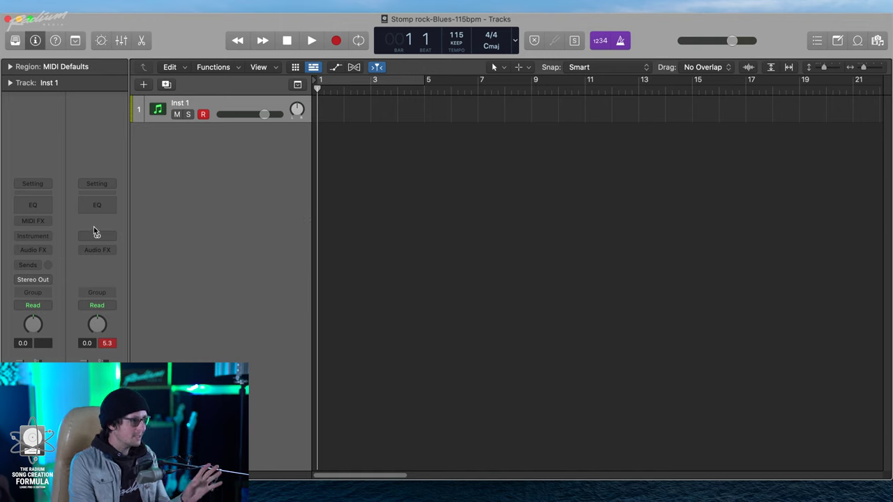
{"action": "left_click", "coordinate": [44, 241]}
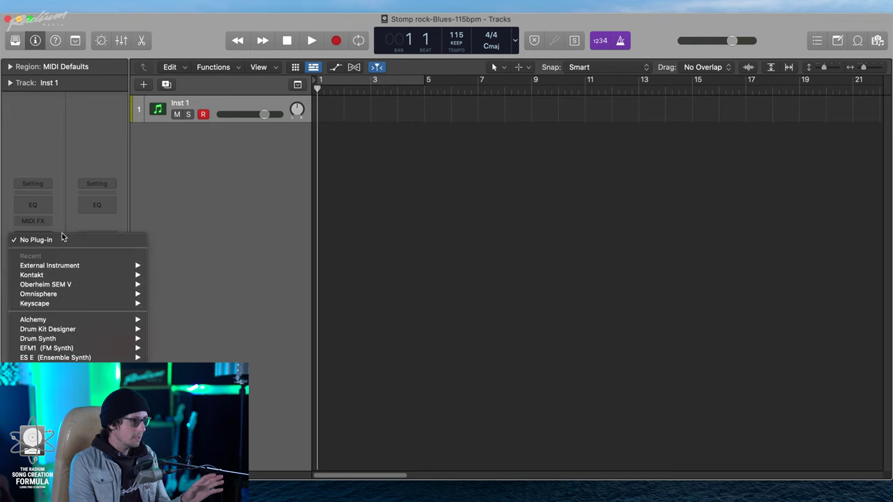
{"action": "left_click", "coordinate": [191, 190]}
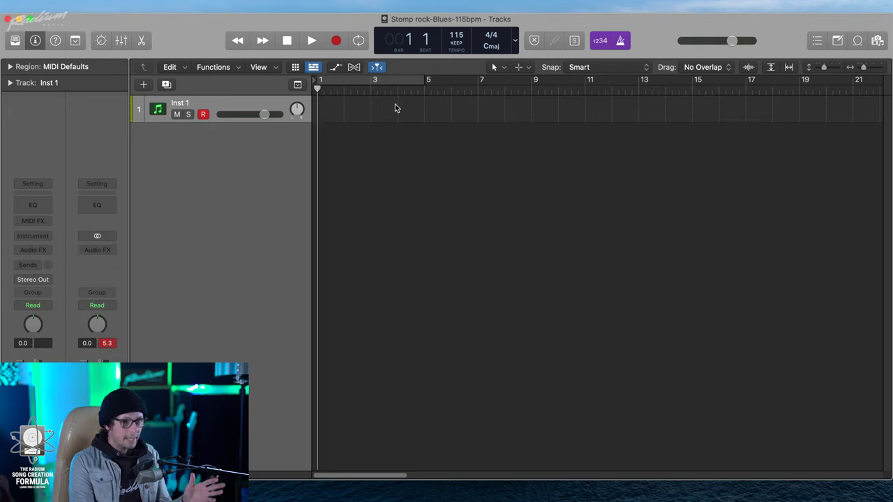
Add a Drummer track with the Rock genre to the project.
{"action": "left_click", "coordinate": [144, 84]}
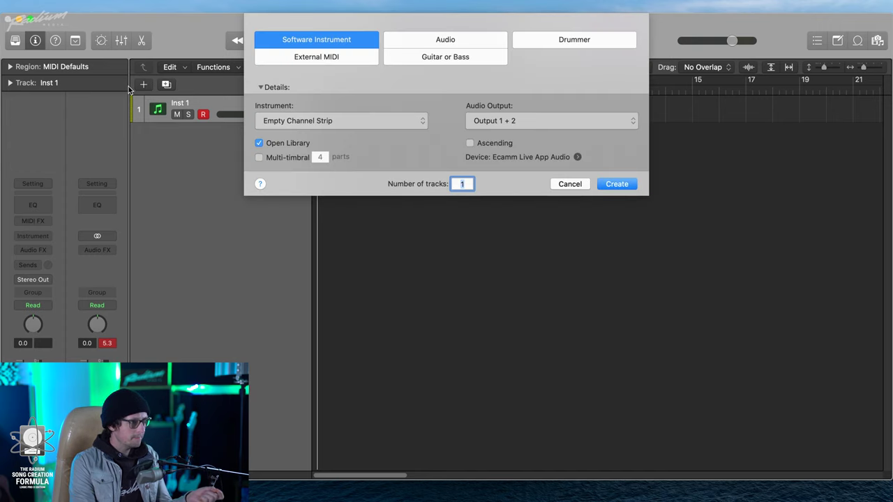
{"action": "left_click", "coordinate": [543, 43]}
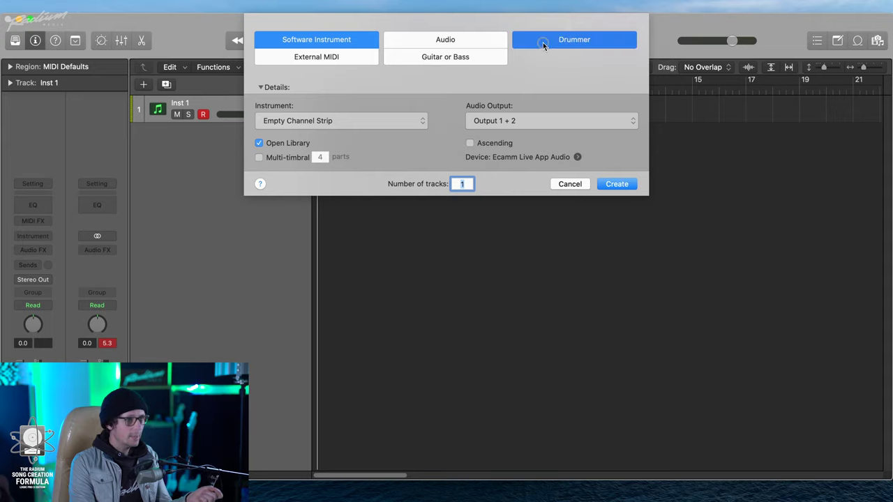
{"action": "left_click", "coordinate": [371, 120]}
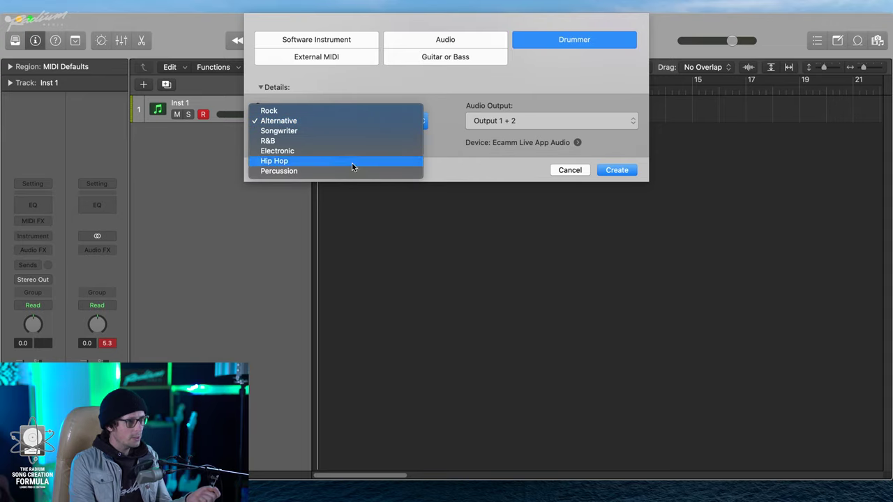
{"action": "left_click", "coordinate": [363, 113]}
{"action": "left_click", "coordinate": [617, 172]}
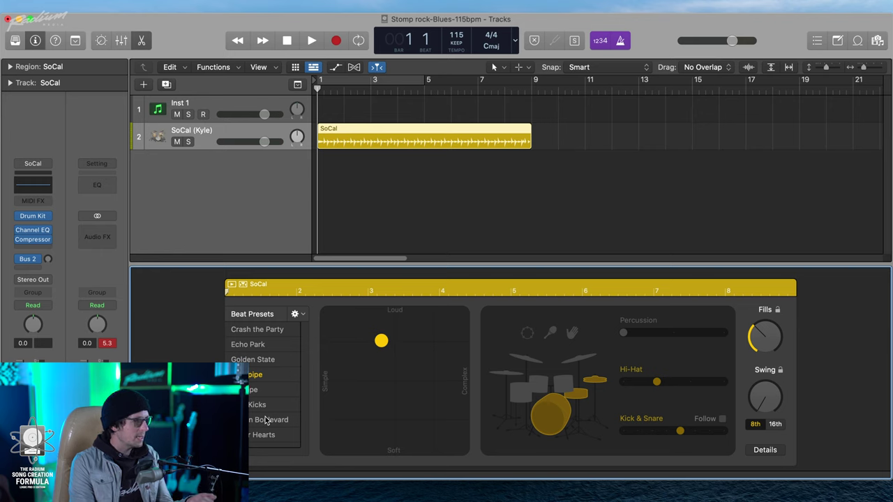
Apply the Golden State beat preset to the drummer region and shift its pattern to loud and fairly simple.
{"action": "left_click", "coordinate": [270, 364]}
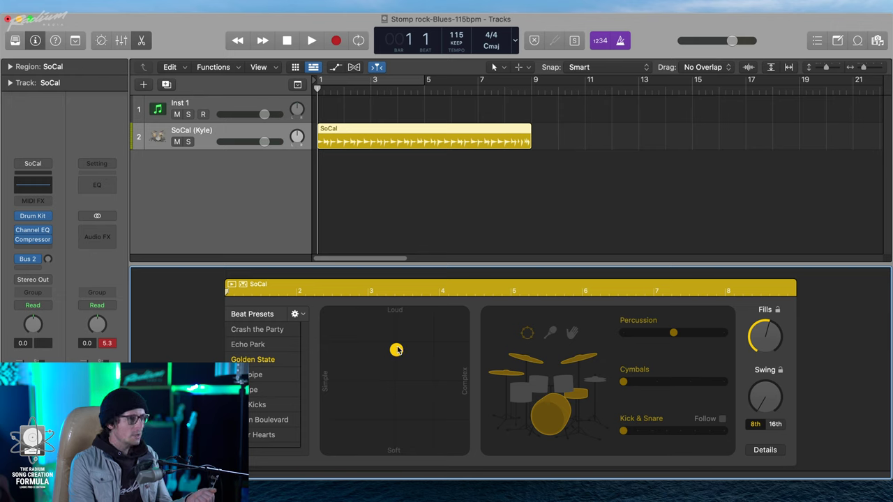
{"action": "left_click_drag", "start_coordinate": [396, 350], "coordinate": [485, 486]}
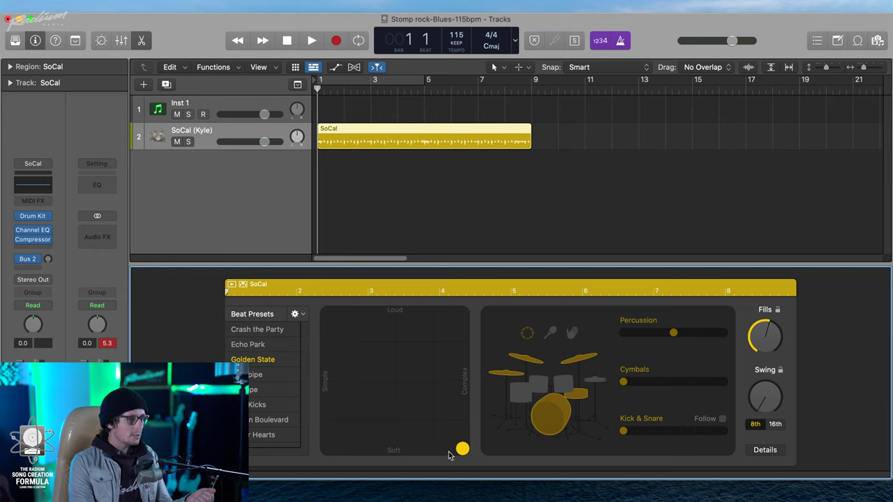
{"action": "left_click_drag", "start_coordinate": [459, 450], "coordinate": [351, 297]}
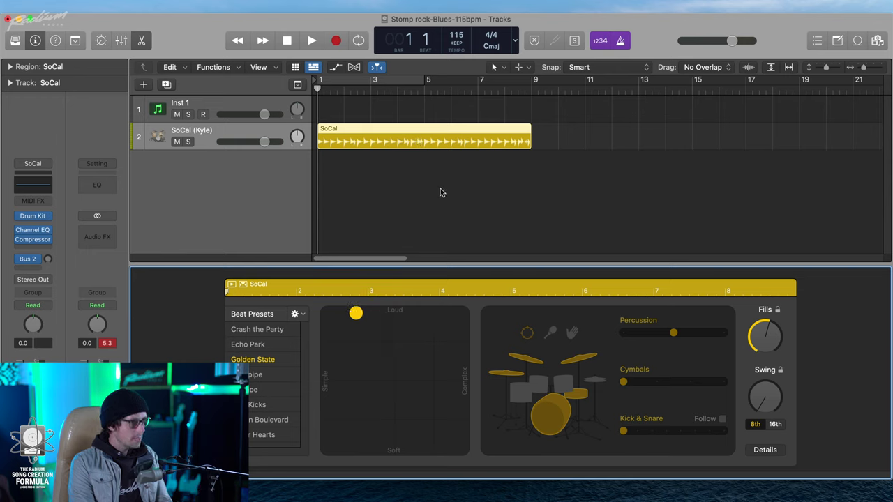
Play back the first bars of the drummer region to hear the beat.
{"action": "left_click", "coordinate": [397, 114]}
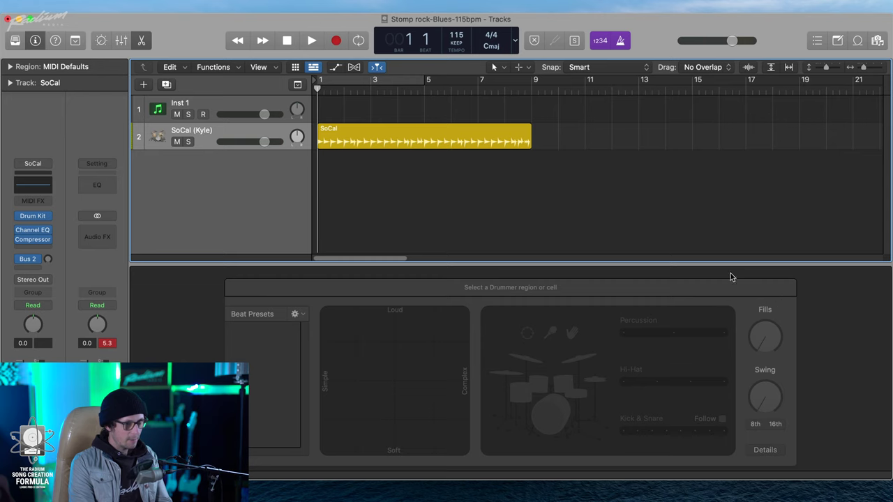
{"action": "key", "text": "space"}
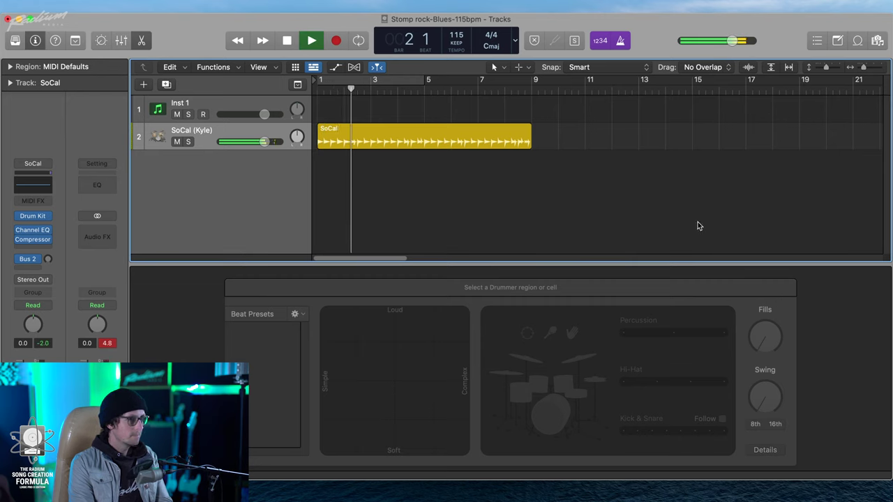
{"action": "key", "text": "space"}
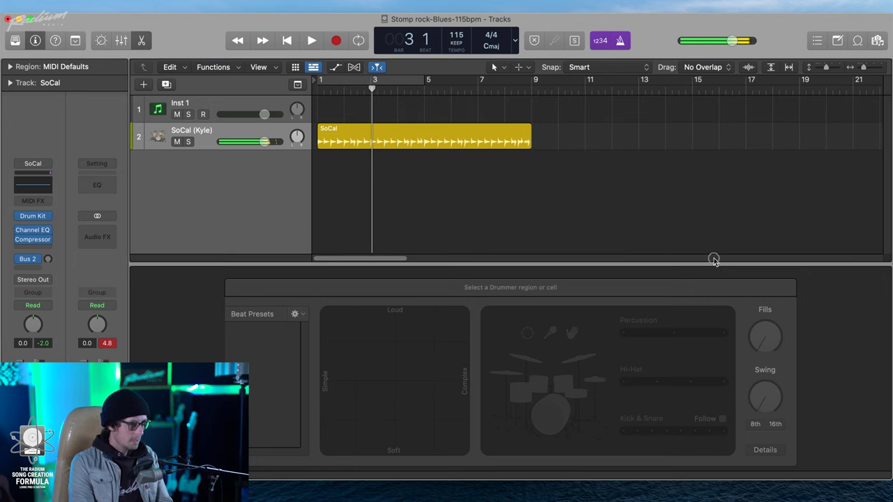
{"action": "left_click", "coordinate": [672, 193]}
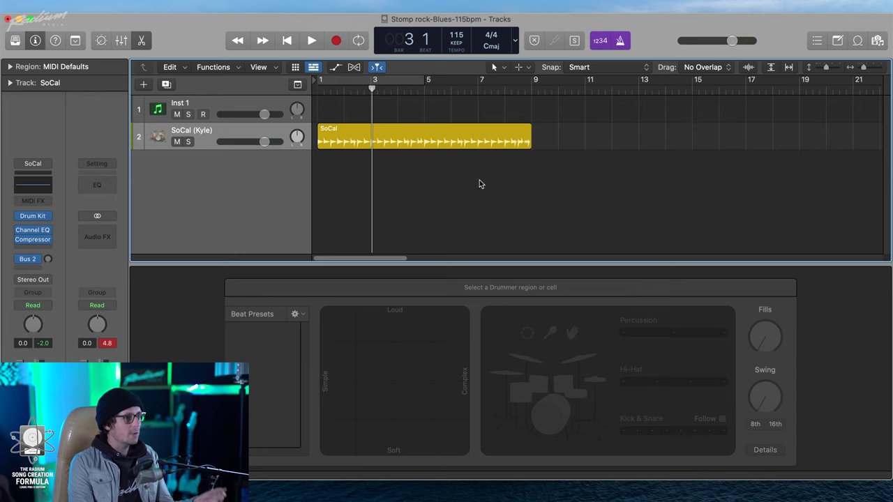
Try the Echo Park and Crash the Party beat presets on the drummer region.
{"action": "left_click", "coordinate": [401, 135]}
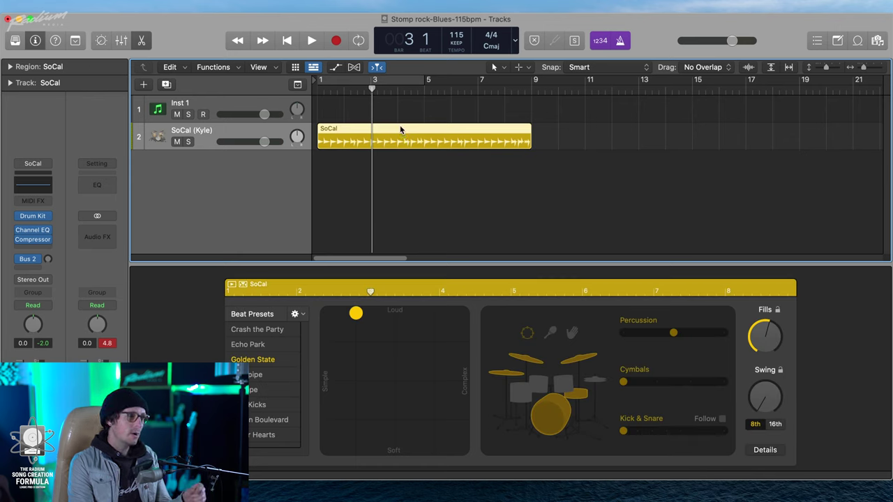
{"action": "left_click", "coordinate": [252, 345]}
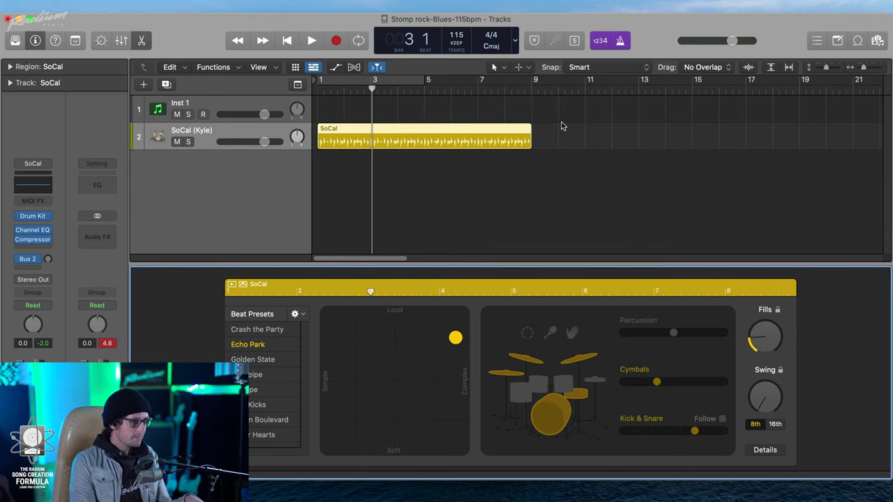
{"action": "left_click_drag", "start_coordinate": [548, 120], "coordinate": [311, 168]}
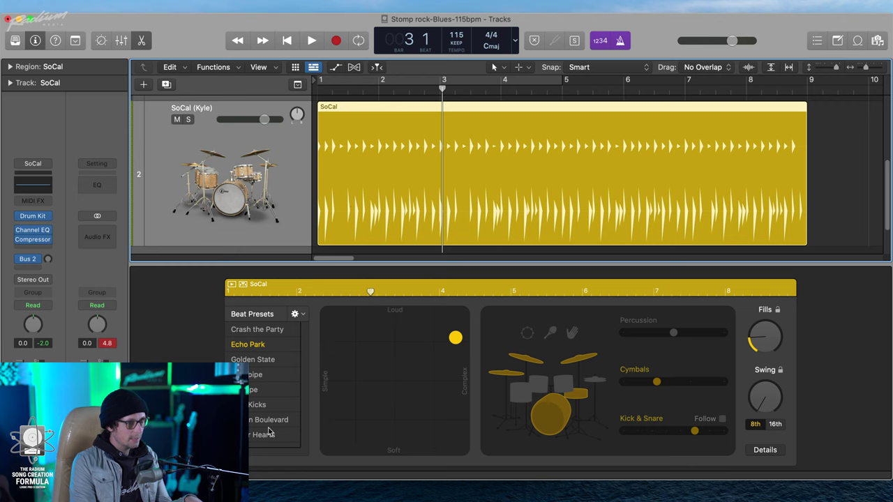
{"action": "left_click", "coordinate": [269, 329]}
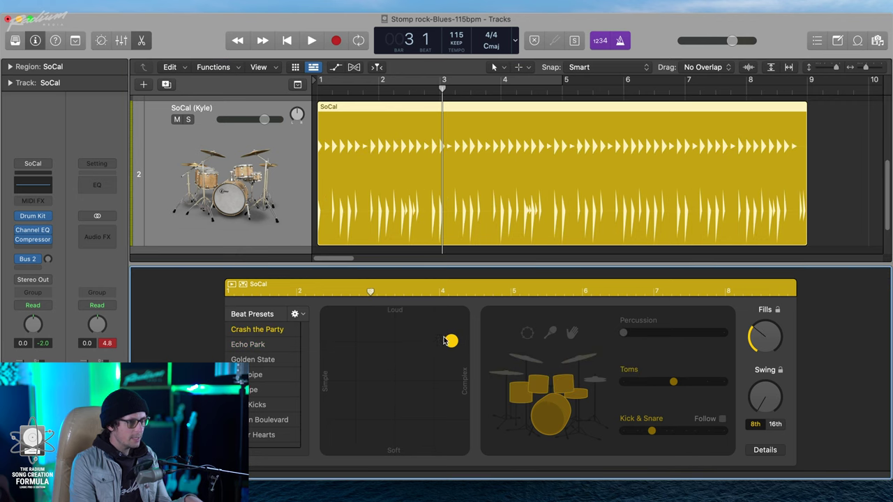
Return the drummer region to the Golden State preset with a loud, simple feel, and lower its percussion to the minimum.
{"action": "left_click_drag", "start_coordinate": [451, 342], "coordinate": [327, 314]}
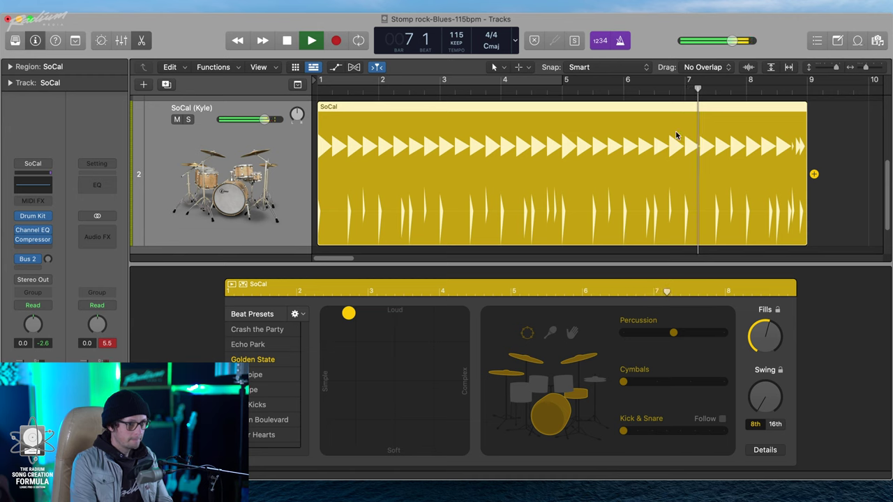
{"action": "left_click", "coordinate": [740, 112]}
{"action": "key", "text": "space"}
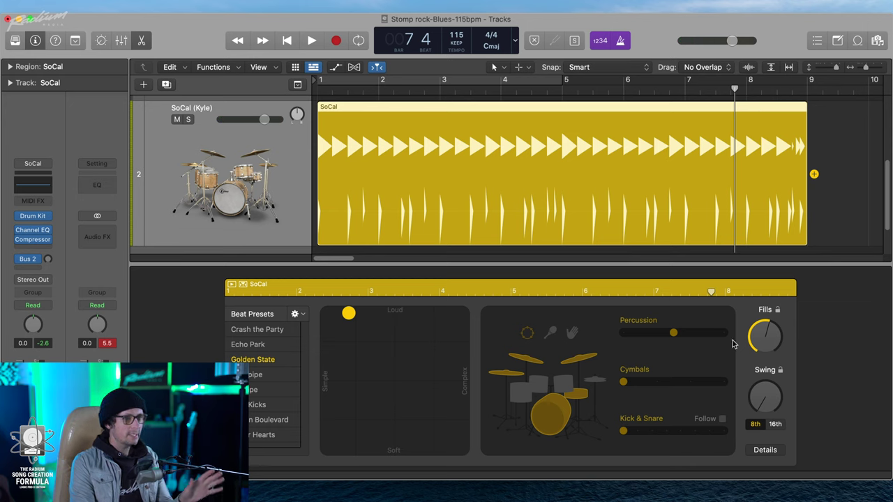
{"action": "left_click_drag", "start_coordinate": [674, 334], "coordinate": [624, 334]}
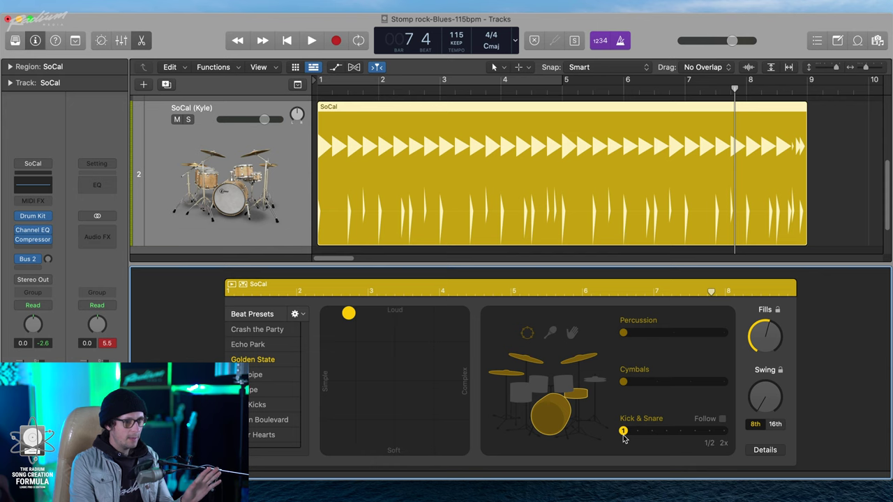
Try the second and the highest Kick & Snare pattern variations on the drummer region, returning to the first after each.
{"action": "left_click_drag", "start_coordinate": [623, 431], "coordinate": [637, 432]}
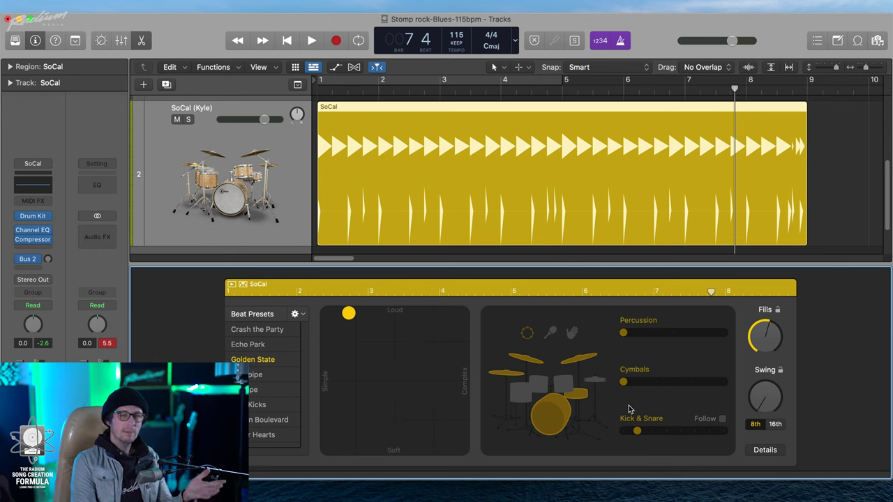
{"action": "left_click_drag", "start_coordinate": [637, 431], "coordinate": [623, 432]}
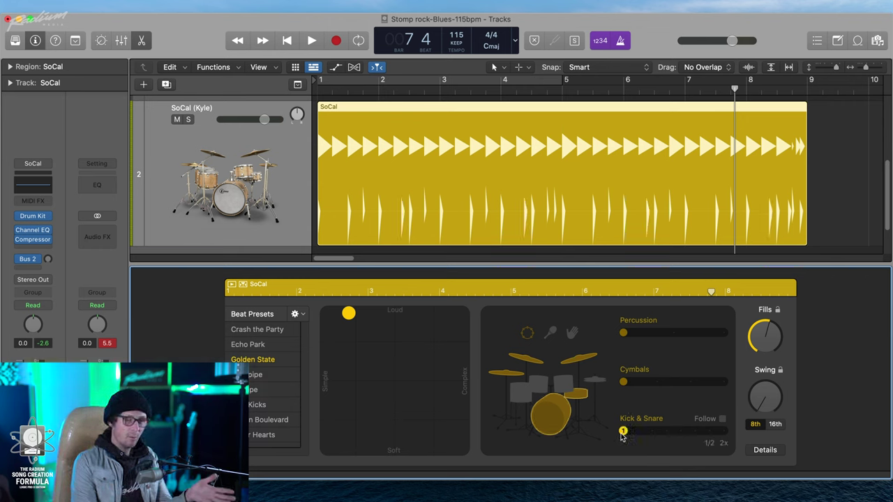
{"action": "left_click_drag", "start_coordinate": [623, 433], "coordinate": [725, 433]}
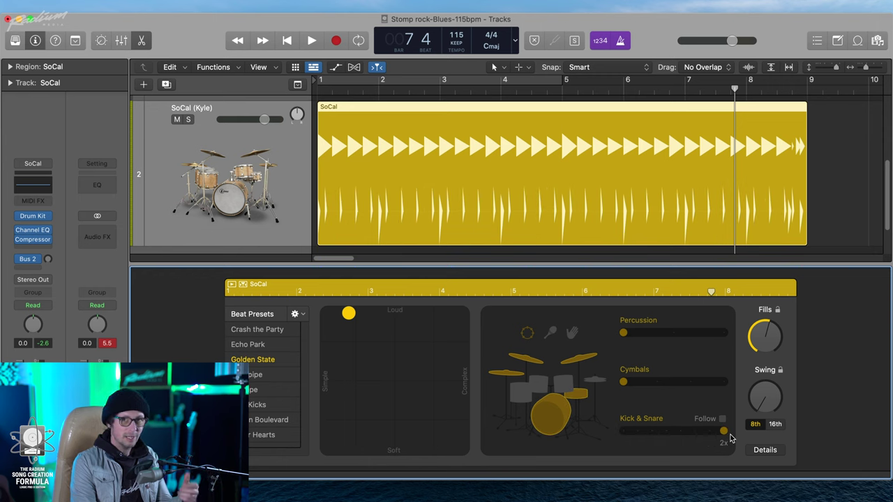
{"action": "left_click_drag", "start_coordinate": [730, 437], "coordinate": [621, 435]}
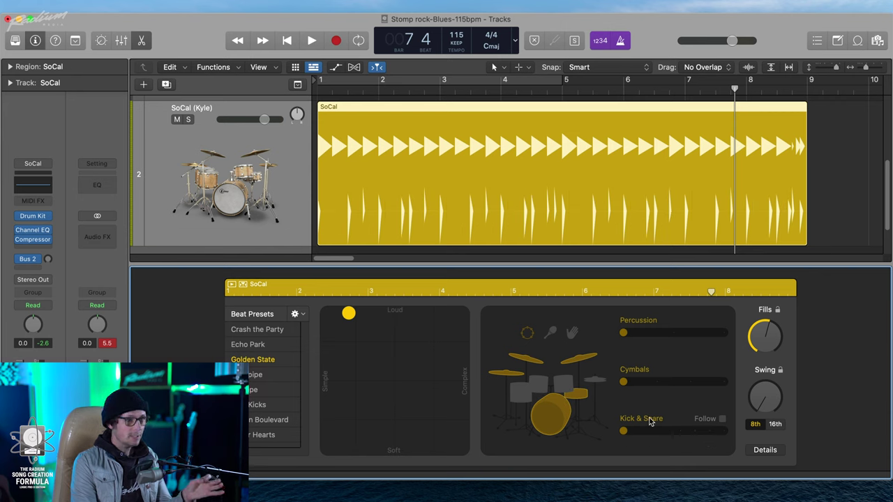
Set Kick & Snare to the second pattern variation and, during playback, shift the beat to a softer, slightly more complex feel.
{"action": "left_click_drag", "start_coordinate": [625, 432], "coordinate": [637, 432]}
{"action": "left_click", "coordinate": [495, 197]}
{"action": "key", "text": "space"}
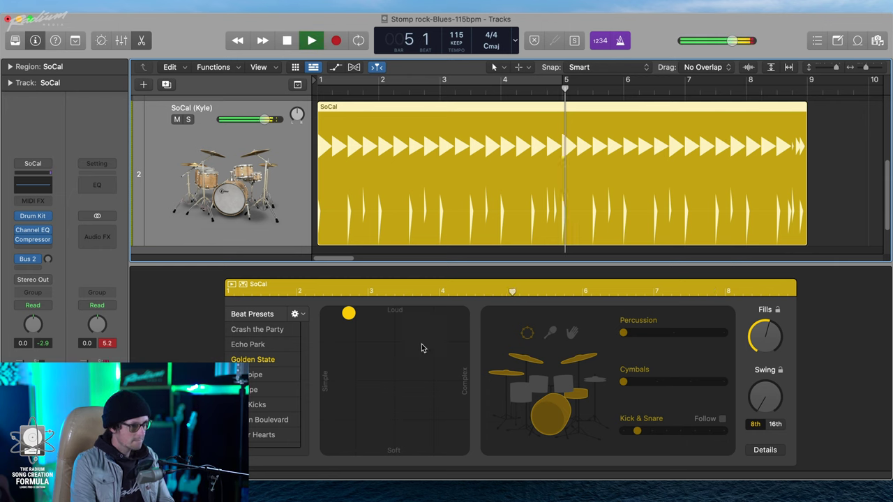
{"action": "left_click_drag", "start_coordinate": [349, 313], "coordinate": [351, 339]}
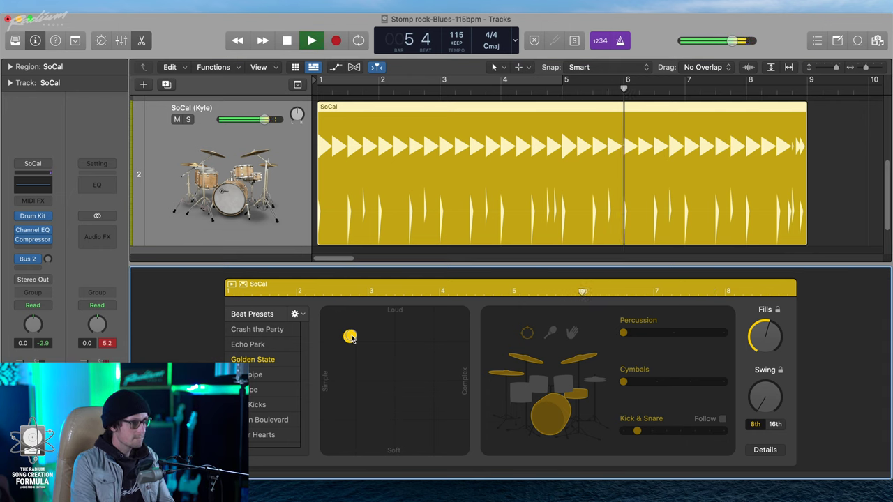
{"action": "left_click_drag", "start_coordinate": [351, 339], "coordinate": [364, 358]}
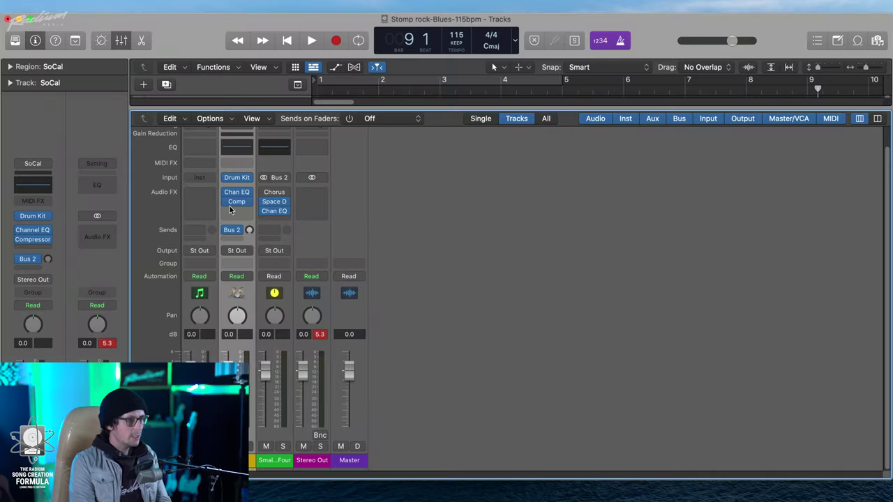
Hide the mixer and load a stereo Drum Kit Designer as the instrument on the Inst 1 track.
{"action": "key", "text": "x"}
{"action": "left_click", "coordinate": [435, 223], "text": "ctrl+alt"}
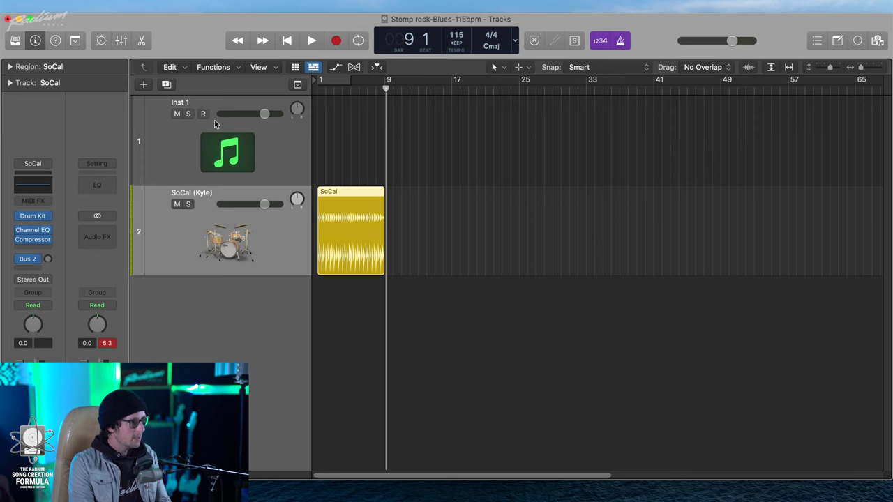
{"action": "left_click", "coordinate": [194, 162]}
{"action": "left_click", "coordinate": [33, 236]}
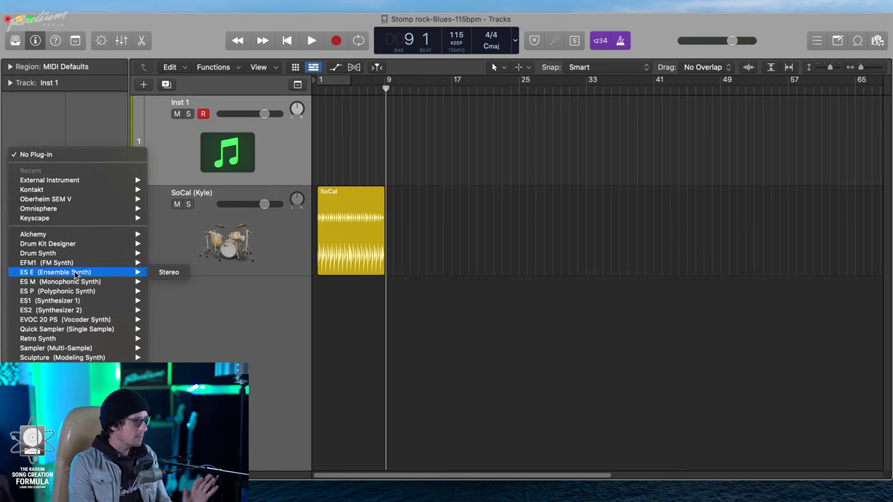
{"action": "mouse_move", "coordinate": [82, 247]}
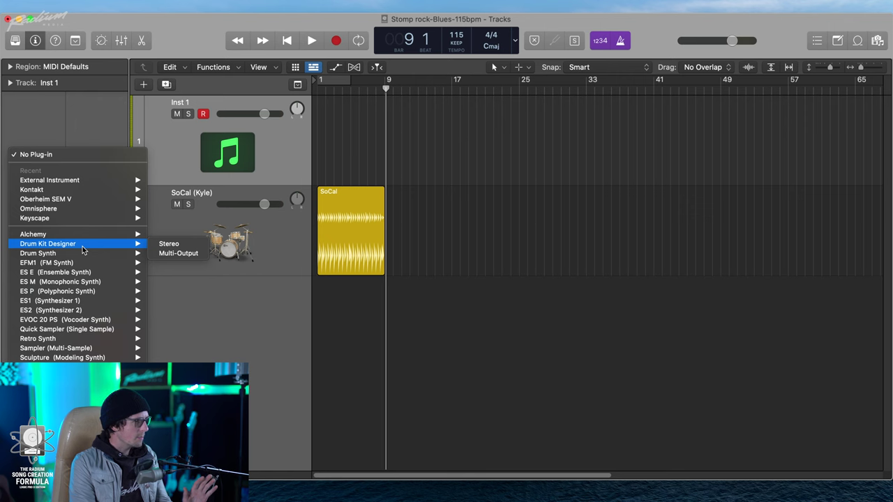
{"action": "left_click", "coordinate": [169, 244]}
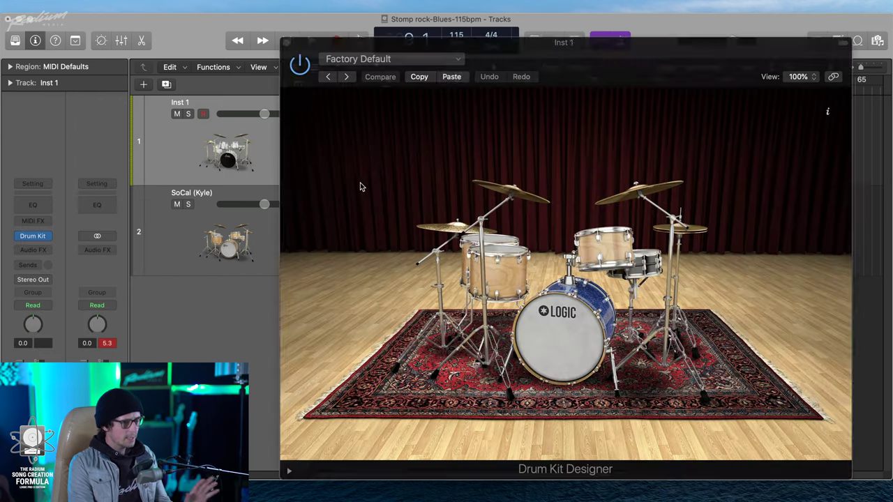
Audition the SoCal kick drum in Drum Kit Designer and close the instrument window.
{"action": "left_click", "coordinate": [582, 357]}
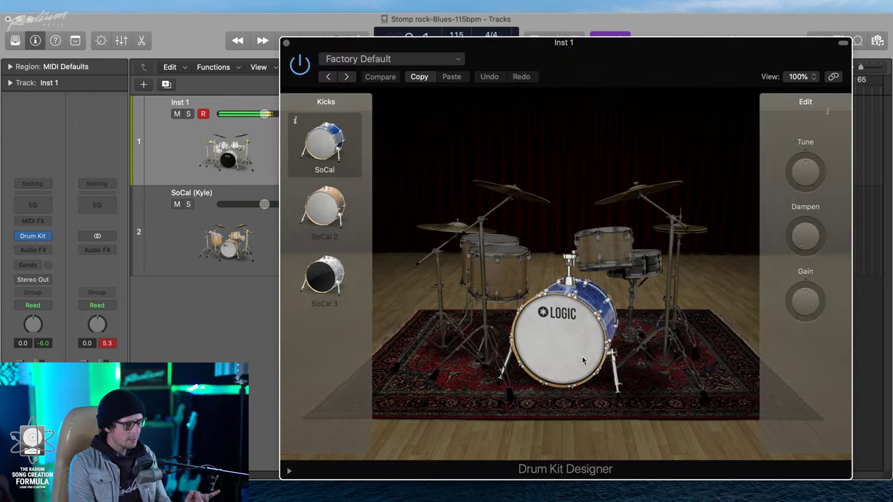
{"action": "left_click_drag", "start_coordinate": [591, 43], "coordinate": [388, 28]}
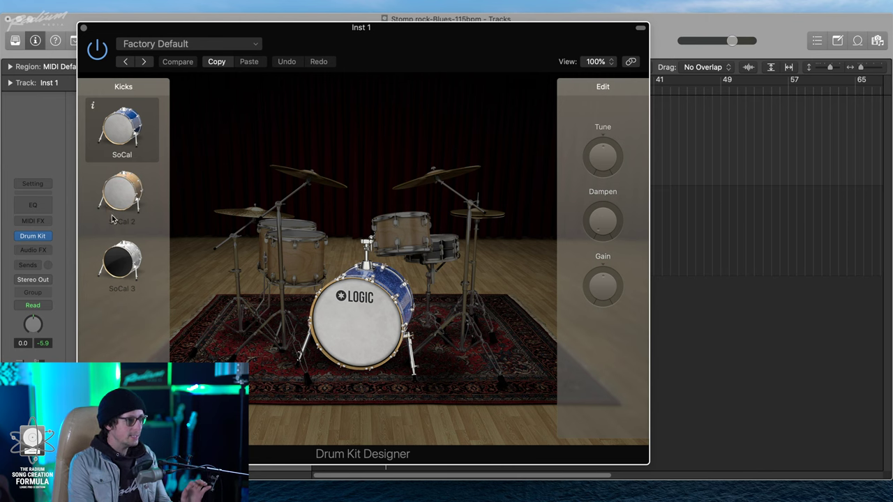
{"action": "left_click", "coordinate": [354, 342]}
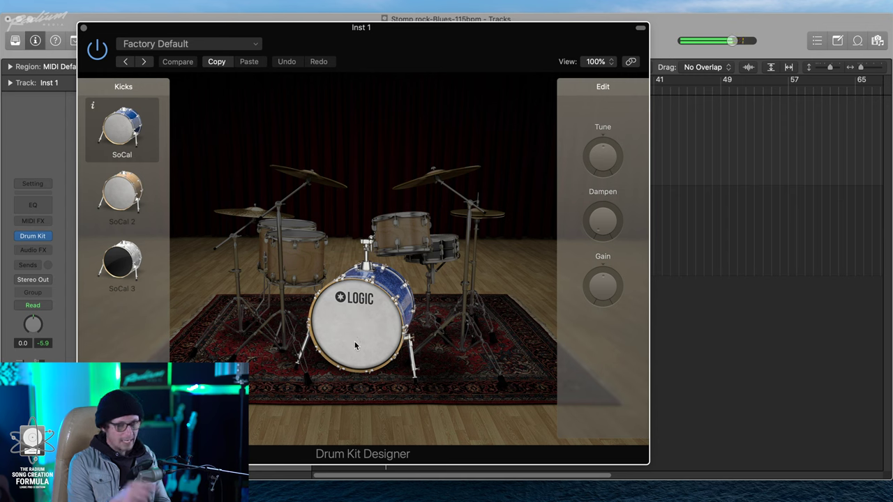
{"action": "left_click", "coordinate": [354, 342]}
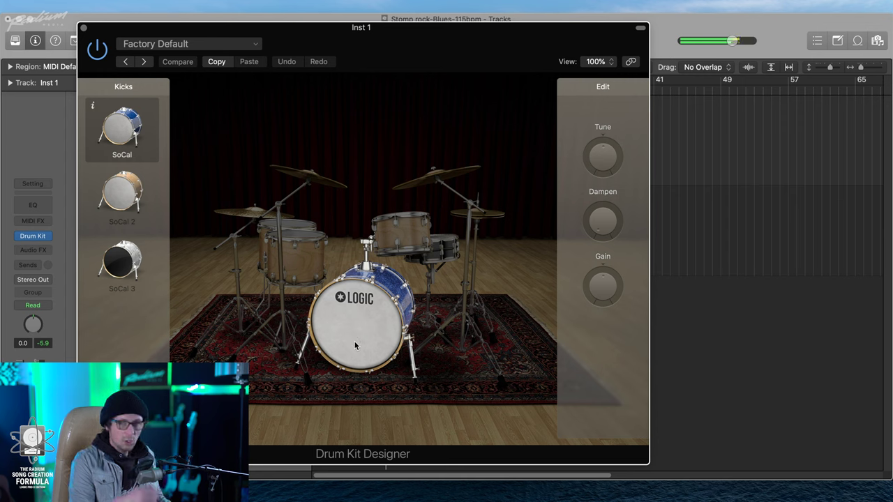
{"action": "left_click", "coordinate": [374, 347]}
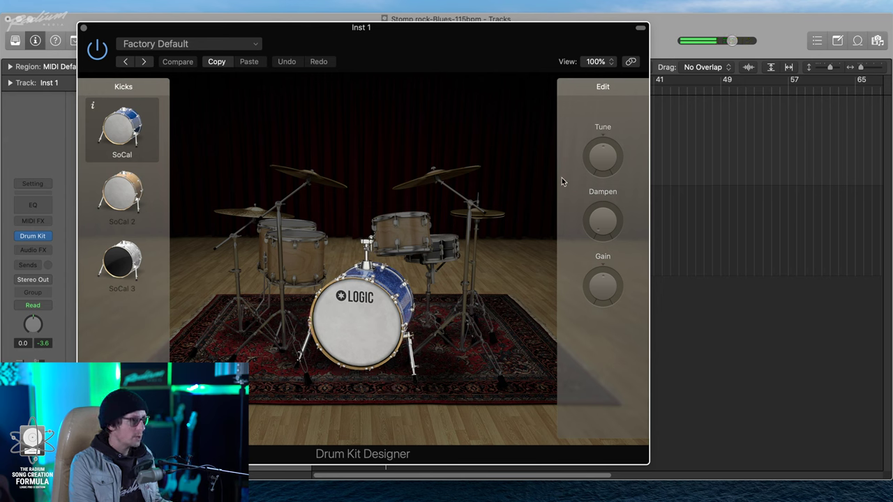
{"action": "left_click", "coordinate": [80, 27]}
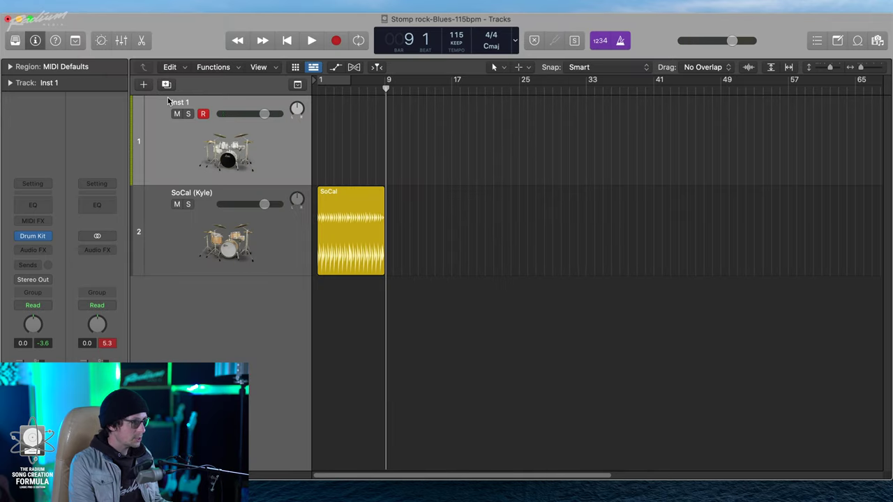
Rename the Inst 1 track as Kick-1 dirty.
{"action": "double_click", "coordinate": [179, 103]}
{"action": "type", "text": "K"}
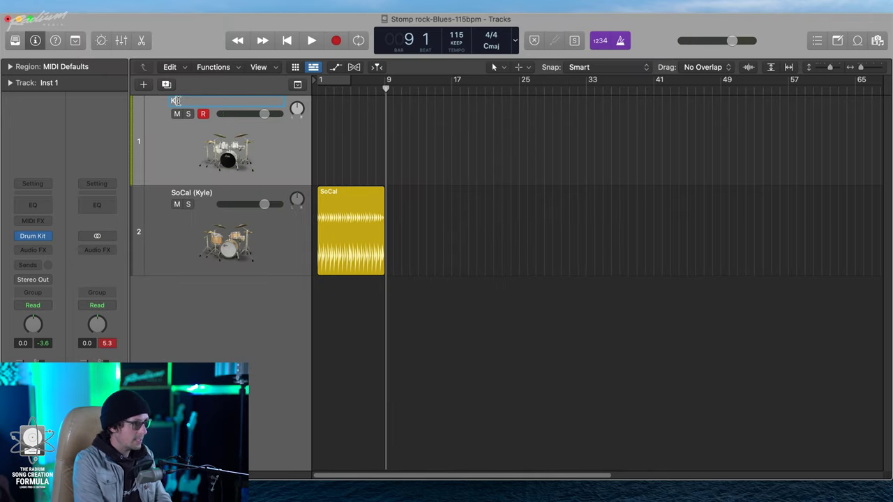
{"action": "type", "text": "ick-1 dirty"}
{"action": "key", "text": "Return"}
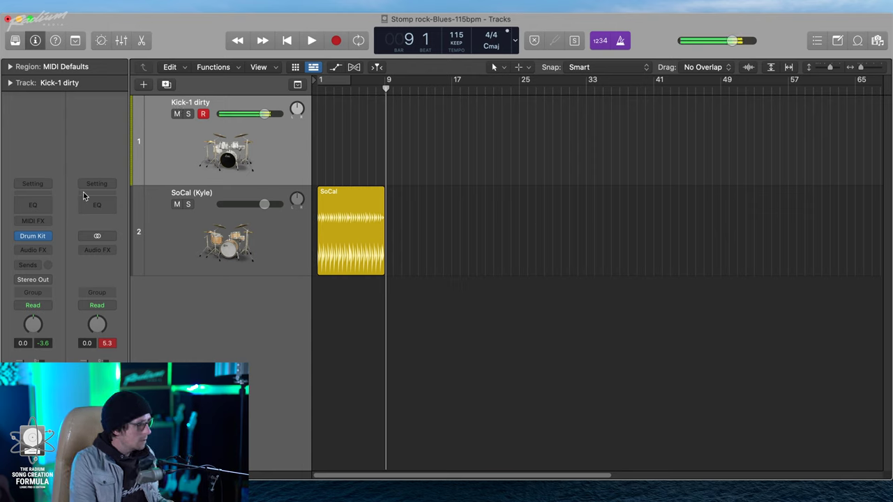
Insert the Overdrive distortion effect on the Kick-1 dirty track.
{"action": "left_click", "coordinate": [46, 250]}
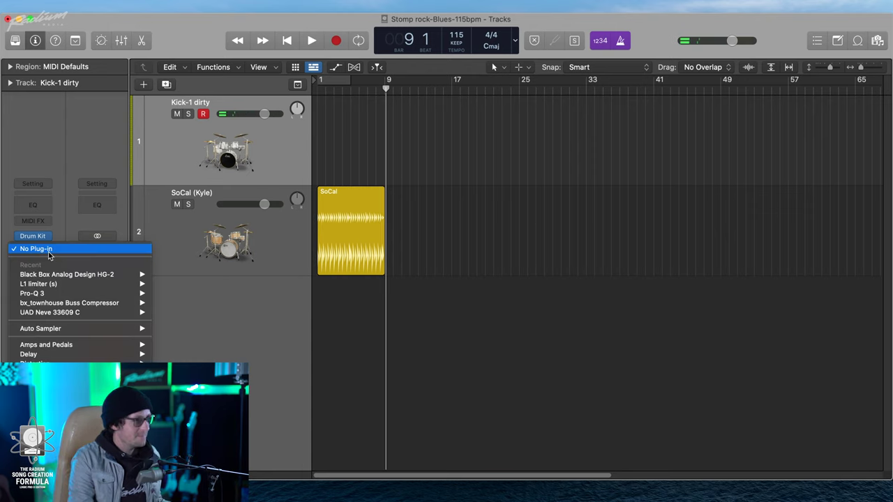
{"action": "scroll", "coordinate": [77, 353], "scroll_direction": "down", "scroll_amount": 1}
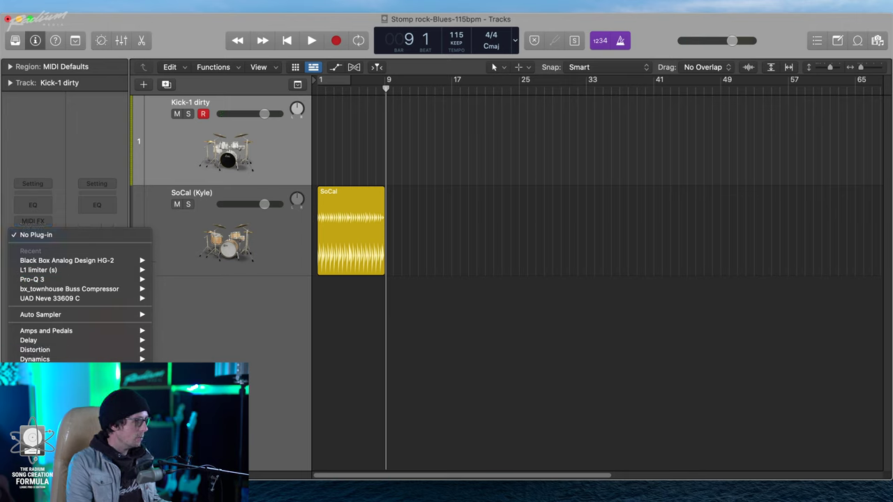
{"action": "mouse_move", "coordinate": [82, 350]}
{"action": "mouse_move", "coordinate": [221, 359]}
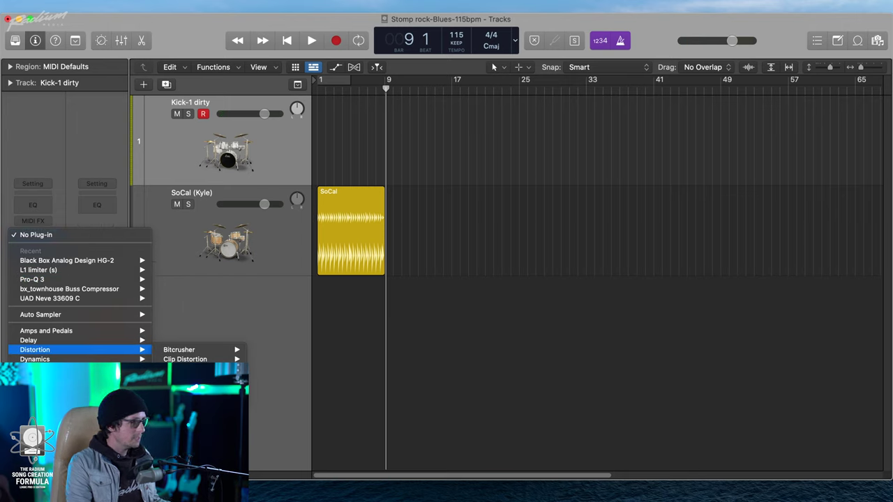
{"action": "left_click", "coordinate": [185, 389]}
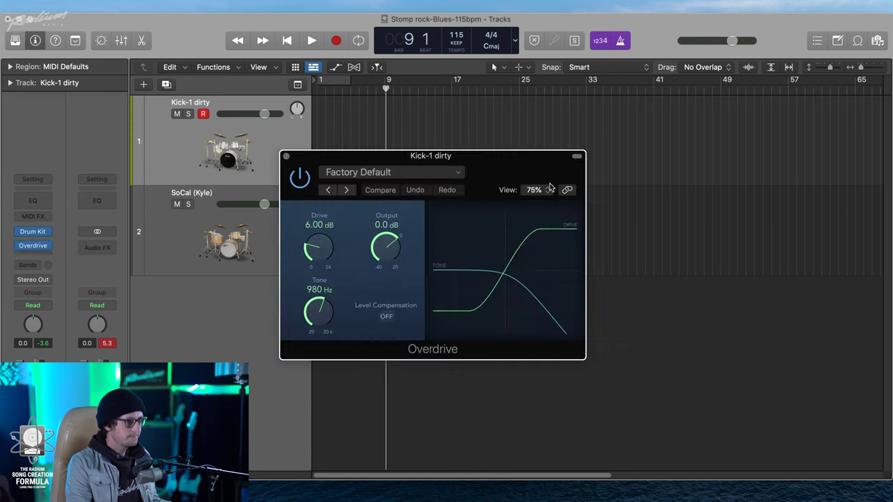
{"action": "left_click_drag", "start_coordinate": [480, 161], "coordinate": [530, 143]}
{"action": "left_click", "coordinate": [169, 140]}
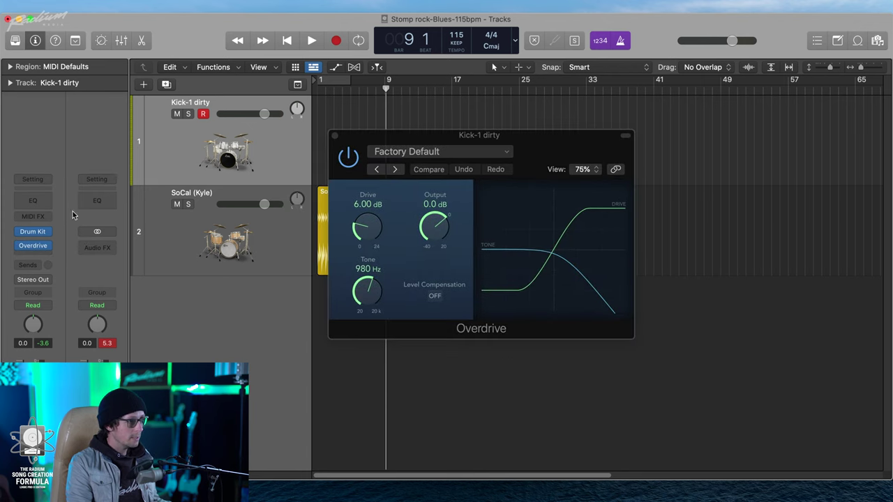
Apply the Creamy Tube preset to the Overdrive on the kick track.
{"action": "left_click", "coordinate": [474, 158]}
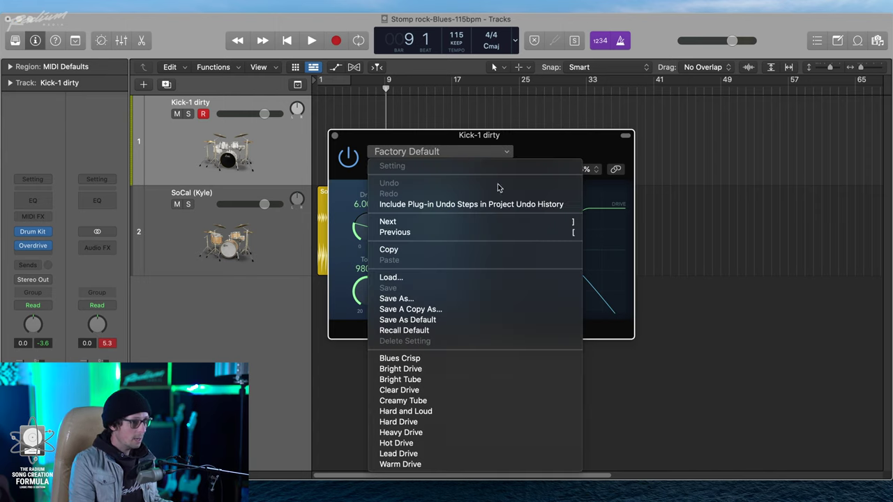
{"action": "left_click", "coordinate": [462, 402]}
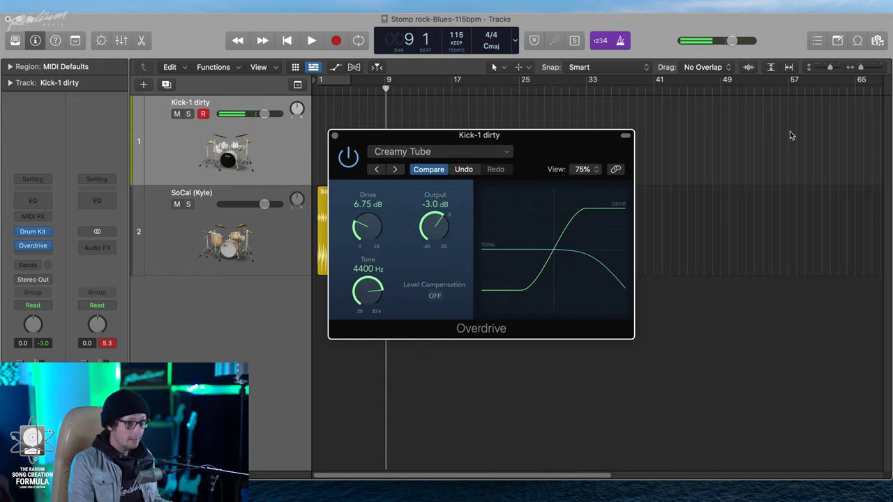
{"action": "left_click", "coordinate": [770, 118]}
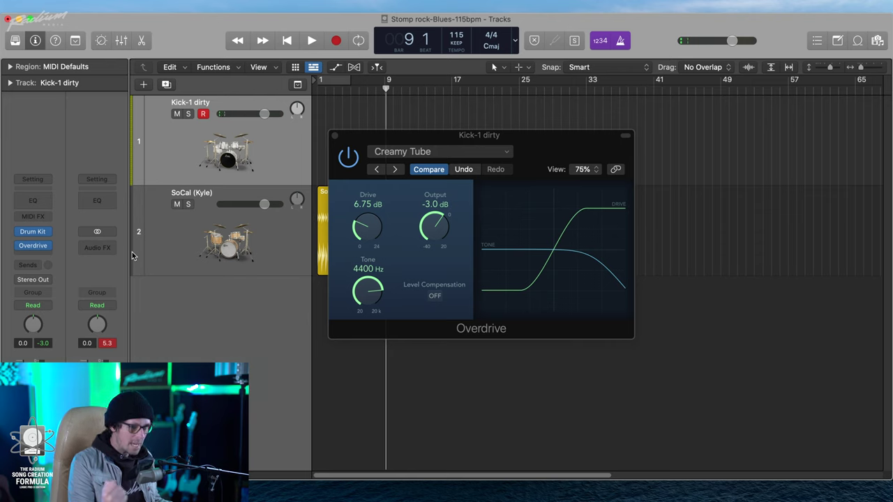
Add a send to Bus 1 on the Kick-1 dirty track and raise its level to about -9.8 dB.
{"action": "left_click", "coordinate": [37, 266]}
{"action": "mouse_move", "coordinate": [56, 287]}
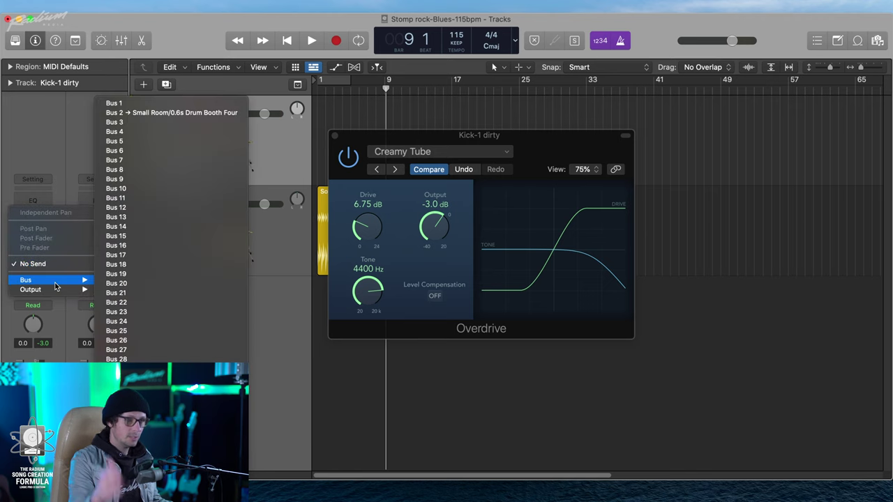
{"action": "left_click", "coordinate": [191, 103]}
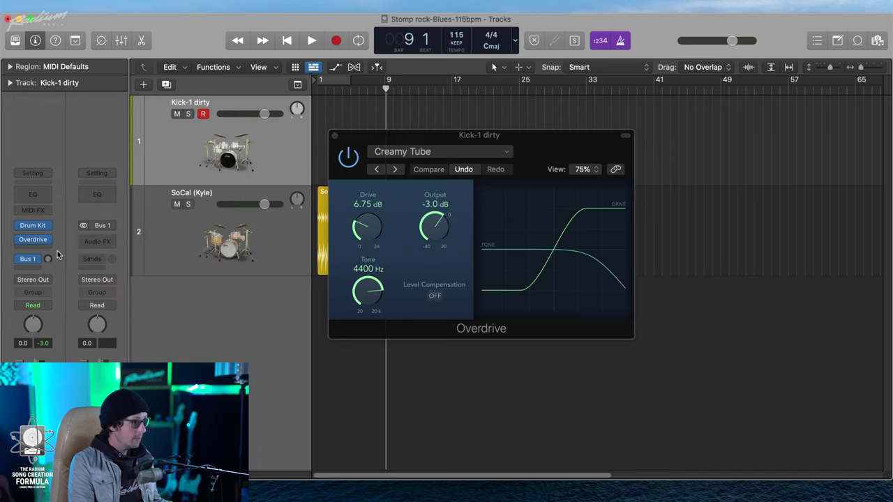
{"action": "left_click_drag", "start_coordinate": [47, 259], "coordinate": [60, 210]}
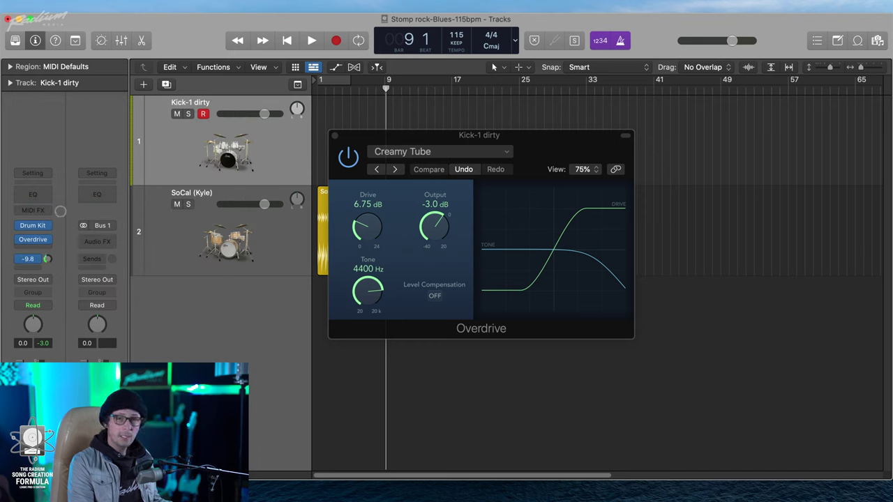
Insert the Space Designer reverb on the Bus 1 aux channel and look through its impulse responses.
{"action": "left_click", "coordinate": [113, 241]}
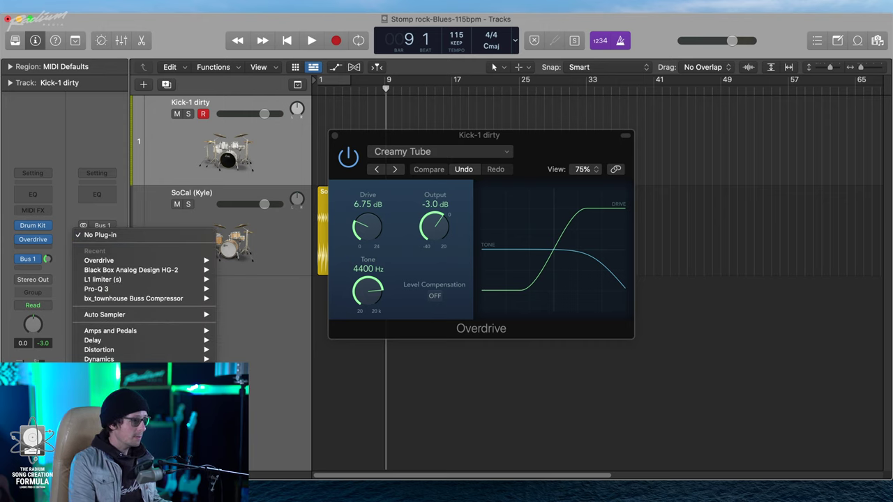
{"action": "mouse_move", "coordinate": [259, 435]}
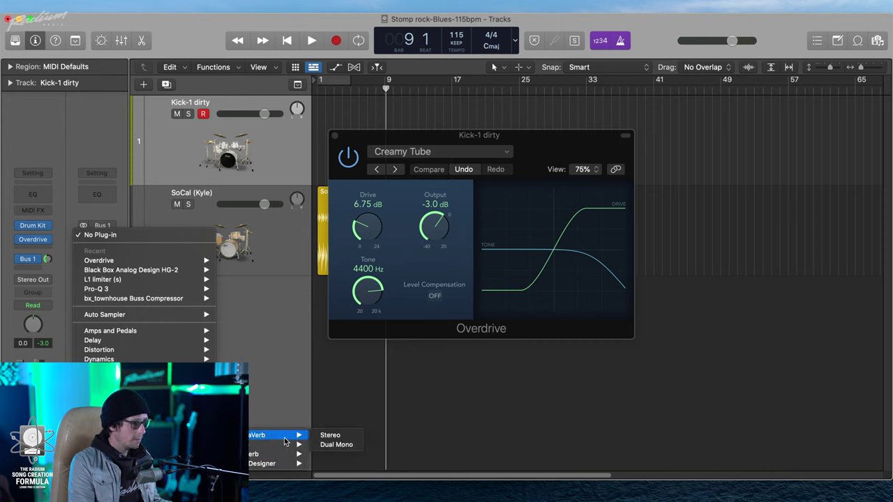
{"action": "left_click", "coordinate": [285, 469]}
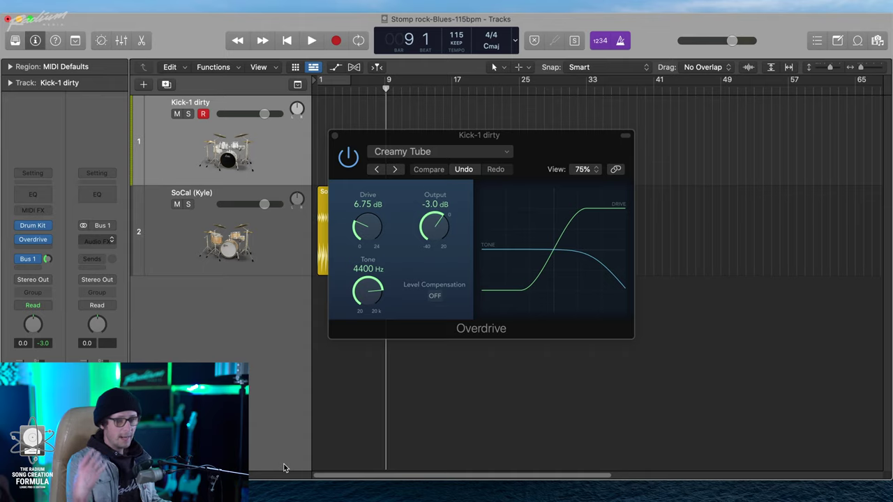
{"action": "left_click_drag", "start_coordinate": [569, 73], "coordinate": [384, 56]}
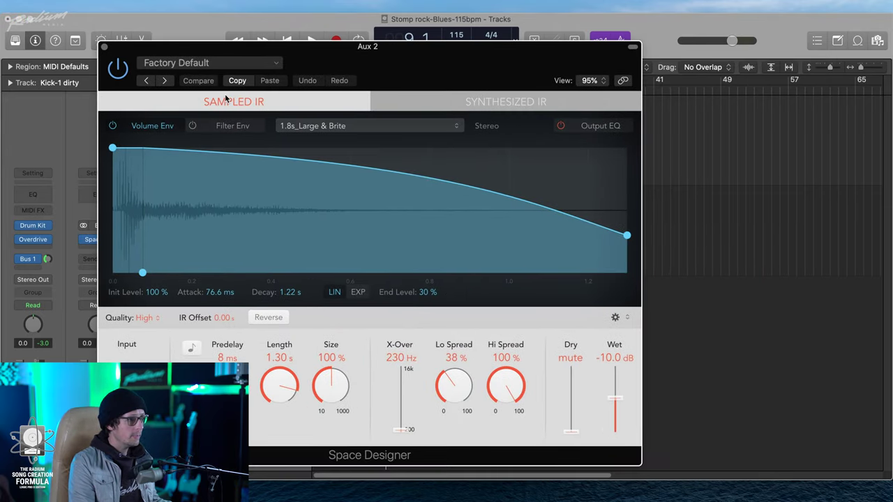
{"action": "left_click", "coordinate": [376, 125]}
{"action": "left_click", "coordinate": [300, 133]}
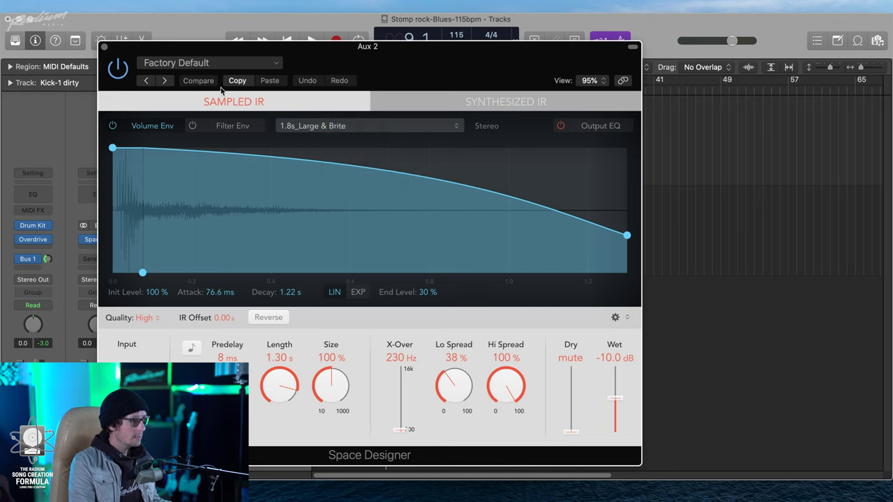
Load the 03.8s LoFi Amp Mid A impulse response from the Large Spaces spring reverbs into Space Designer.
{"action": "left_click", "coordinate": [320, 104]}
{"action": "left_click", "coordinate": [244, 103]}
{"action": "left_click", "coordinate": [370, 127]}
{"action": "left_click", "coordinate": [447, 128]}
{"action": "left_click", "coordinate": [437, 127]}
{"action": "left_click", "coordinate": [362, 128]}
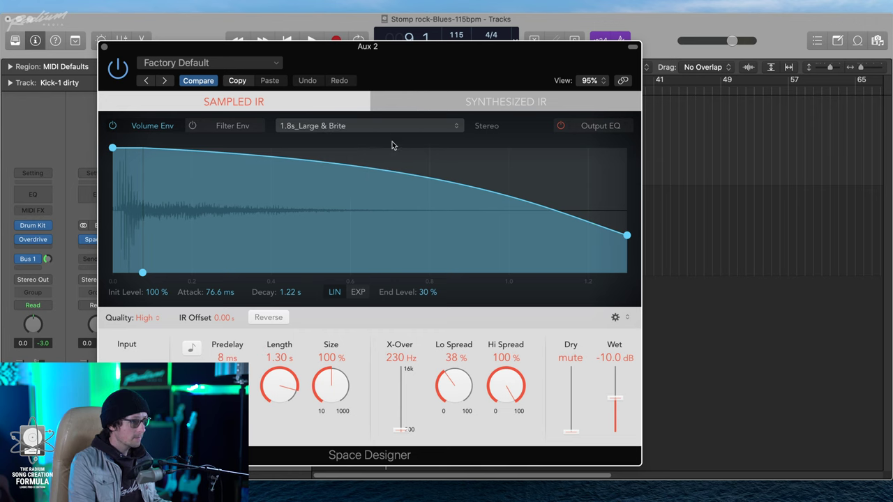
{"action": "left_click_drag", "start_coordinate": [593, 65], "coordinate": [385, 99]}
{"action": "left_click", "coordinate": [387, 149]}
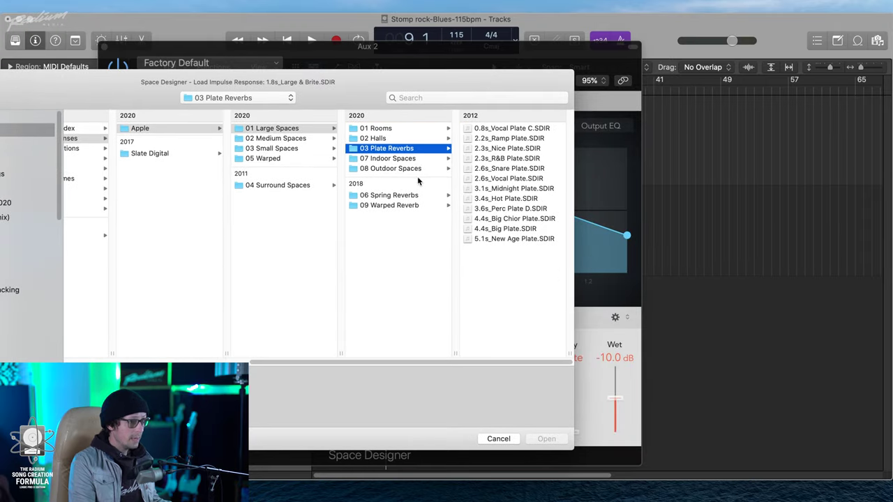
{"action": "left_click", "coordinate": [415, 197]}
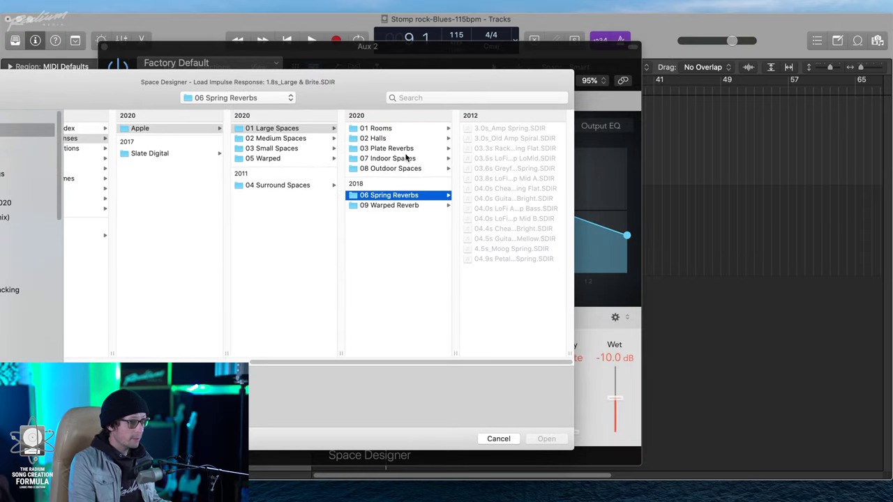
{"action": "double_click", "coordinate": [567, 356]}
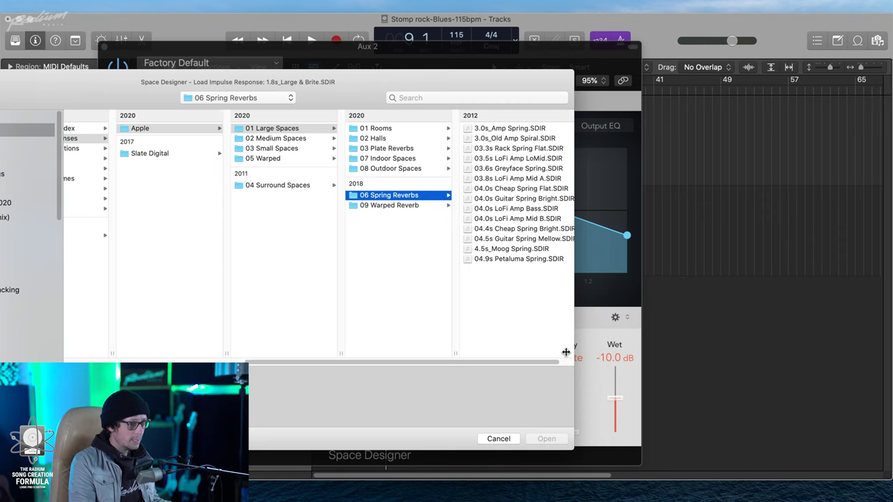
{"action": "double_click", "coordinate": [519, 179]}
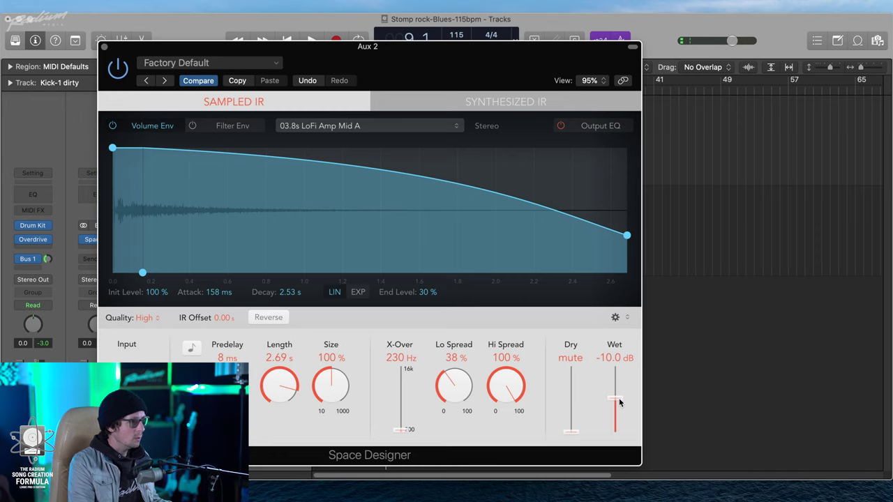
Raise Space Designer's Wet level to 0.0 dB on the Aux 2 channel.
{"action": "left_click_drag", "start_coordinate": [619, 402], "coordinate": [617, 366]}
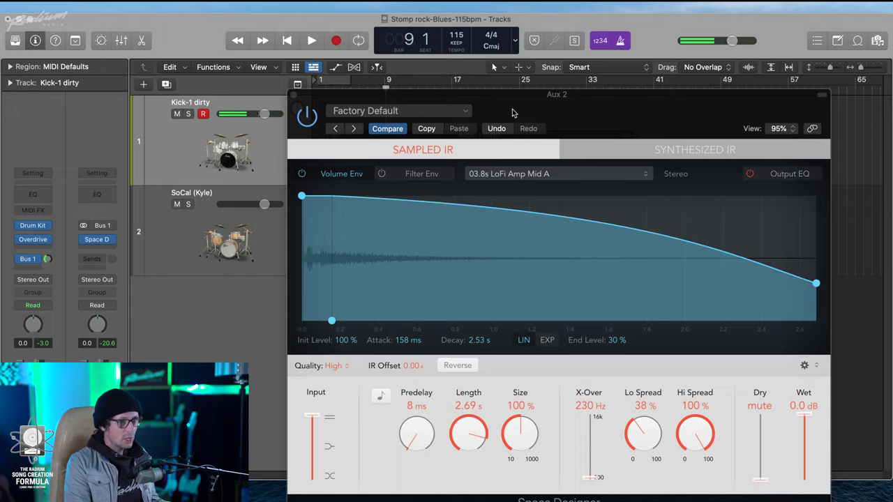
{"action": "left_click_drag", "start_coordinate": [583, 120], "coordinate": [375, 79]}
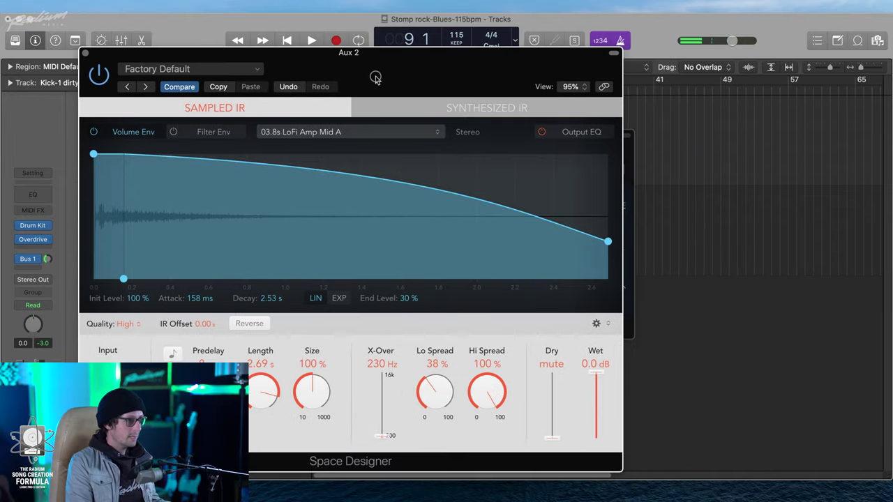
Load the 3.1s_Midnight Plate impulse response from the Large Spaces plate reverbs into Space Designer.
{"action": "left_click", "coordinate": [353, 135]}
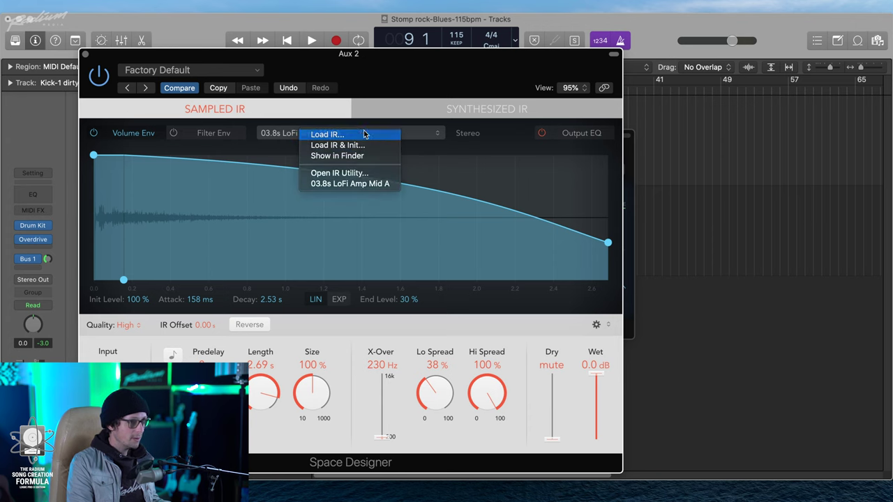
{"action": "left_click", "coordinate": [361, 134]}
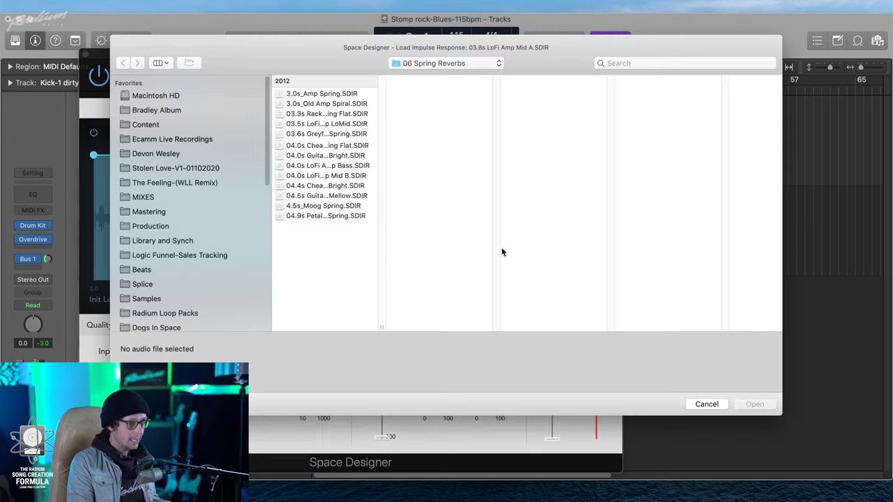
{"action": "left_click", "coordinate": [432, 62]}
{"action": "left_click", "coordinate": [441, 79]}
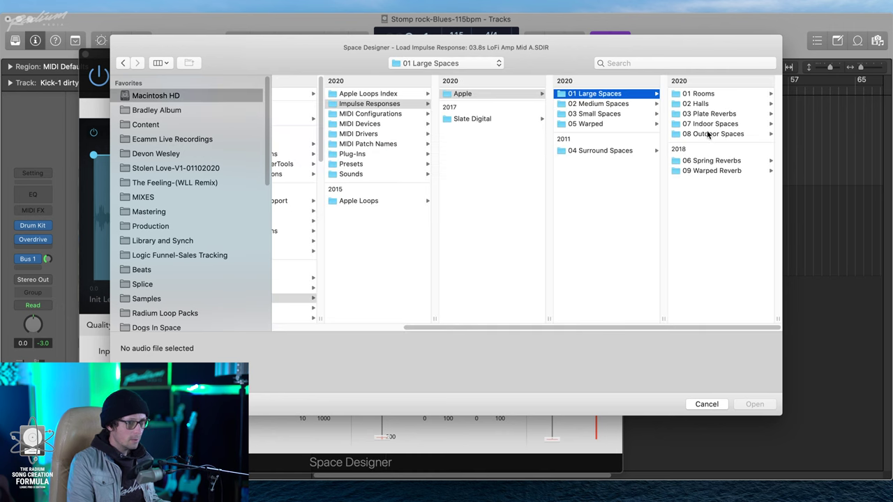
{"action": "left_click", "coordinate": [711, 104]}
{"action": "left_click", "coordinate": [604, 112]}
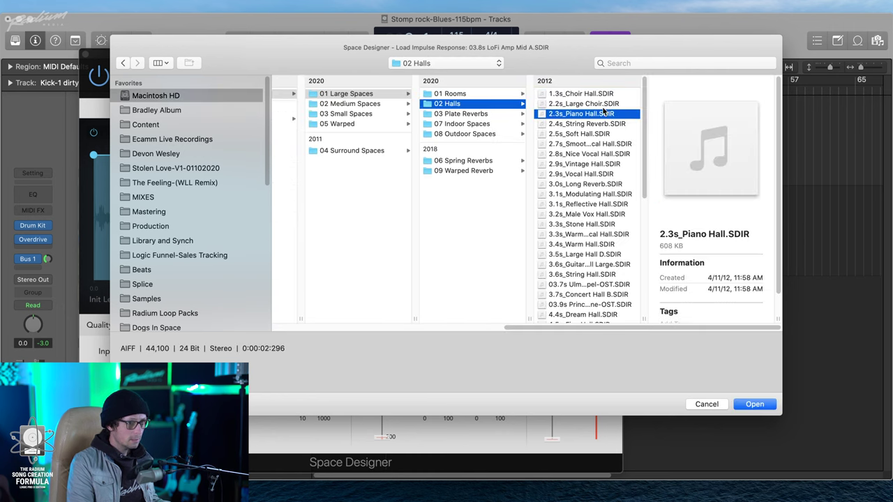
{"action": "left_click", "coordinate": [473, 114]}
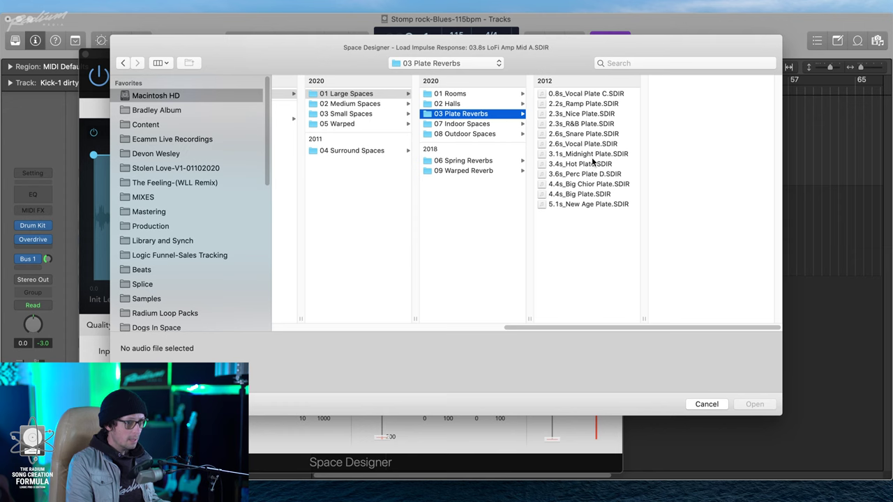
{"action": "left_click", "coordinate": [587, 155]}
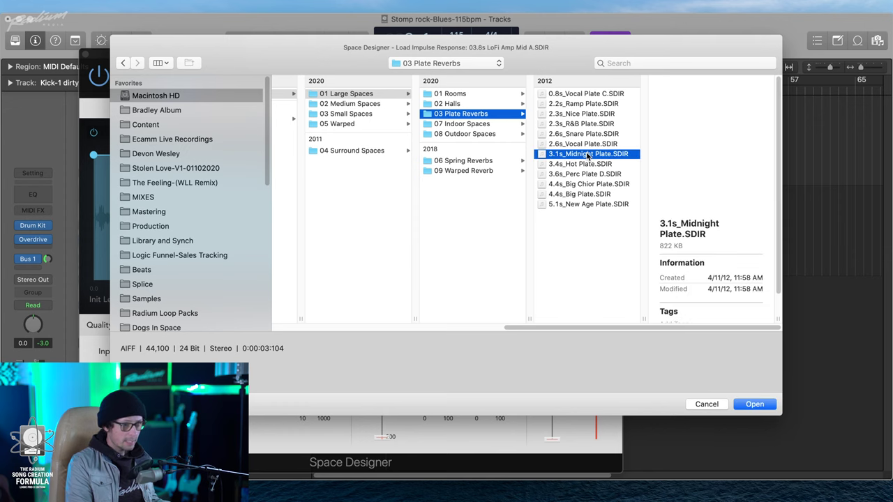
{"action": "double_click", "coordinate": [587, 154]}
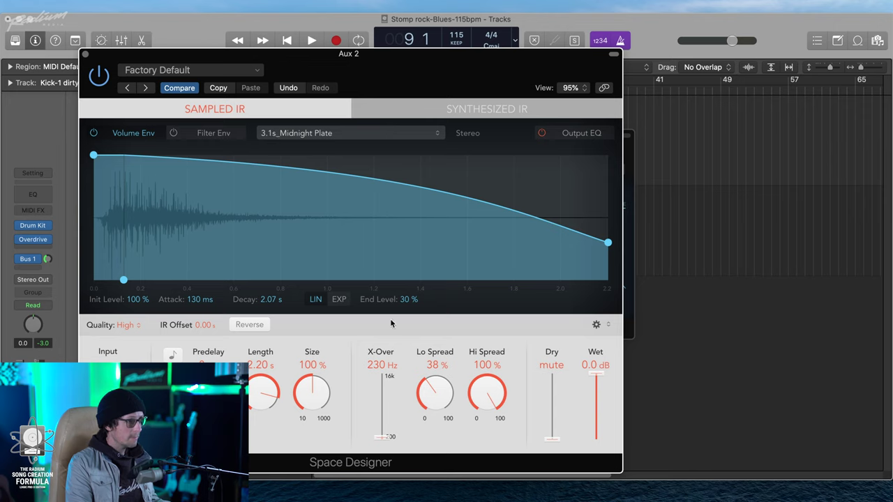
Adjust the Kick-1 dirty track's Bus 1 send level slightly and close the Space Designer window.
{"action": "left_click", "coordinate": [850, 261]}
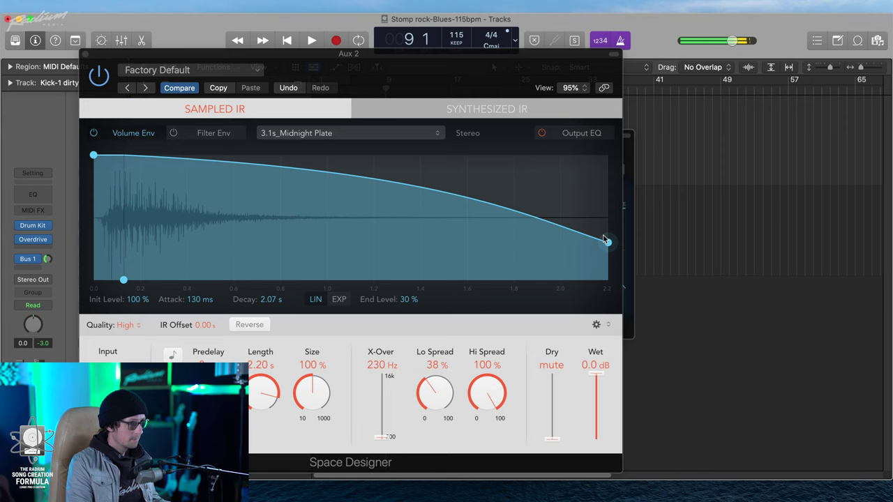
{"action": "mouse_move", "coordinate": [47, 259]}
{"action": "left_mouse_down"}
{"action": "mouse_move", "coordinate": [42, 291]}
{"action": "mouse_move", "coordinate": [52, 255]}
{"action": "left_mouse_up"}
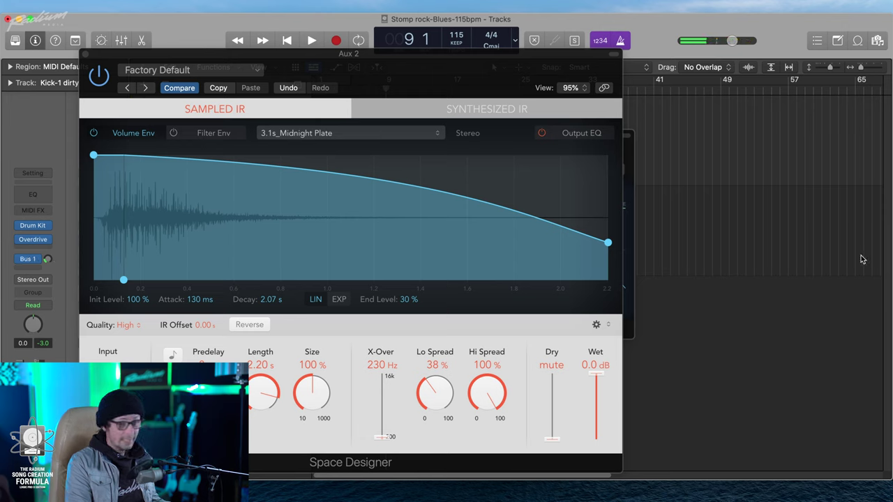
{"action": "left_click", "coordinate": [85, 54]}
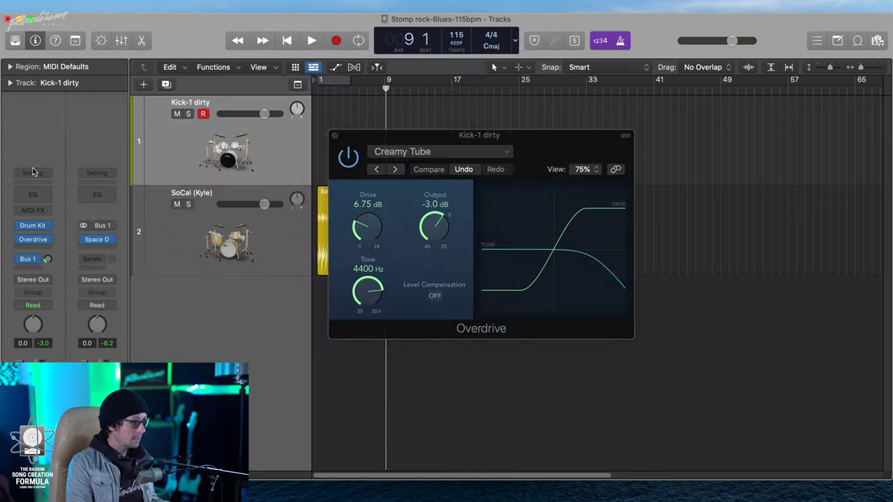
Insert the Compressor dynamics effect after the Overdrive on the Kick-1 dirty track.
{"action": "left_click", "coordinate": [35, 249]}
{"action": "left_click", "coordinate": [43, 250]}
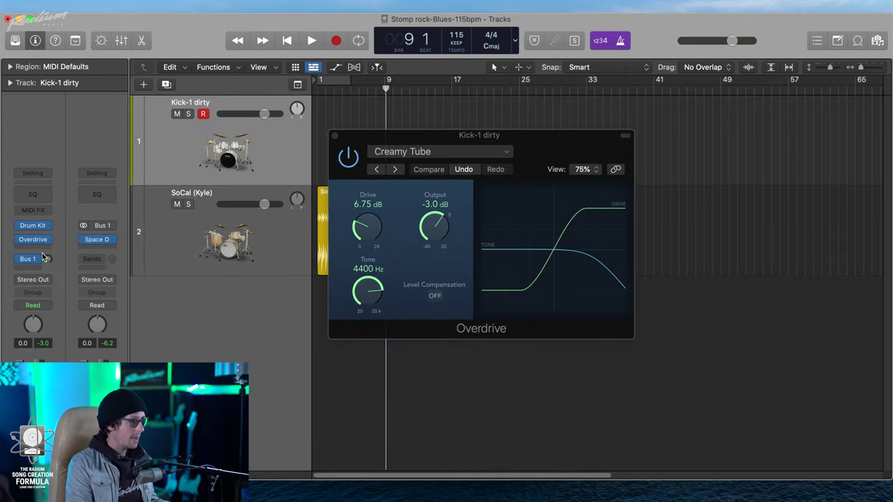
{"action": "left_click", "coordinate": [43, 250]}
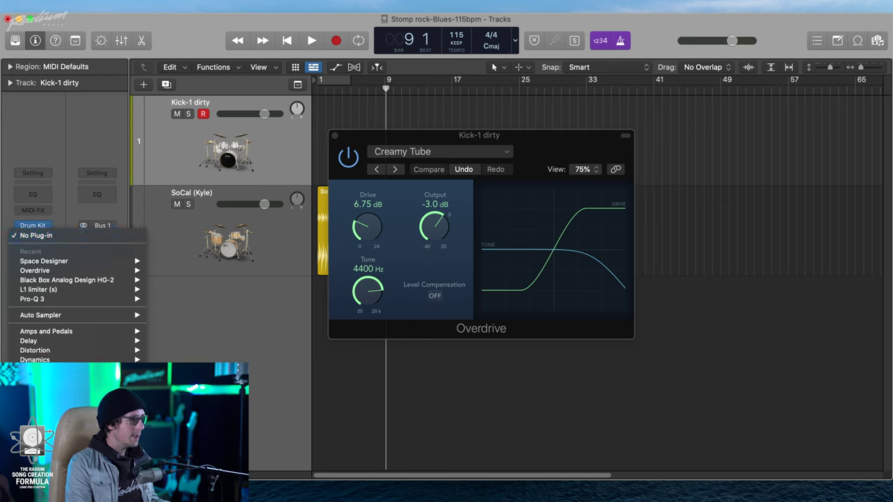
{"action": "mouse_move", "coordinate": [34, 359]}
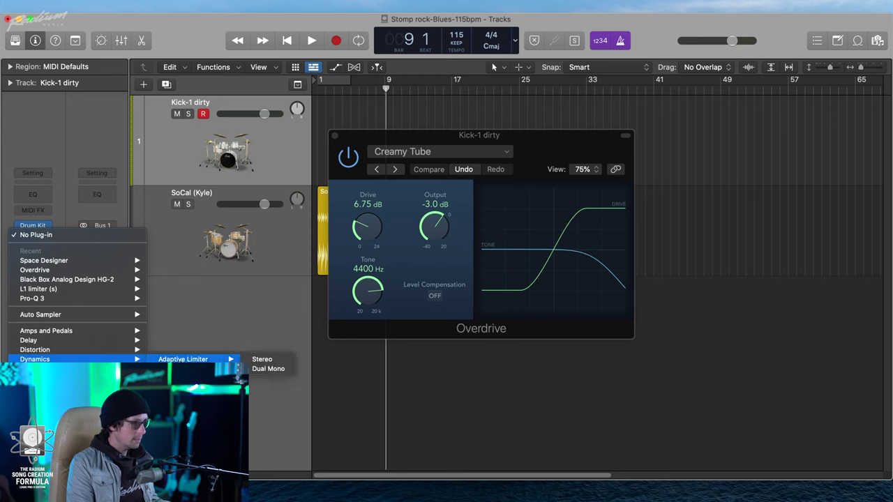
{"action": "left_click", "coordinate": [421, 247]}
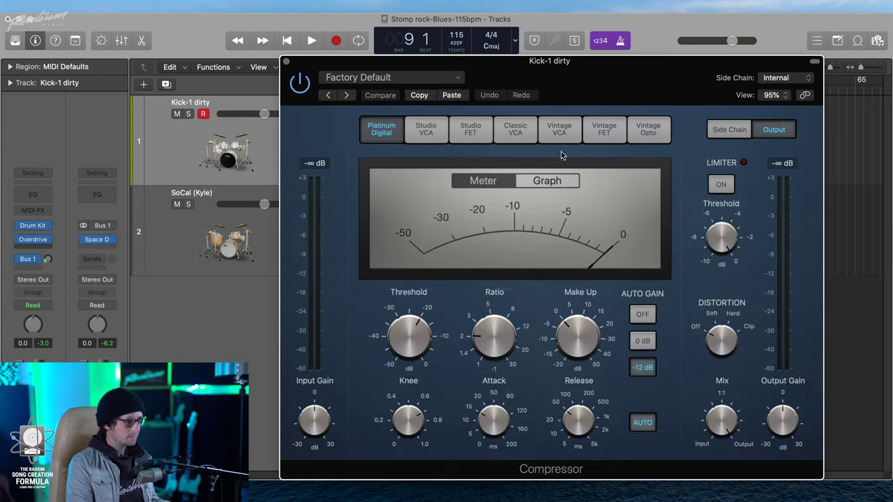
{"action": "left_click_drag", "start_coordinate": [566, 87], "coordinate": [480, 61]}
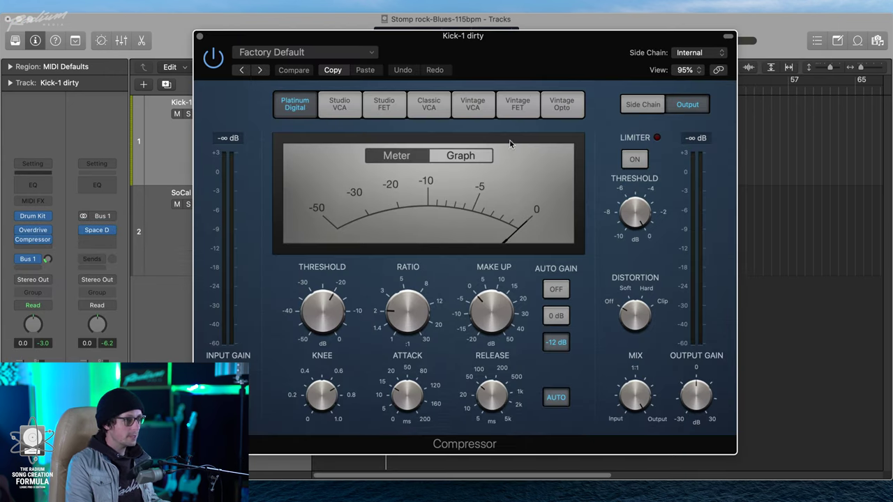
Try the Vintage FET, Vintage VCA and Classic VCA circuit types in the kick track's Compressor.
{"action": "left_click", "coordinate": [529, 109]}
{"action": "left_click", "coordinate": [473, 106]}
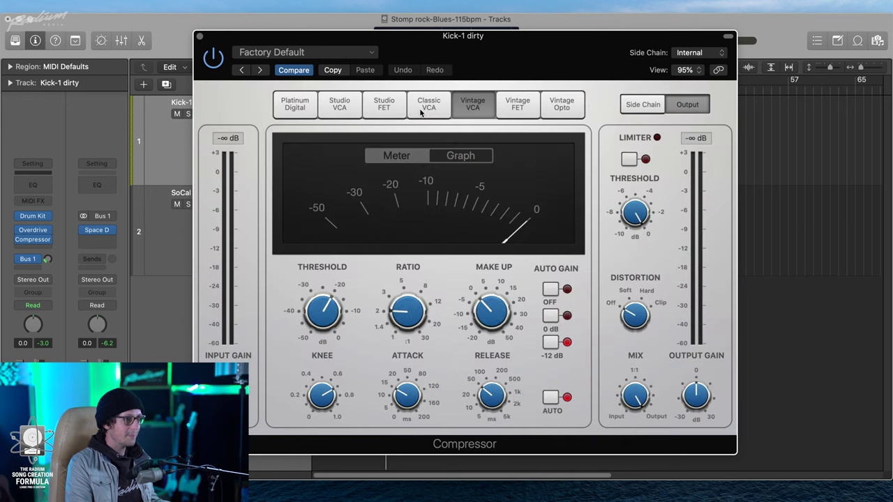
{"action": "left_click", "coordinate": [425, 109]}
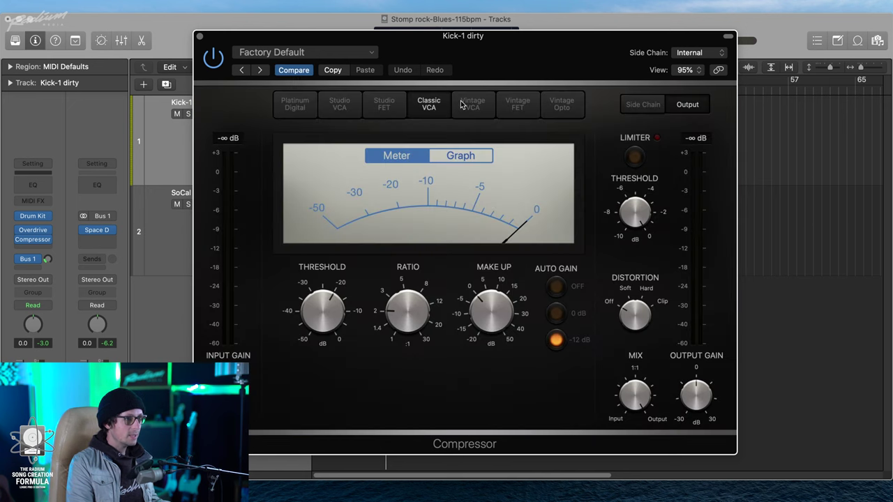
{"action": "left_click", "coordinate": [518, 106]}
{"action": "left_click", "coordinate": [472, 106]}
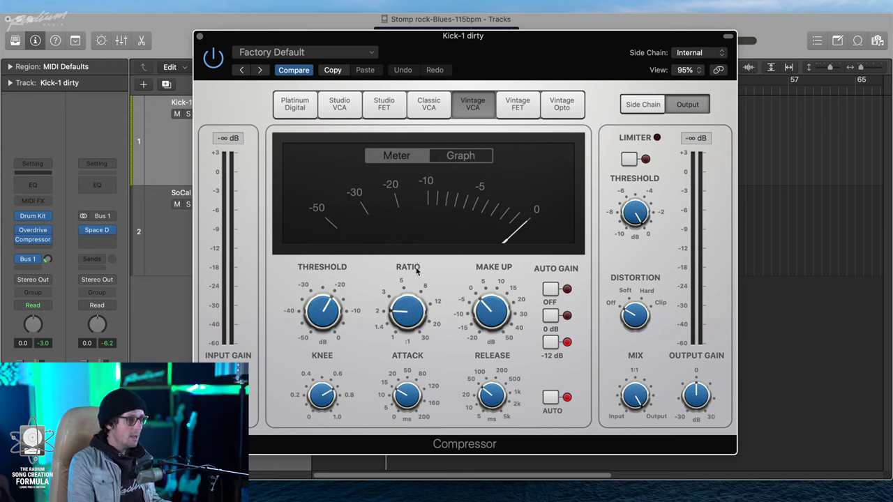
Apply the Rock Kick drum preset to the Compressor and keep its Vintage FET circuit type after comparing it with Vintage VCA.
{"action": "left_click", "coordinate": [349, 54]}
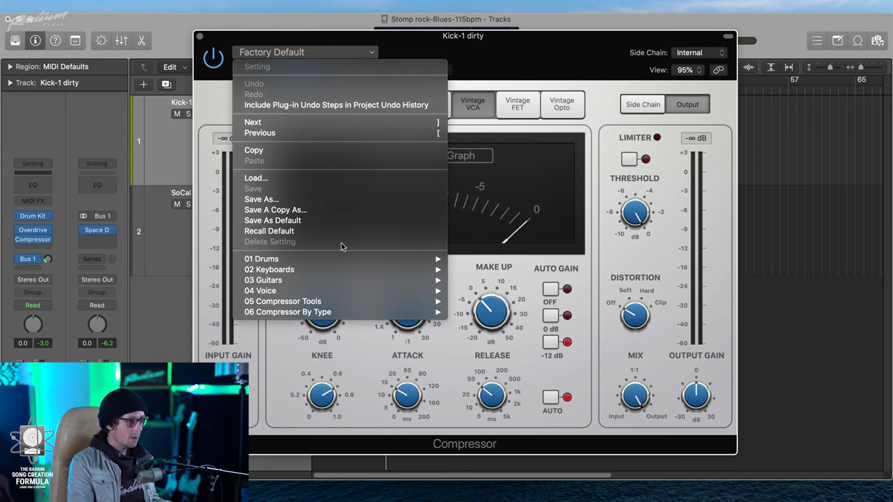
{"action": "mouse_move", "coordinate": [339, 261]}
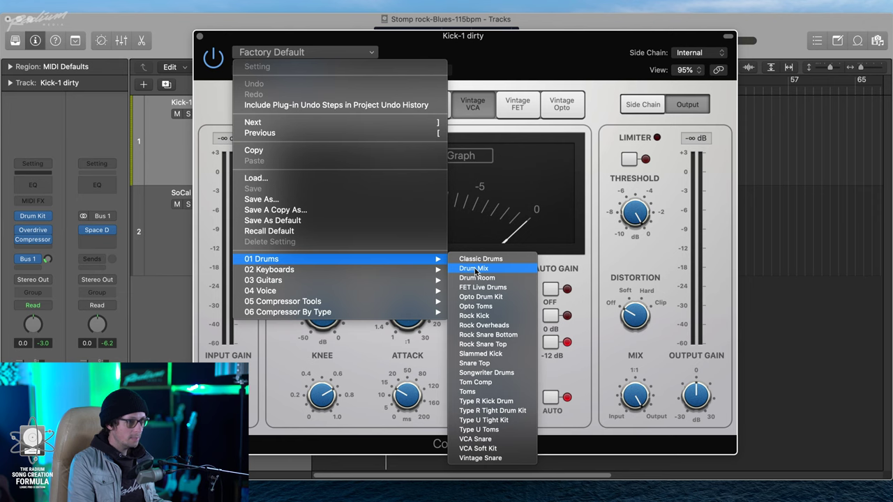
{"action": "left_click", "coordinate": [497, 318]}
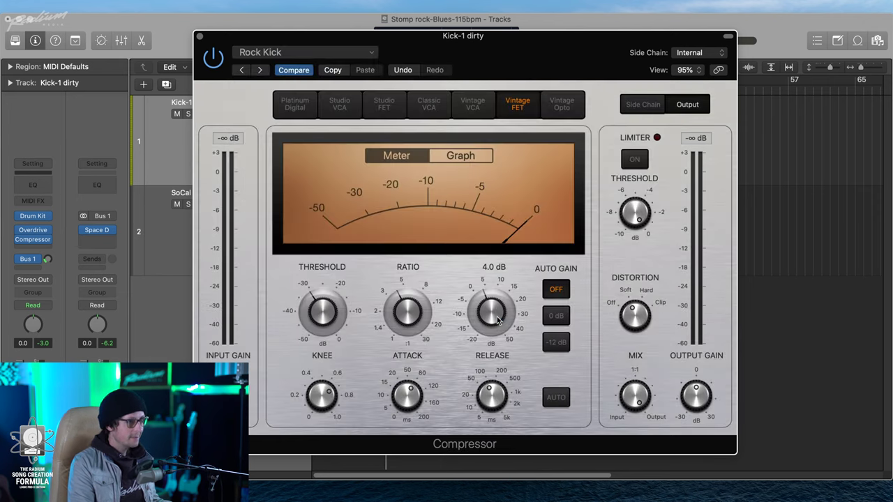
{"action": "left_click", "coordinate": [473, 104]}
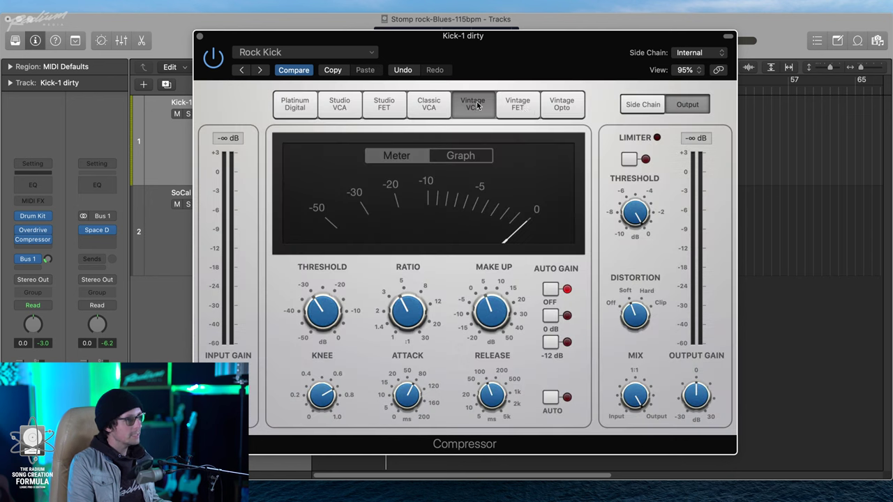
{"action": "left_click", "coordinate": [519, 109]}
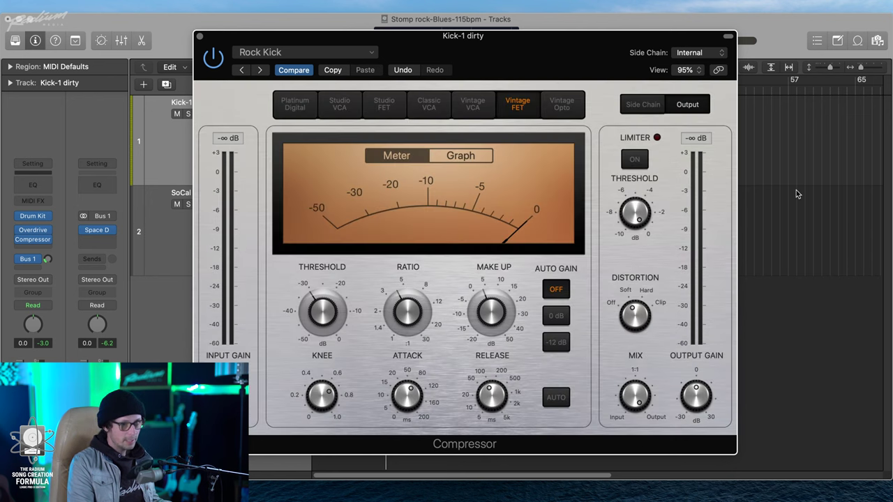
Bypass and re-enable the Compressor to compare the kick sound with and without it.
{"action": "key", "text": "space"}
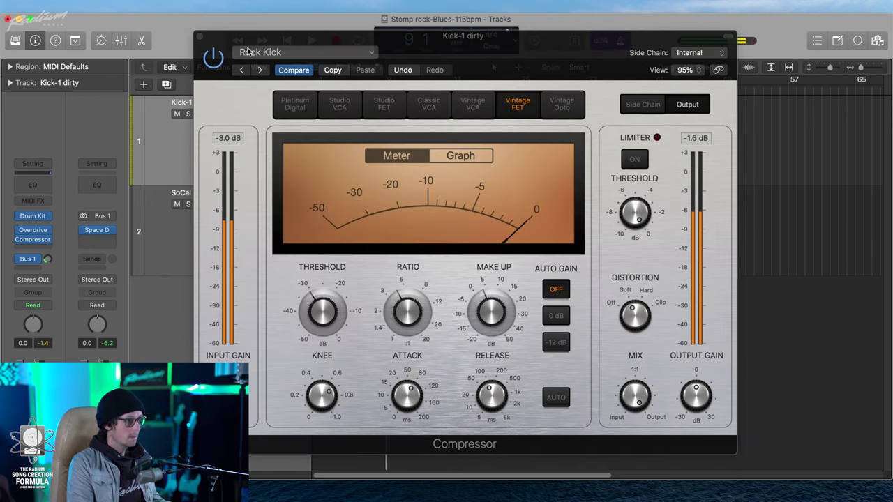
{"action": "left_click", "coordinate": [212, 58]}
{"action": "left_click", "coordinate": [214, 60]}
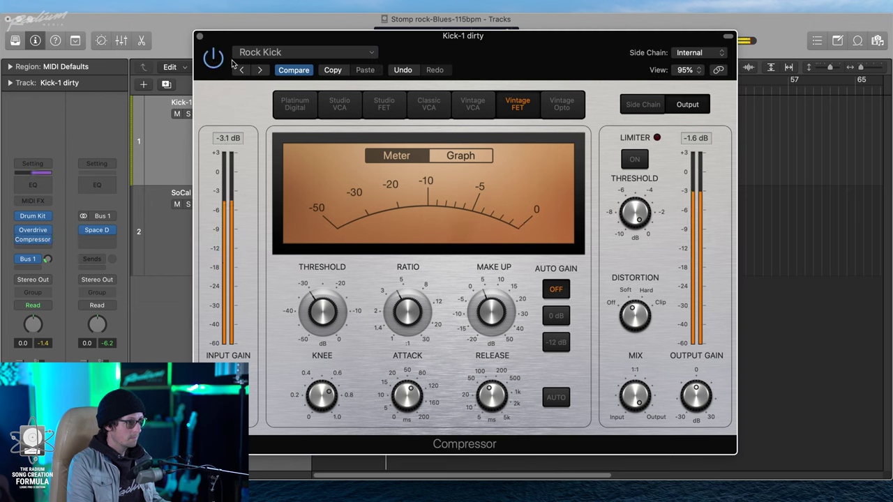
Adjust the Compressor's attack slightly, set its release to 23.0 ms and turn on Auto release.
{"action": "left_click_drag", "start_coordinate": [404, 399], "coordinate": [403, 396]}
{"action": "left_click_drag", "start_coordinate": [492, 395], "coordinate": [490, 419]}
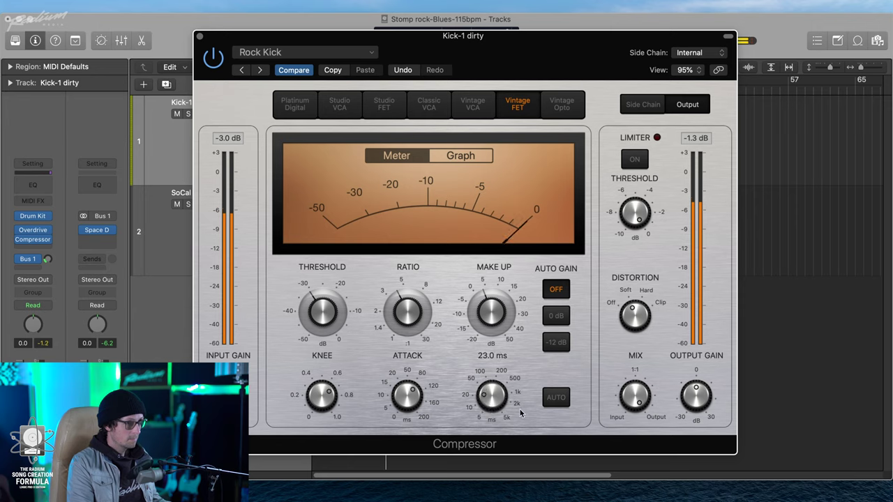
{"action": "left_click", "coordinate": [555, 394]}
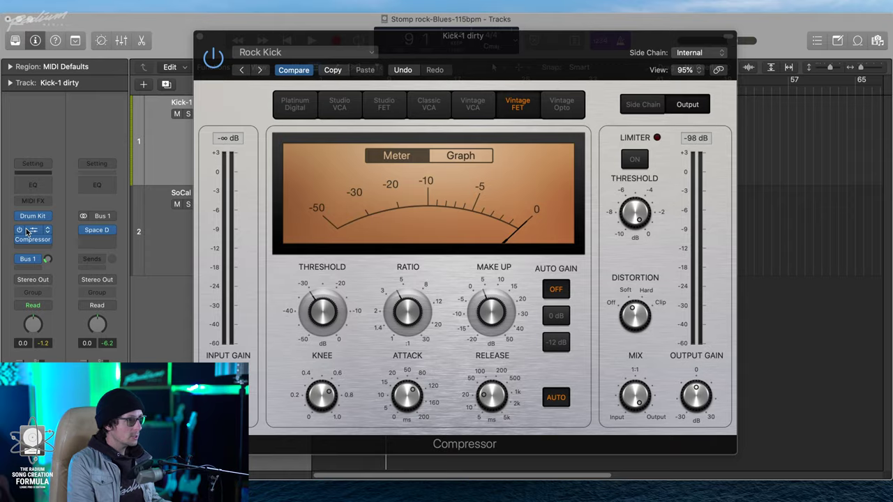
Reorder the Kick-1 dirty track's effects so the Compressor comes before the Overdrive.
{"action": "scroll", "coordinate": [35, 234], "scroll_direction": "down", "scroll_amount": 2}
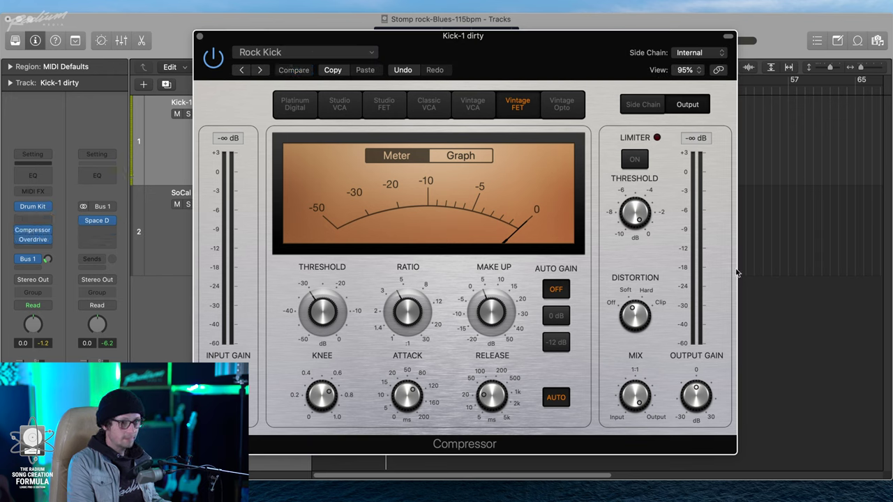
Close the Compressor and insert a Channel EQ before it on the Kick-1 dirty track.
{"action": "key", "text": "space"}
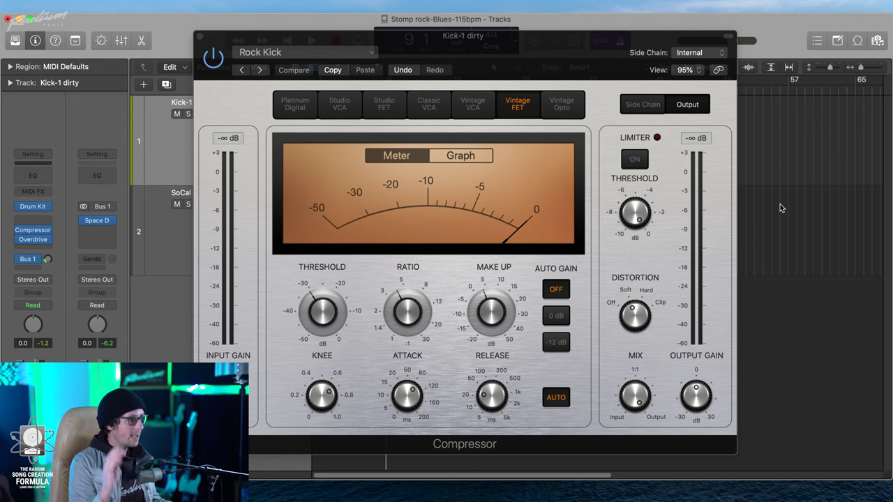
{"action": "left_click", "coordinate": [200, 37]}
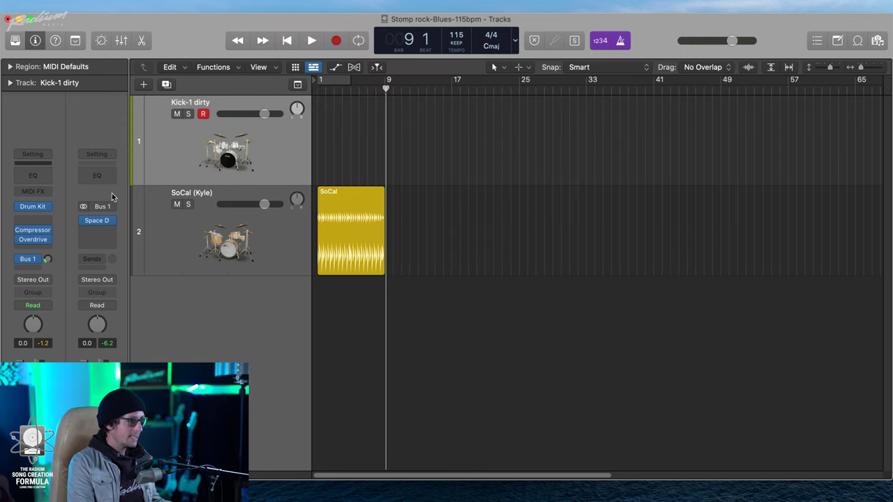
{"action": "left_click", "coordinate": [46, 222]}
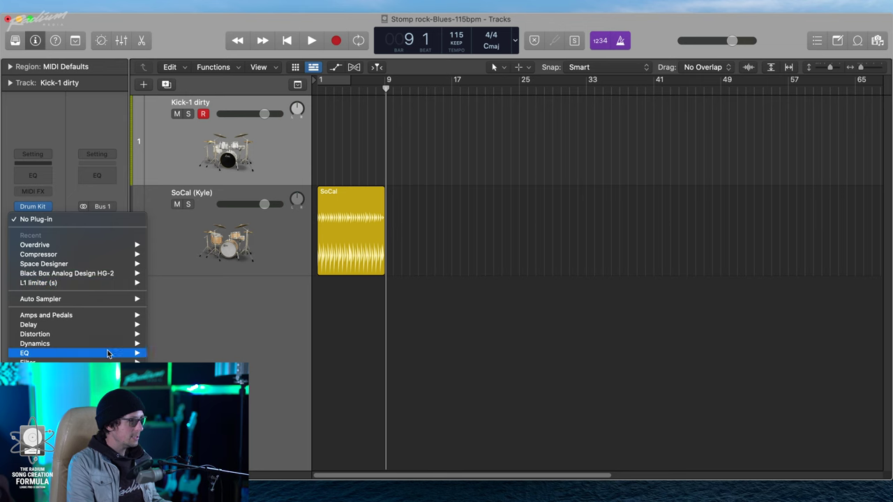
{"action": "mouse_move", "coordinate": [28, 353]}
{"action": "left_click", "coordinate": [212, 353]}
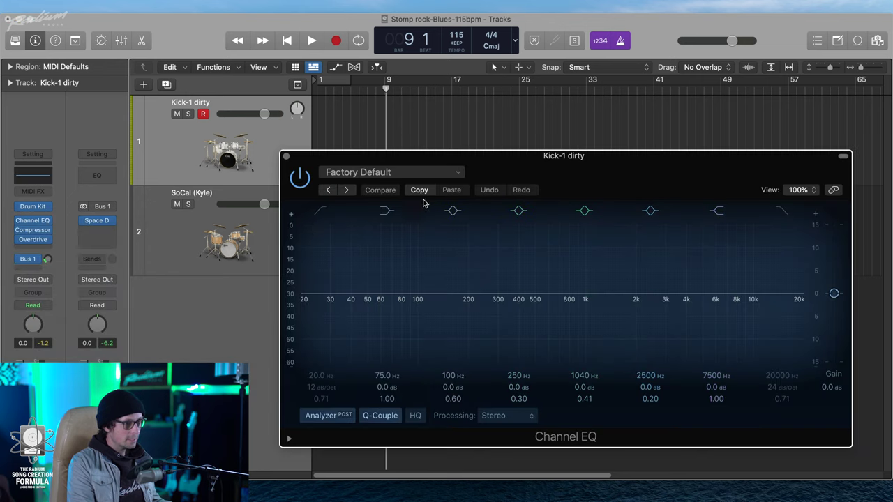
Enable the Channel EQ's low cut at about 31 Hz with 24 dB/Oct and Q 0.79, and boost the low shelf 1.0 dB at 80.5 Hz.
{"action": "left_click", "coordinate": [321, 211]}
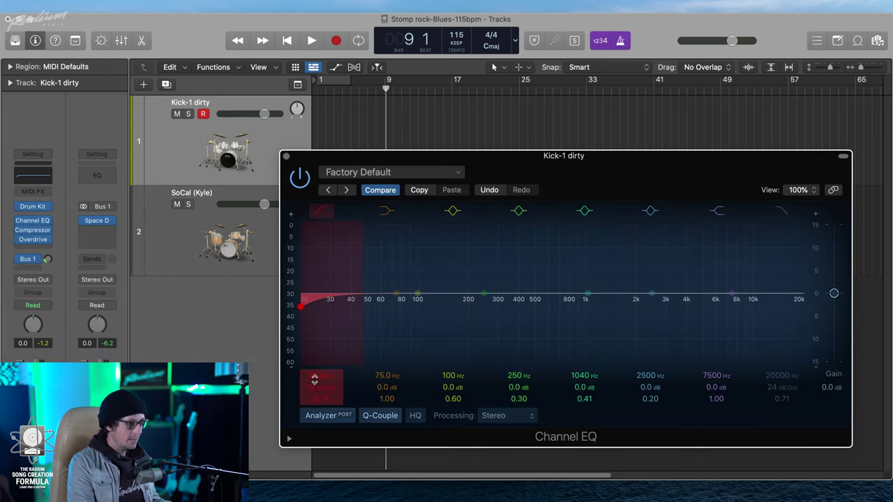
{"action": "left_click_drag", "start_coordinate": [314, 392], "coordinate": [313, 397]}
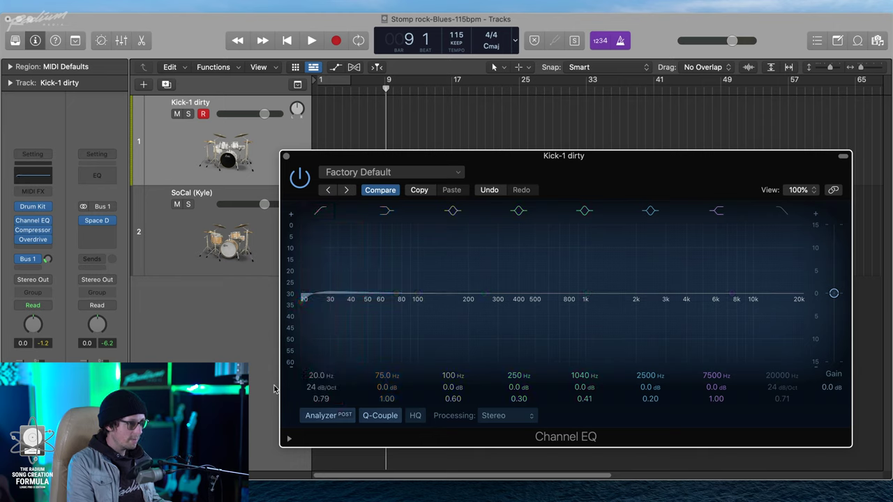
{"action": "left_click_drag", "start_coordinate": [301, 305], "coordinate": [332, 310]}
{"action": "left_click_drag", "start_coordinate": [334, 305], "coordinate": [331, 304]}
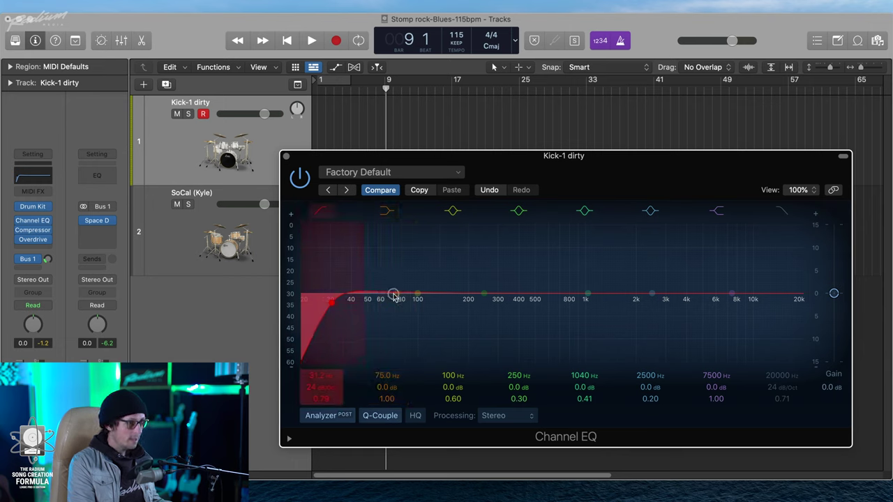
{"action": "left_click_drag", "start_coordinate": [394, 296], "coordinate": [399, 289]}
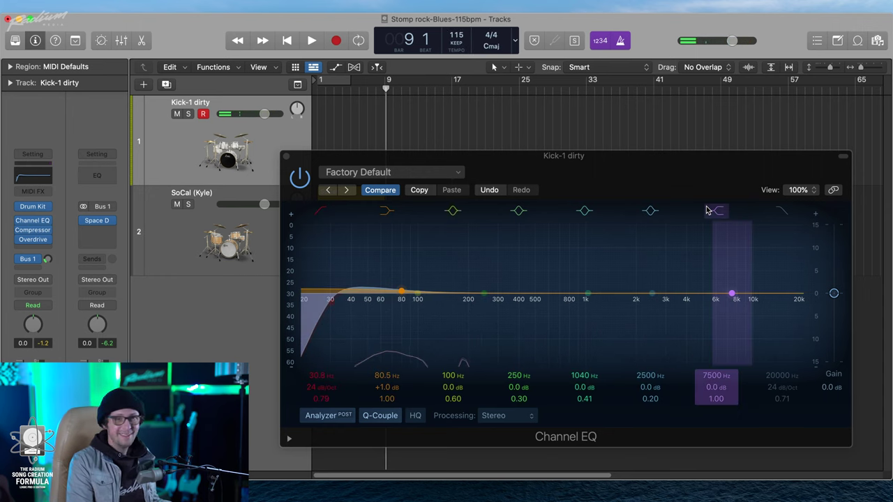
{"action": "left_click", "coordinate": [285, 156]}
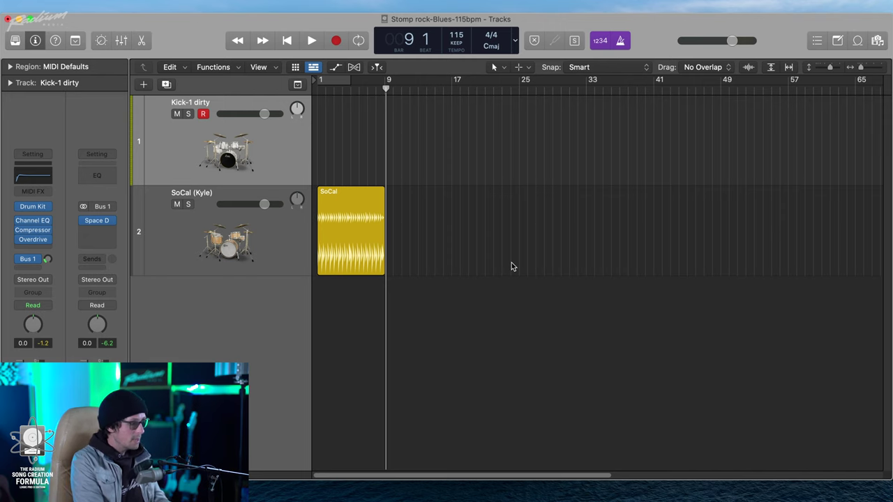
Switch to Splice and search all its sounds for "clap".
{"action": "key", "text": "super+h"}
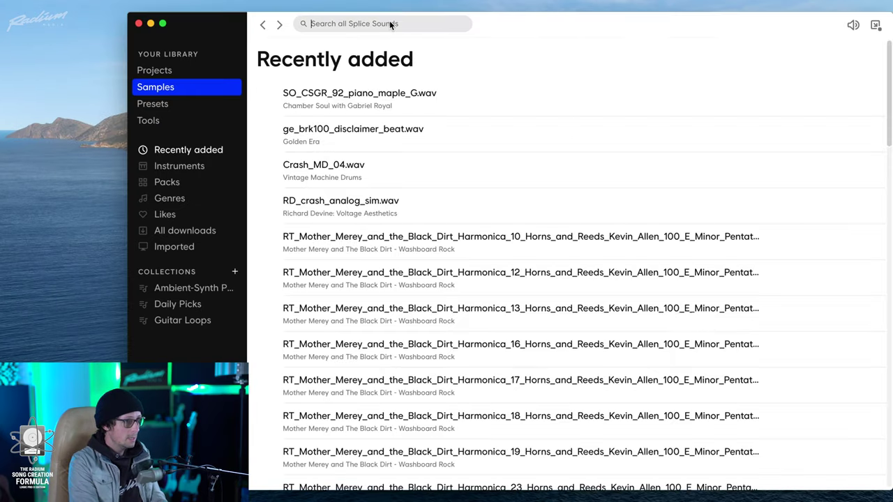
{"action": "type", "text": "clap"}
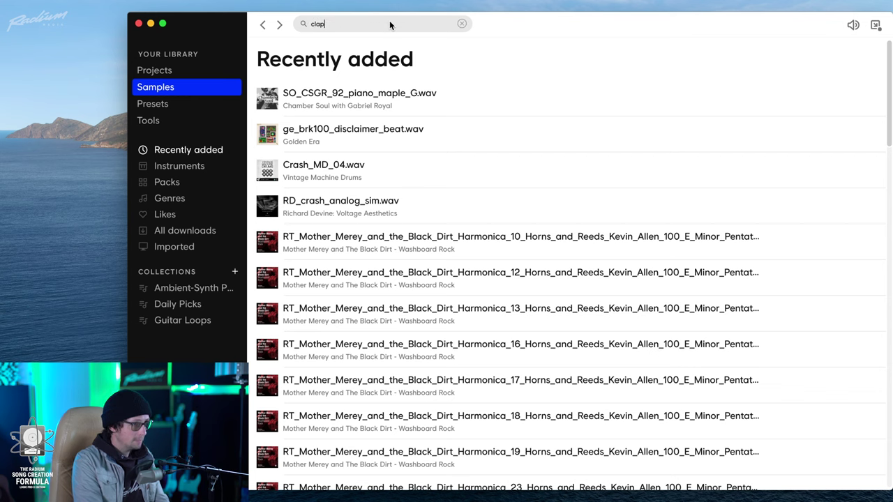
{"action": "key", "text": "Return"}
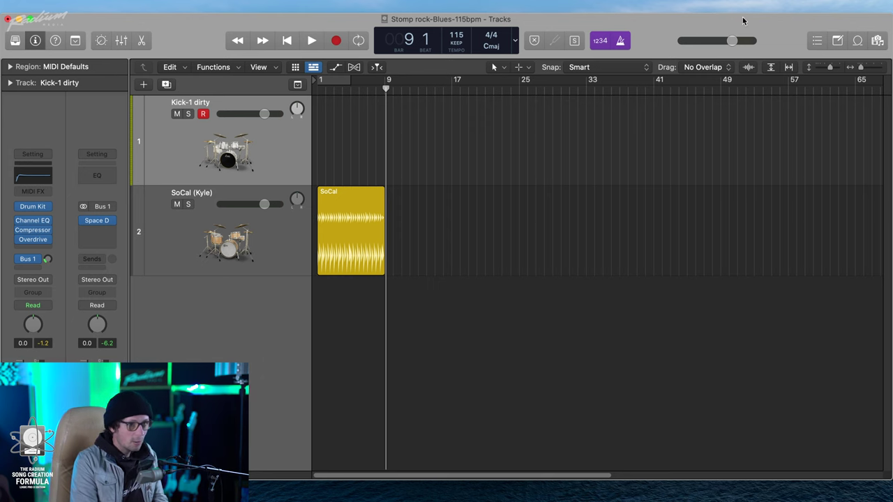
Look through the project's Note Pad and its Event, Marker, Tempo and Signature lists.
{"action": "left_click", "coordinate": [859, 40]}
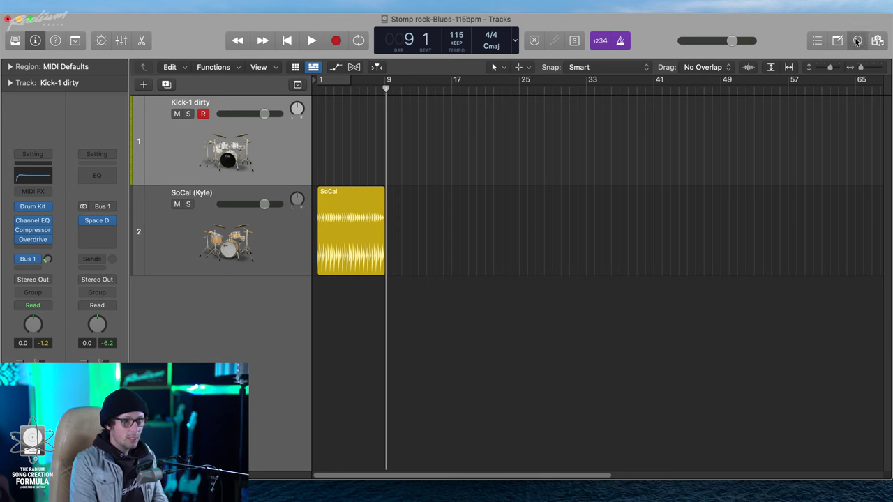
{"action": "left_click", "coordinate": [838, 41]}
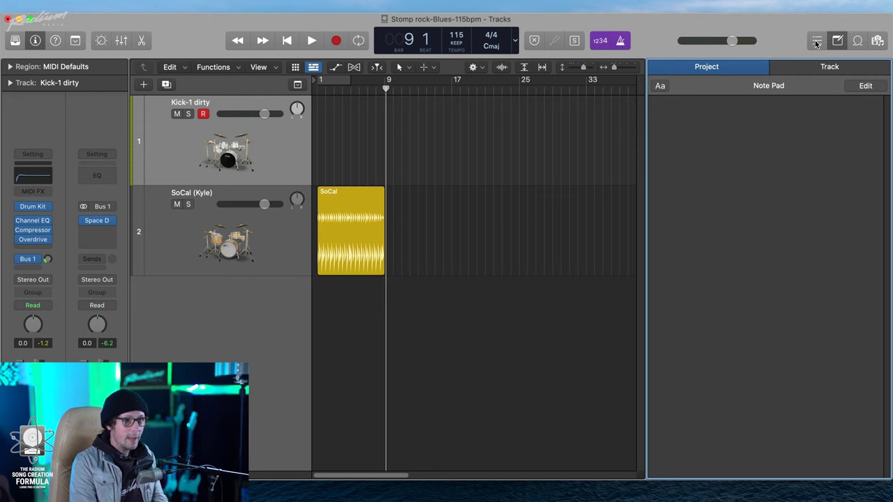
{"action": "left_click", "coordinate": [817, 42]}
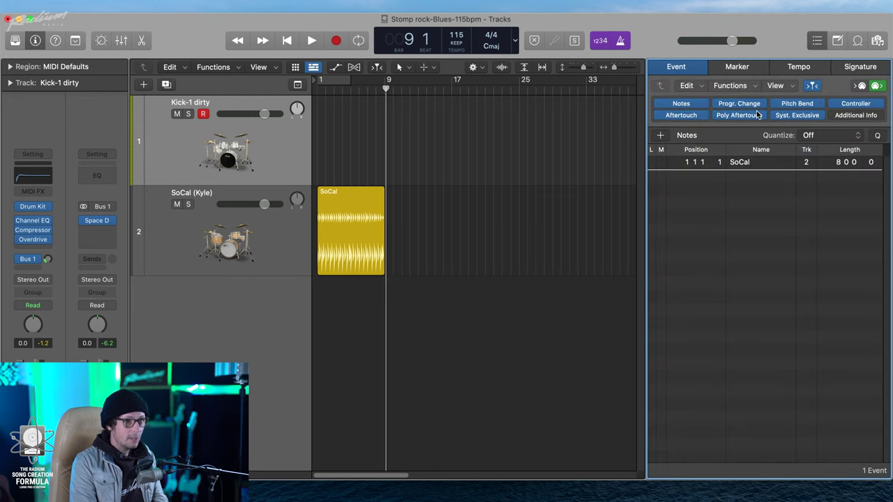
{"action": "left_click", "coordinate": [729, 66]}
{"action": "left_click", "coordinate": [799, 66]}
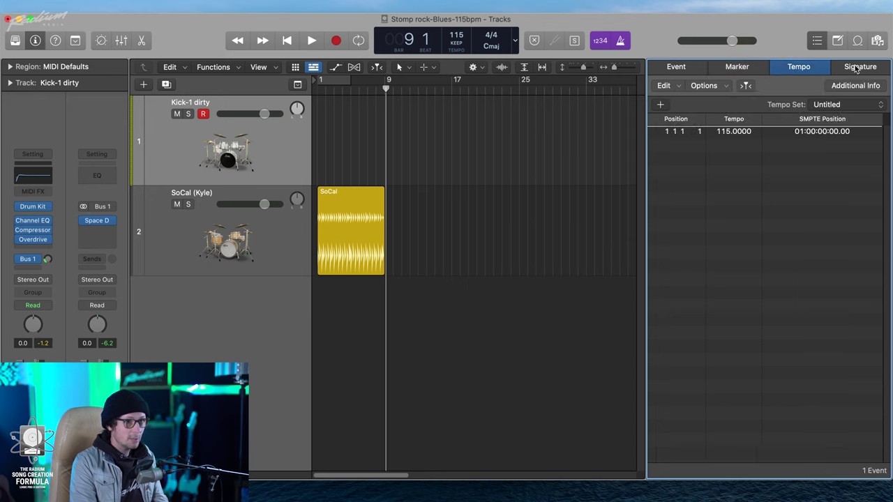
{"action": "left_click", "coordinate": [861, 66]}
{"action": "left_click", "coordinate": [677, 67]}
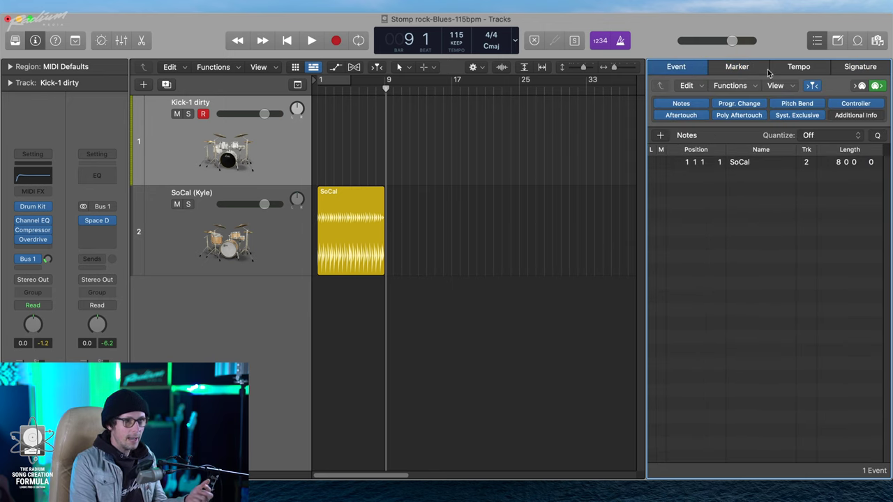
{"action": "left_click", "coordinate": [837, 41]}
Open the Loop Browser with its instrument categories shown and search the loops for "claps".
{"action": "left_click", "coordinate": [859, 41]}
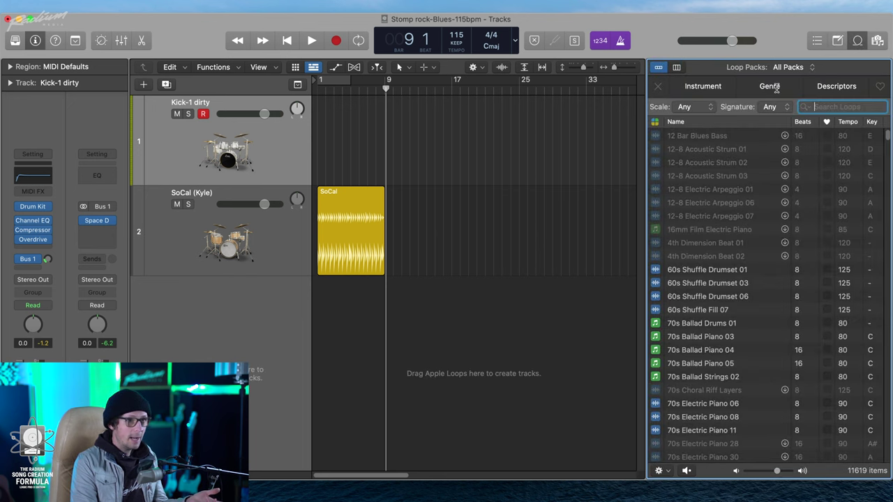
{"action": "left_click", "coordinate": [713, 85]}
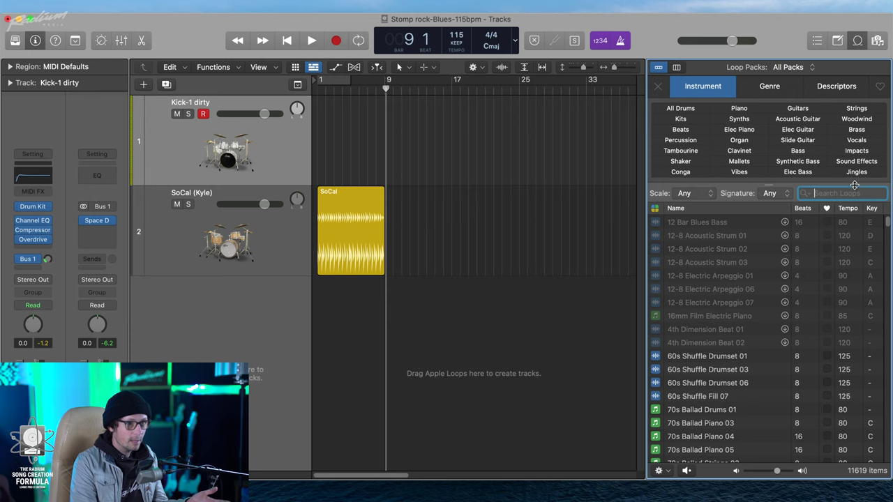
{"action": "type", "text": "clap"}
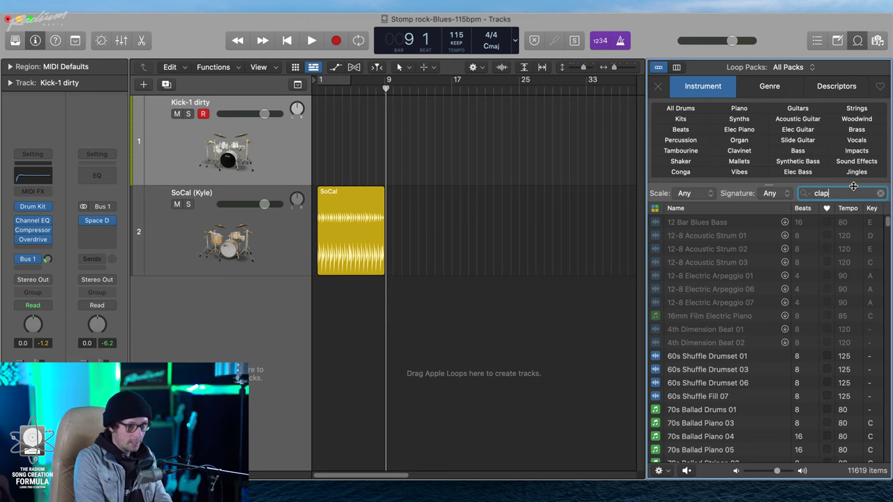
{"action": "type", "text": "s"}
{"action": "key", "text": "Return"}
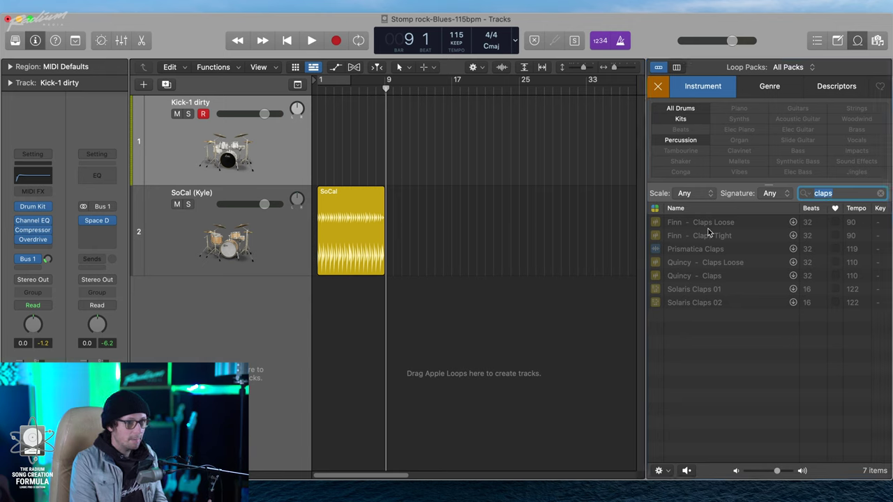
{"action": "key", "text": "Tab"}
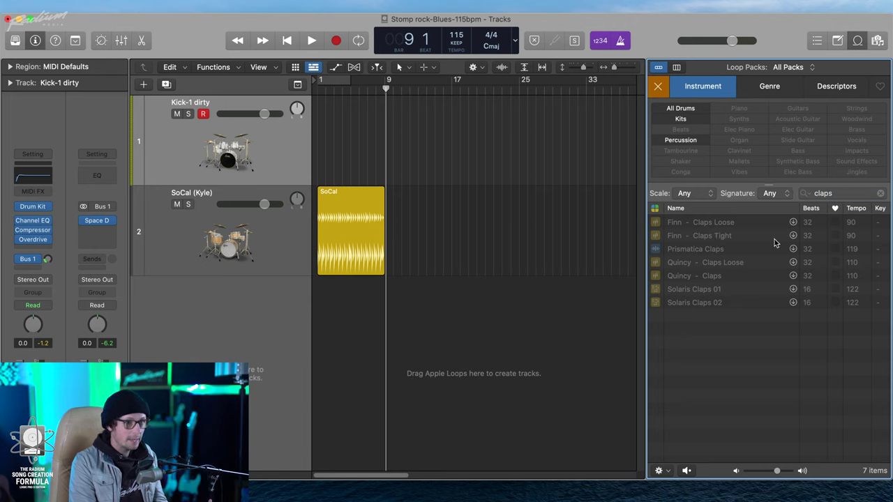
Download the Finn, Prismatica, Quincy and Solaris claps loops and preview Solaris Claps 02.
{"action": "left_click", "coordinate": [793, 222]}
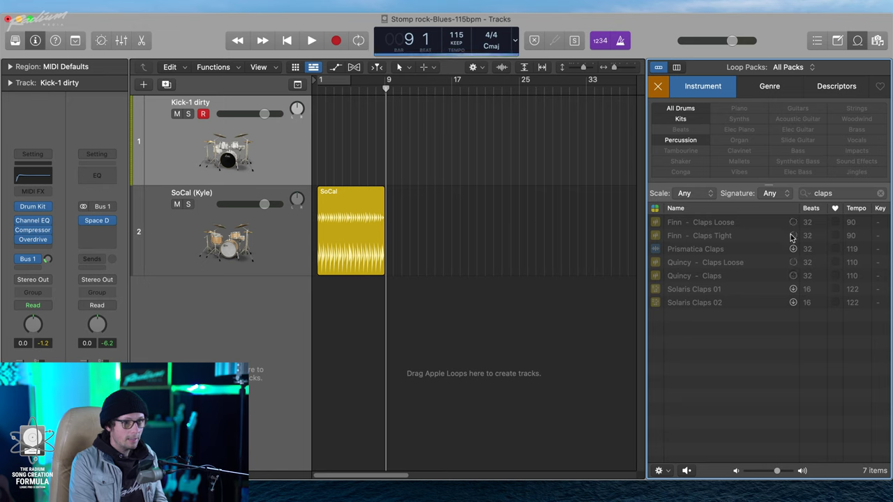
{"action": "left_click", "coordinate": [793, 249]}
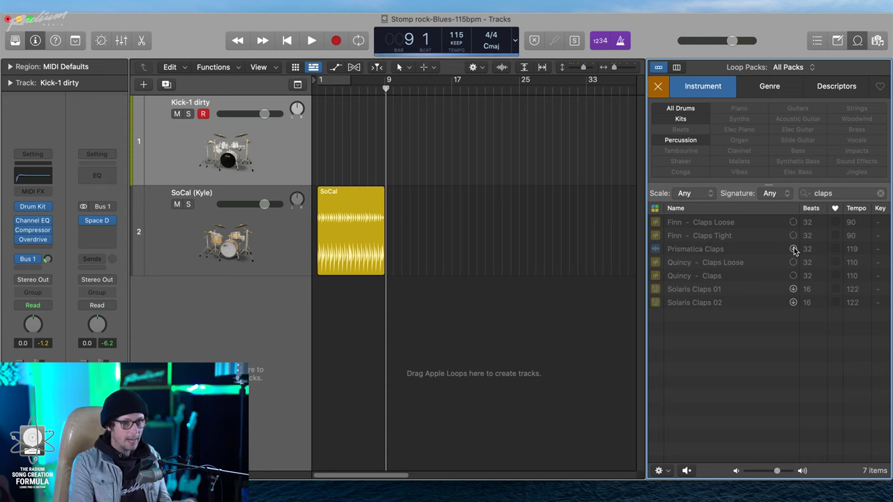
{"action": "left_click", "coordinate": [794, 289]}
{"action": "left_click", "coordinate": [794, 302]}
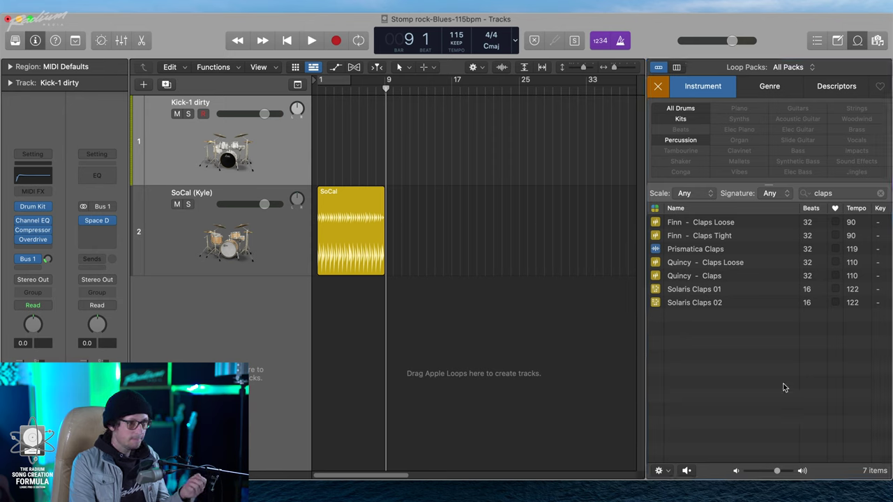
{"action": "left_click", "coordinate": [700, 302]}
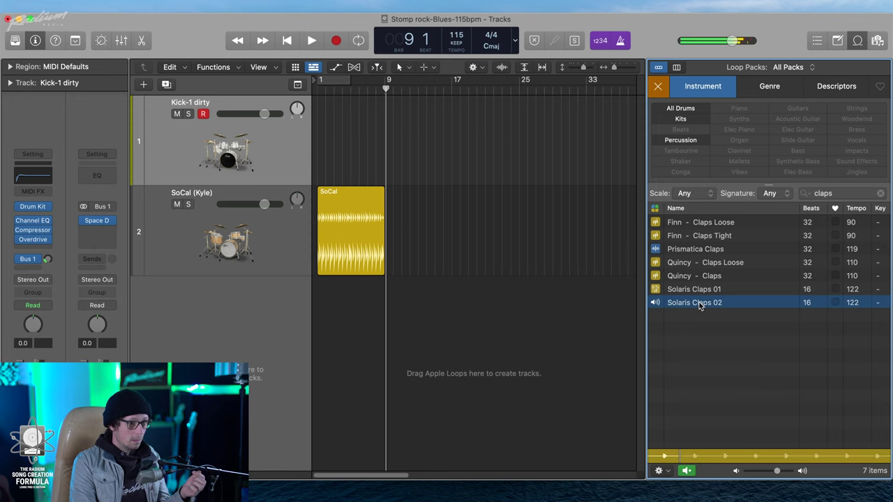
{"action": "left_click", "coordinate": [714, 302]}
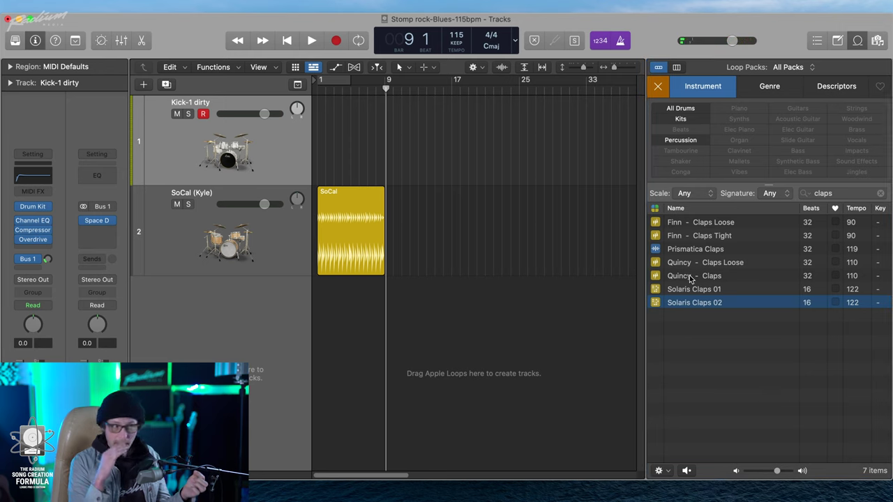
Add the Quincy - Claps loop at bar 1 on a new track and enable the tambourine in its pattern.
{"action": "left_click_drag", "start_coordinate": [689, 279], "coordinate": [314, 305]}
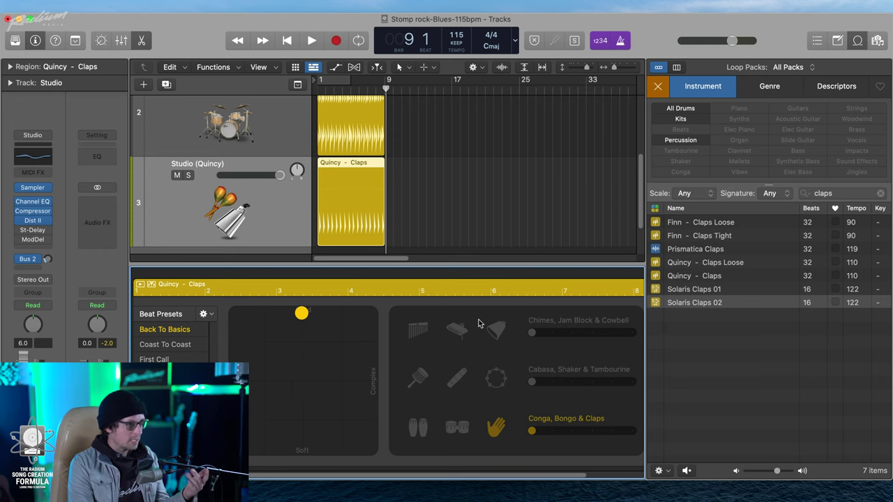
{"action": "left_click", "coordinate": [496, 380]}
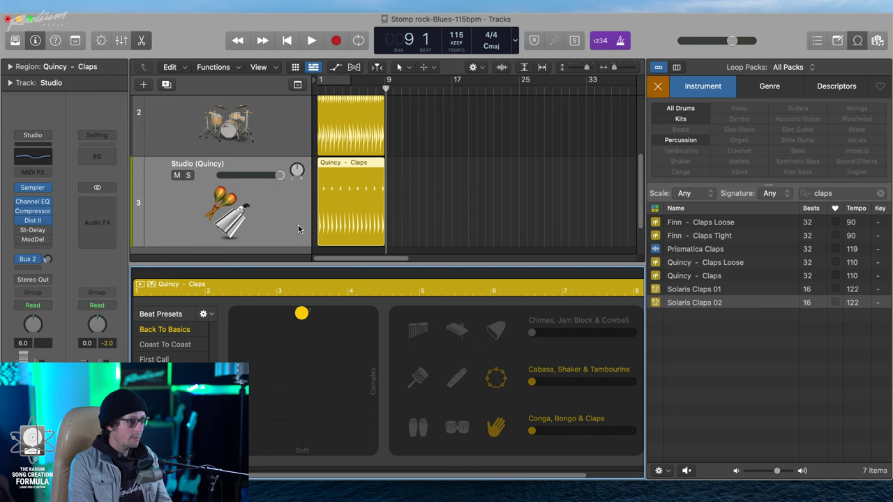
{"action": "left_click_drag", "start_coordinate": [402, 175], "coordinate": [286, 253]}
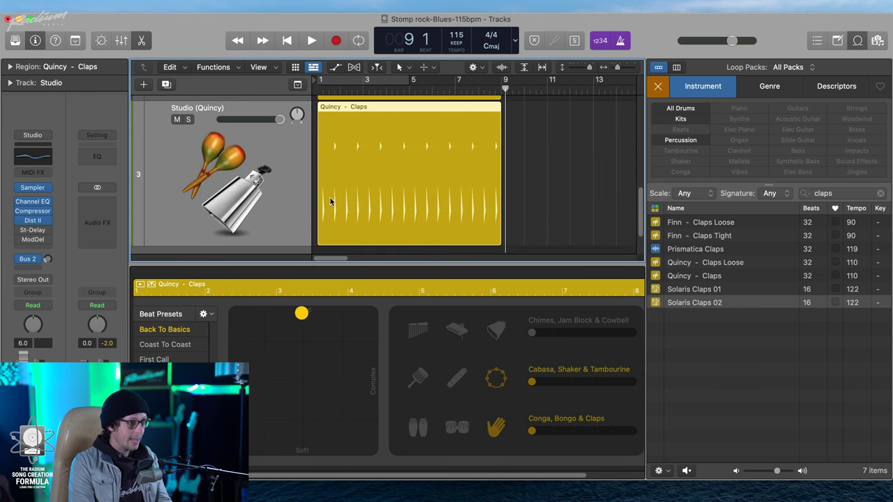
{"action": "key", "text": "x"}
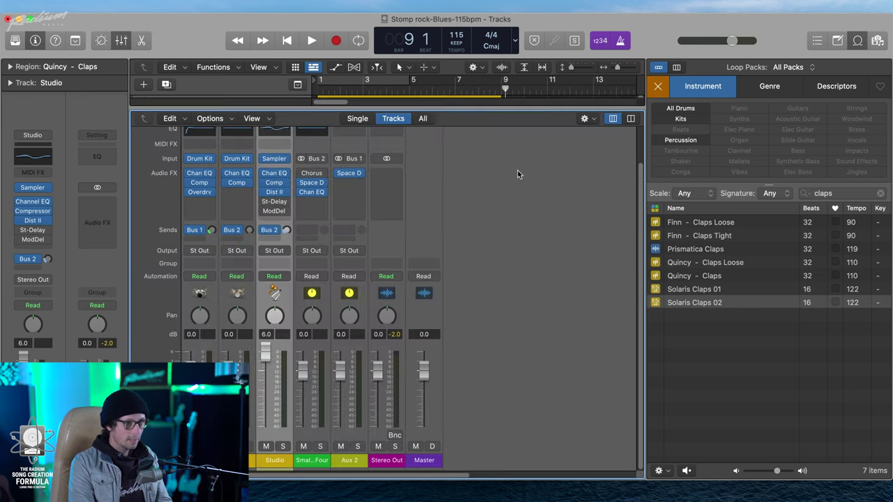
{"action": "key", "text": "x"}
{"action": "left_click", "coordinate": [530, 274], "text": "ctrl+alt"}
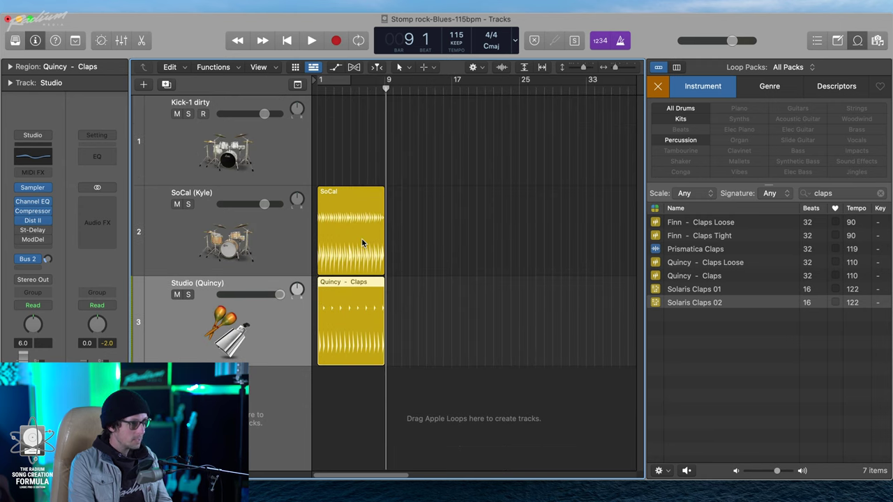
Mute the SoCal drummer track and return the playhead to bar 1.
{"action": "left_click", "coordinate": [168, 221]}
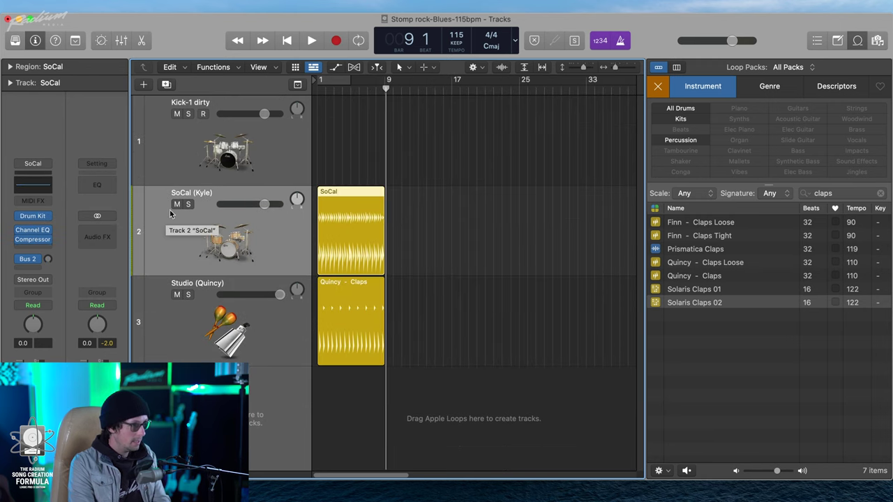
{"action": "left_click", "coordinate": [176, 204]}
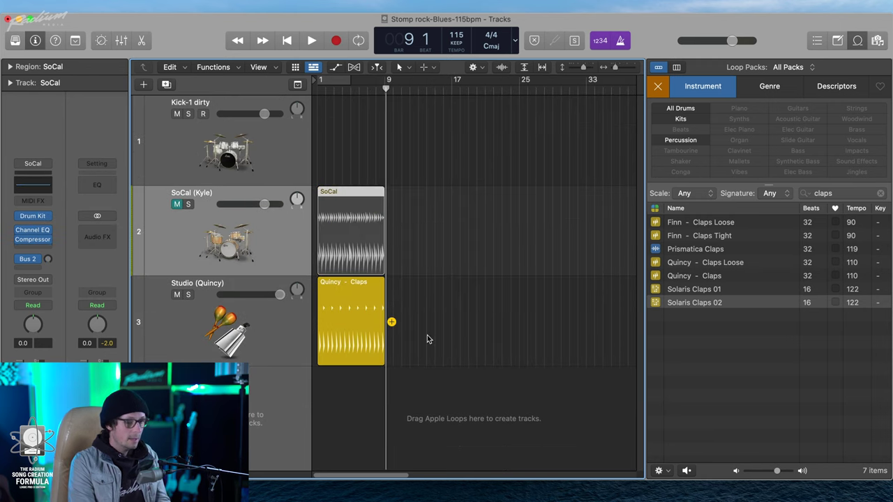
{"action": "key", "text": "Return"}
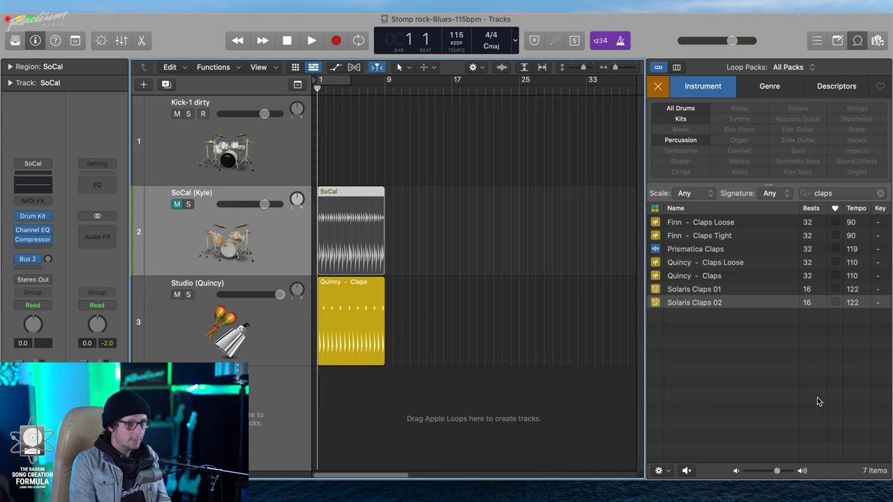
Deselect the drum region and play the arrangement from bar 1 to hear the Quincy claps and tambourine.
{"action": "left_click", "coordinate": [509, 383]}
{"action": "key", "text": "space"}
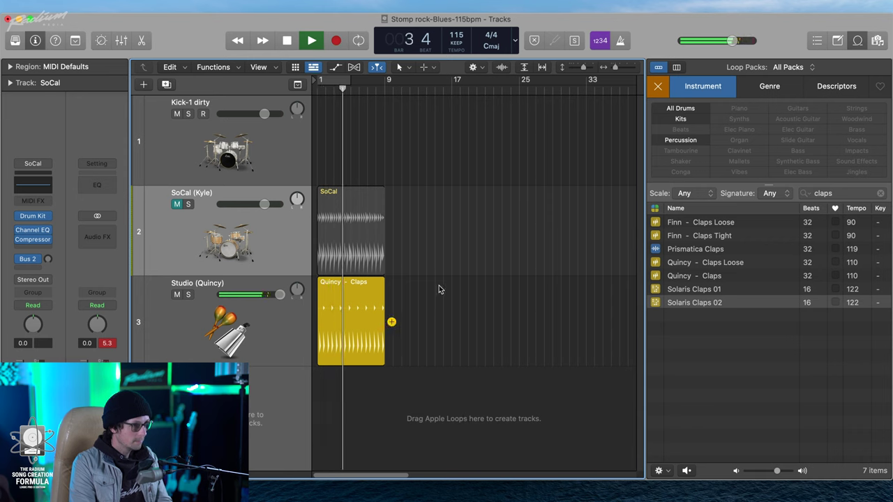
{"action": "key", "text": "space"}
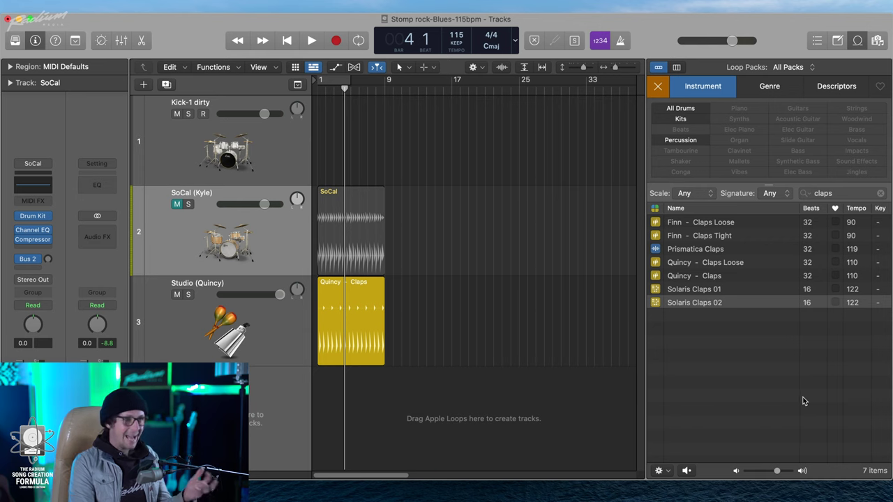
Preview the Quincy - Claps loop in the Loop Browser and play the Studio percussion track for comparison.
{"action": "left_click_drag", "start_coordinate": [695, 302], "coordinate": [395, 298]}
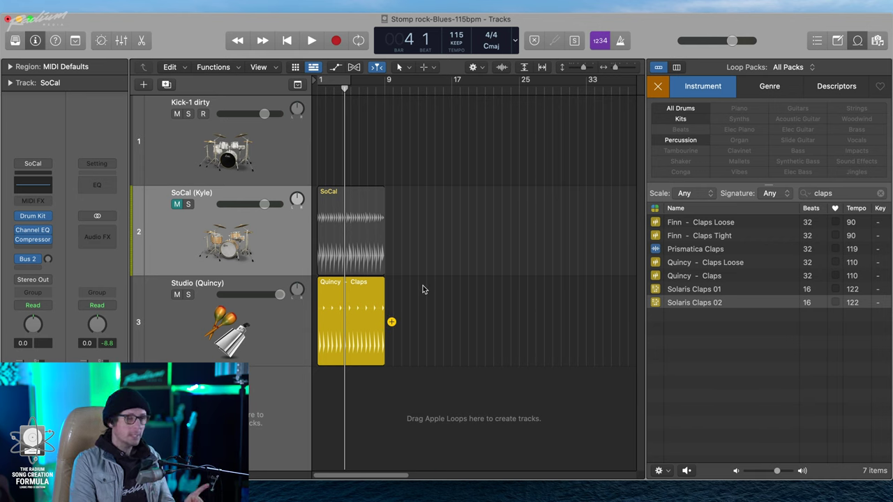
{"action": "left_click", "coordinate": [238, 321]}
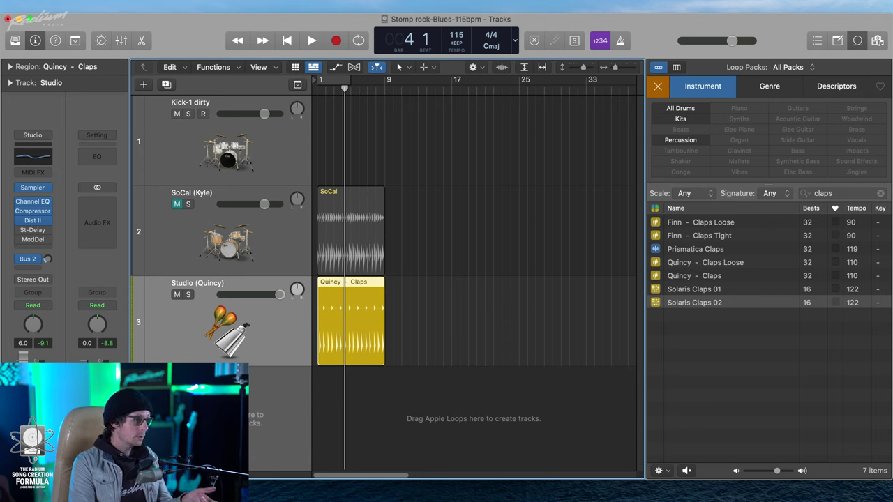
{"action": "left_click", "coordinate": [701, 277]}
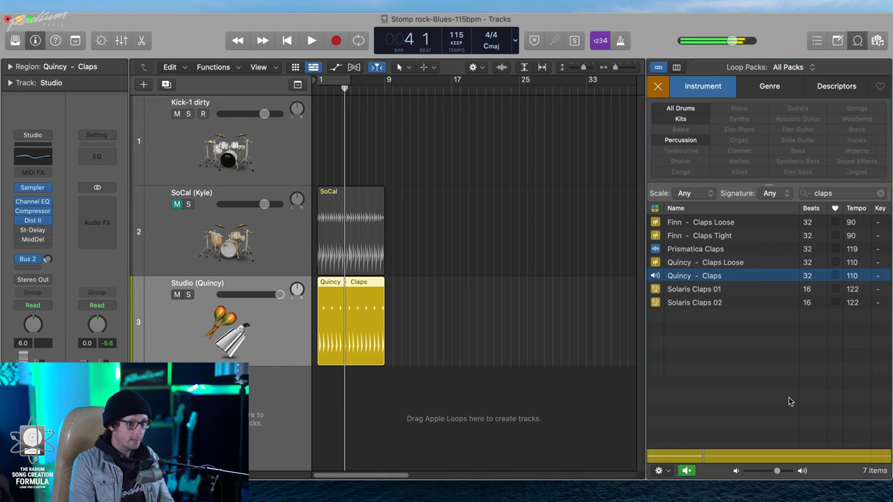
{"action": "left_click", "coordinate": [633, 320]}
{"action": "key", "text": "space"}
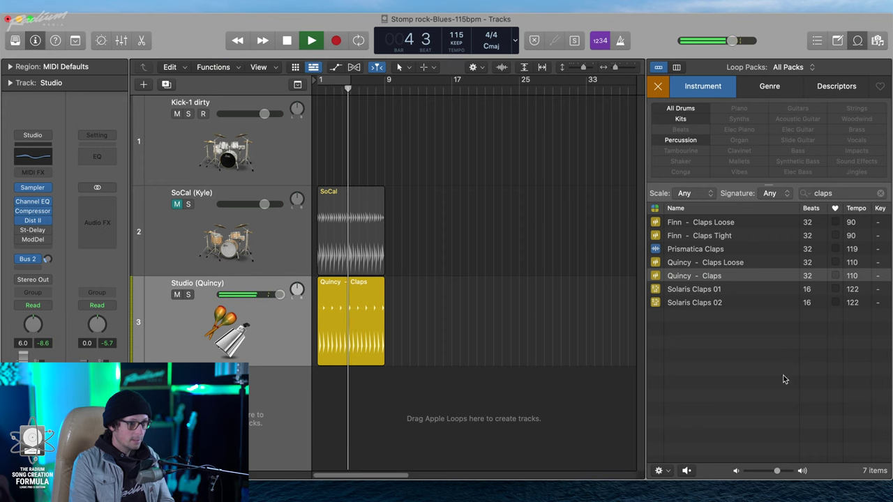
{"action": "left_click", "coordinate": [600, 277]}
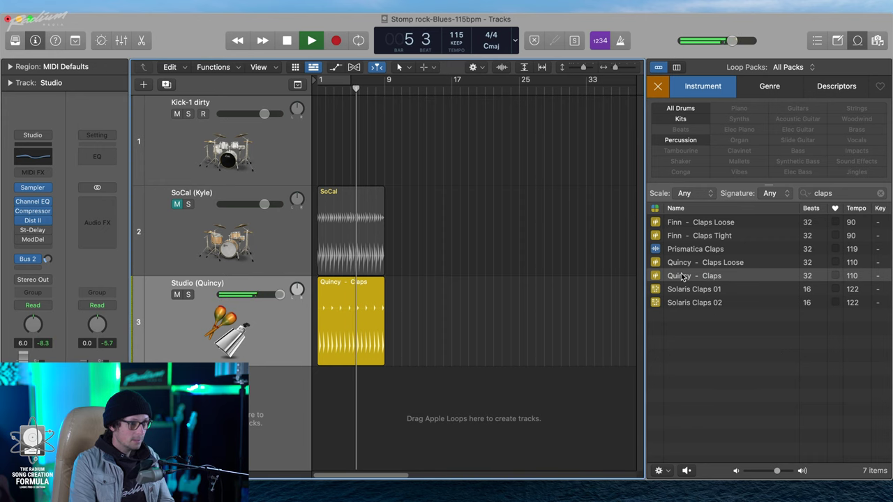
{"action": "key", "text": "space"}
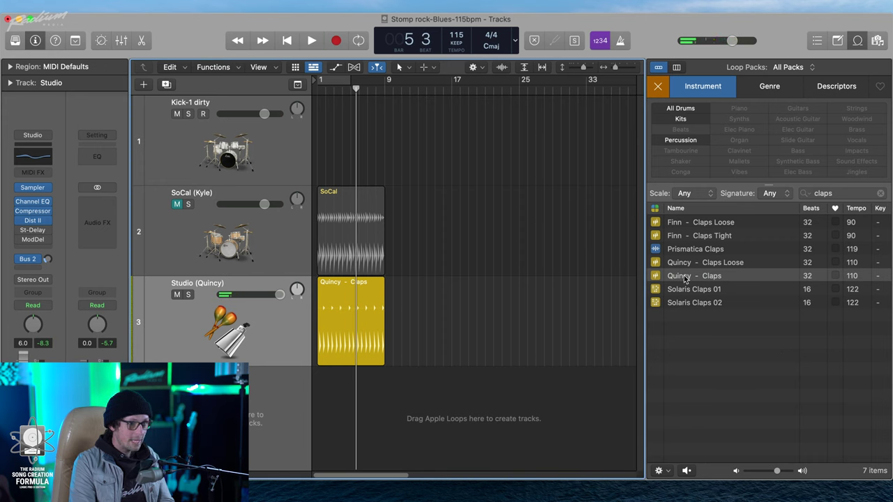
{"action": "left_click_drag", "start_coordinate": [681, 279], "coordinate": [317, 393]}
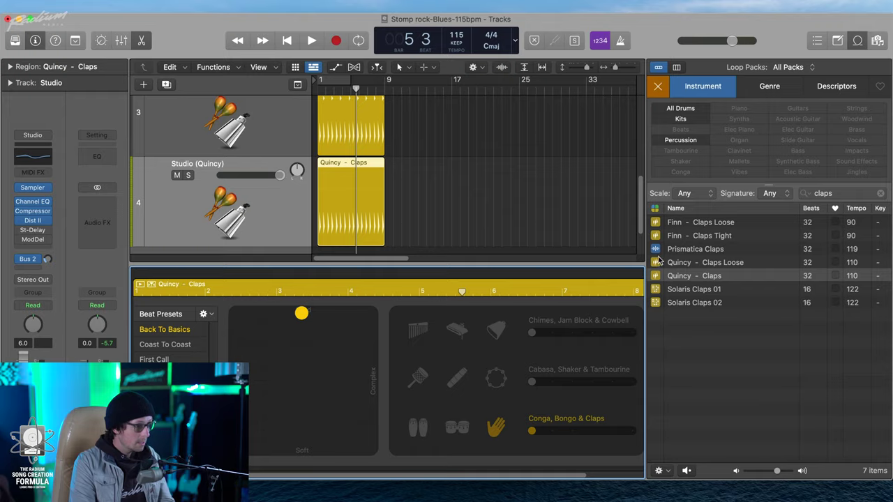
{"action": "key", "text": "x"}
{"action": "key", "text": "x"}
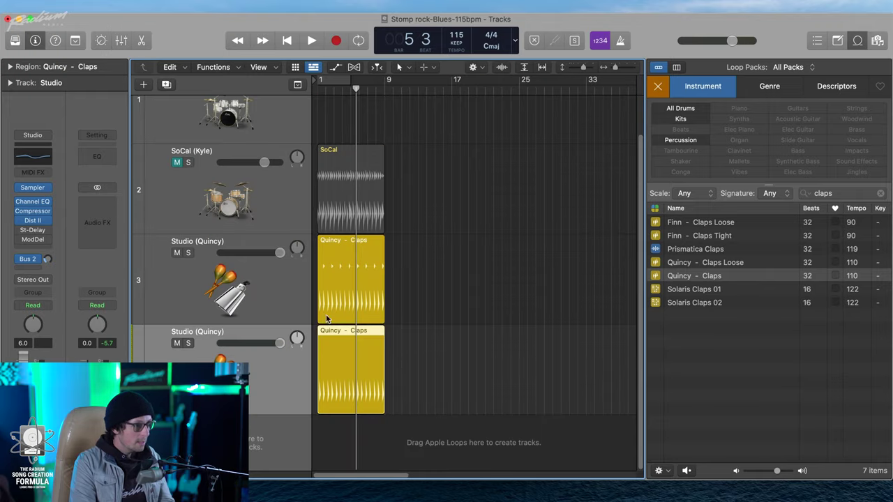
{"action": "key", "text": "Delete"}
{"action": "key", "text": "Delete"}
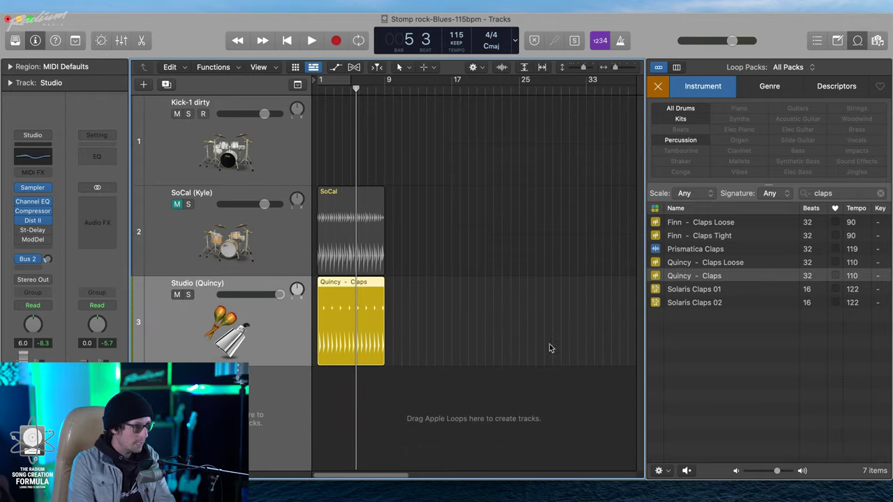
Create a new Drum Machine Designer track from the Quincy - Claps loop and close its instrument window.
{"action": "left_click_drag", "start_coordinate": [706, 279], "coordinate": [279, 417]}
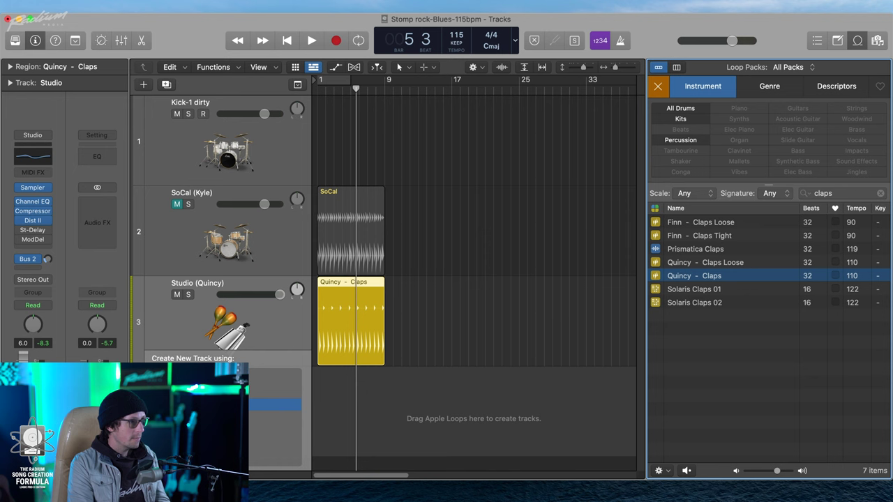
{"action": "left_click_drag", "start_coordinate": [275, 404], "coordinate": [275, 405]}
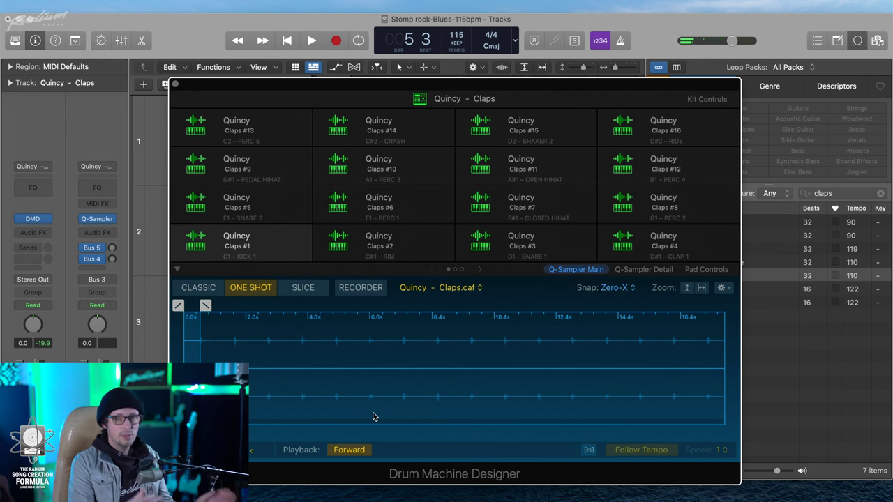
{"action": "left_click", "coordinate": [175, 85]}
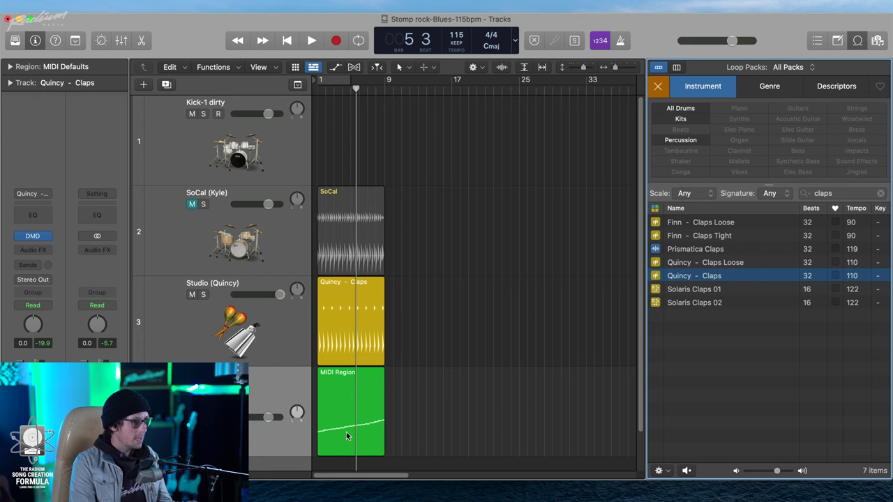
Play the MIDI Region on the Quincy - Claps track from bar 1 and delete the region.
{"action": "key", "text": "z"}
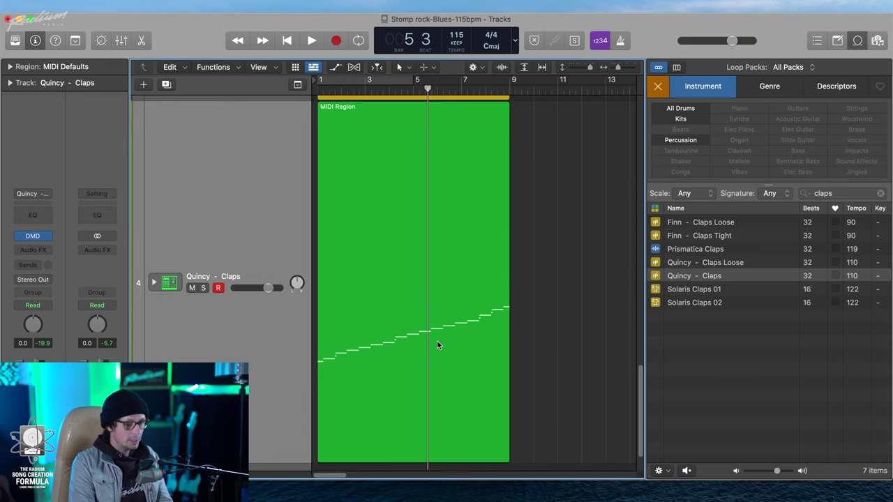
{"action": "key", "text": "Return"}
{"action": "key", "text": "space"}
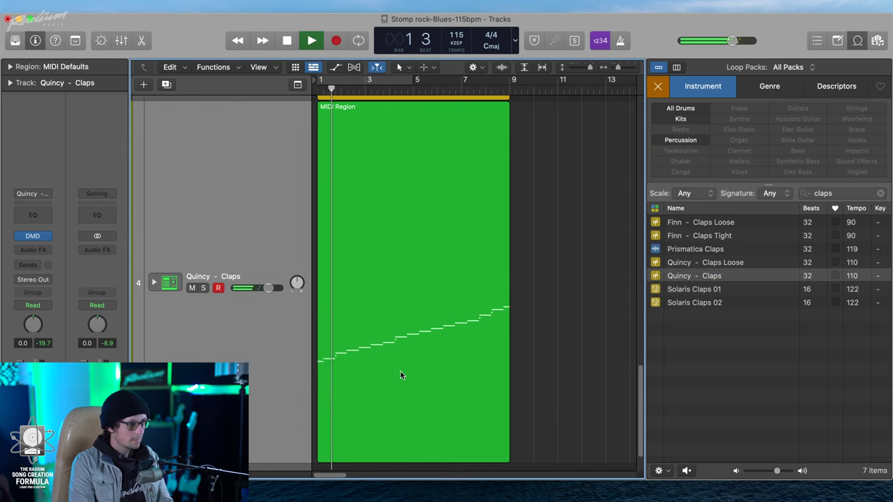
{"action": "key", "text": "space"}
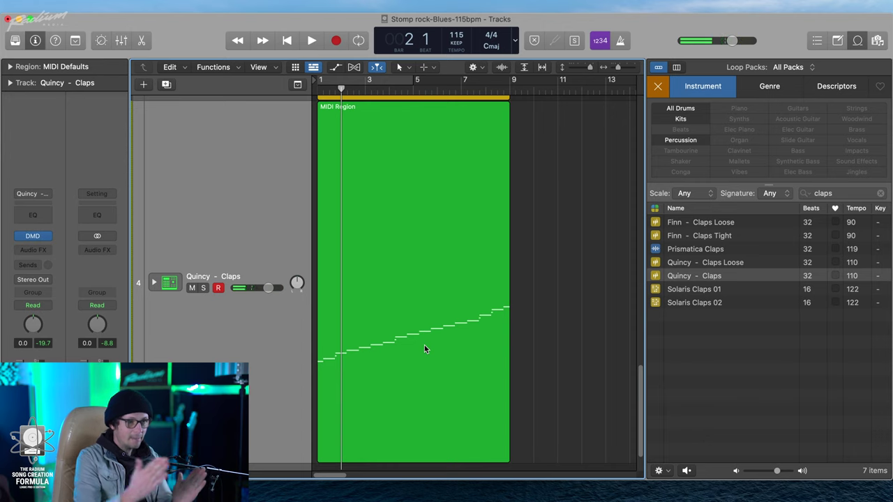
{"action": "left_click", "coordinate": [480, 263]}
{"action": "key", "text": "Delete"}
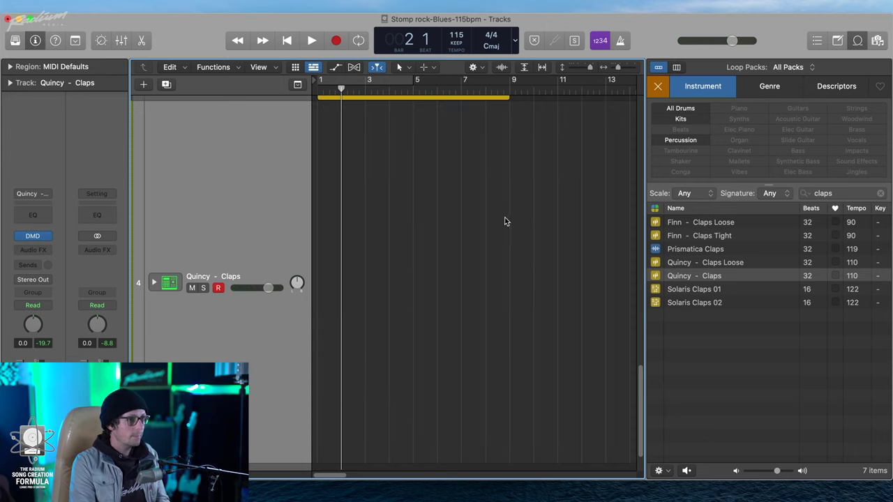
Move the Quincy - Claps drum machine track above the Kick-1 dirty track in the track list.
{"action": "key", "text": "z"}
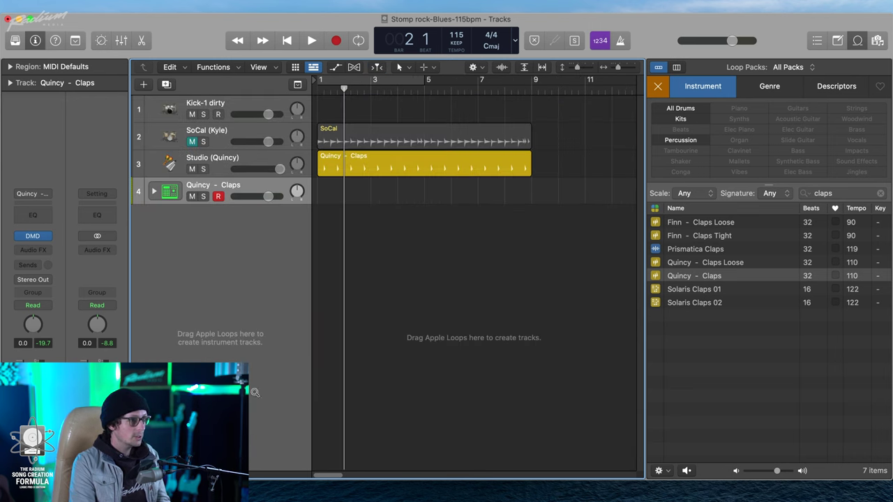
{"action": "left_click_drag", "start_coordinate": [544, 171], "coordinate": [313, 241]}
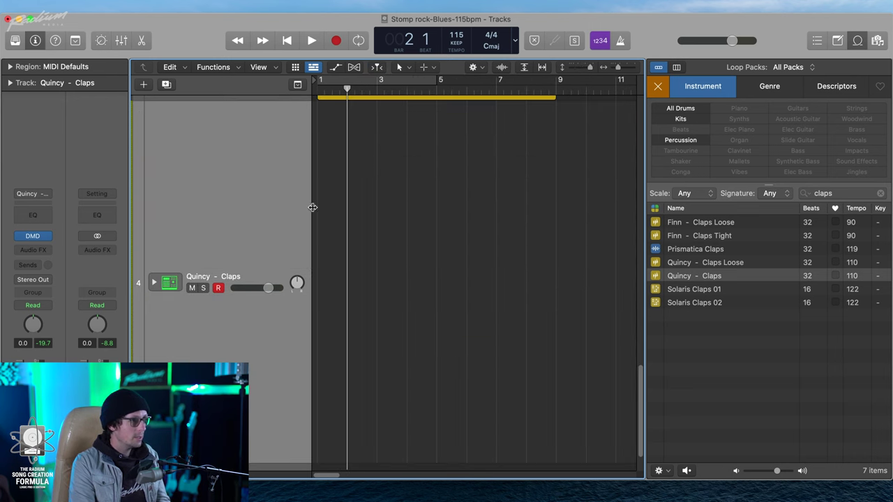
{"action": "left_click", "coordinate": [322, 235], "text": "ctrl+alt"}
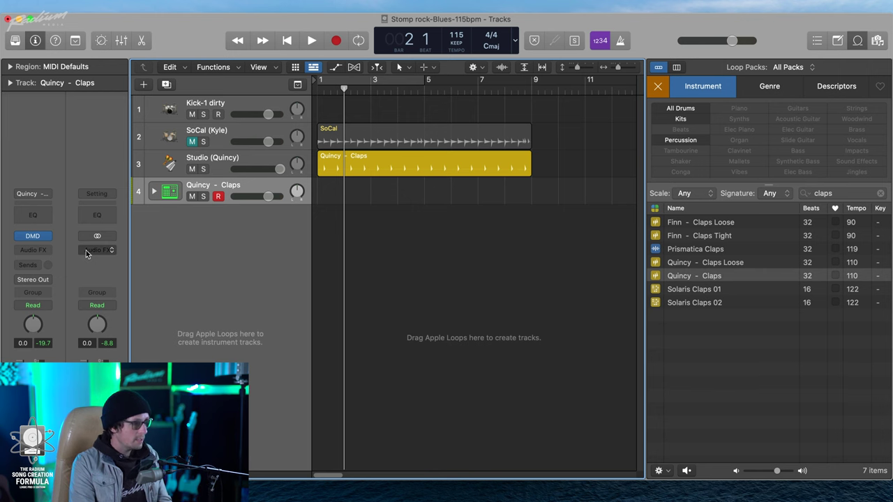
{"action": "key", "text": "x"}
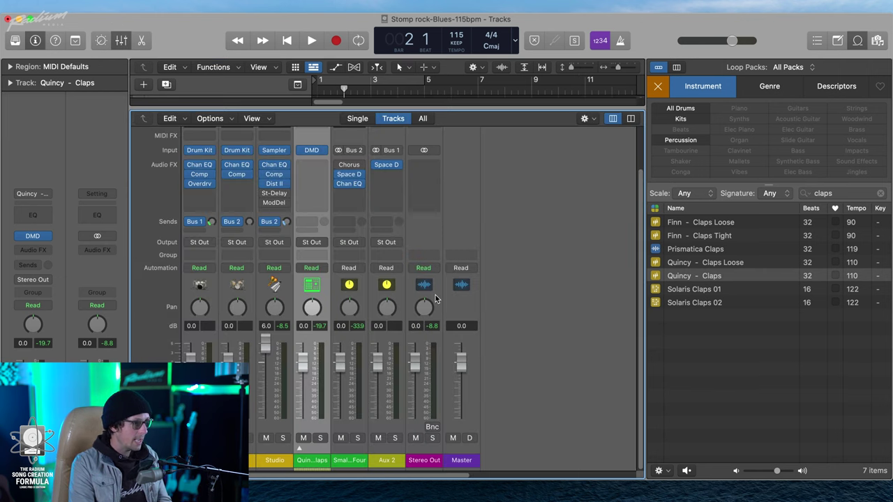
{"action": "key", "text": "x"}
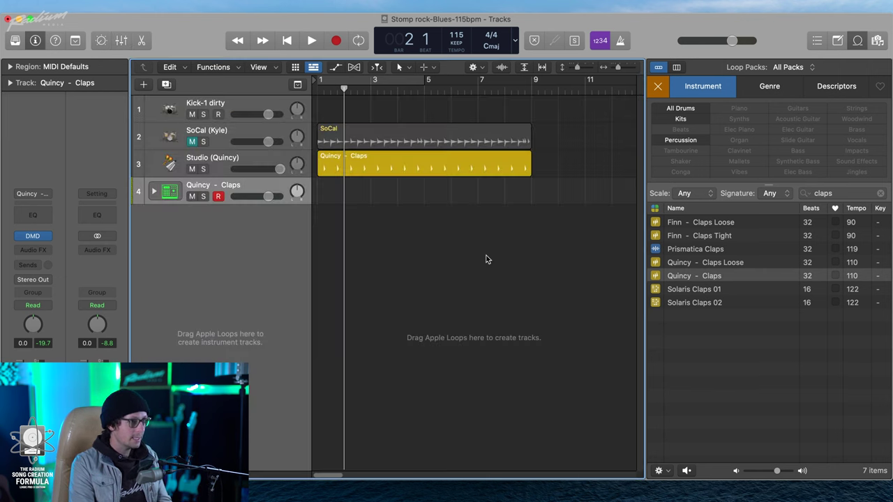
{"action": "left_click", "coordinate": [237, 101]}
{"action": "left_click_drag", "start_coordinate": [241, 190], "coordinate": [240, 105]}
Copy the Channel EQ, Compressor and Overdrive from the Kick-1 dirty channel strip to the Quincy - Claps channel strip.
{"action": "left_click", "coordinate": [241, 130]}
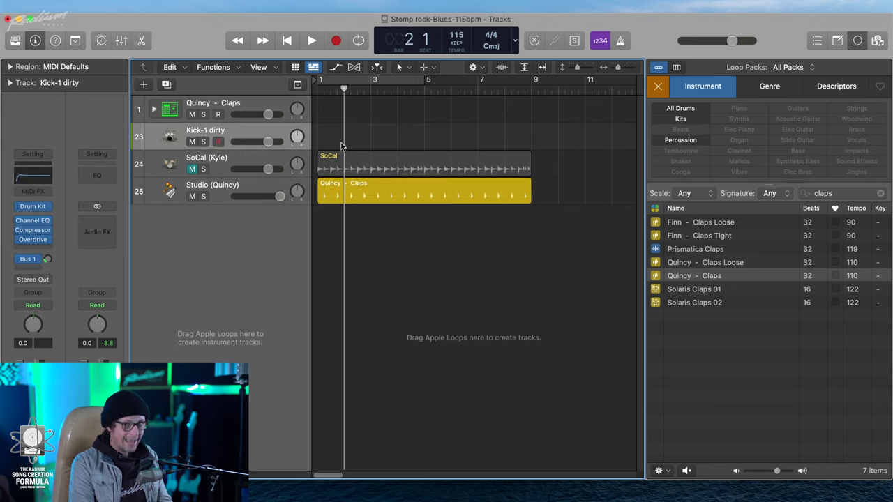
{"action": "key", "text": "x"}
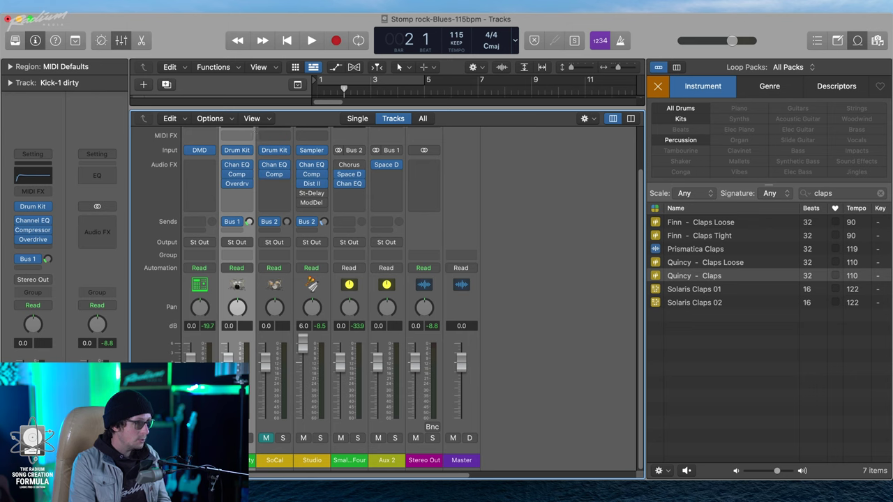
{"action": "left_click_drag", "start_coordinate": [237, 164], "coordinate": [201, 185]}
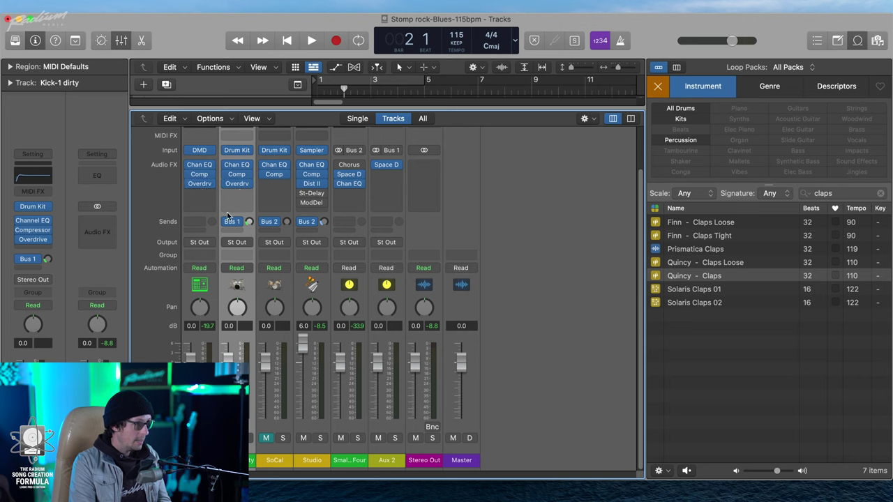
Add a Bus 1 send to the Quincy - Claps channel and adjust its send level while auditioning the claps.
{"action": "left_click", "coordinate": [207, 223]}
{"action": "mouse_move", "coordinate": [201, 236]}
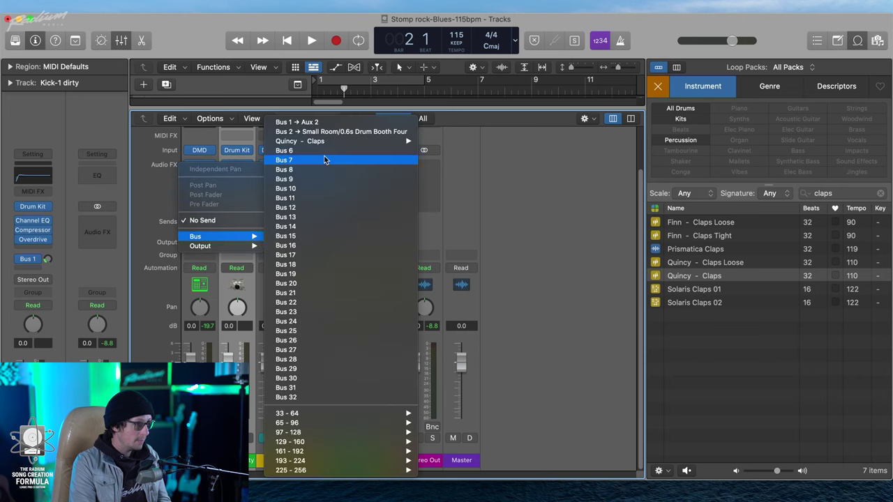
{"action": "left_click", "coordinate": [331, 123]}
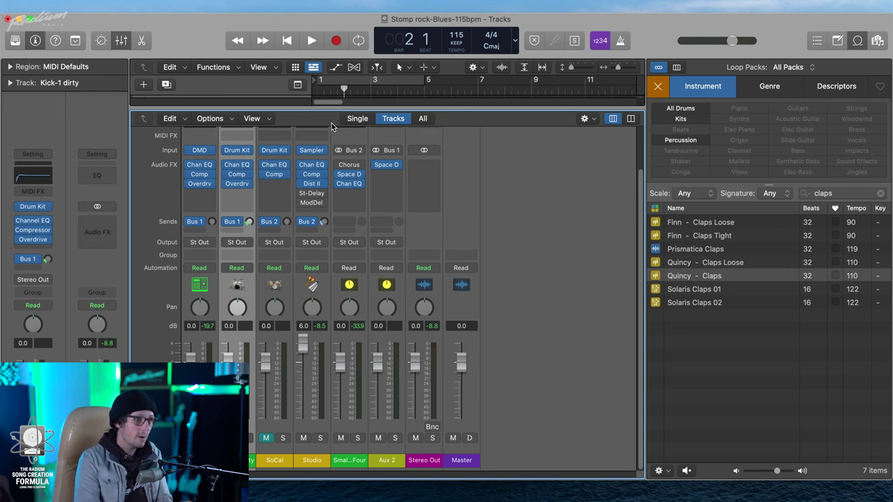
{"action": "left_click_drag", "start_coordinate": [212, 221], "coordinate": [202, 205]}
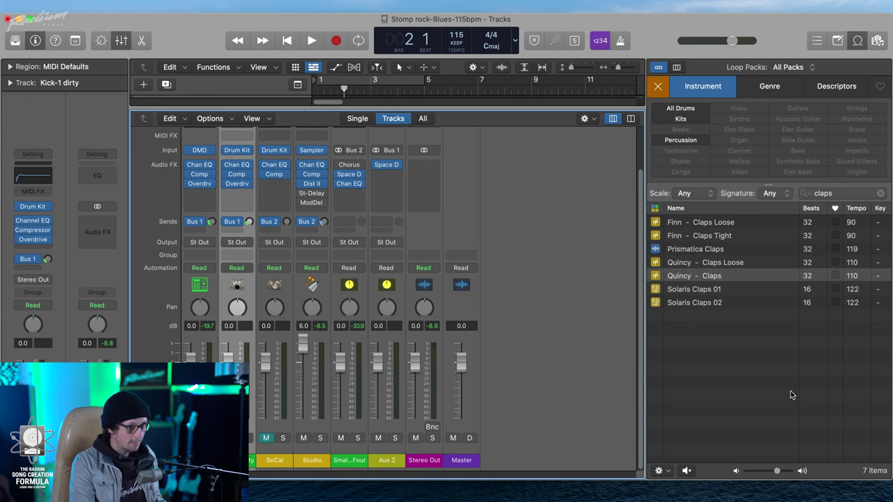
{"action": "key", "text": "Up"}
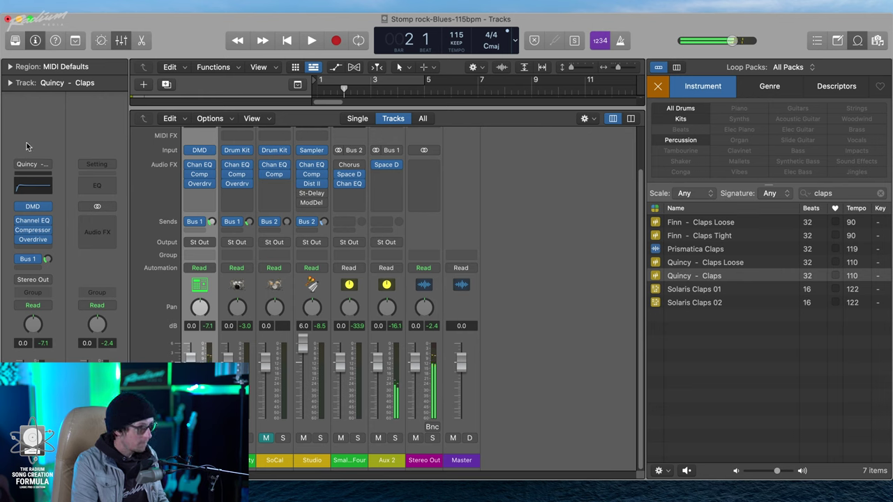
{"action": "left_click_drag", "start_coordinate": [212, 222], "coordinate": [211, 241]}
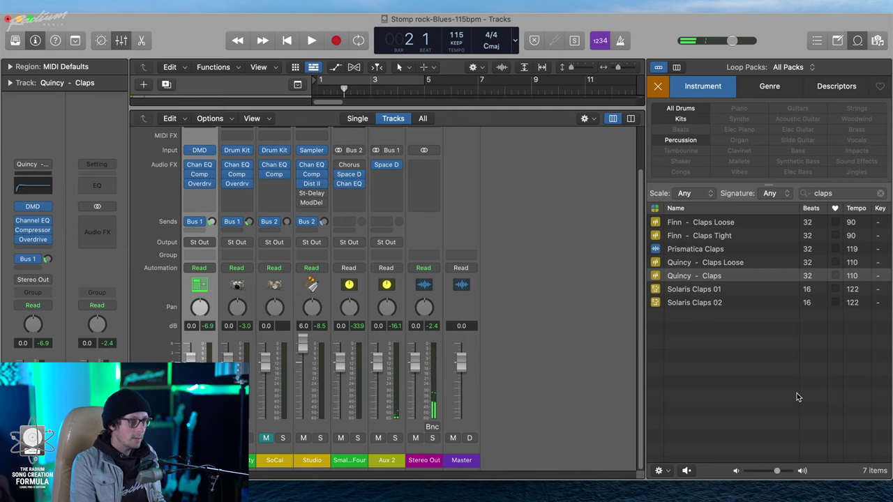
Insert a Channel EQ on Aux 2 and cut its high shelf by about 12 dB at about 1620 Hz.
{"action": "left_click", "coordinate": [396, 177]}
{"action": "mouse_move", "coordinate": [422, 218]}
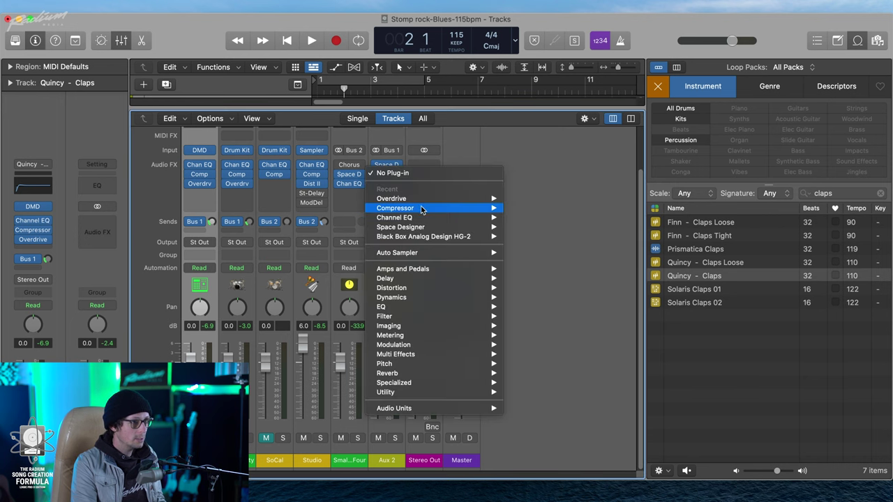
{"action": "left_click", "coordinate": [519, 217]}
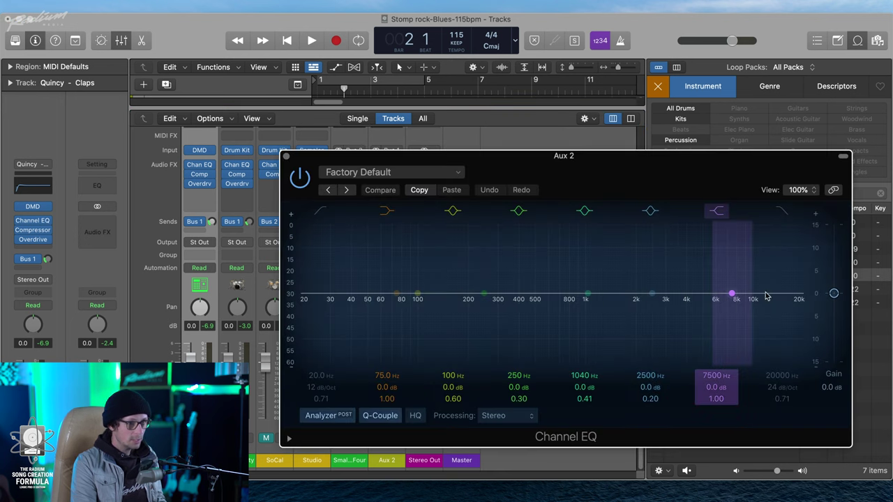
{"action": "left_click_drag", "start_coordinate": [737, 295], "coordinate": [702, 341]}
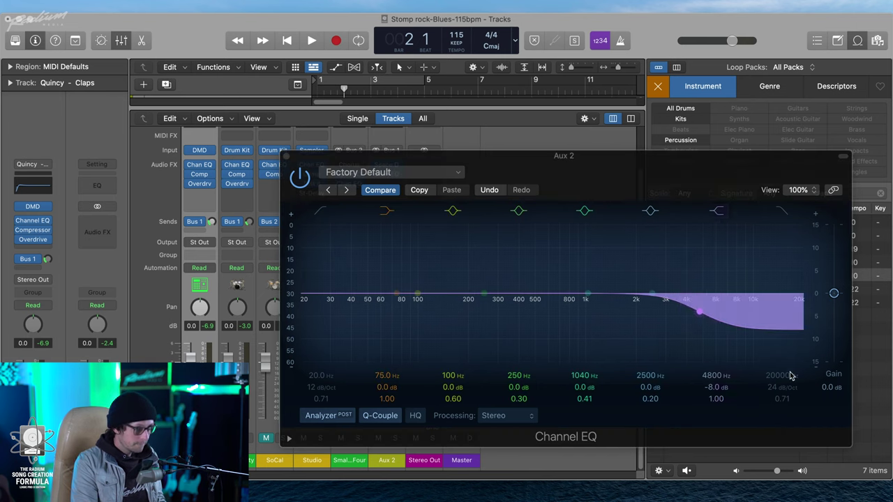
{"action": "left_click_drag", "start_coordinate": [698, 312], "coordinate": [619, 342]}
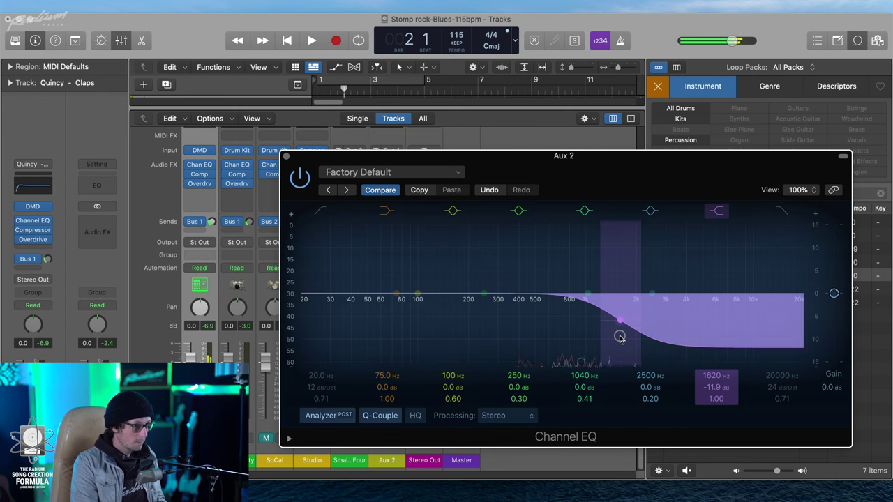
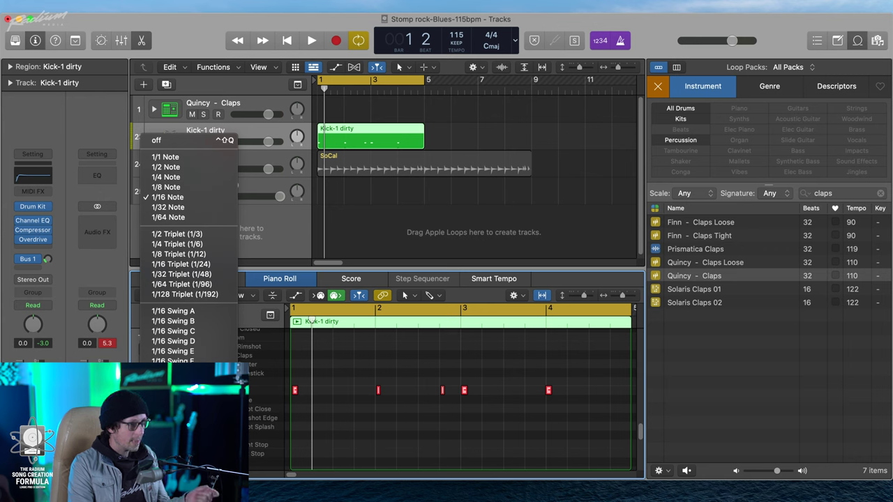
Quantize the five Kick-1 dirty notes to 1/8 Swing A and check the first note against the grid.
{"action": "left_click", "coordinate": [173, 378]}
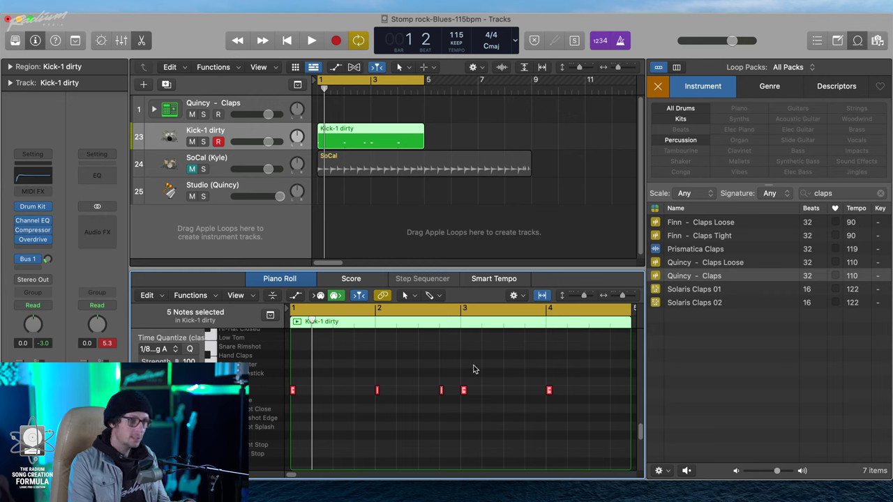
{"action": "left_click_drag", "start_coordinate": [392, 366], "coordinate": [328, 432]}
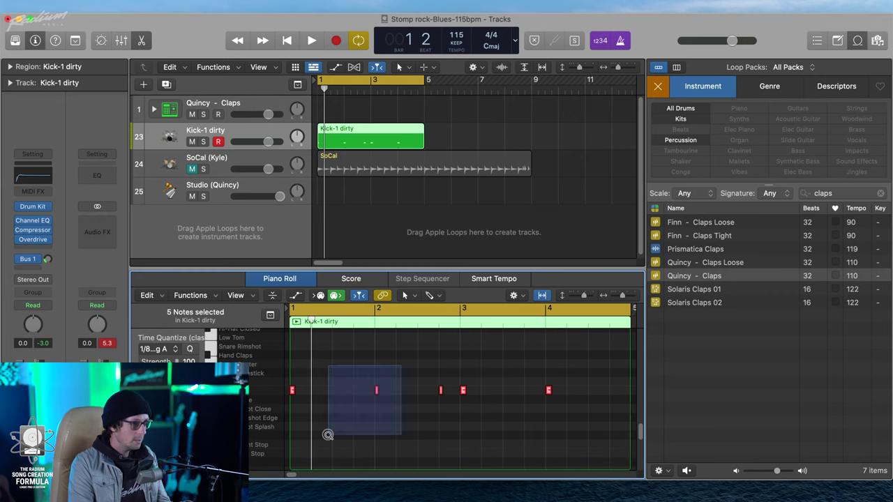
{"action": "left_click", "coordinate": [549, 406], "text": "ctrl+alt"}
{"action": "left_click_drag", "start_coordinate": [295, 375], "coordinate": [339, 403]}
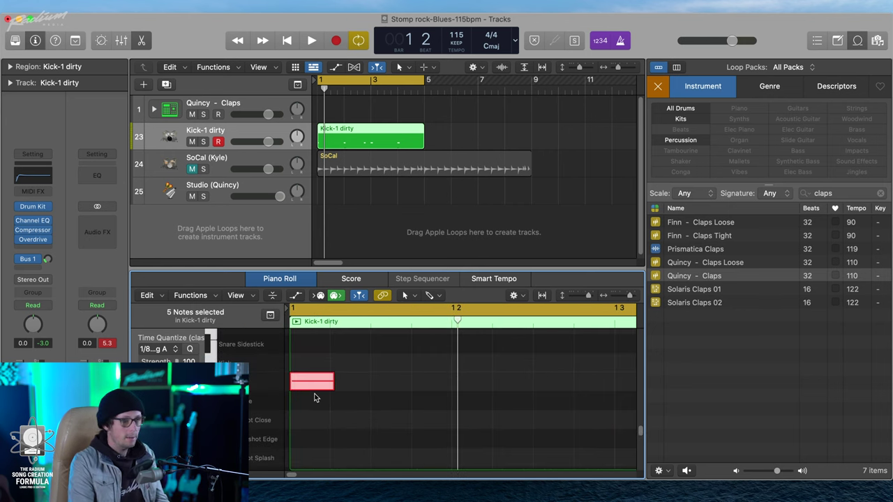
{"action": "left_click", "coordinate": [397, 385], "text": "ctrl+alt"}
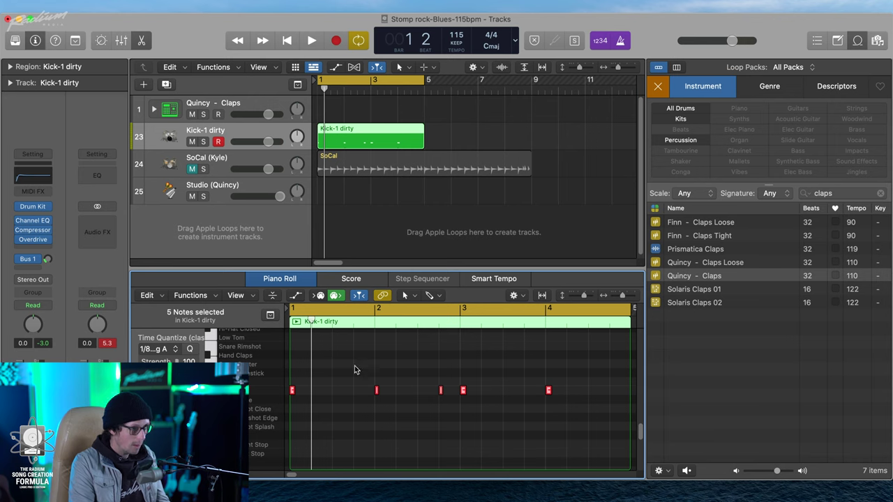
Copy the short kick note near beat 4 of bar 2 to the matching spot near beat 4 of bar 4.
{"action": "left_click_drag", "start_coordinate": [406, 366], "coordinate": [483, 415]}
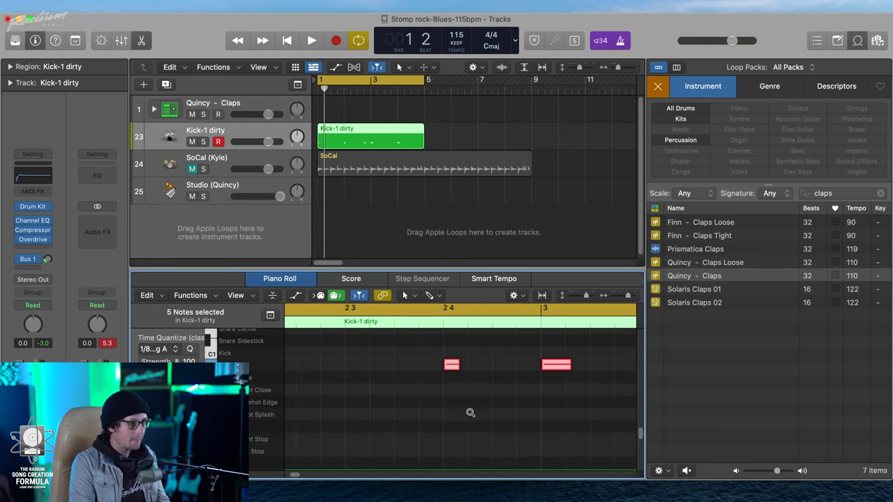
{"action": "left_click", "coordinate": [438, 381]}
{"action": "mouse_move", "coordinate": [453, 365]}
{"action": "left_mouse_down"}
{"action": "mouse_move", "coordinate": [488, 363]}
{"action": "mouse_move", "coordinate": [465, 359]}
{"action": "mouse_move", "coordinate": [462, 377]}
{"action": "left_mouse_up"}
{"action": "left_click", "coordinate": [472, 395], "text": "ctrl+alt"}
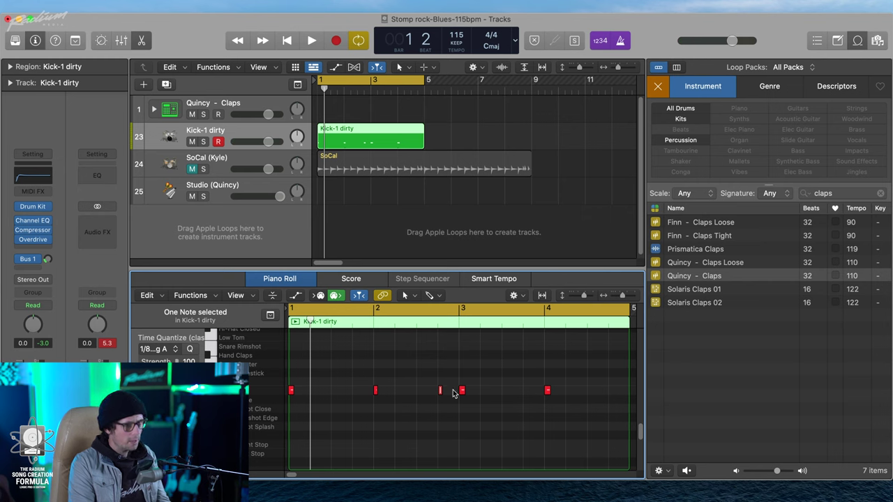
{"action": "left_click_drag", "start_coordinate": [440, 394], "coordinate": [612, 389]}
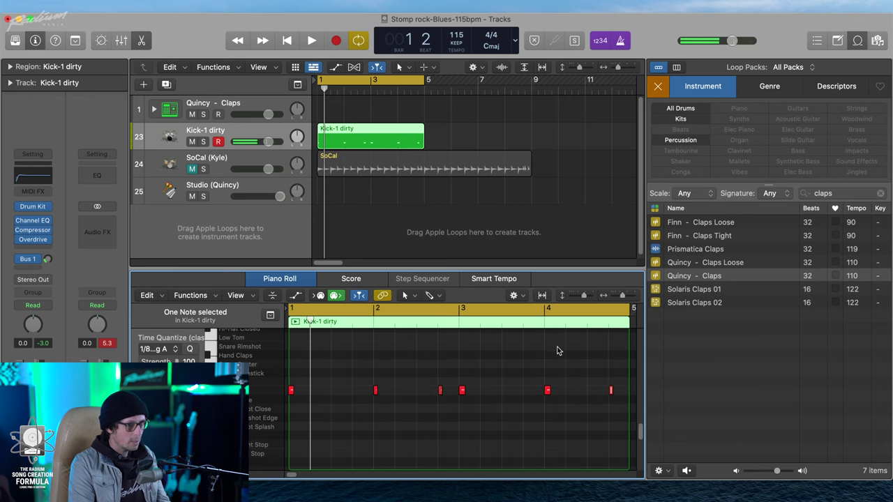
{"action": "scroll", "coordinate": [557, 351], "scroll_direction": "right", "scroll_amount": 5}
{"action": "left_click_drag", "start_coordinate": [286, 338], "coordinate": [332, 391]}
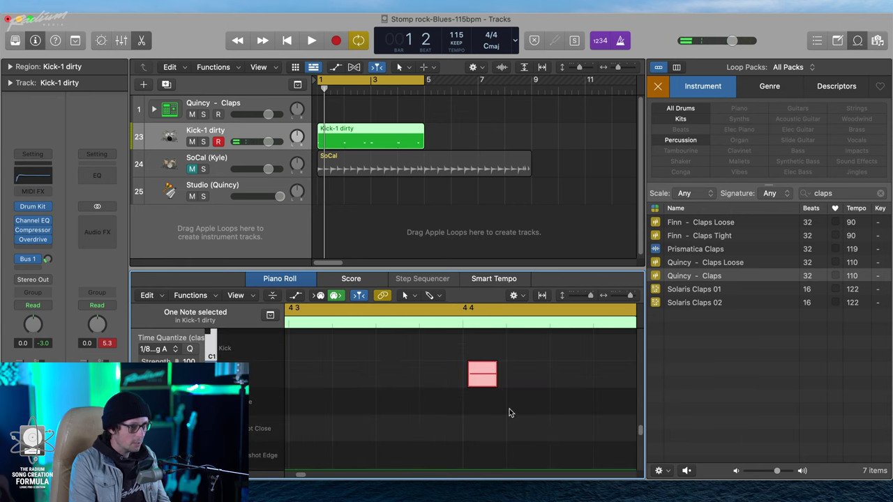
{"action": "left_click", "coordinate": [483, 379]}
{"action": "left_click_drag", "start_coordinate": [483, 379], "coordinate": [485, 378]}
{"action": "left_click", "coordinate": [452, 404], "text": "ctrl+alt"}
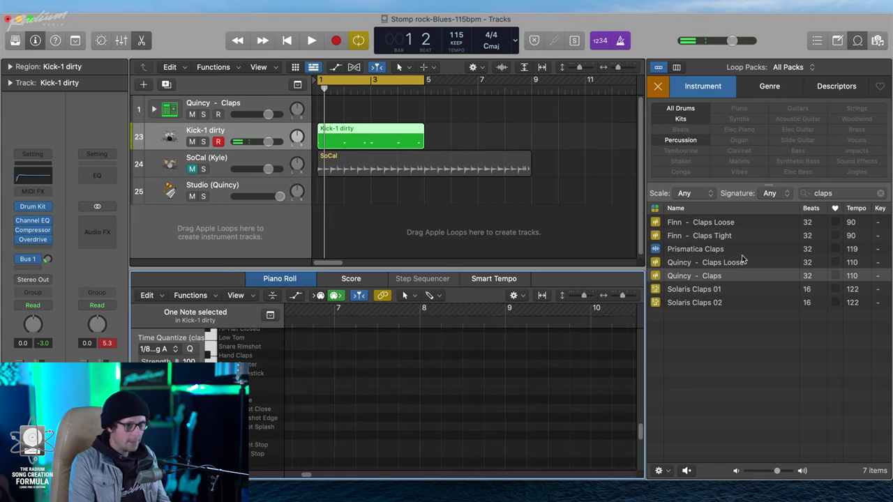
Record a four-bar clap part on the Quincy - Claps track with one clap on beat 3 of each bar.
{"action": "left_click", "coordinate": [528, 218]}
{"action": "key", "text": "space"}
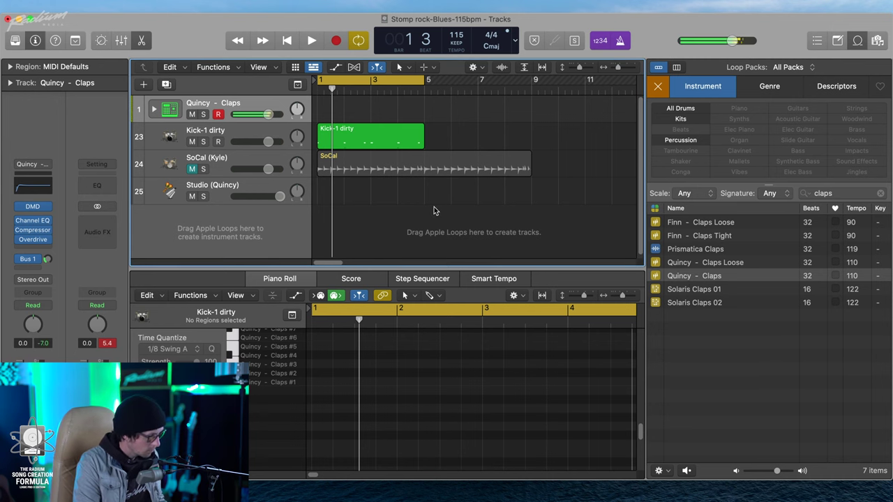
{"action": "key", "text": "space"}
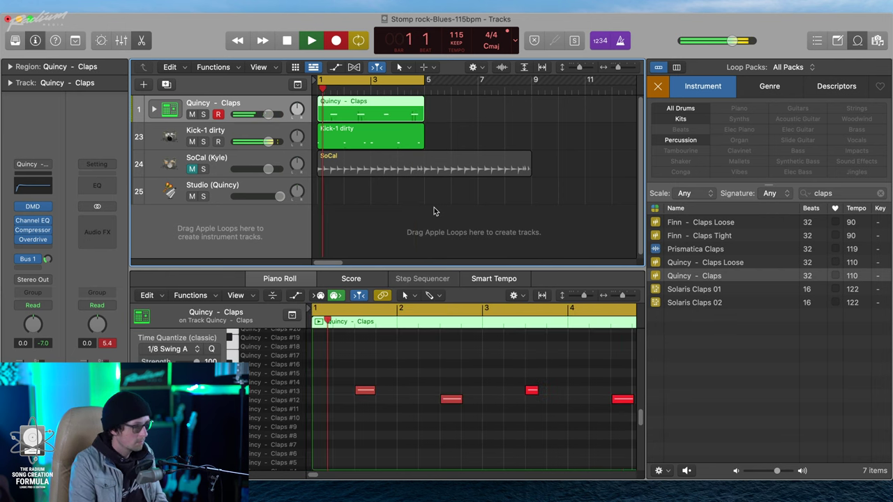
{"action": "key", "text": "space"}
Examine the timing of the four recorded clap notes against the beat grid, then close the editor.
{"action": "key", "text": "super+a"}
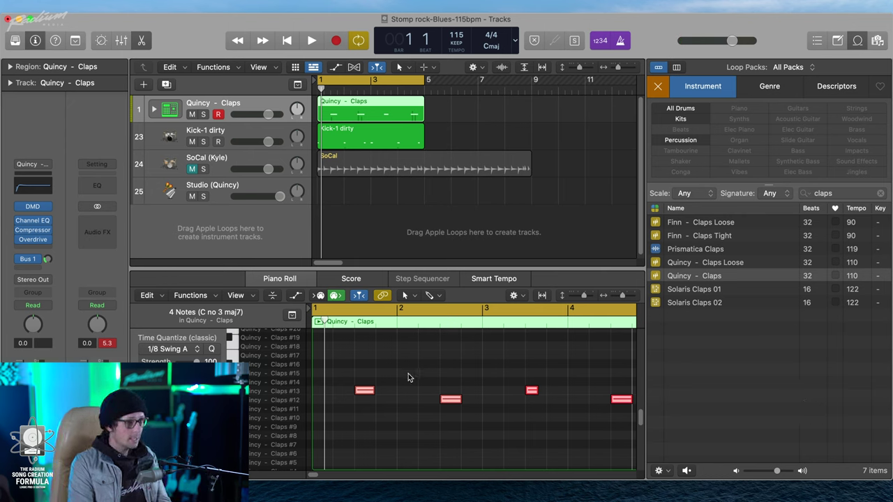
{"action": "left_click", "coordinate": [379, 383], "text": "ctrl+alt"}
{"action": "left_click", "coordinate": [462, 388], "text": "ctrl+alt"}
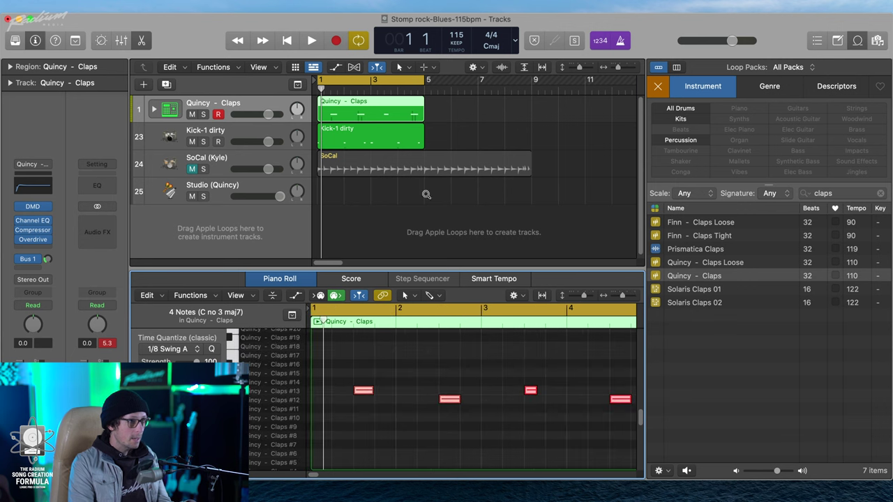
{"action": "left_click", "coordinate": [364, 116]}
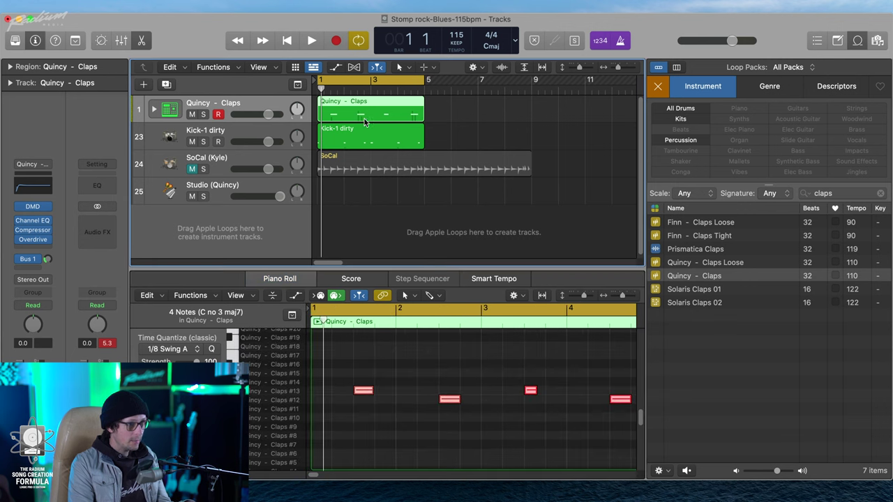
{"action": "left_click", "coordinate": [369, 128]}
{"action": "left_click", "coordinate": [377, 108]}
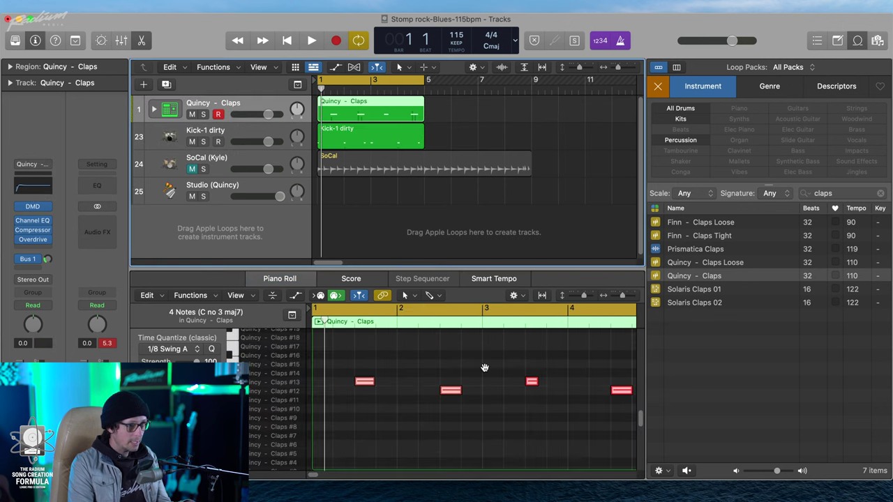
{"action": "left_click_drag", "start_coordinate": [425, 368], "coordinate": [459, 437]}
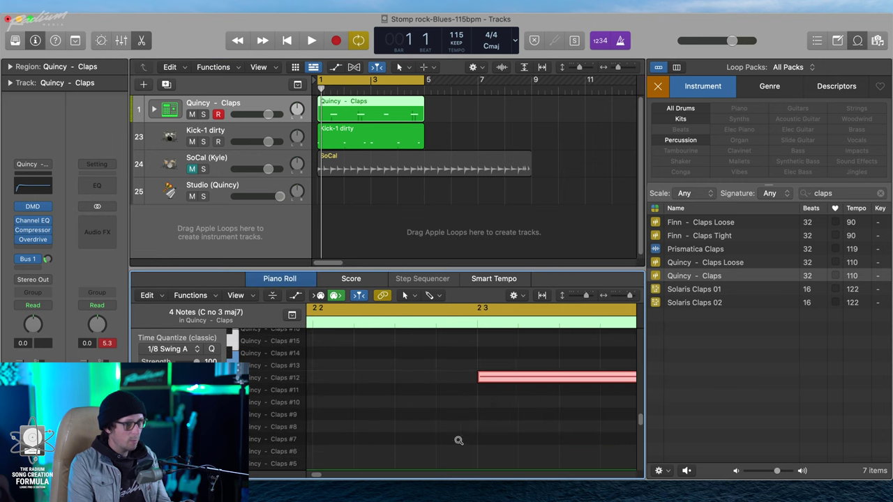
{"action": "left_click", "coordinate": [505, 380]}
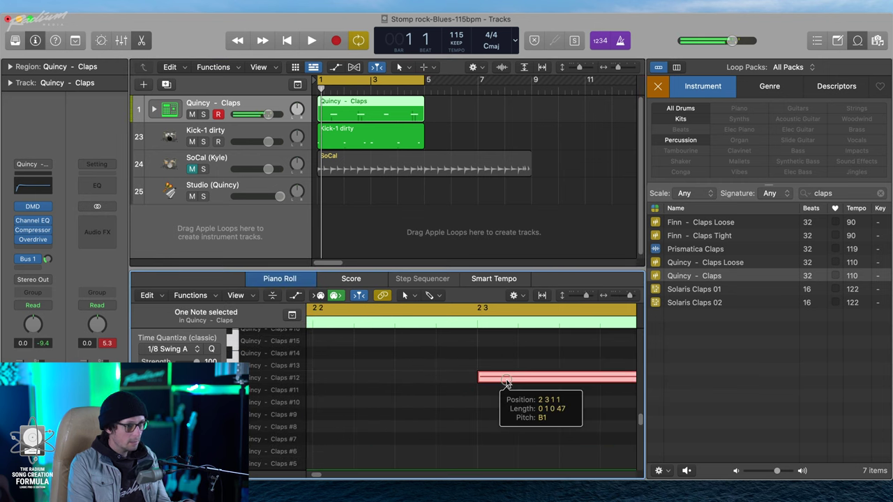
{"action": "key", "text": "x"}
{"action": "key", "text": "x"}
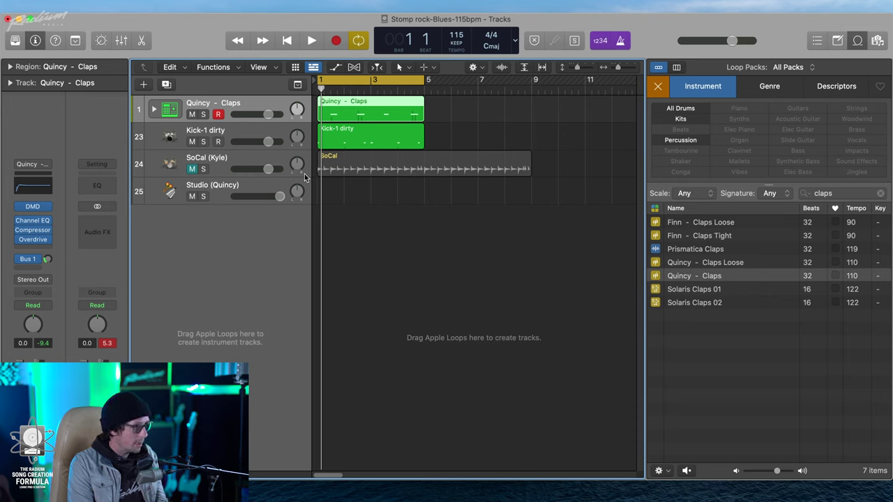
Duplicate the Kick-1 dirty track with its settings and rename the new track Snare-1 dirty.
{"action": "left_click", "coordinate": [225, 132]}
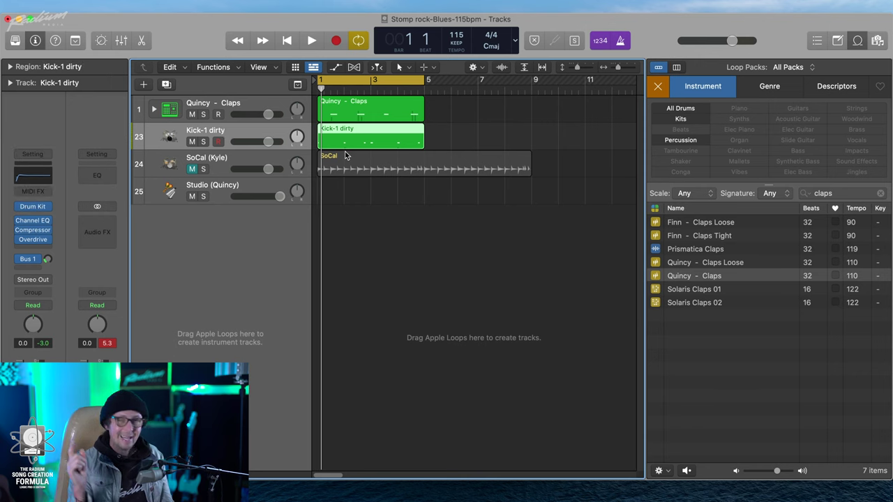
{"action": "key", "text": "super+d"}
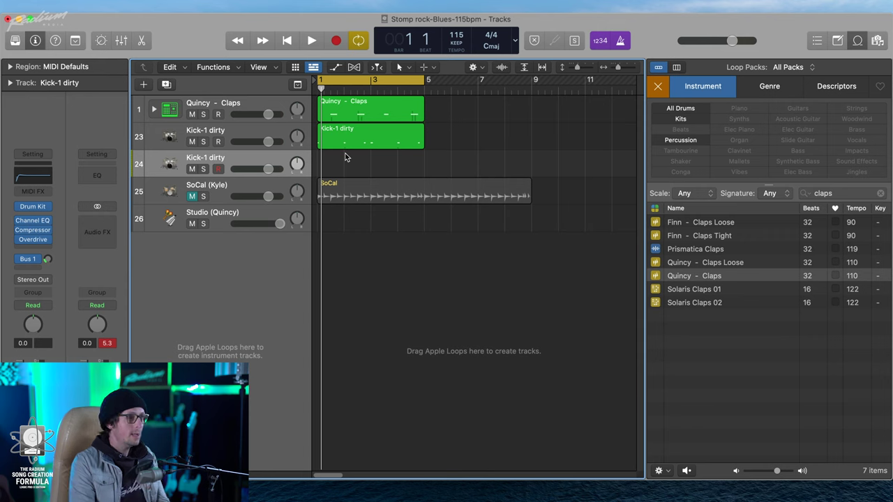
{"action": "double_click", "coordinate": [200, 154]}
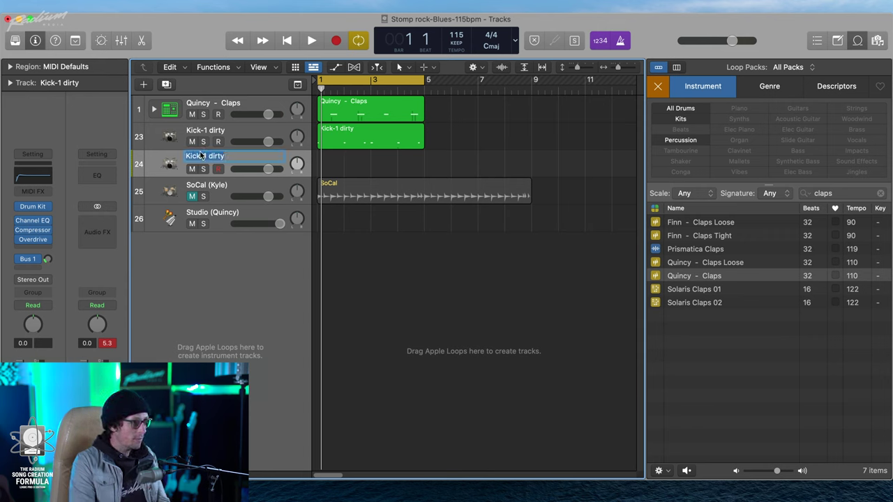
{"action": "type", "text": "Snare-1 dirty"}
{"action": "key", "text": "Return"}
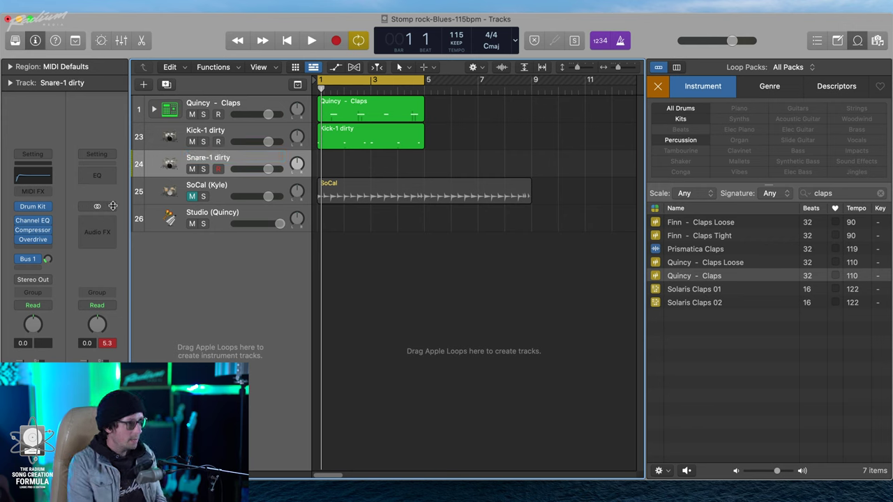
Set the Snare-1 dirty volume to -5.2 dB and copy the Quincy - Claps region onto that track.
{"action": "left_click_drag", "start_coordinate": [268, 169], "coordinate": [259, 169]}
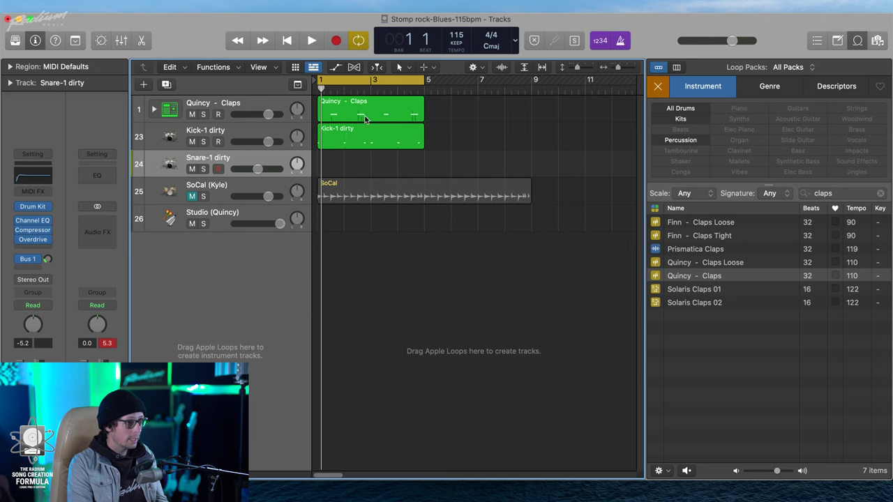
{"action": "left_click_drag", "start_coordinate": [360, 119], "coordinate": [349, 161]}
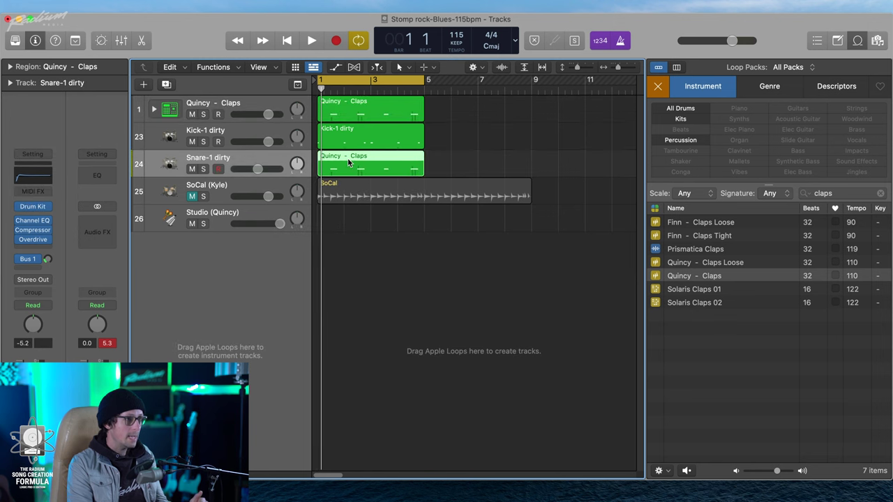
{"action": "double_click", "coordinate": [351, 162]}
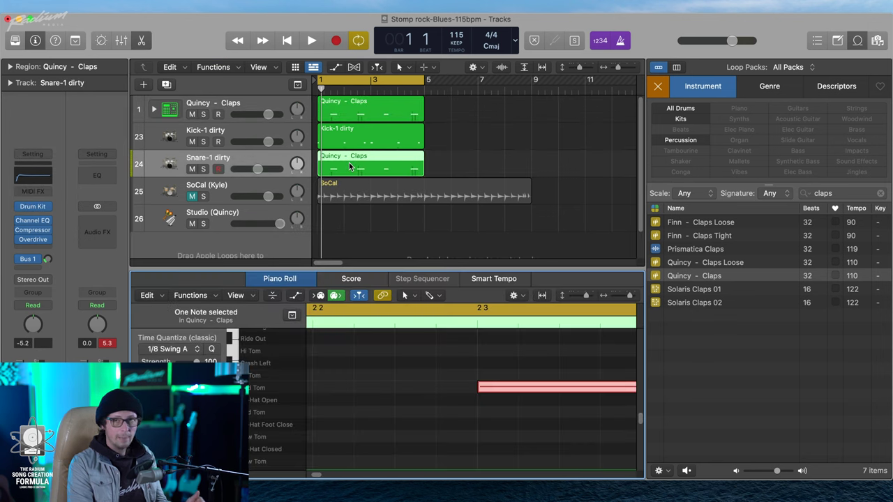
Try higher kit sounds for the first note of the copied region by moving it up semitone by semitone to just above C3.
{"action": "left_click", "coordinate": [466, 383], "text": "ctrl+alt"}
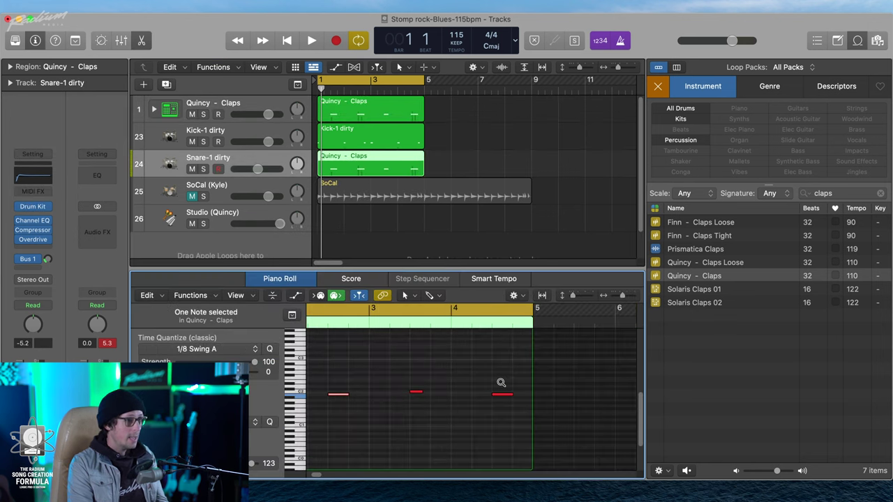
{"action": "scroll", "coordinate": [512, 371], "scroll_direction": "left", "scroll_amount": 3}
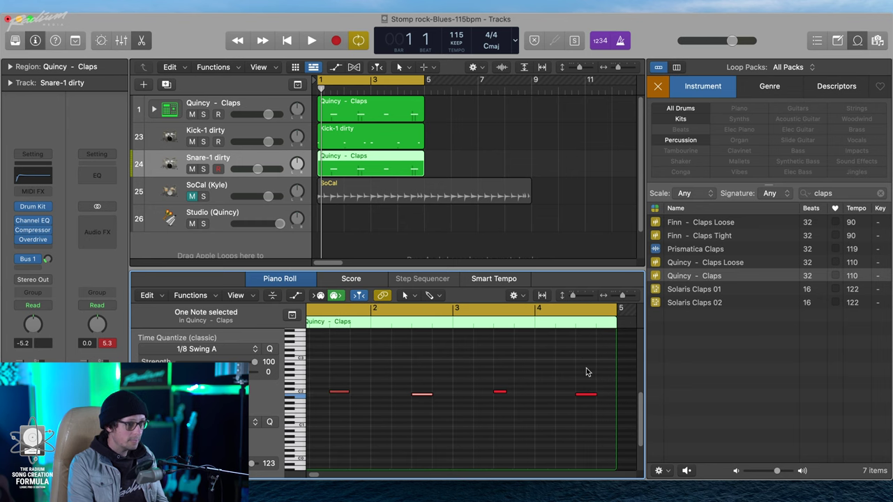
{"action": "left_click", "coordinate": [339, 392]}
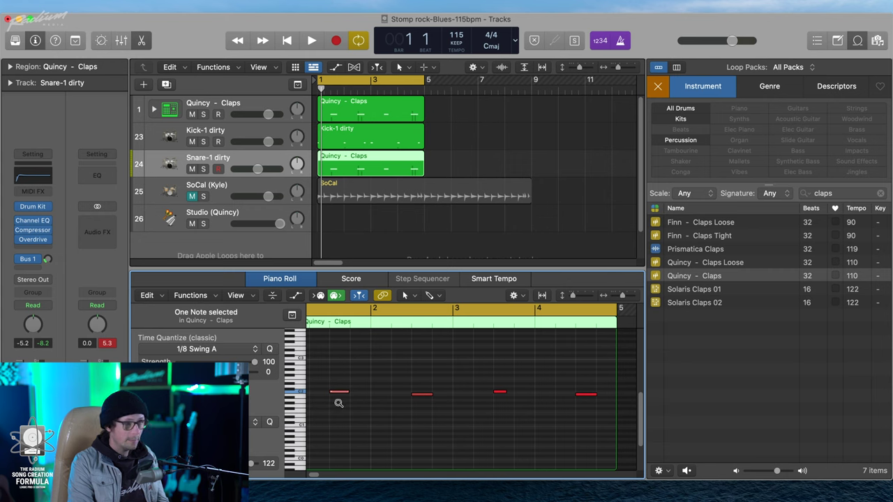
{"action": "key", "text": "alt+Up"}
{"action": "key", "text": "alt+Up"}
{"action": "key", "text": "alt+Up"}
{"action": "key", "text": "alt+Up"}
{"action": "key", "text": "alt+Up"}
{"action": "key", "text": "alt+Up"}
{"action": "key", "text": "alt+Up"}
{"action": "key", "text": "alt+Up"}
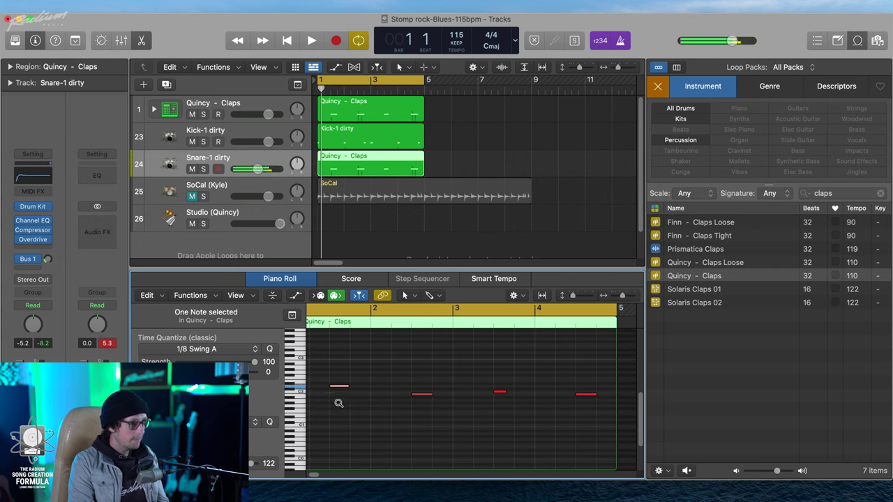
{"action": "key", "text": "alt+Up"}
{"action": "key", "text": "alt+Up"}
{"action": "key", "text": "alt+Up"}
{"action": "key", "text": "alt+Up"}
{"action": "key", "text": "alt+Up"}
{"action": "key", "text": "alt+Up"}
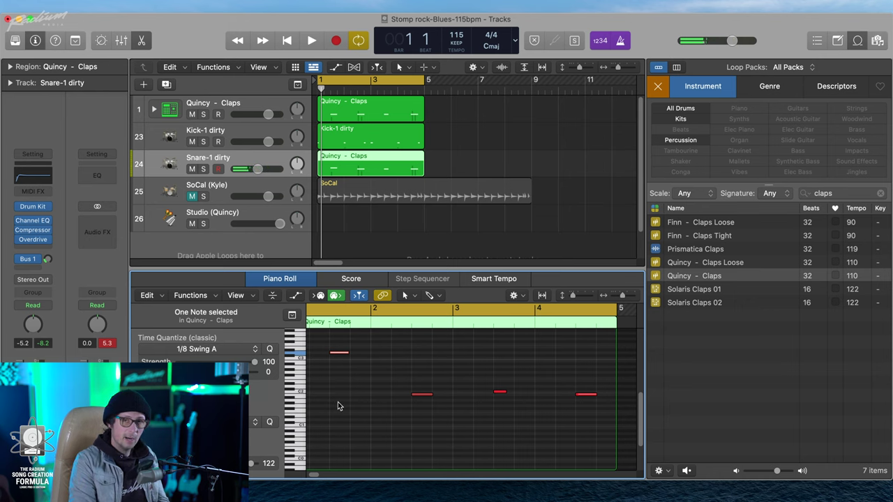
Move the first note of the copied region down semitone by semitone to a drum sound a few semitones above C1.
{"action": "key", "text": "alt+Down"}
{"action": "key", "text": "alt+Down"}
{"action": "key", "text": "alt+Down"}
{"action": "key", "text": "alt+Down"}
{"action": "key", "text": "alt+Down"}
{"action": "key", "text": "alt+Down"}
{"action": "key", "text": "alt+Down"}
{"action": "key", "text": "alt+Down"}
{"action": "key", "text": "alt+Down"}
{"action": "key", "text": "alt+Down"}
{"action": "key", "text": "alt+Down"}
{"action": "key", "text": "alt+Down"}
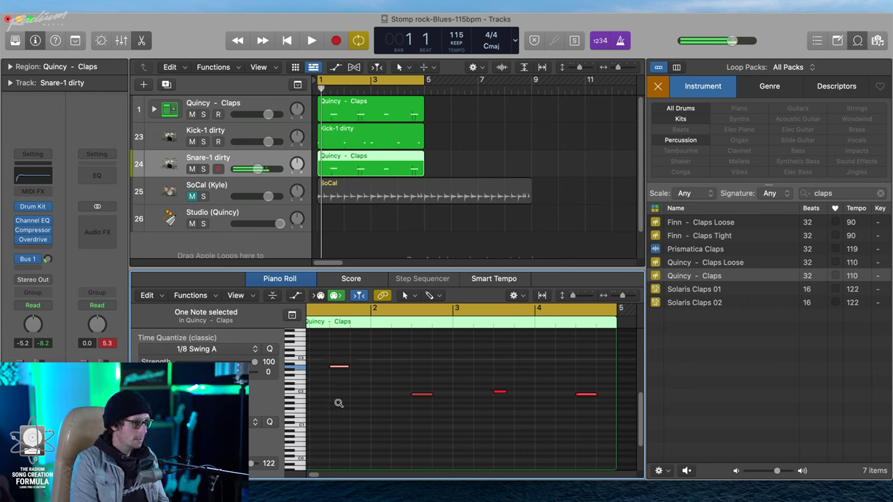
{"action": "key", "text": "alt+Down"}
{"action": "key", "text": "alt+Down"}
{"action": "key", "text": "alt+Down"}
{"action": "key", "text": "alt+Down"}
{"action": "key", "text": "alt+Down"}
{"action": "key", "text": "alt+Down"}
{"action": "key", "text": "alt+Down"}
{"action": "key", "text": "alt+Down"}
{"action": "key", "text": "alt+Down"}
{"action": "key", "text": "alt+Down"}
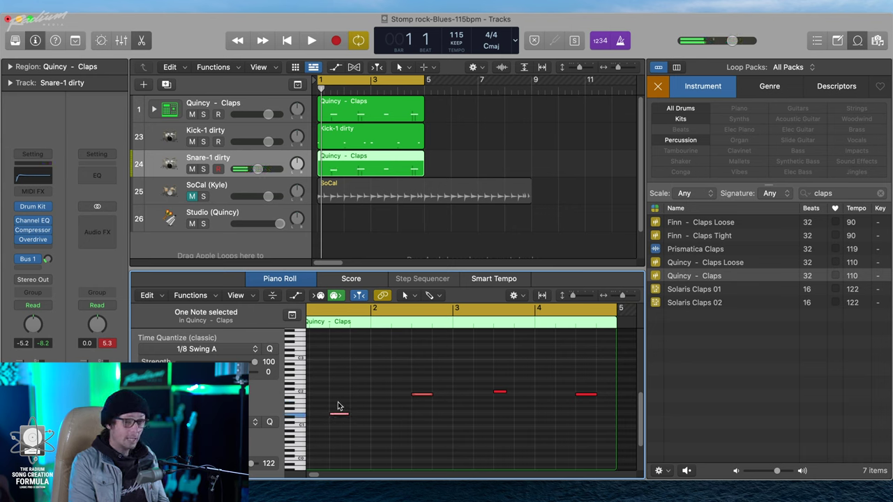
{"action": "key", "text": "alt+Down"}
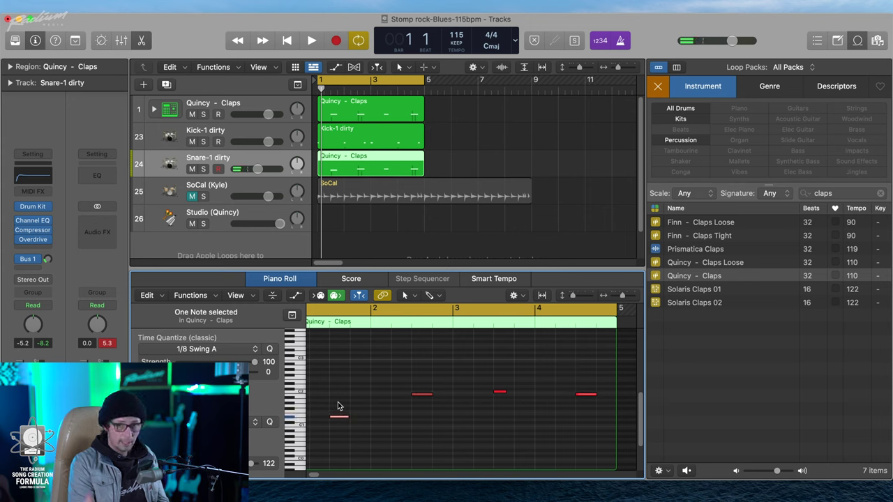
Lower the copied region's second note to the same pitch as its first note.
{"action": "left_click_drag", "start_coordinate": [411, 378], "coordinate": [416, 407]}
{"action": "key", "text": "alt+Down"}
{"action": "key", "text": "alt+Down"}
{"action": "key", "text": "alt+Down"}
{"action": "key", "text": "alt+Down"}
{"action": "key", "text": "alt+Down"}
{"action": "key", "text": "alt+Down"}
{"action": "key", "text": "alt+Down"}
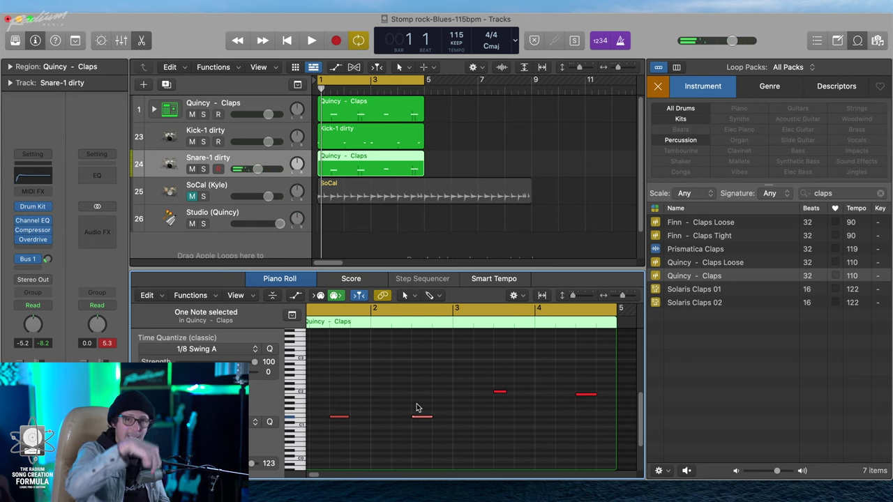
Lower the copied region's third and fourth notes to the same pitch as its first two notes.
{"action": "left_click_drag", "start_coordinate": [468, 372], "coordinate": [497, 397]}
{"action": "key", "text": "alt+Down"}
{"action": "key", "text": "alt+Down"}
{"action": "key", "text": "alt+Down"}
{"action": "key", "text": "alt+Down"}
{"action": "key", "text": "alt+Down"}
{"action": "key", "text": "alt+Down"}
{"action": "key", "text": "alt+Down"}
{"action": "key", "text": "alt+Down"}
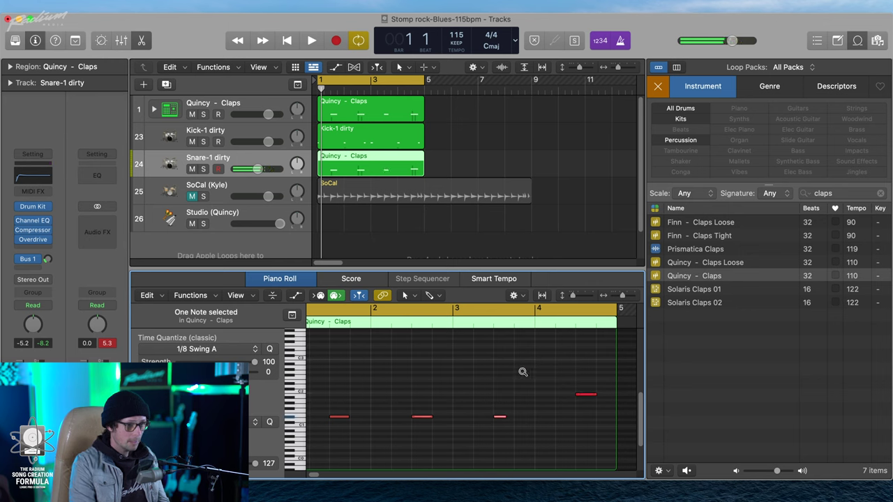
{"action": "left_click_drag", "start_coordinate": [586, 395], "coordinate": [587, 415]}
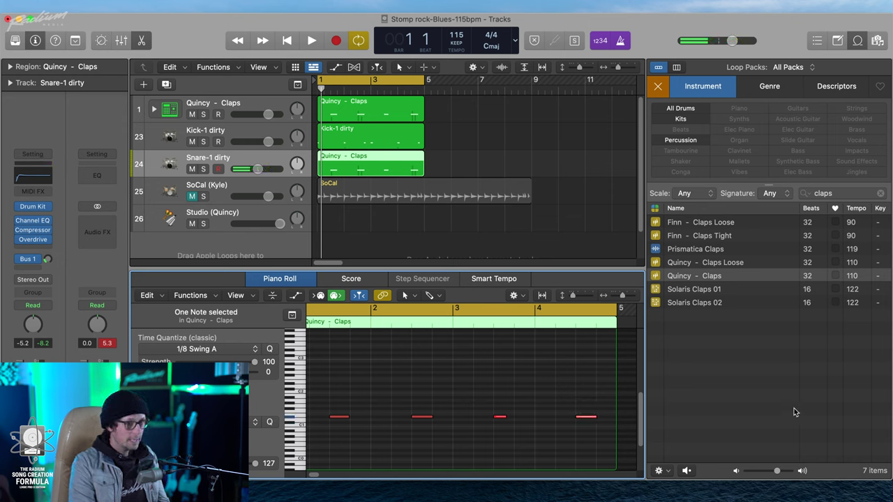
Play back the four-bar loop to hear the claps, dirty kick and dirty snare together.
{"action": "left_click", "coordinate": [558, 209]}
{"action": "key", "text": "space"}
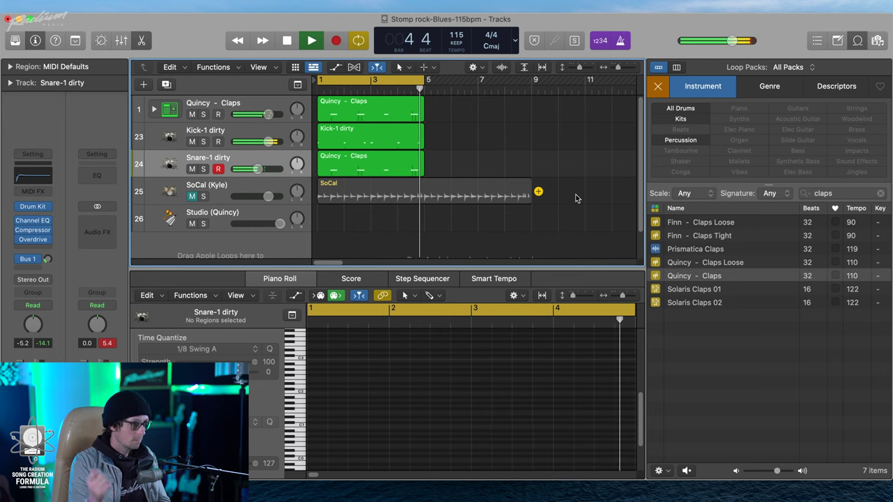
{"action": "key", "text": "space"}
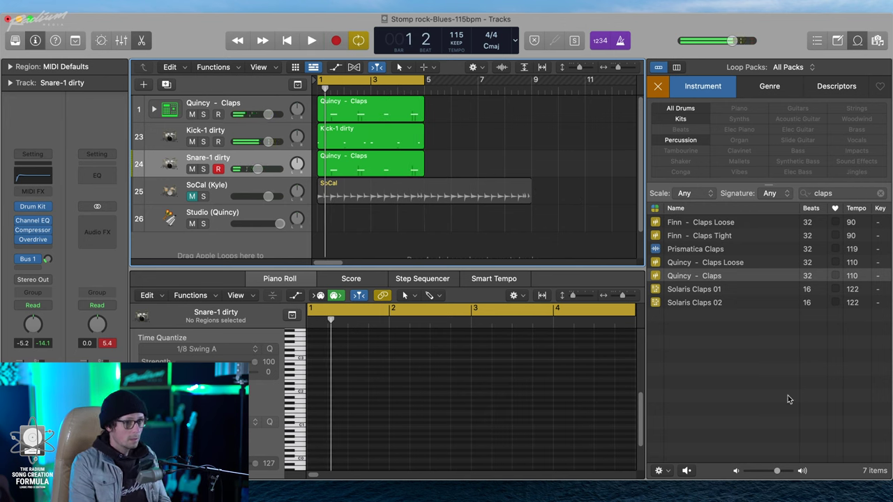
Open the Kick-1 dirty region, nudge its last note slightly earlier onto beat 4 of bar 4, and close the note editor.
{"action": "double_click", "coordinate": [408, 142]}
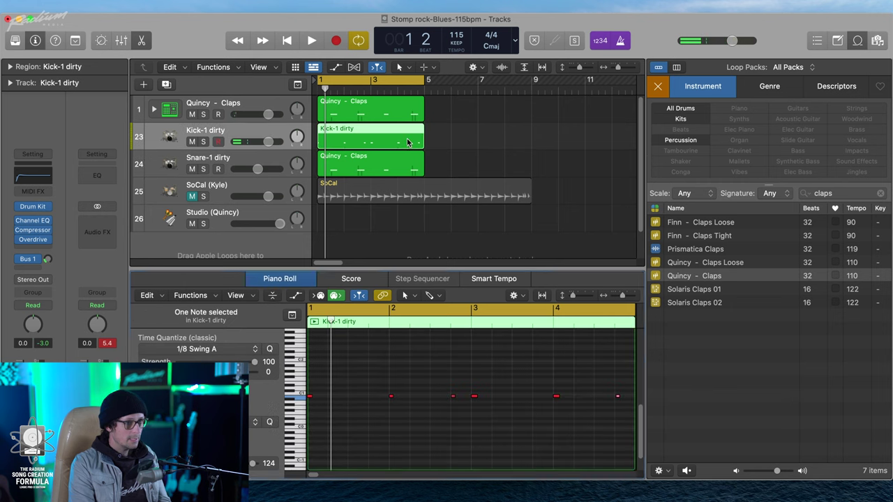
{"action": "left_click_drag", "start_coordinate": [590, 374], "coordinate": [637, 424]}
{"action": "left_click_drag", "start_coordinate": [375, 348], "coordinate": [509, 426]}
{"action": "left_click_drag", "start_coordinate": [458, 386], "coordinate": [448, 386]}
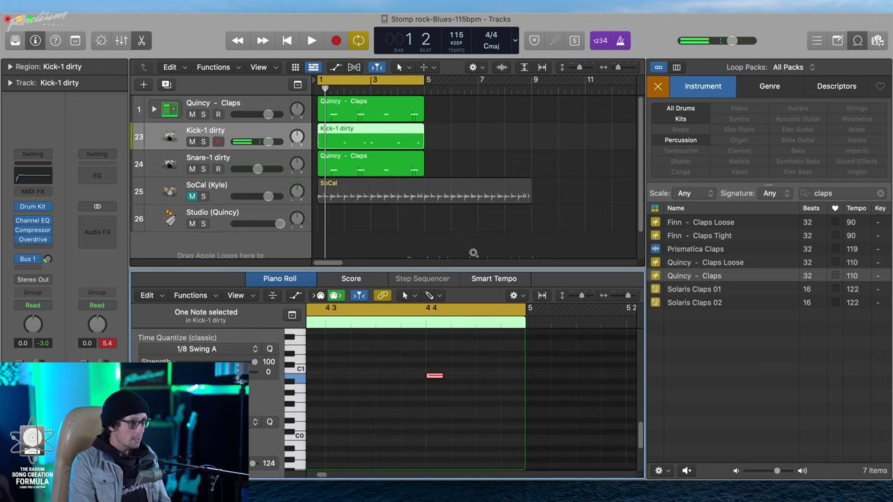
{"action": "key", "text": "x"}
{"action": "key", "text": "x"}
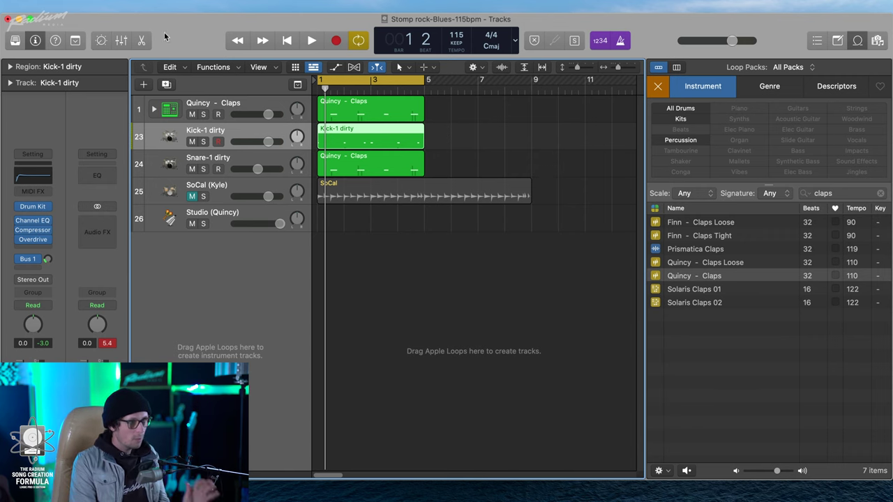
{"action": "key", "text": "x"}
{"action": "key", "text": "x"}
{"action": "key", "text": "x"}
{"action": "key", "text": "x"}
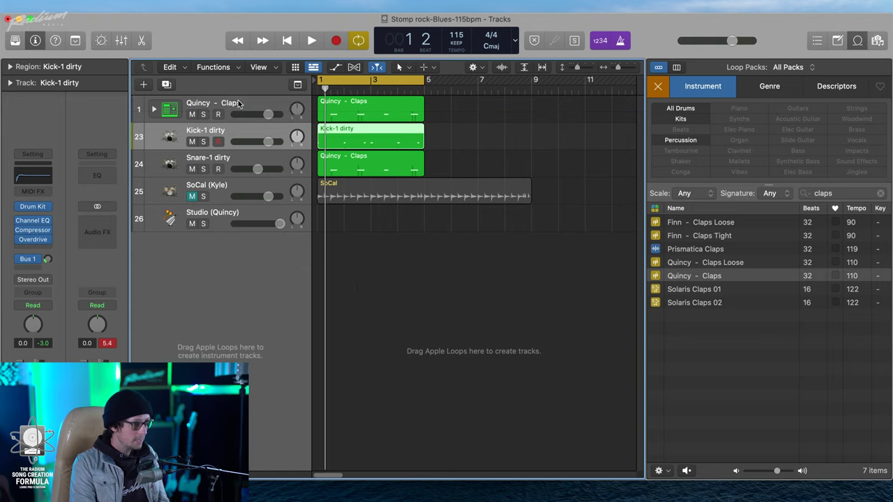
Move the Snare-1 dirty track above the Kick-1 dirty track.
{"action": "left_click", "coordinate": [238, 103]}
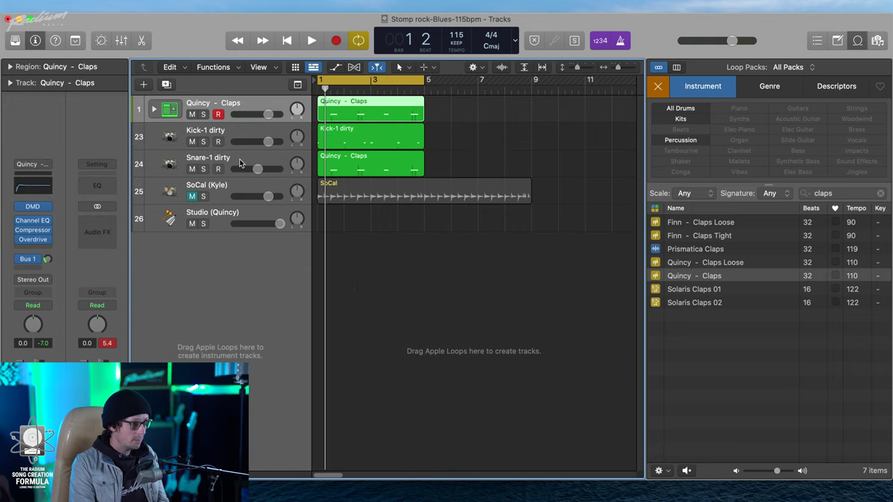
{"action": "left_click", "coordinate": [233, 156], "text": "shift"}
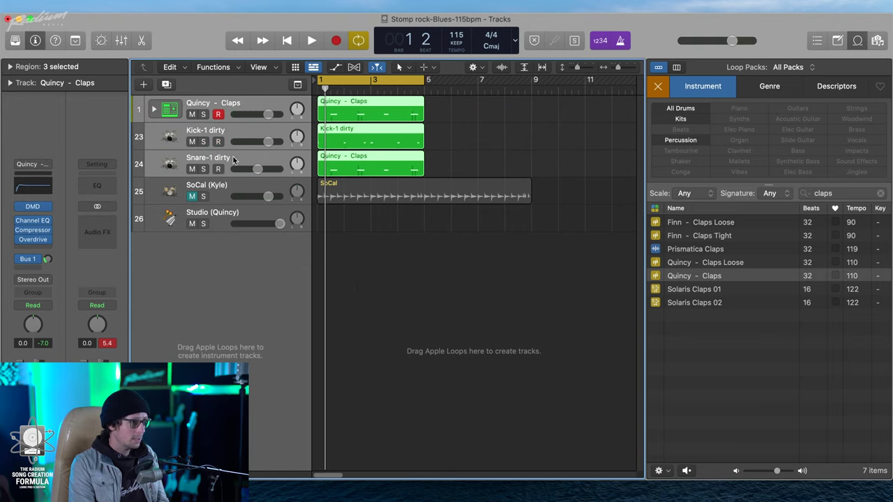
{"action": "left_click", "coordinate": [168, 165]}
{"action": "left_click_drag", "start_coordinate": [168, 165], "coordinate": [168, 133]}
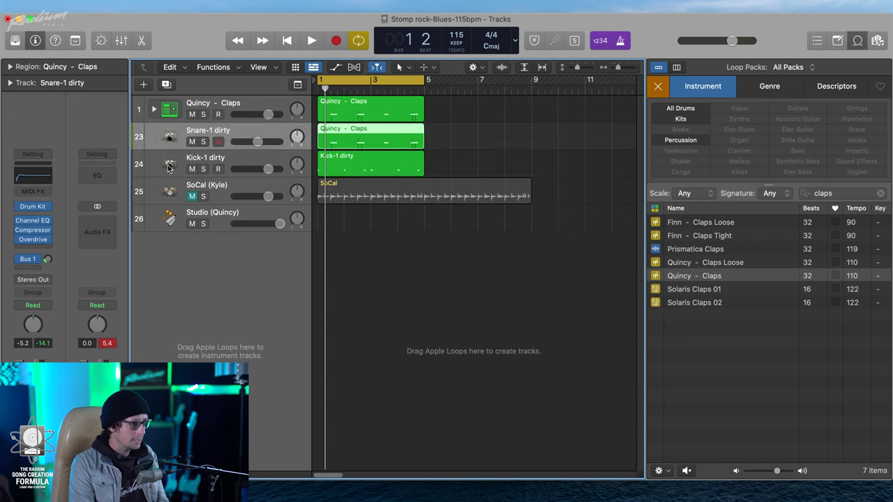
Delete the muted SoCal drummer track together with its region and the empty Studio track below it.
{"action": "left_click", "coordinate": [162, 167]}
{"action": "left_click", "coordinate": [189, 106], "text": "shift"}
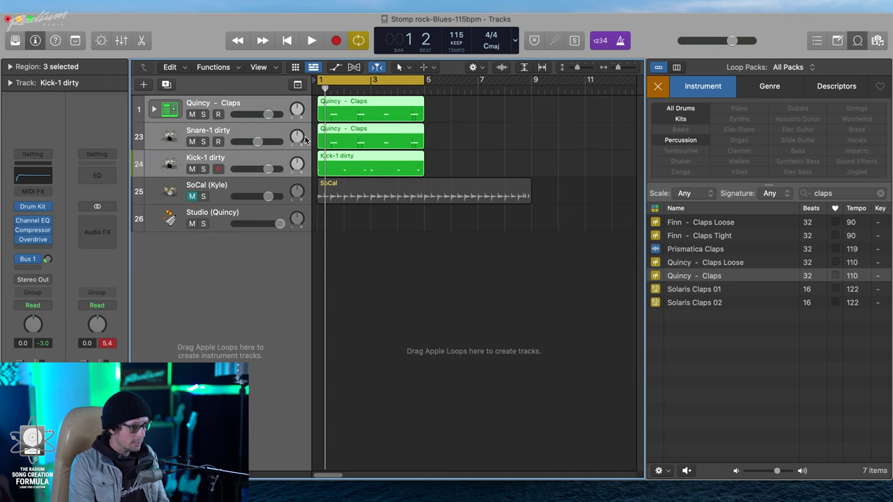
{"action": "left_click", "coordinate": [213, 193]}
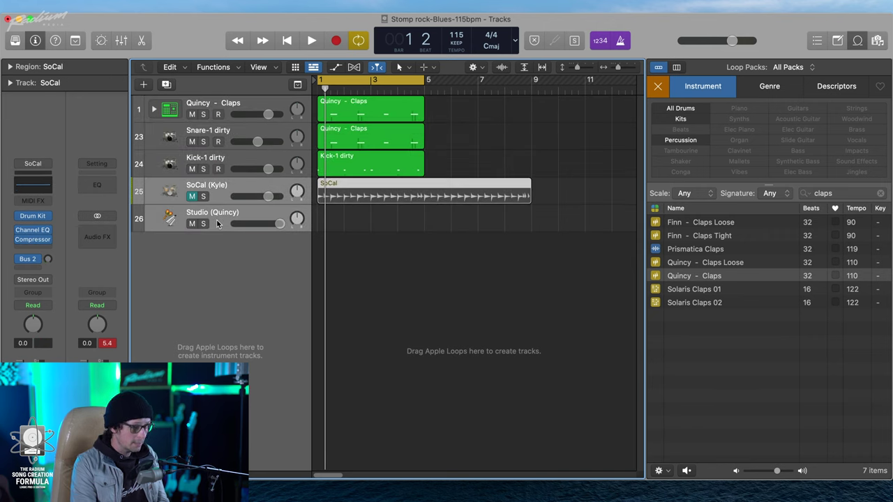
{"action": "key", "text": "BackSpace"}
{"action": "key", "text": "super+shift+BackSpace"}
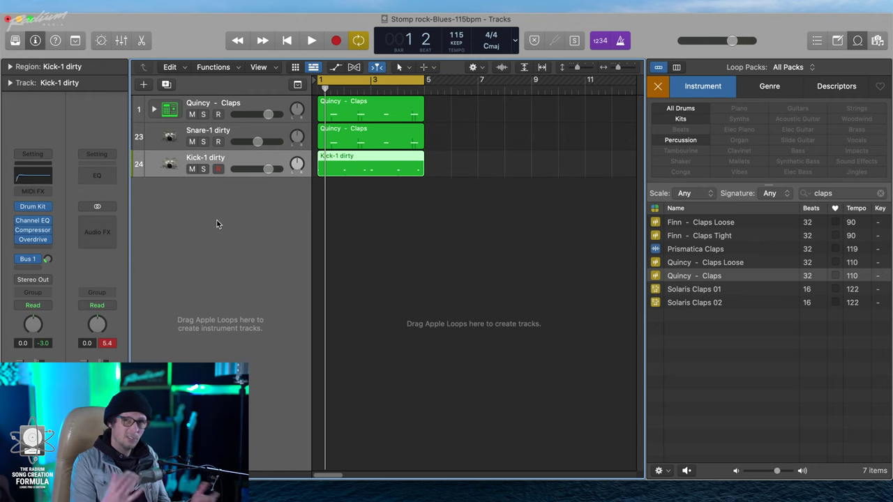
Select the claps, snare and kick tracks together and route their output to Bus 6 in the mixer.
{"action": "left_click", "coordinate": [232, 104], "text": "shift"}
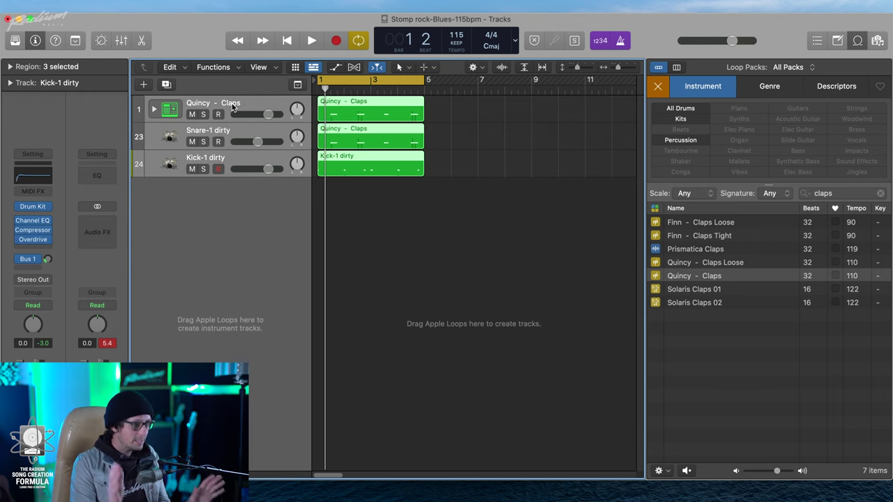
{"action": "key", "text": "x"}
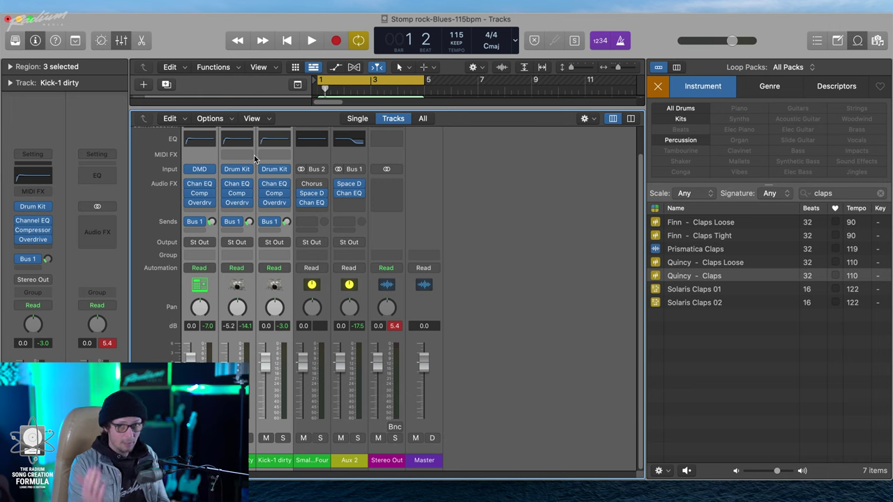
{"action": "left_click", "coordinate": [200, 242]}
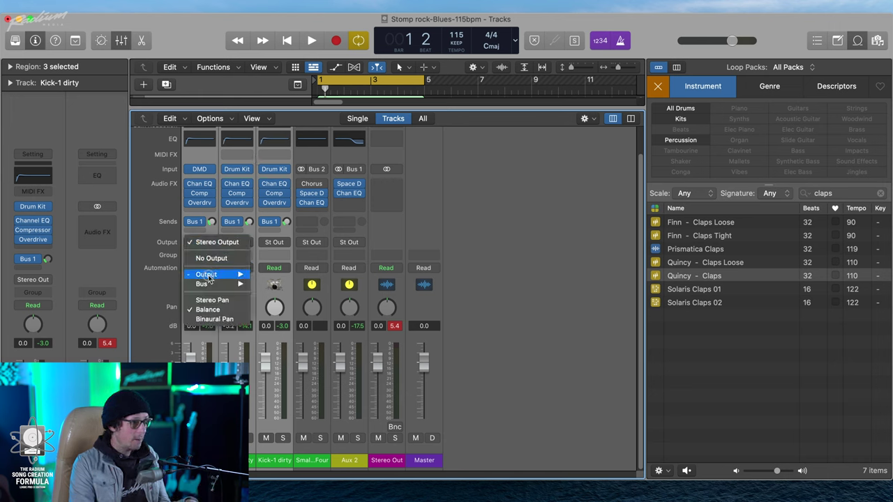
{"action": "mouse_move", "coordinate": [206, 284]}
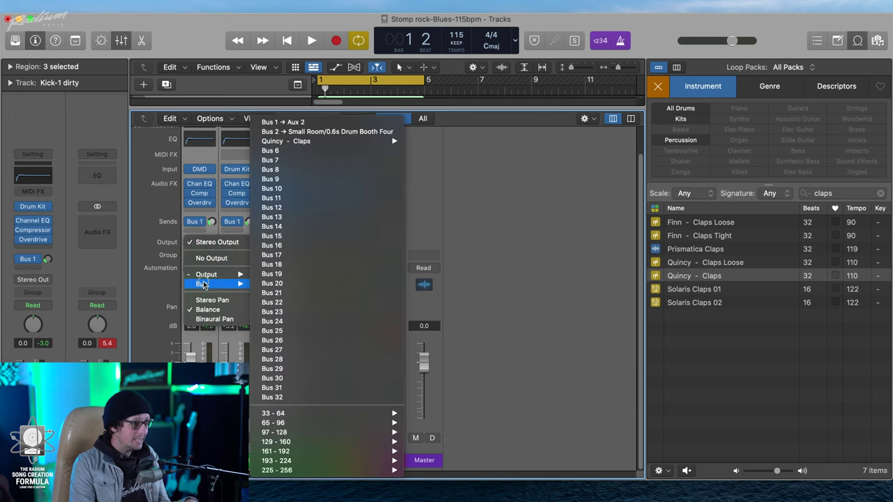
{"action": "left_click", "coordinate": [353, 151]}
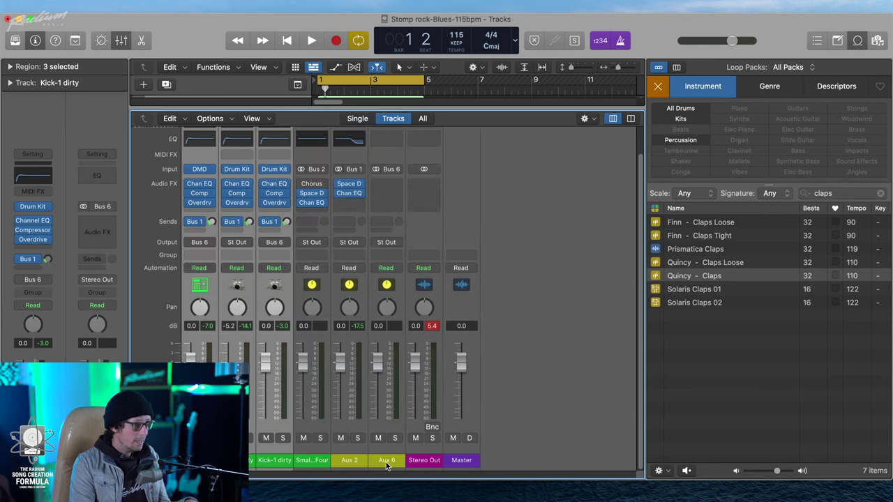
Rename the new Aux 6 channel as Drum Buss.
{"action": "double_click", "coordinate": [387, 461]}
{"action": "type", "text": "Drum Buss"}
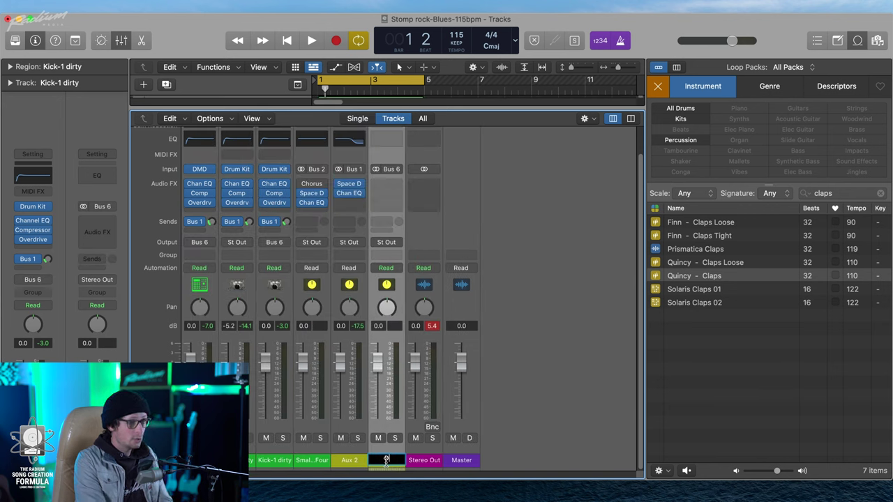
{"action": "key", "text": "Return"}
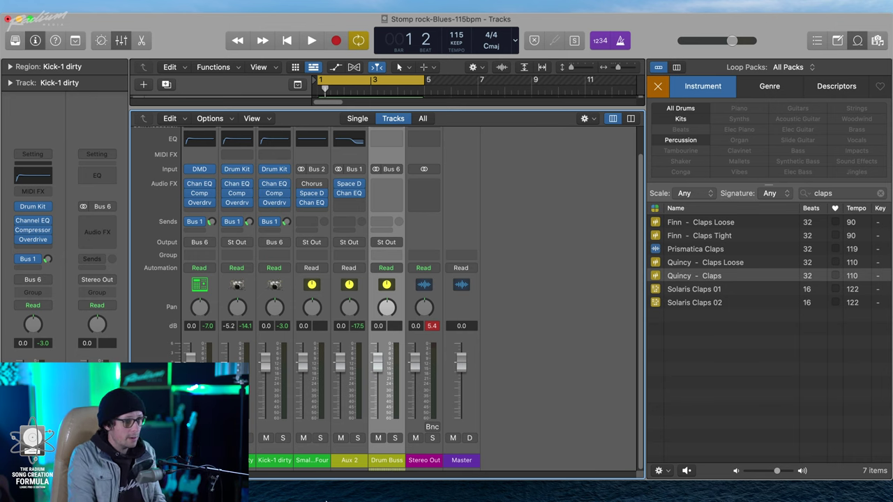
Insert the FabFilter Pro-Q 3 equalizer on the Drum Buss channel.
{"action": "left_click", "coordinate": [387, 185]}
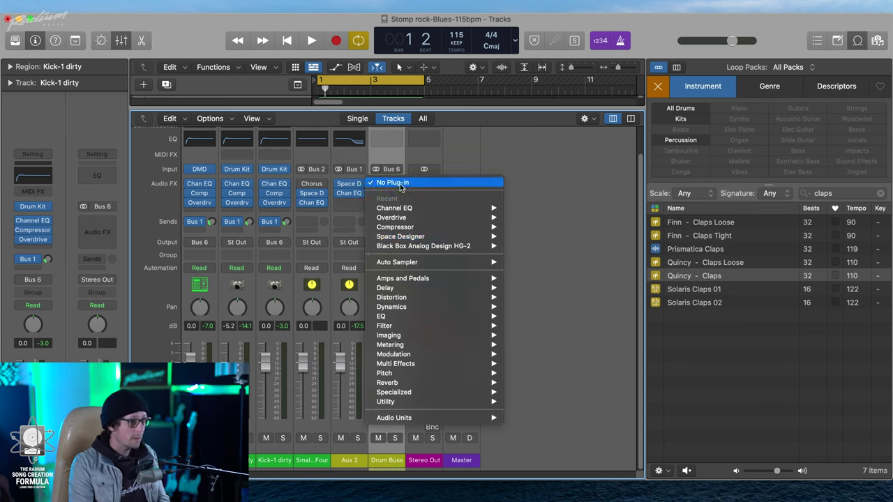
{"action": "mouse_move", "coordinate": [452, 420]}
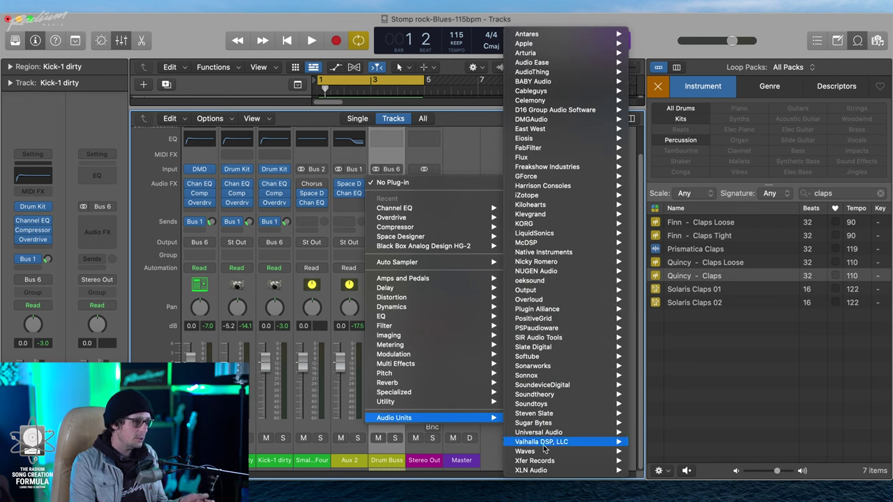
{"action": "mouse_move", "coordinate": [572, 268]}
{"action": "mouse_move", "coordinate": [563, 148]}
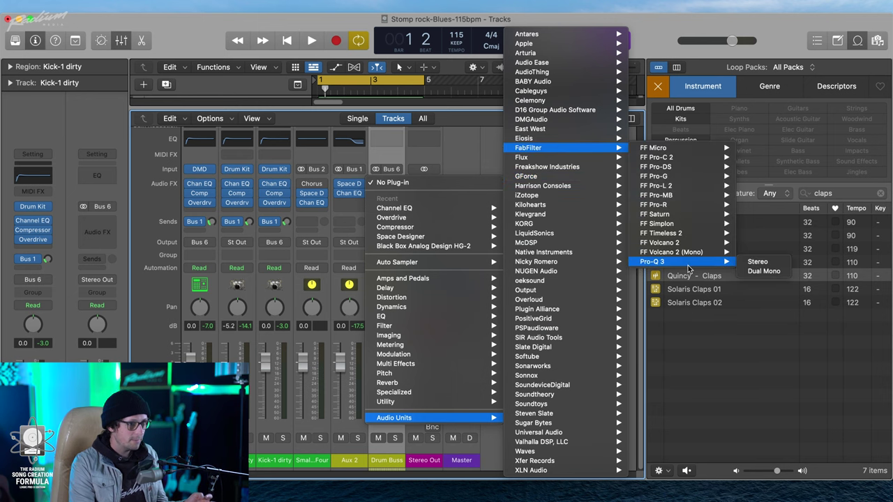
{"action": "left_click", "coordinate": [689, 265]}
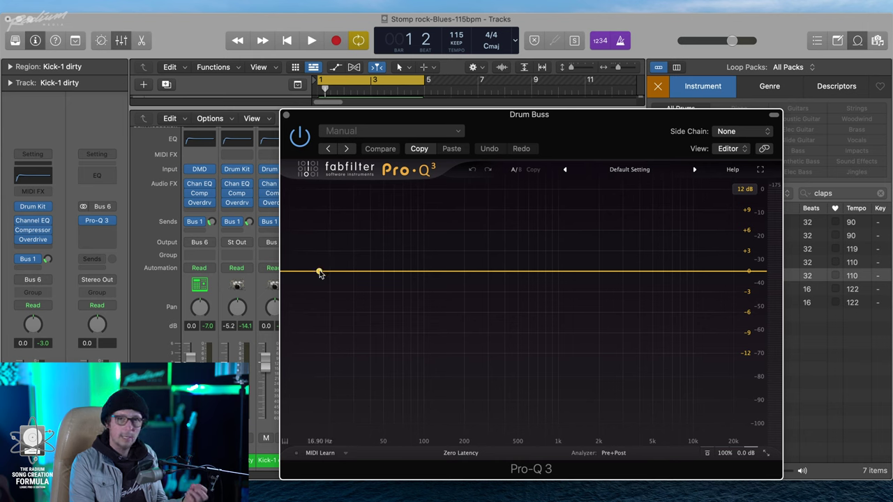
Add a low cut to the Drum Buss equalizer at about 23 Hz with a 24 dB/oct slope.
{"action": "left_click", "coordinate": [320, 272]}
{"action": "left_click", "coordinate": [322, 253]}
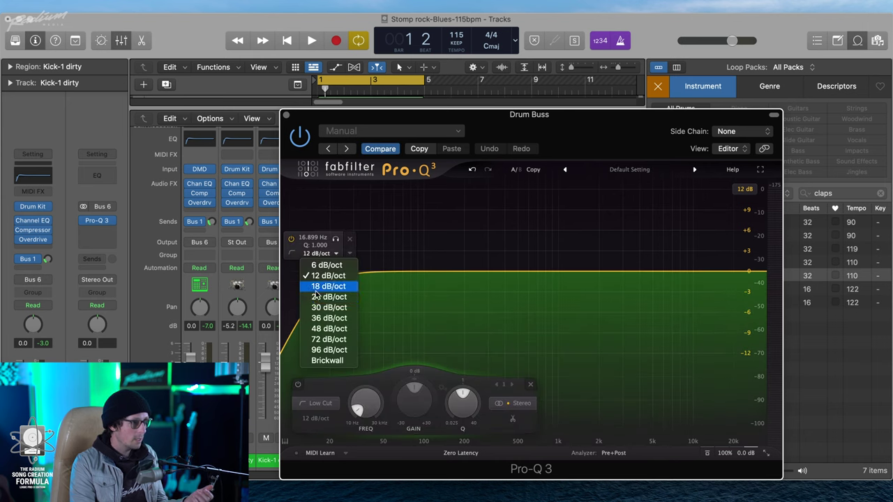
{"action": "left_click", "coordinate": [323, 307]}
{"action": "left_click_drag", "start_coordinate": [320, 272], "coordinate": [338, 271]}
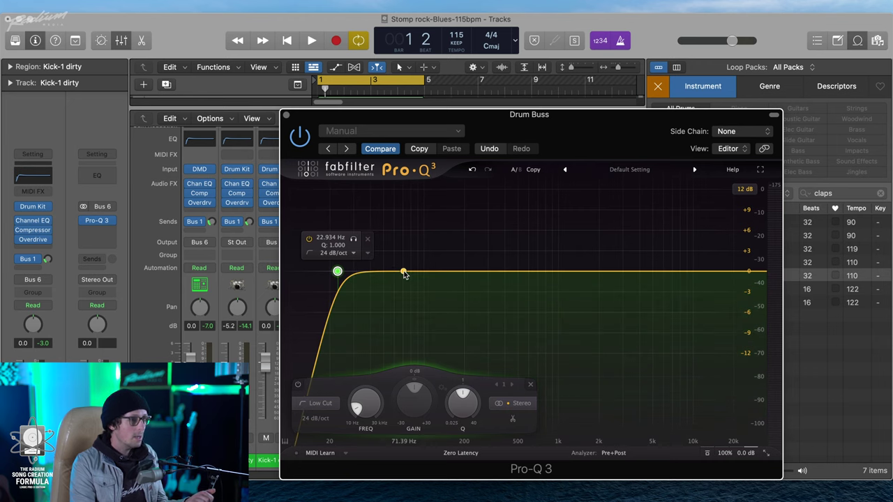
Add a gentle bell boost of about 1 dB just below 50 Hz and close the equalizer.
{"action": "left_click_drag", "start_coordinate": [429, 277], "coordinate": [380, 268]}
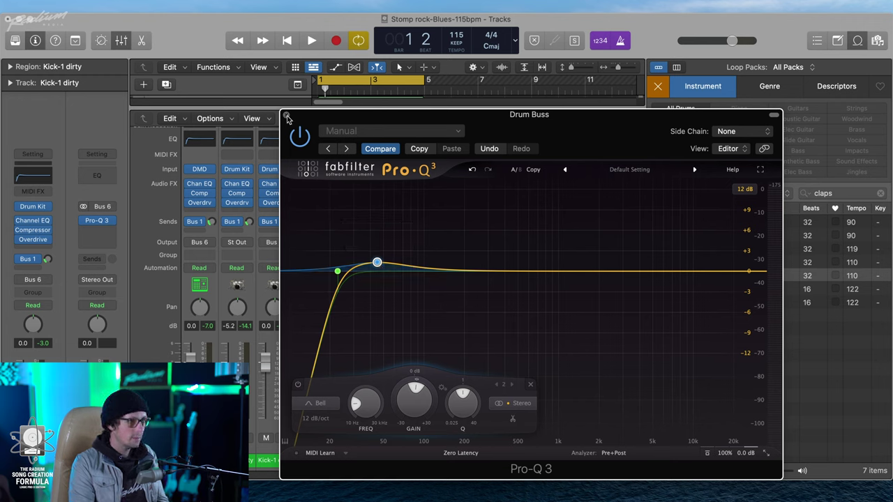
{"action": "left_click_drag", "start_coordinate": [489, 256], "coordinate": [565, 236]}
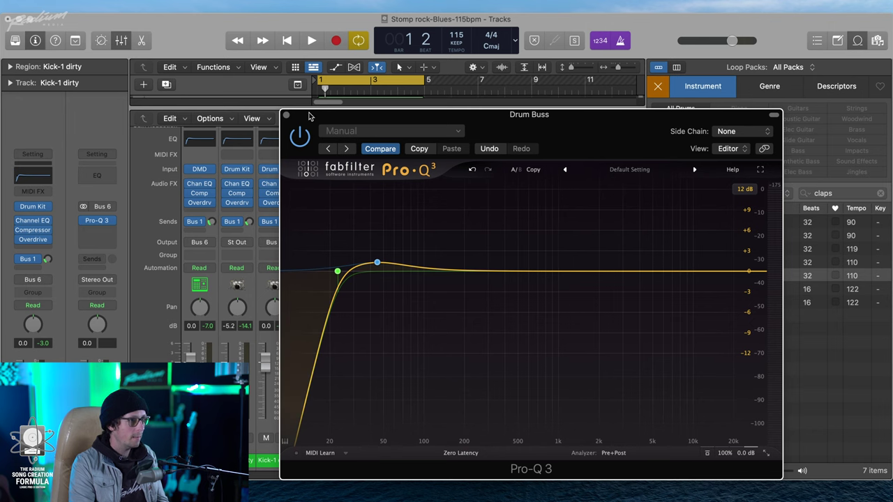
{"action": "left_click", "coordinate": [284, 114]}
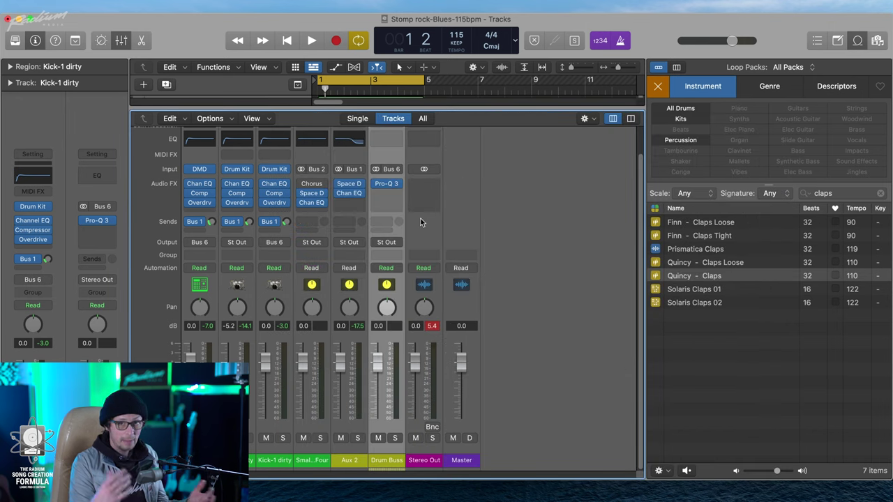
Insert the Waves API-2500 (s) compressor after Pro-Q 3 on the Drum Buss and reposition its window over the mixer.
{"action": "left_click", "coordinate": [391, 198]}
{"action": "mouse_move", "coordinate": [425, 428]}
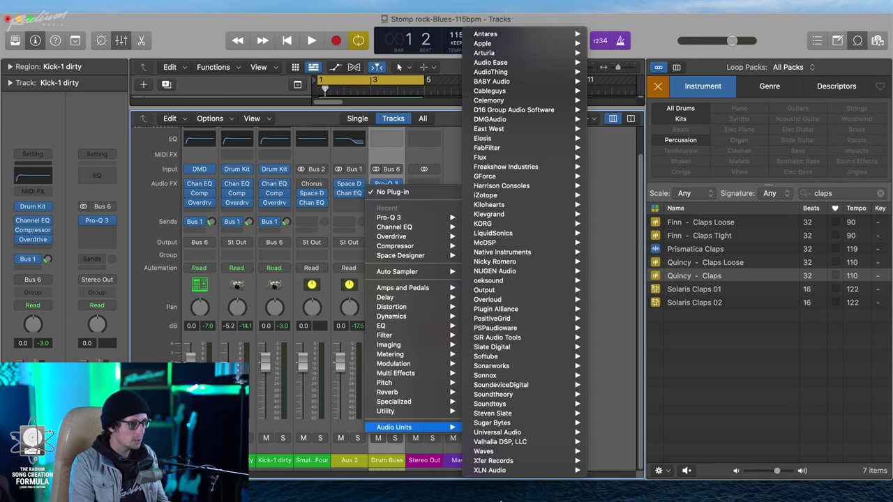
{"action": "mouse_move", "coordinate": [500, 453]}
{"action": "mouse_move", "coordinate": [649, 382]}
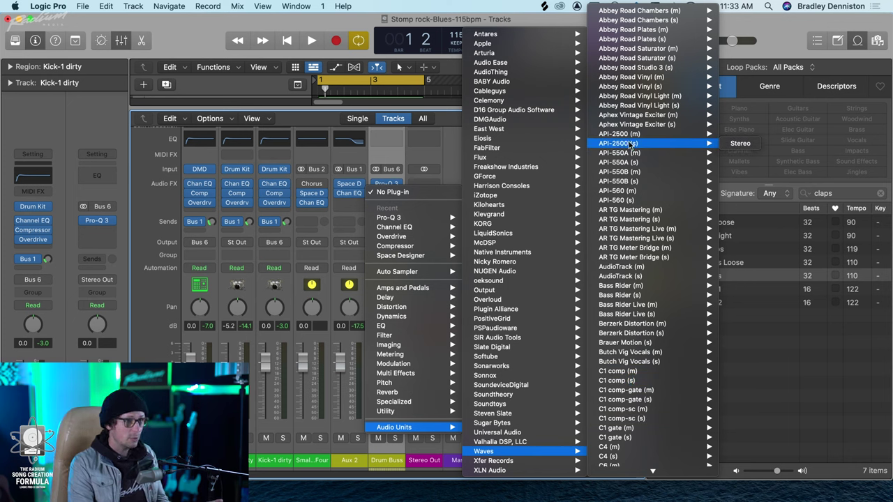
{"action": "key", "text": "Escape"}
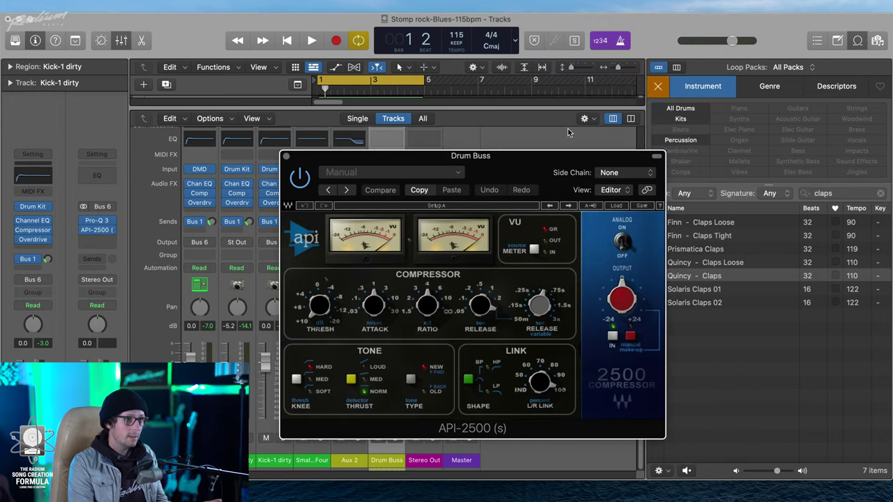
{"action": "left_click_drag", "start_coordinate": [497, 157], "coordinate": [529, 132]}
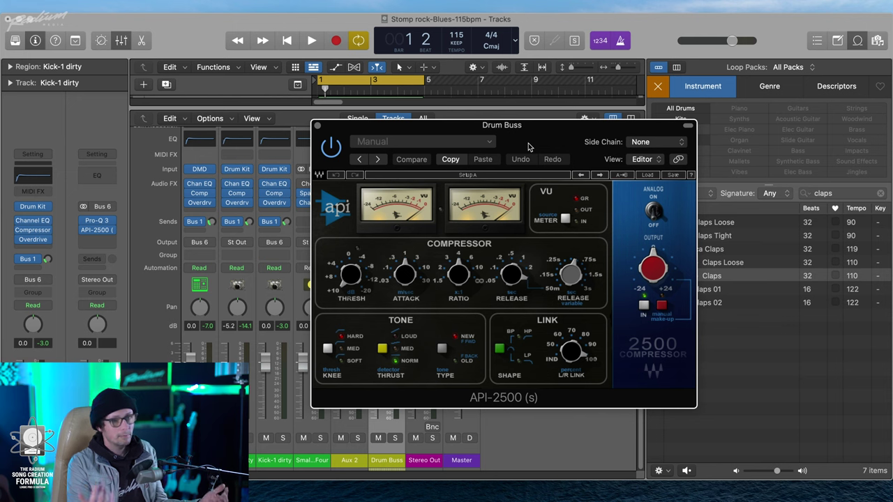
{"action": "left_click_drag", "start_coordinate": [548, 141], "coordinate": [496, 184]}
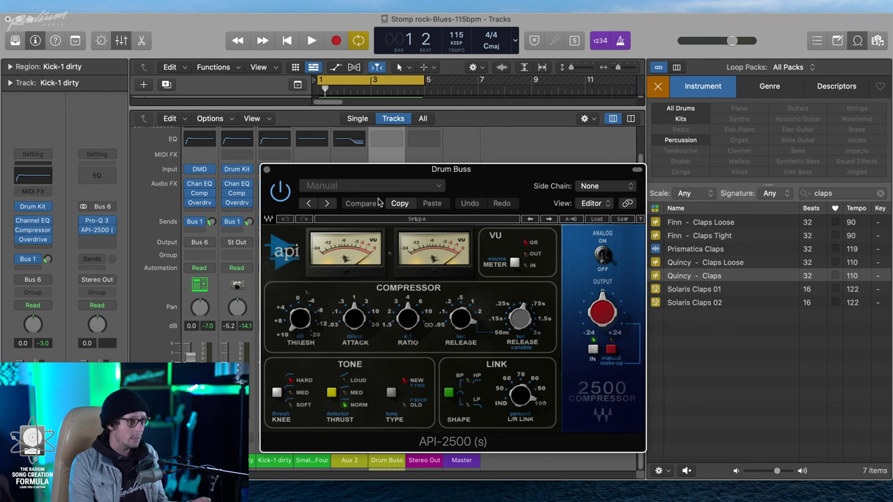
Load the Drum Kit 1 factory preset in the API-2500 and set its VU meter source to GR.
{"action": "left_click", "coordinate": [437, 187]}
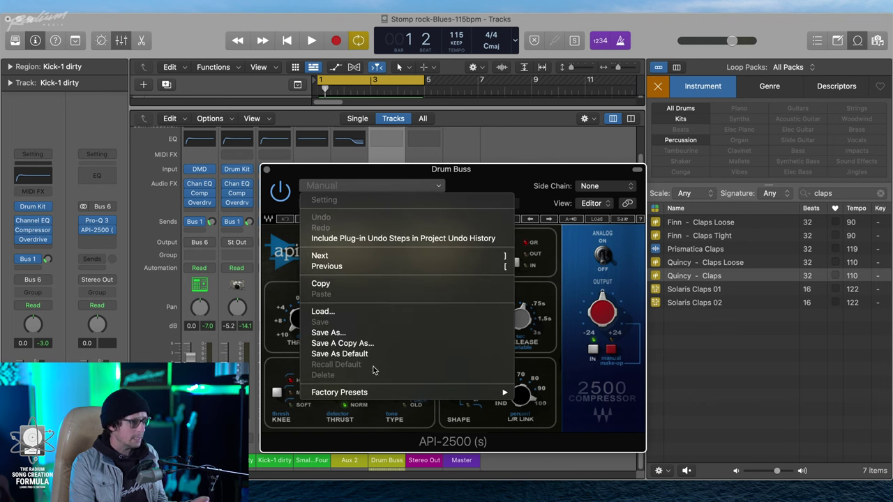
{"action": "mouse_move", "coordinate": [506, 392]}
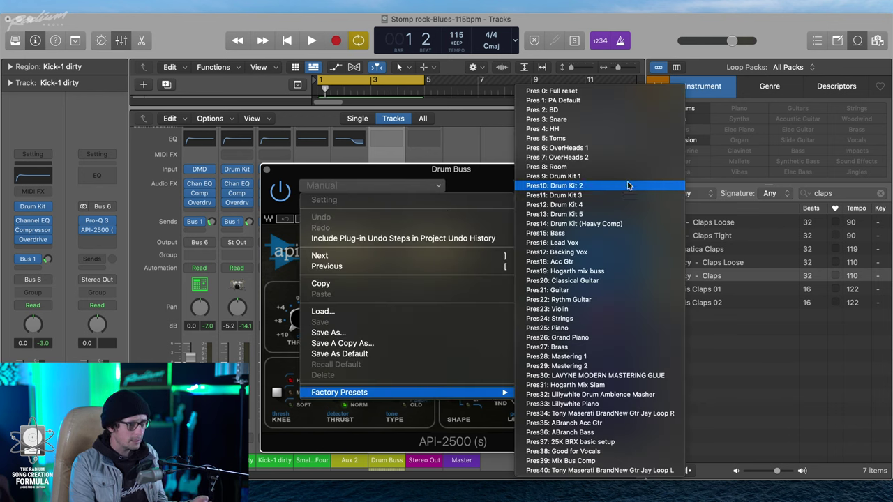
{"action": "left_click", "coordinate": [631, 176]}
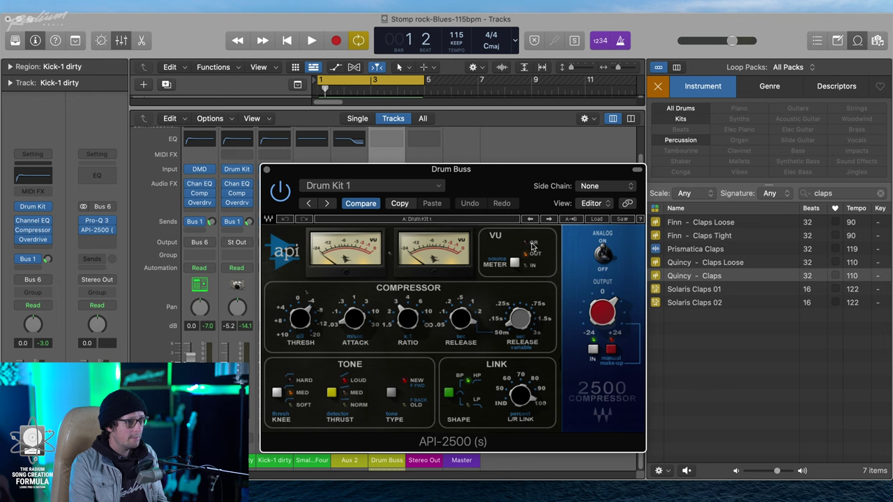
{"action": "left_click", "coordinate": [516, 266]}
{"action": "left_click", "coordinate": [516, 266]}
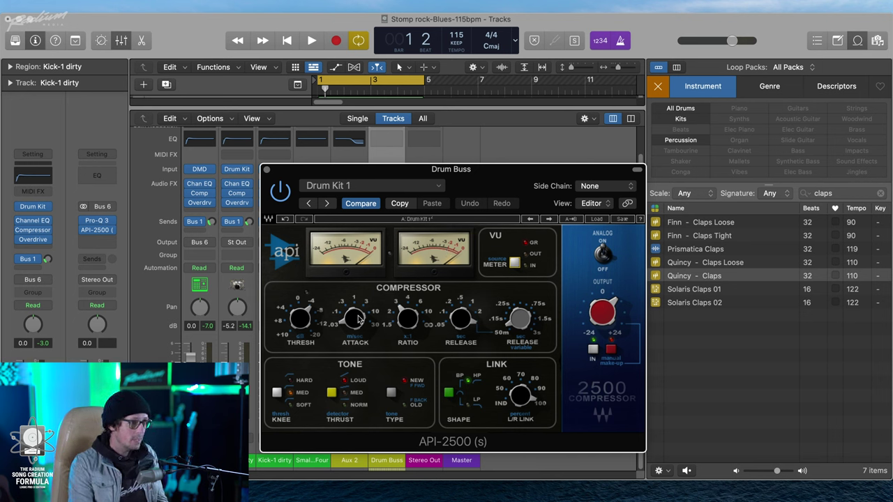
Adjust the API-2500 compressor's attack, trying a higher setting and turning it back down.
{"action": "mouse_move", "coordinate": [354, 319]}
{"action": "left_click_drag", "start_coordinate": [354, 319], "coordinate": [374, 247]}
{"action": "mouse_move", "coordinate": [354, 319]}
{"action": "left_mouse_down"}
{"action": "mouse_move", "coordinate": [393, 247]}
{"action": "mouse_move", "coordinate": [349, 335]}
{"action": "left_mouse_up"}
{"action": "mouse_move", "coordinate": [357, 320]}
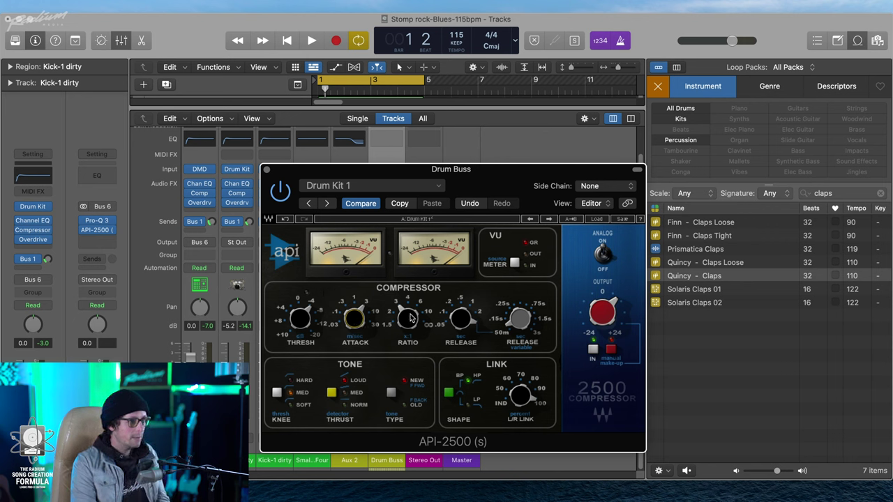
Adjust the ratio of the API-2500 compressor on the Drum Buss and reposition its plug-in window.
{"action": "left_click_drag", "start_coordinate": [415, 324], "coordinate": [411, 353]}
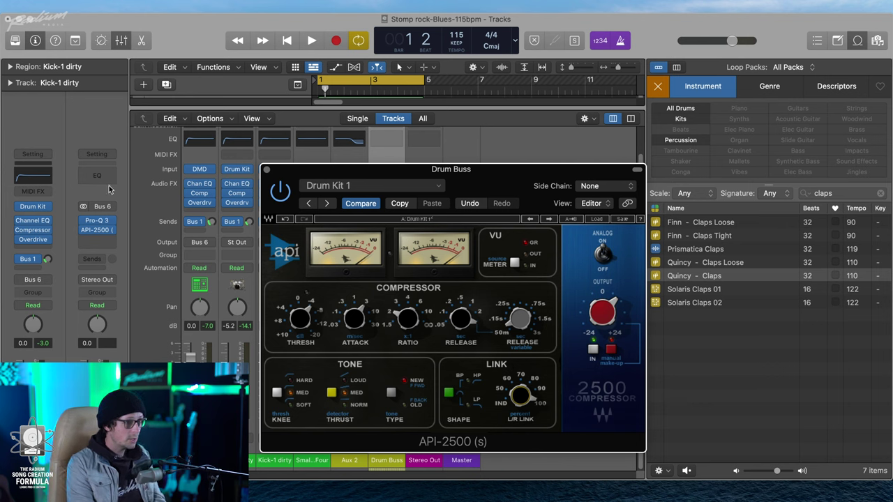
{"action": "left_click", "coordinate": [604, 259]}
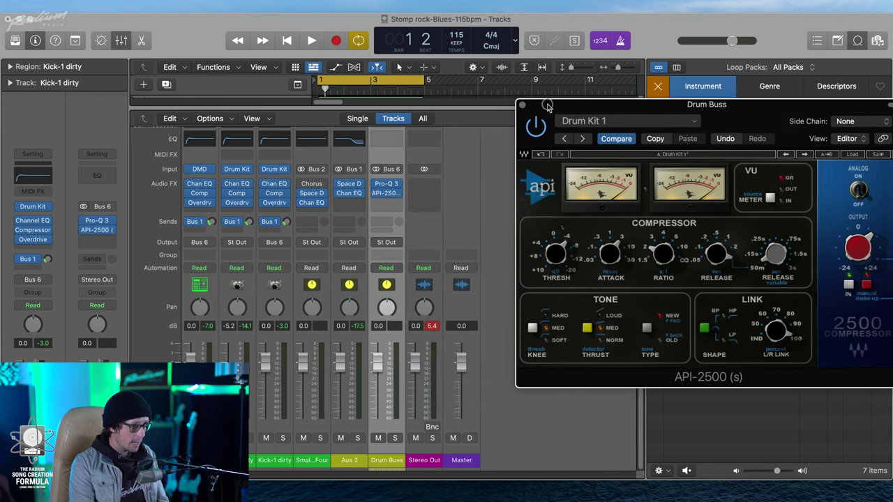
{"action": "left_click_drag", "start_coordinate": [294, 171], "coordinate": [551, 108]}
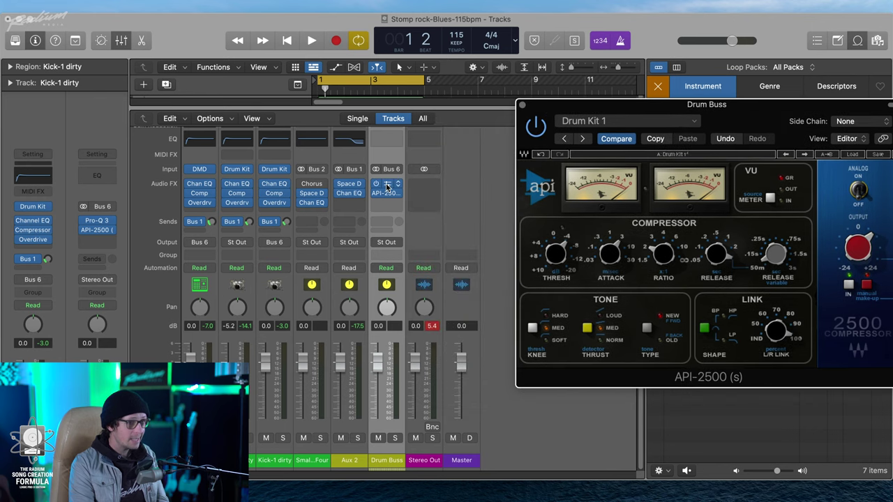
{"action": "left_click_drag", "start_coordinate": [782, 136], "coordinate": [520, 168]}
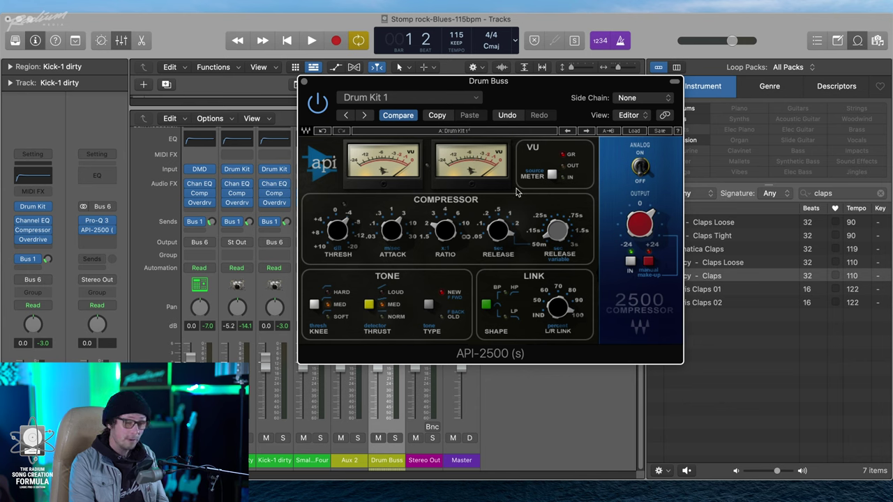
Play the drum loop while adjusting the threshold and output level of the Drum Buss API-2500 compressor.
{"action": "left_click", "coordinate": [796, 394]}
{"action": "key", "text": "space"}
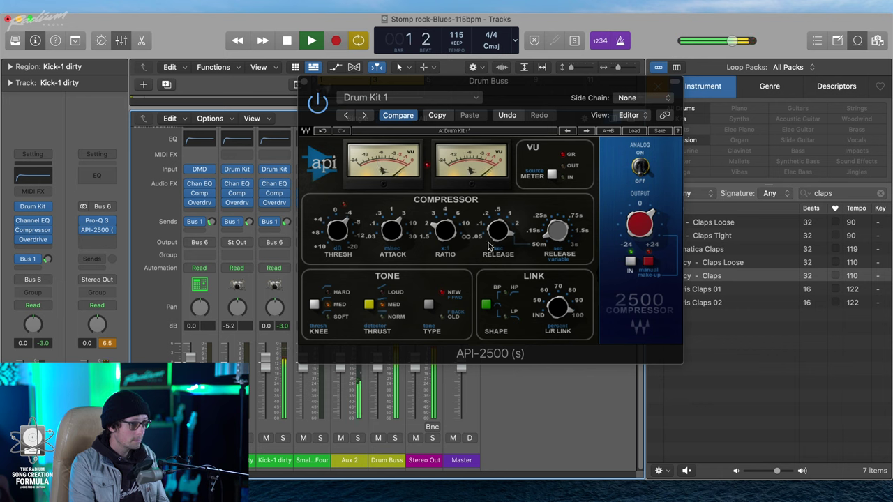
{"action": "left_click_drag", "start_coordinate": [343, 235], "coordinate": [308, 454]}
{"action": "mouse_move", "coordinate": [628, 237]}
{"action": "left_mouse_down"}
{"action": "mouse_move", "coordinate": [614, 258]}
{"action": "mouse_move", "coordinate": [641, 225]}
{"action": "mouse_move", "coordinate": [643, 234]}
{"action": "left_mouse_up"}
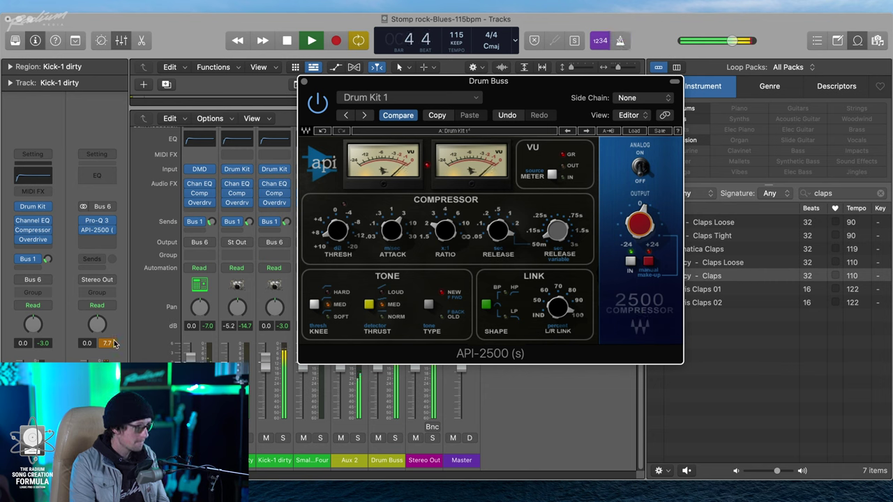
{"action": "left_click", "coordinate": [272, 293]}
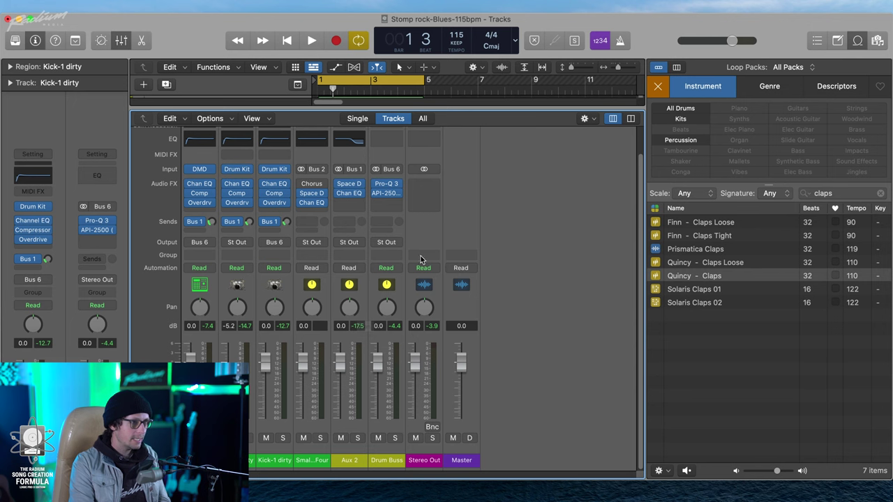
Add a Bus 7 send to the Drum Buss channel and rename the new Aux 7 channel "Dr P Comp".
{"action": "left_click", "coordinate": [381, 221]}
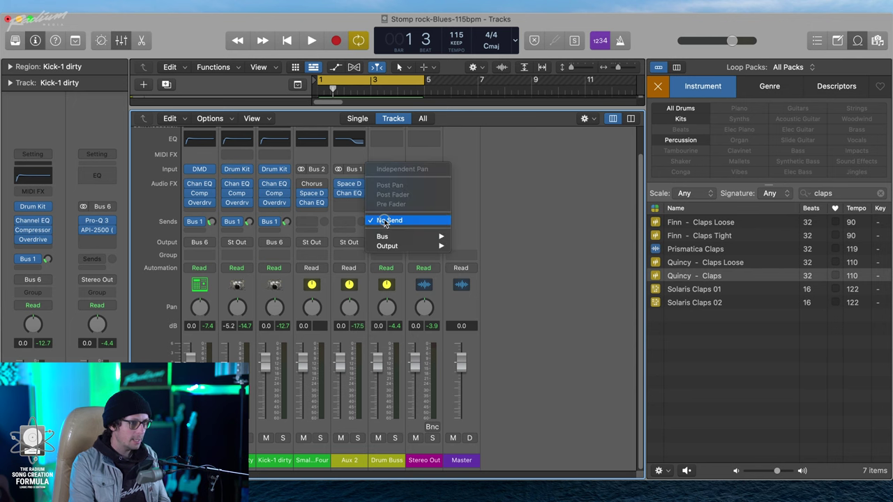
{"action": "mouse_move", "coordinate": [395, 237]}
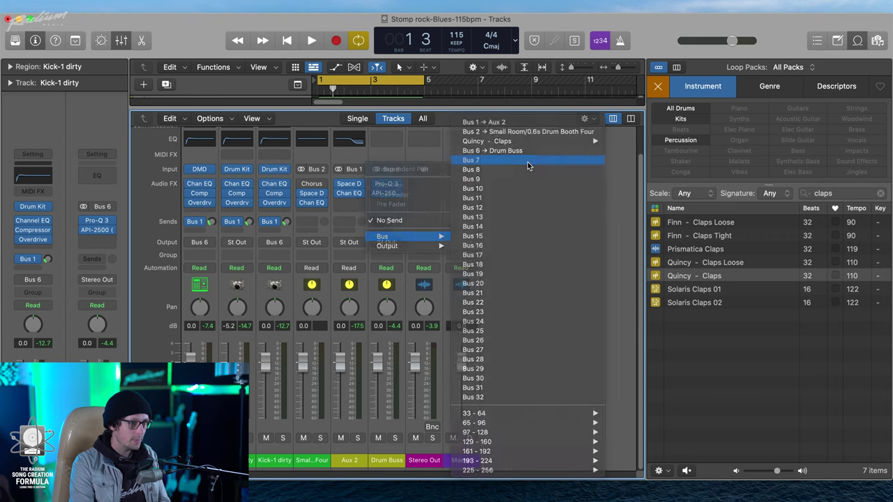
{"action": "left_click", "coordinate": [527, 160]}
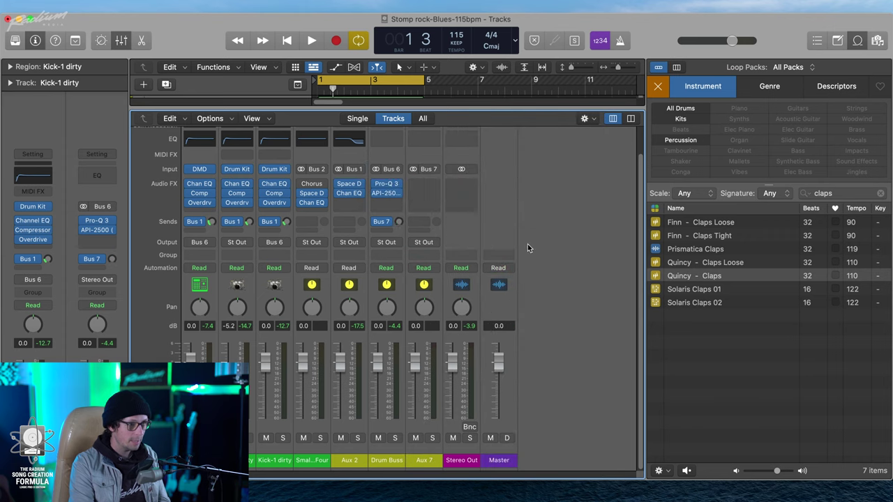
{"action": "double_click", "coordinate": [422, 460]}
{"action": "key", "text": "BackSpace"}
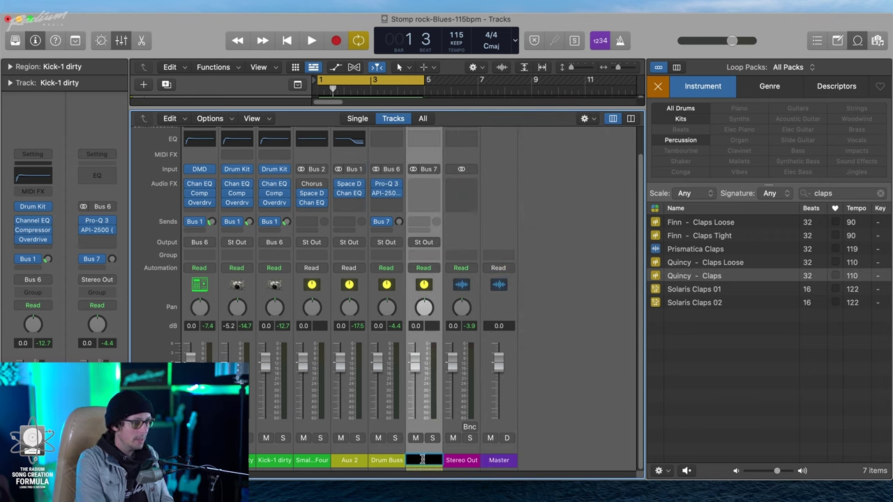
{"action": "type", "text": "Drum Comp"}
{"action": "key", "text": "Return"}
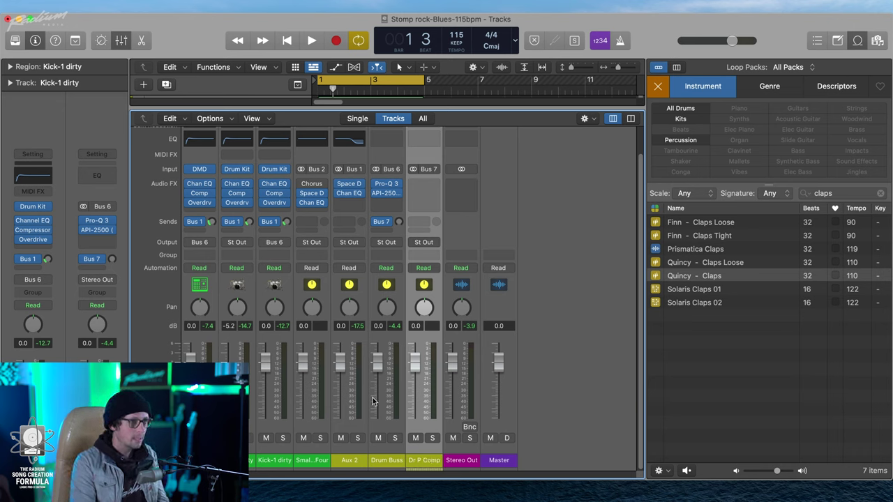
Set the Drum Buss's Bus 7 send to its default level and copy its API-2500 and Pro-Q 3 plug-ins onto Dr P Comp.
{"action": "left_click", "coordinate": [398, 221], "text": "alt"}
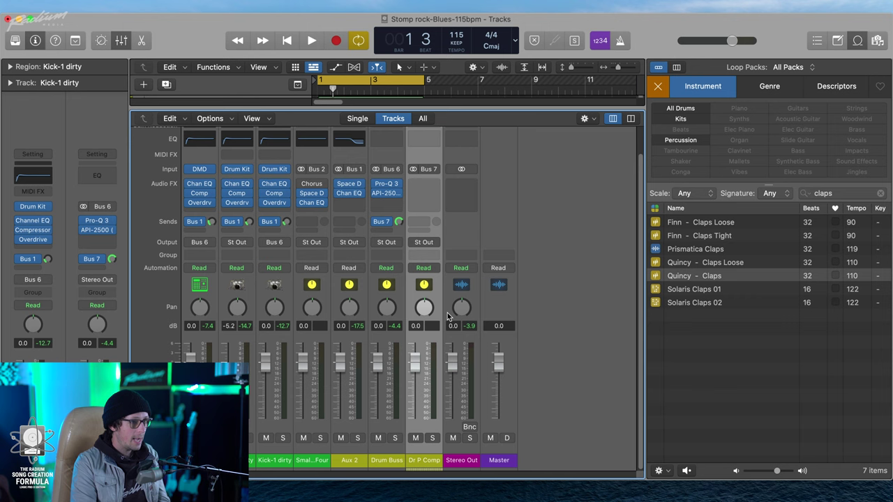
{"action": "mouse_move", "coordinate": [388, 197]}
{"action": "left_click_drag", "start_coordinate": [388, 197], "coordinate": [423, 195]}
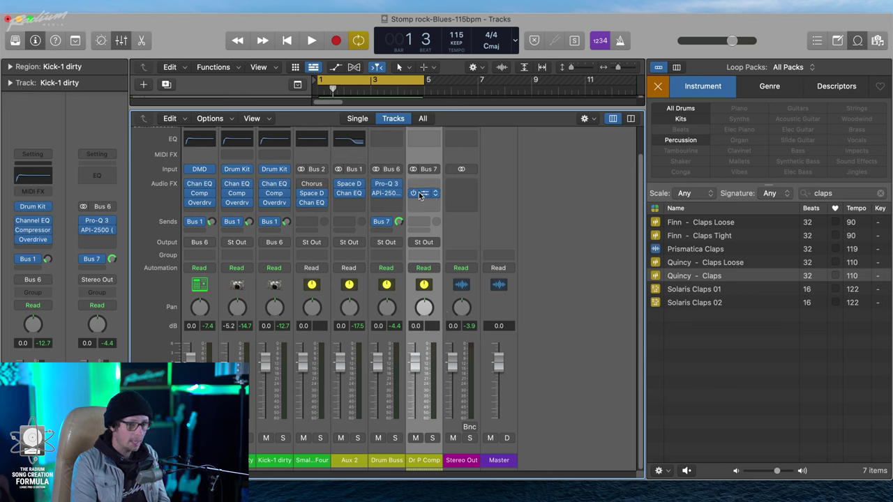
{"action": "left_click_drag", "start_coordinate": [389, 184], "coordinate": [433, 204]}
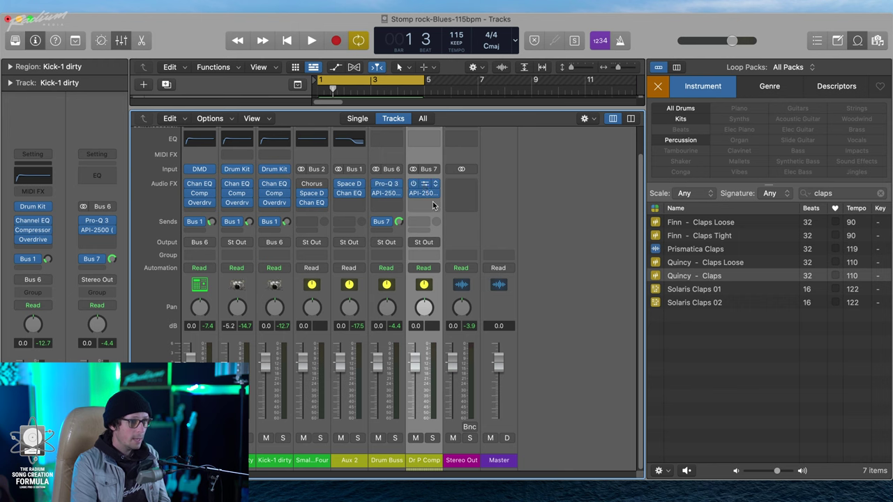
In Dr P Comp's Pro-Q 3, set the bell to about 41 Hz, −0.33 dB, the low cut to about 30 Hz, and add a 3 dB dip near 250 Hz.
{"action": "left_click", "coordinate": [425, 185]}
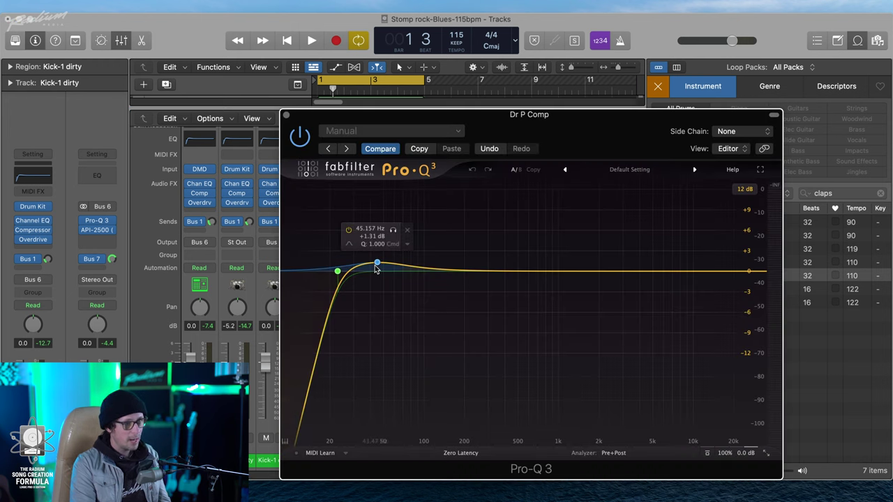
{"action": "mouse_move", "coordinate": [377, 265]}
{"action": "left_mouse_down"}
{"action": "mouse_move", "coordinate": [377, 278]}
{"action": "mouse_move", "coordinate": [370, 274]}
{"action": "left_mouse_up"}
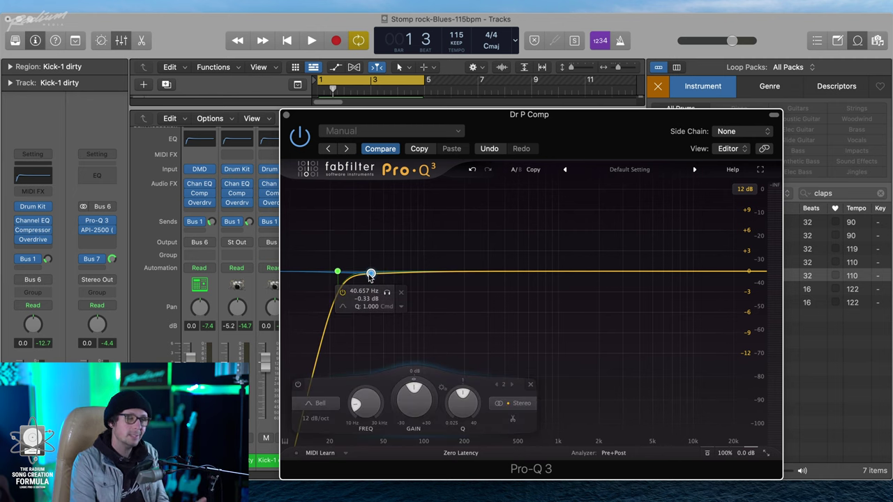
{"action": "mouse_move", "coordinate": [338, 274]}
{"action": "left_click_drag", "start_coordinate": [338, 275], "coordinate": [355, 273]}
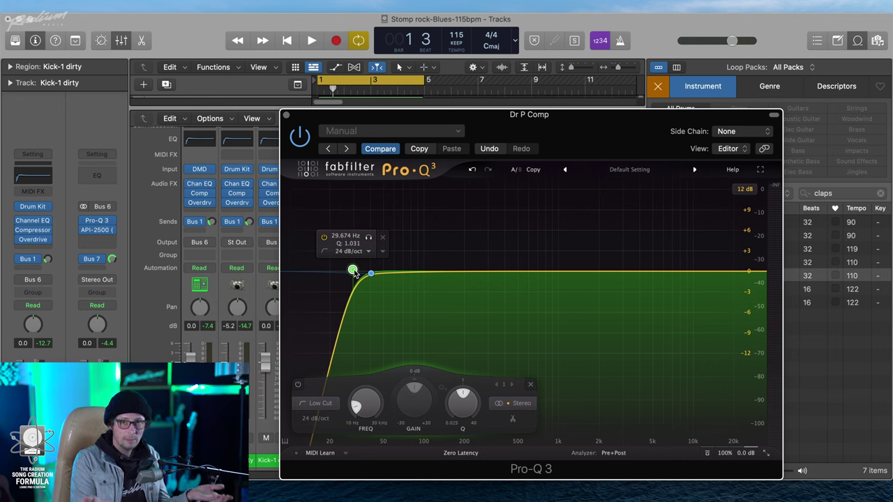
{"action": "left_click", "coordinate": [479, 294]}
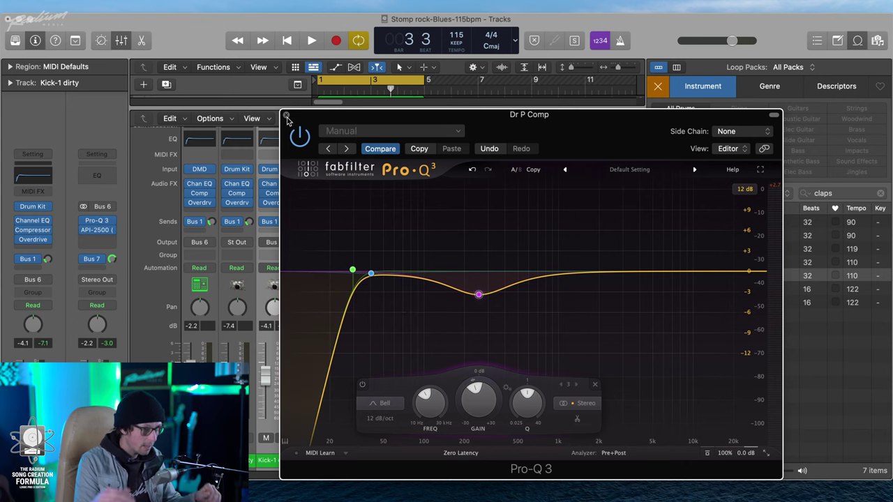
{"action": "left_click", "coordinate": [286, 116]}
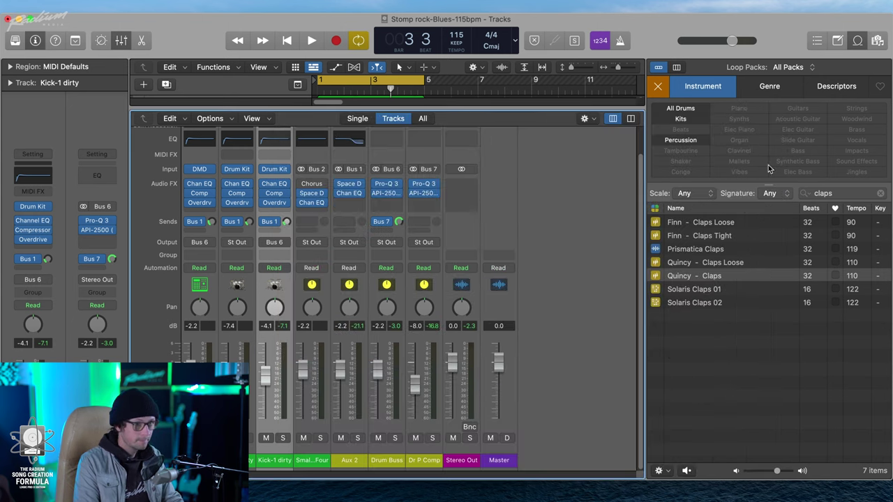
Audition the loop with Dr P Comp muted and unmuted, check its compressor, and set its fader to −9.4 dB.
{"action": "key", "text": "space"}
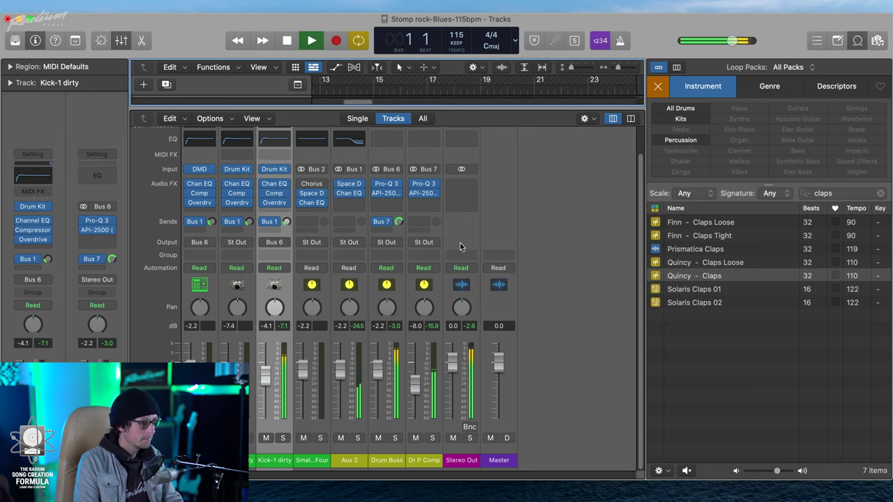
{"action": "left_click_drag", "start_coordinate": [415, 384], "coordinate": [413, 344]}
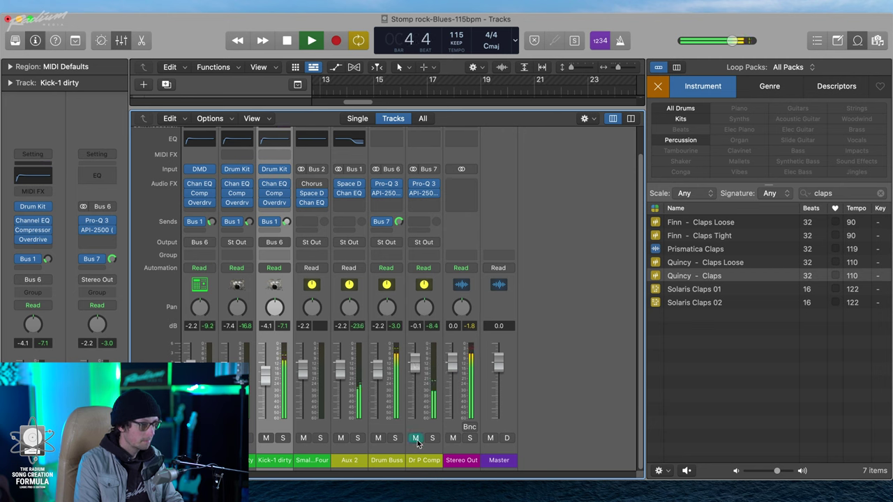
{"action": "left_click", "coordinate": [416, 438]}
{"action": "left_click", "coordinate": [417, 438]}
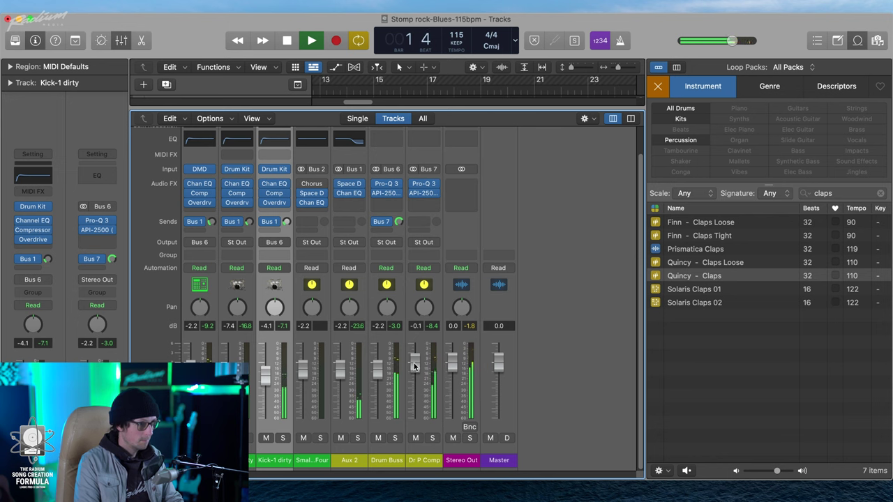
{"action": "left_click", "coordinate": [425, 196]}
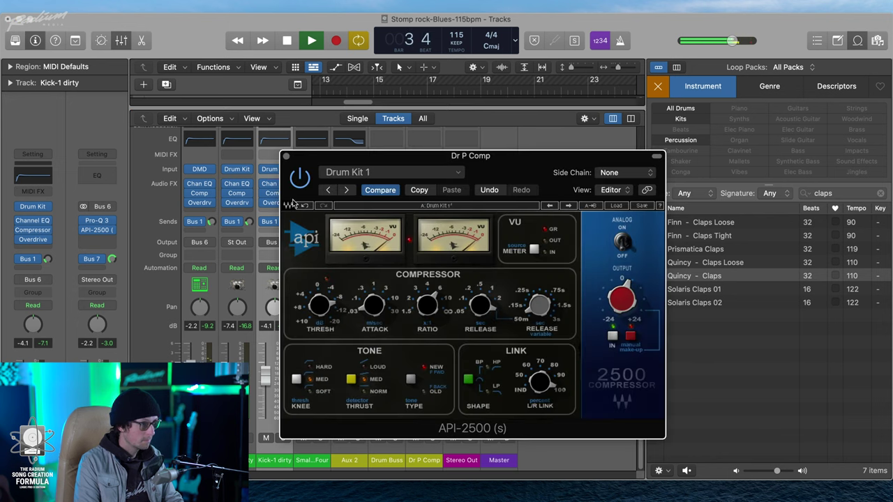
{"action": "left_click", "coordinate": [286, 157]}
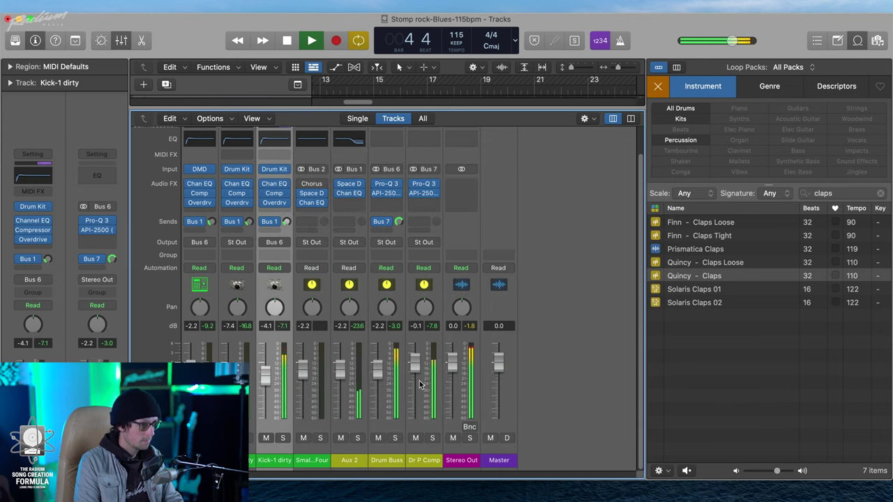
{"action": "key", "text": "space"}
{"action": "left_click_drag", "start_coordinate": [420, 373], "coordinate": [419, 396]}
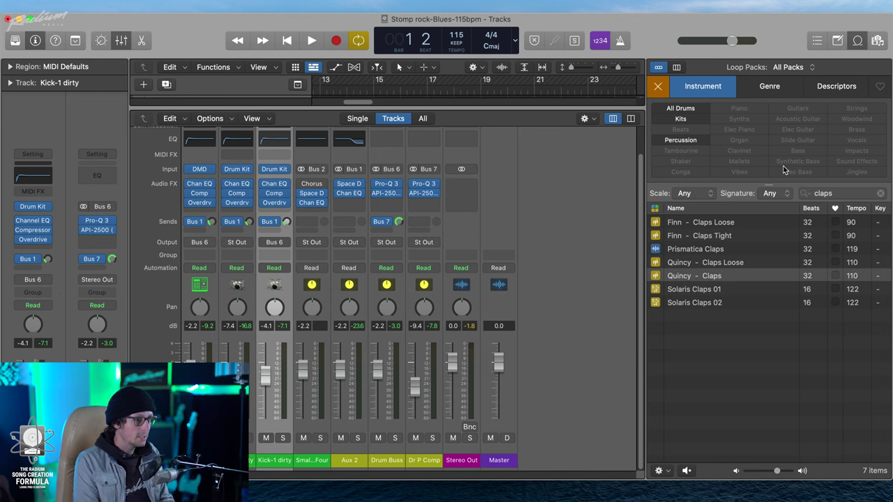
Rename the Aux 2 channel "Verb" in the mixer.
{"action": "double_click", "coordinate": [358, 462]}
{"action": "type", "text": "Verb"}
{"action": "key", "text": "Return"}
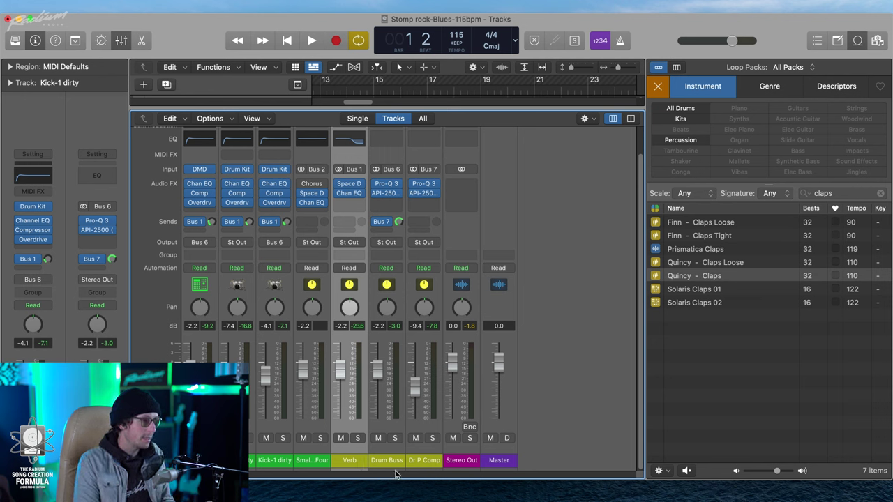
{"action": "left_click", "coordinate": [392, 462]}
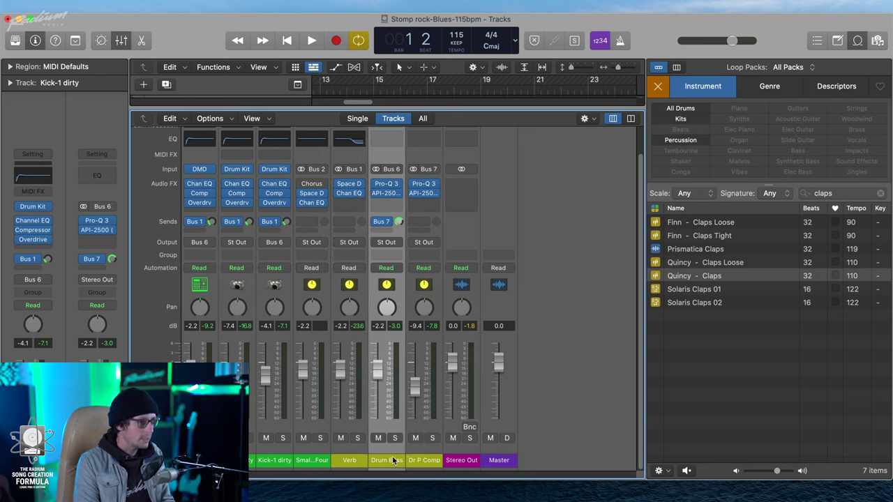
{"action": "left_click", "coordinate": [434, 462]}
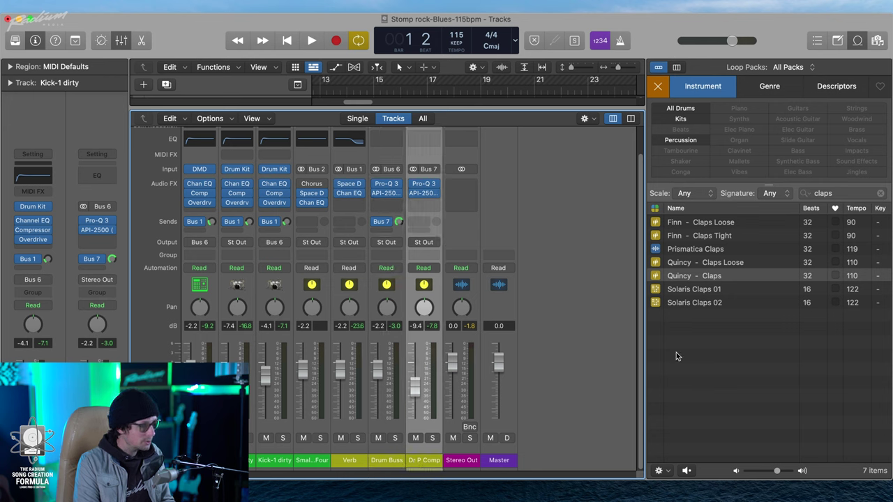
{"action": "left_click", "coordinate": [601, 167]}
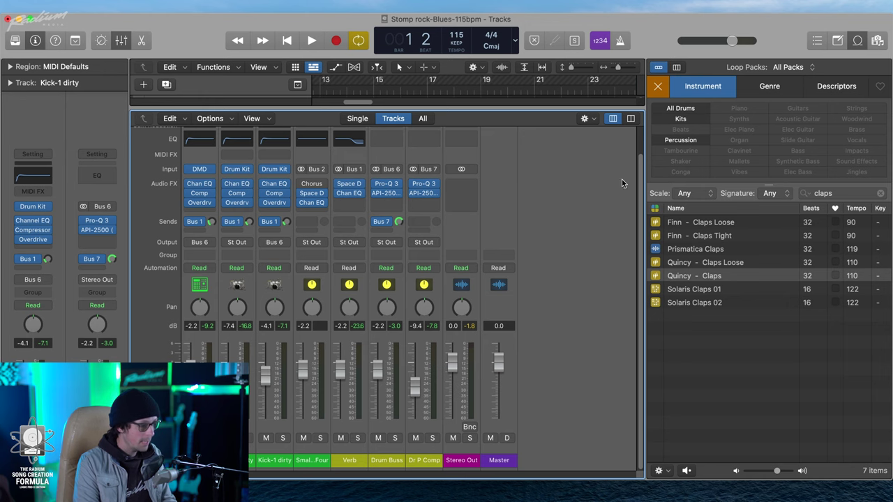
Turn on Solo mode, and hide the browser and mixer to leave only the tracks area.
{"action": "key", "text": "ctrl+s"}
{"action": "key", "text": "f"}
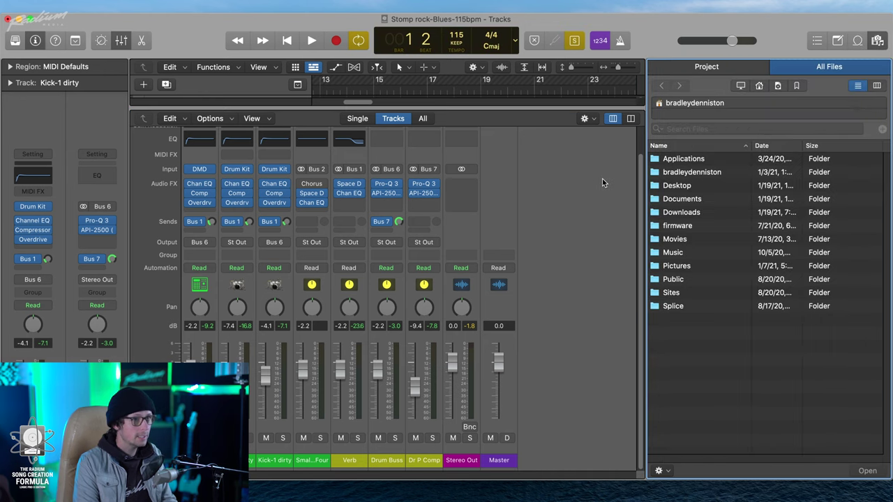
{"action": "key", "text": "f"}
{"action": "key", "text": "x"}
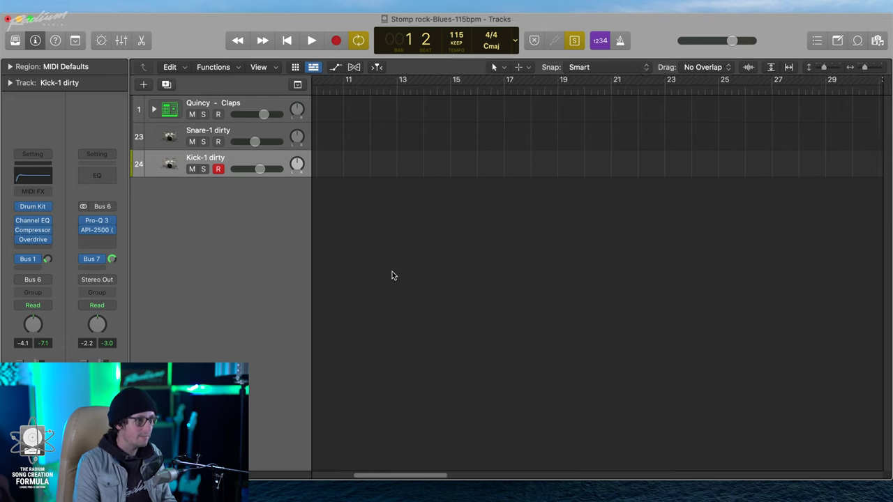
{"action": "scroll", "coordinate": [393, 272], "scroll_direction": "left", "scroll_amount": 10}
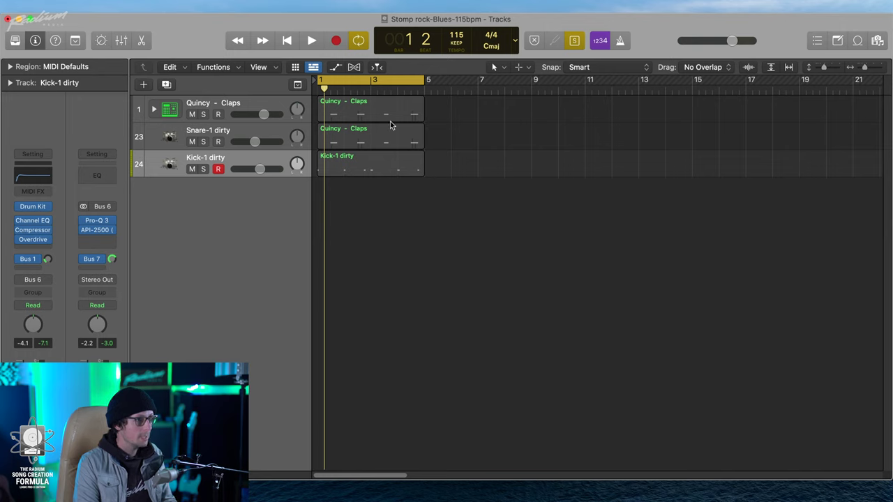
Select the claps, snare and kick regions in bars 1 to 5 and turn off Solo mode.
{"action": "left_click_drag", "start_coordinate": [433, 114], "coordinate": [361, 189]}
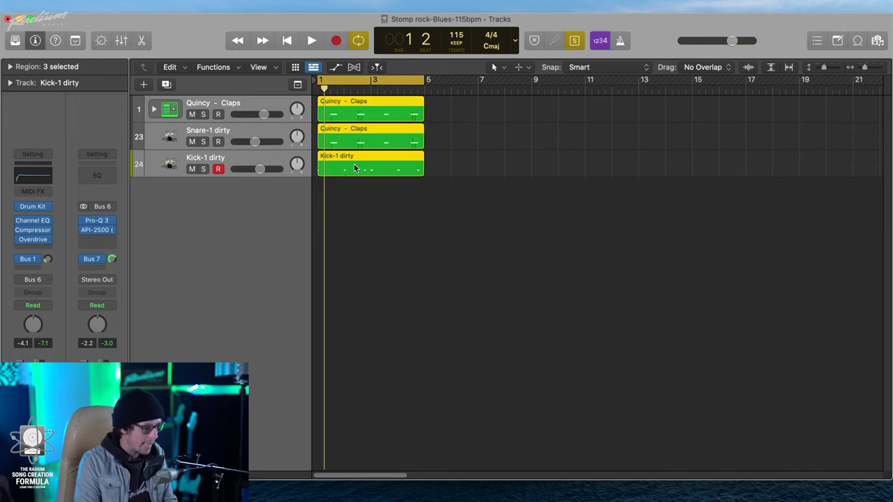
{"action": "key", "text": "ctrl+m"}
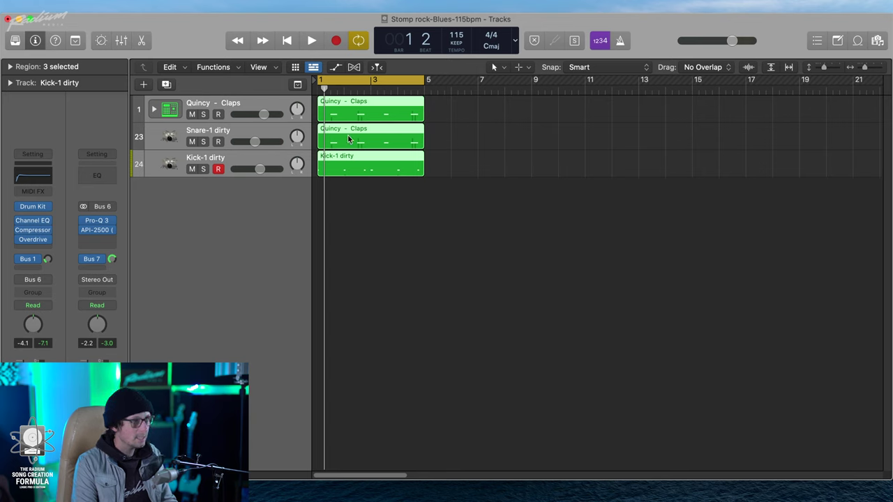
Turn on Solo mode with the claps track selected, step the track selection through the drums, and turn Solo mode off.
{"action": "left_click", "coordinate": [249, 106]}
{"action": "key", "text": "ctrl+s"}
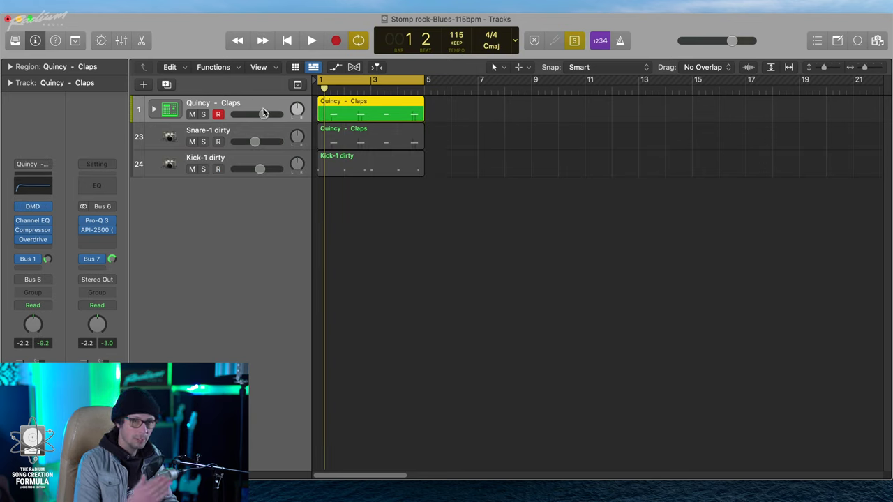
{"action": "key", "text": "Down"}
{"action": "key", "text": "Down"}
{"action": "key", "text": "Up"}
{"action": "key", "text": "Down"}
{"action": "key", "text": "Up"}
{"action": "key", "text": "Up"}
{"action": "key", "text": "Down"}
{"action": "key", "text": "Down"}
{"action": "key", "text": "Up"}
{"action": "key", "text": "Up"}
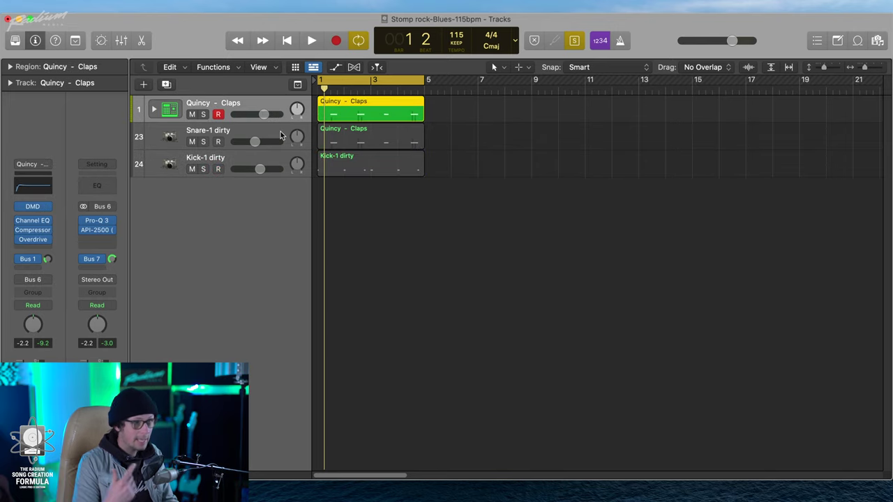
{"action": "key", "text": "super+a"}
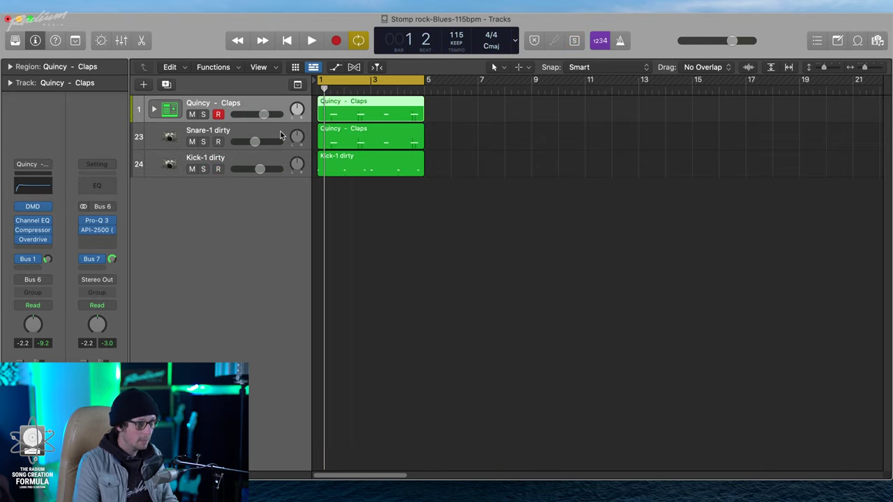
Solo the claps track, select the kick track, and toggle the global solo off and on, leaving all solos cleared.
{"action": "left_click", "coordinate": [204, 115]}
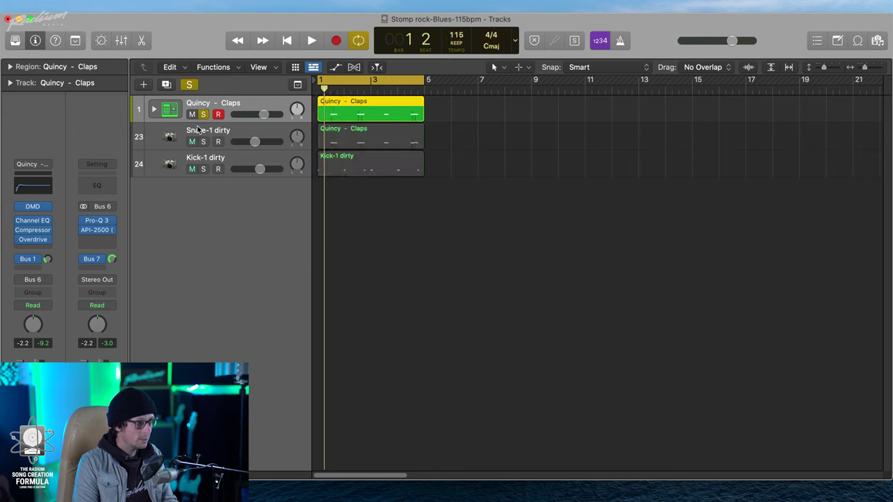
{"action": "left_click", "coordinate": [208, 165]}
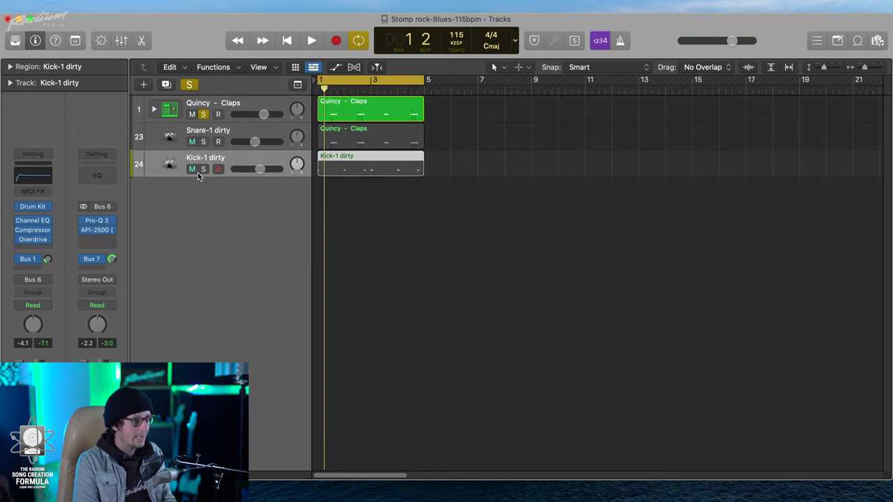
{"action": "left_click", "coordinate": [190, 84]}
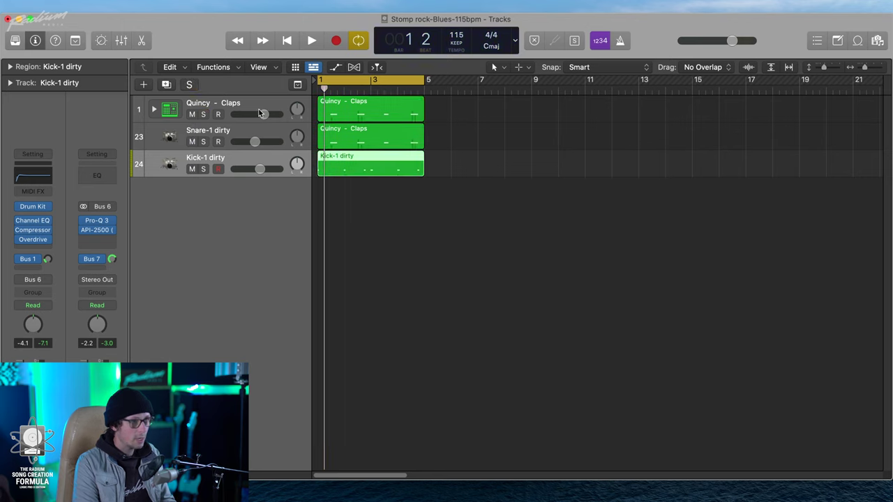
{"action": "left_click", "coordinate": [190, 84]}
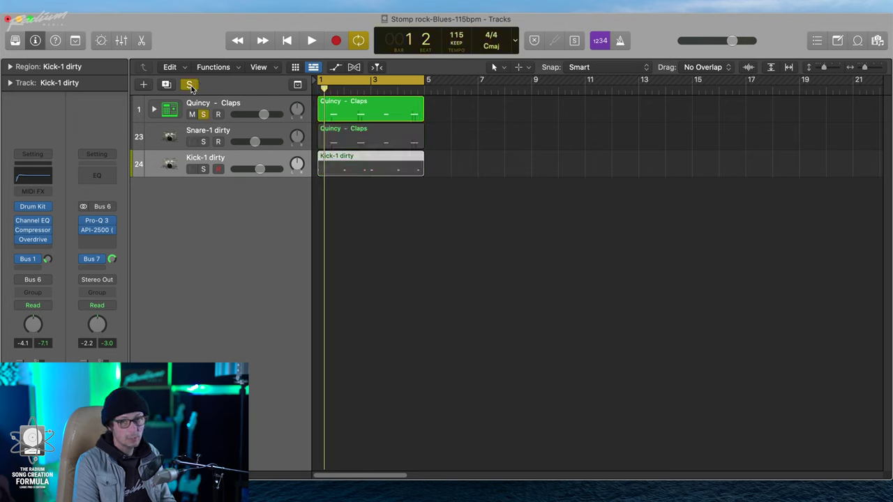
{"action": "left_click", "coordinate": [190, 84]}
{"action": "left_click", "coordinate": [190, 84]}
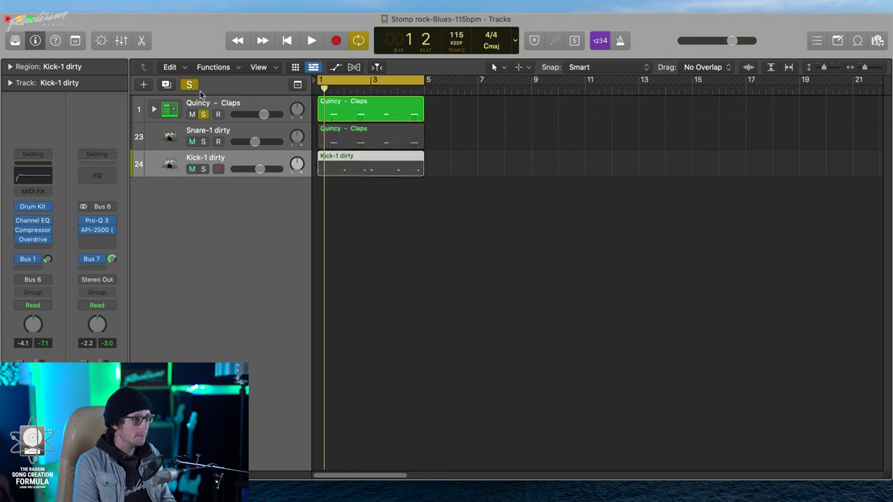
{"action": "left_click", "coordinate": [190, 84]}
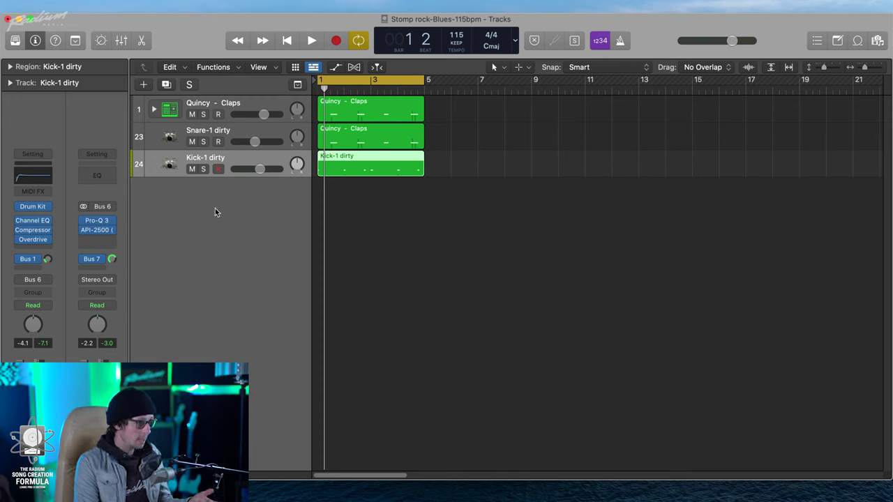
Create one software instrument track with the Retro Synth instrument.
{"action": "left_click", "coordinate": [144, 84]}
{"action": "left_click", "coordinate": [332, 40]}
{"action": "left_click", "coordinate": [335, 123]}
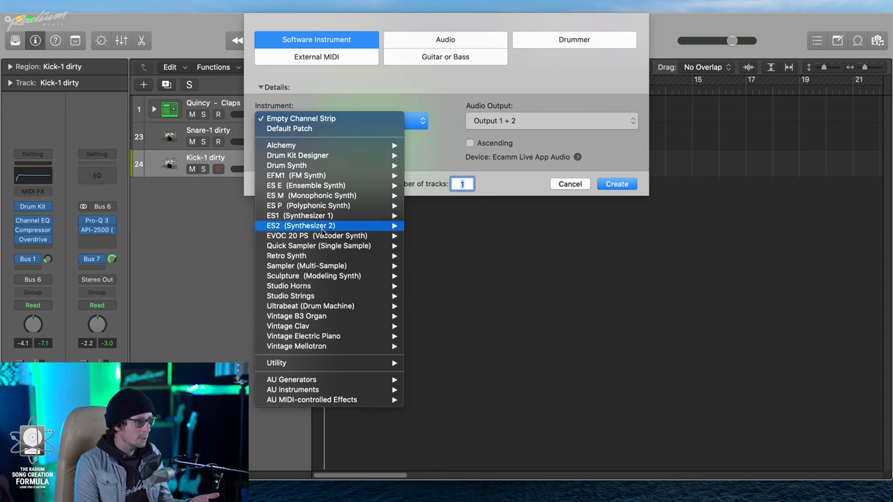
{"action": "mouse_move", "coordinate": [314, 237]}
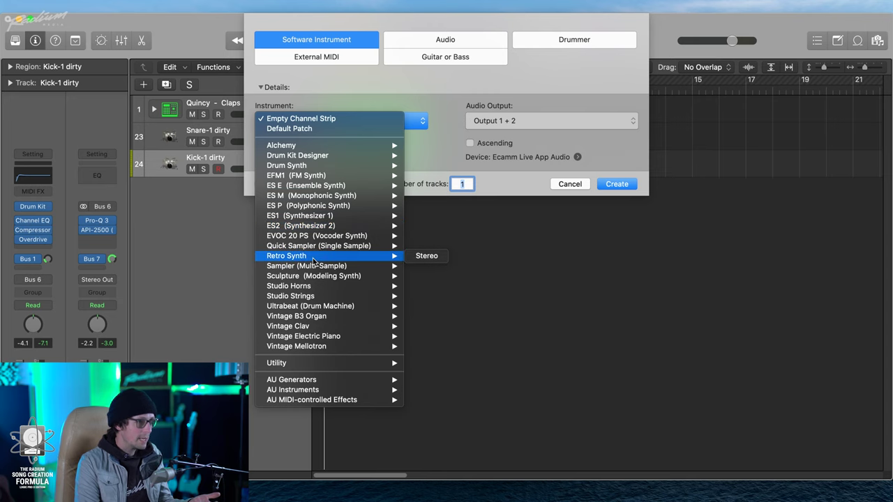
{"action": "left_click", "coordinate": [314, 255]}
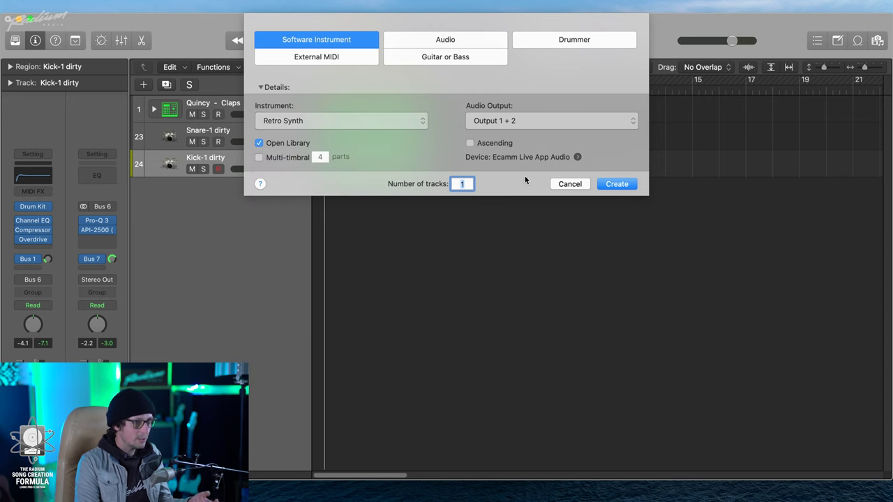
{"action": "left_click", "coordinate": [608, 186]}
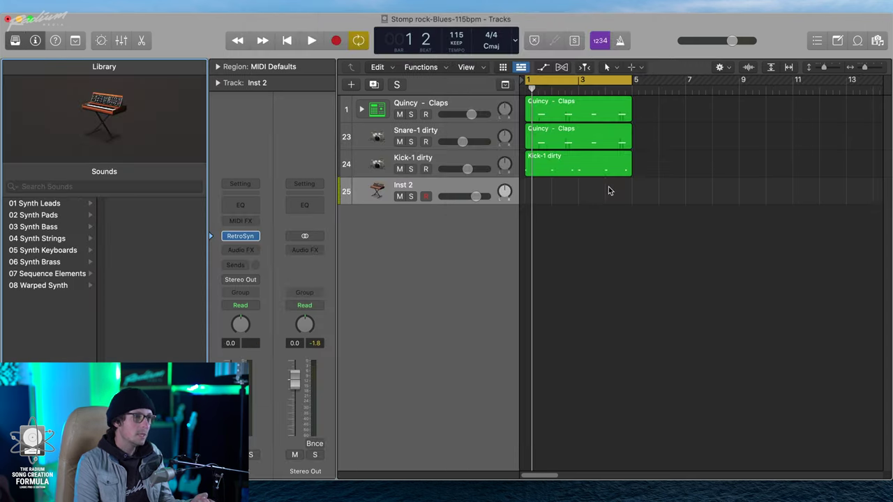
Hide the Library and rename the new Retro Synth track "Bass Synth".
{"action": "left_click", "coordinate": [17, 42]}
{"action": "double_click", "coordinate": [206, 184]}
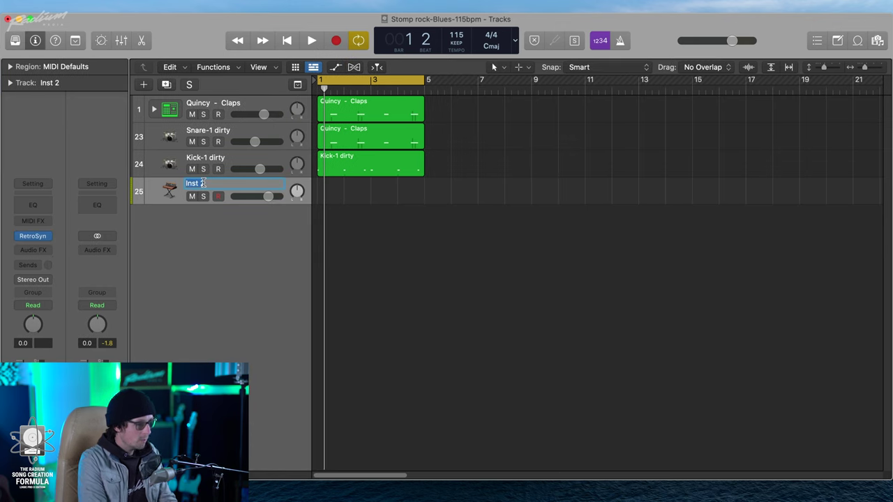
{"action": "type", "text": "Bass Synth"}
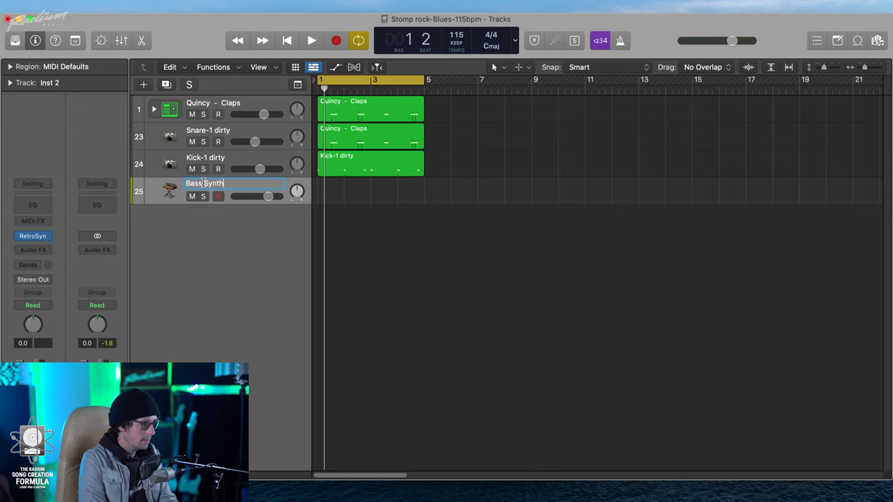
{"action": "key", "text": "Return"}
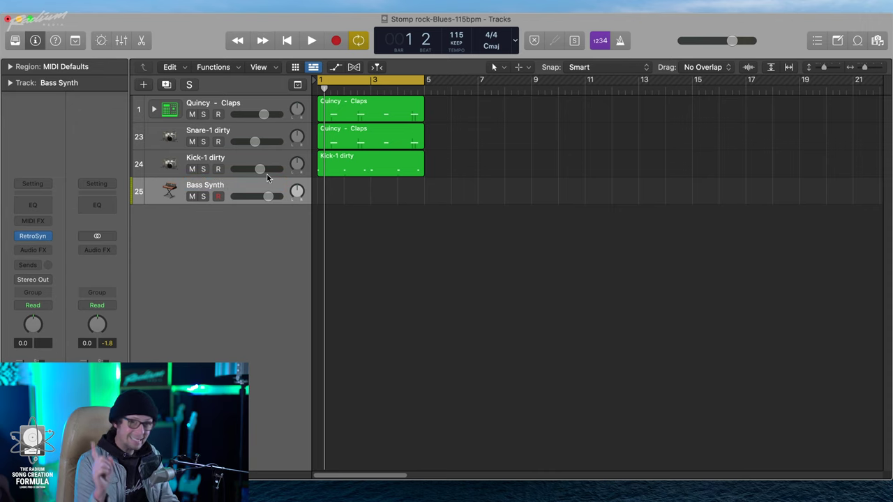
Duplicate the Bass Synth track and replace the duplicate's instrument with Alchemy.
{"action": "key", "text": "super+d"}
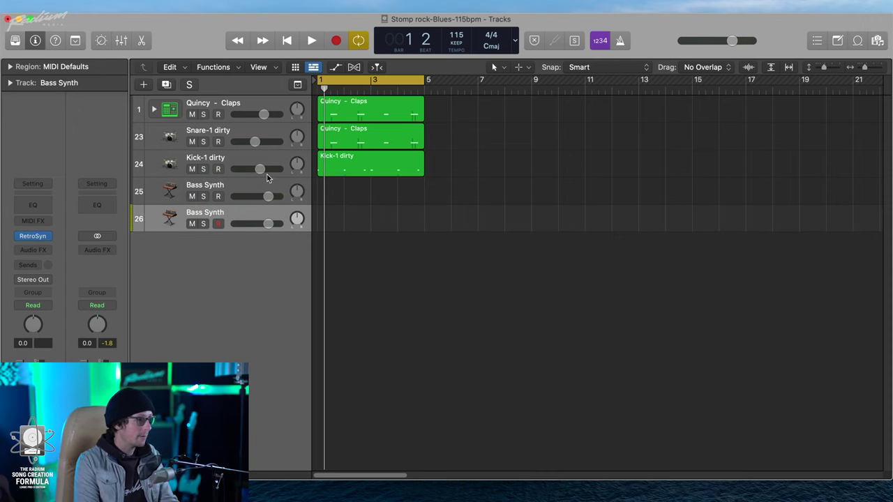
{"action": "left_click", "coordinate": [49, 237]}
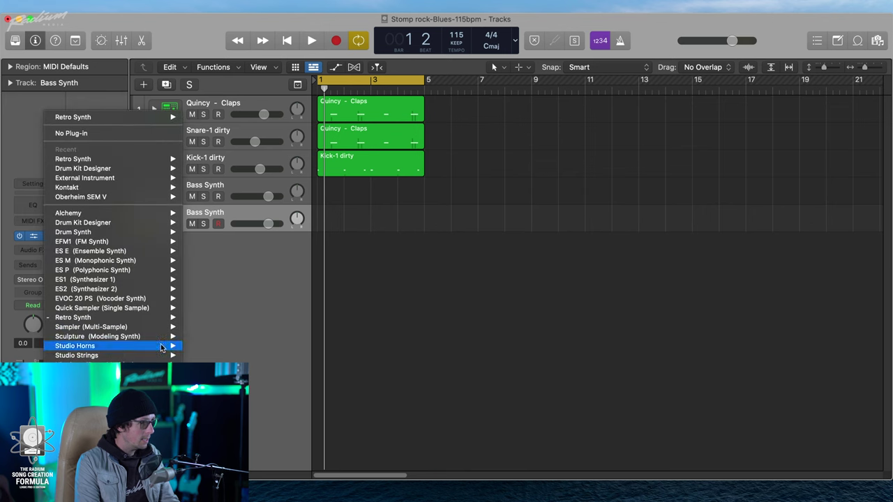
{"action": "mouse_move", "coordinate": [119, 213]}
{"action": "left_click", "coordinate": [213, 216]}
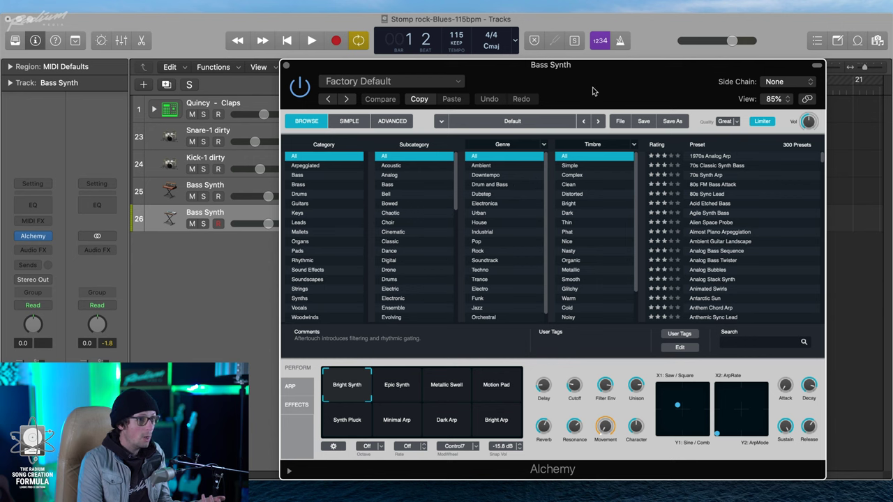
Filter Alchemy's presets to the Bass category, Sub subcategory and Nasty timbre.
{"action": "left_click_drag", "start_coordinate": [593, 91], "coordinate": [501, 92]}
{"action": "left_click", "coordinate": [392, 122]}
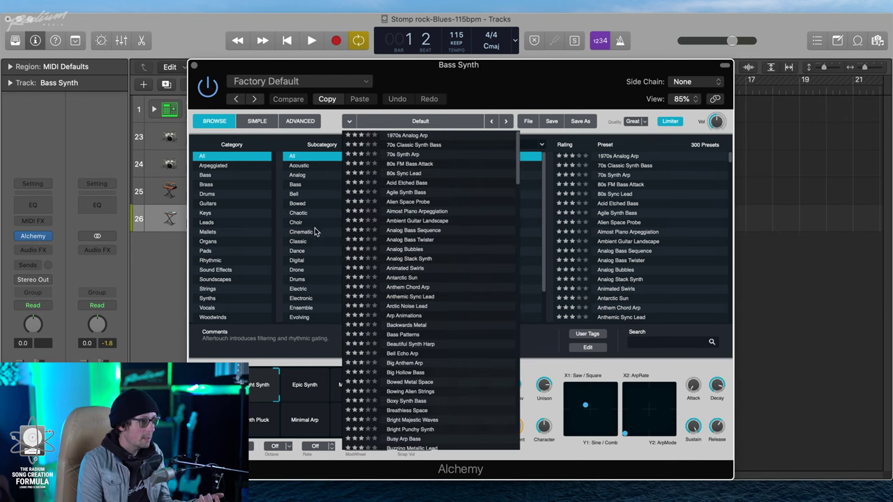
{"action": "left_click", "coordinate": [333, 128]}
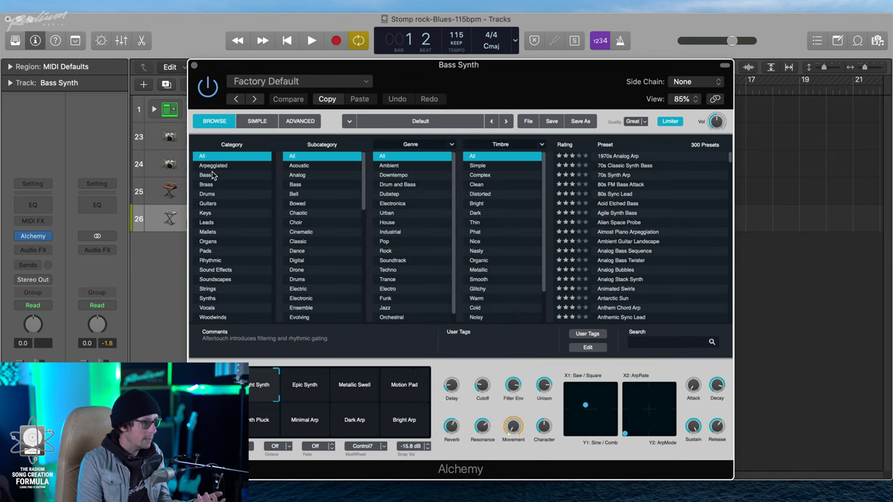
{"action": "left_click", "coordinate": [216, 175]}
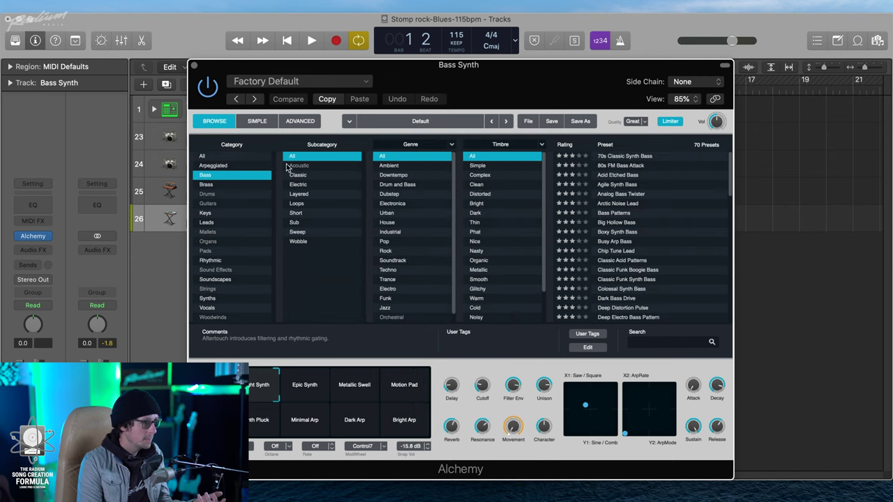
{"action": "left_click", "coordinate": [309, 185]}
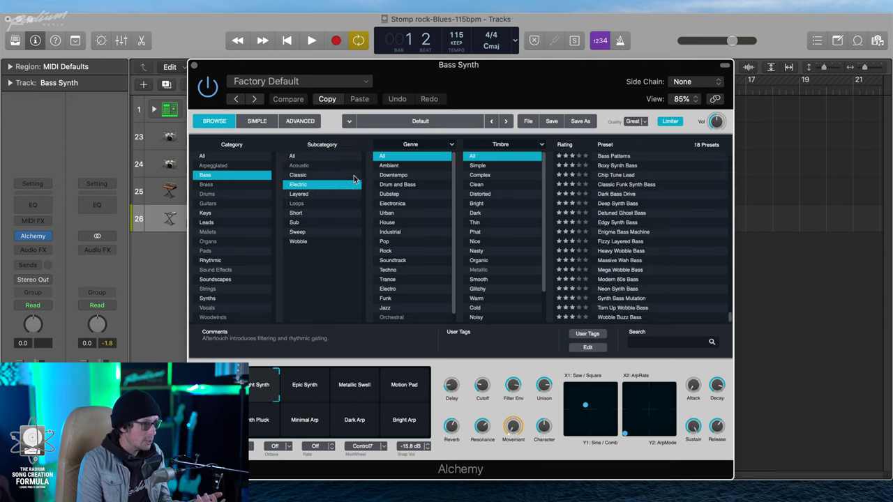
{"action": "left_click", "coordinate": [309, 223]}
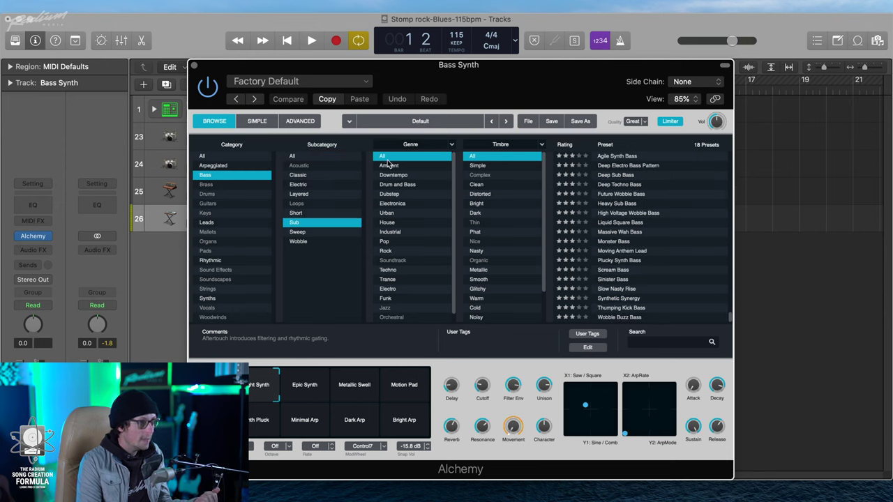
{"action": "left_click", "coordinate": [491, 251]}
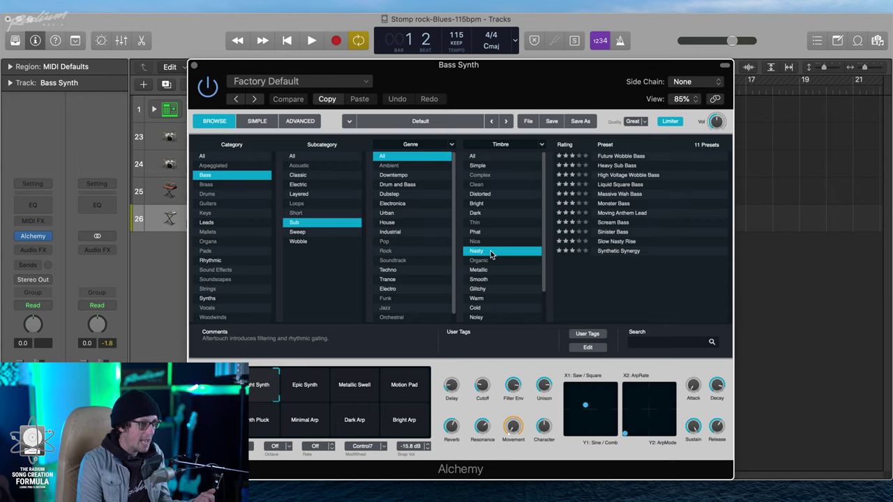
Audition the filtered Alchemy bass presets one by one, from Heavy Sub Bass to Synthetic Synergy.
{"action": "left_click", "coordinate": [628, 166]}
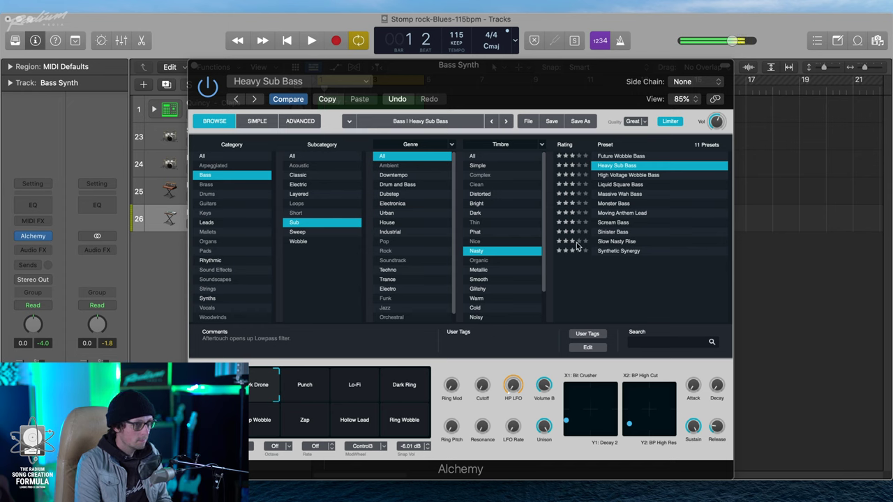
{"action": "left_click", "coordinate": [600, 175]}
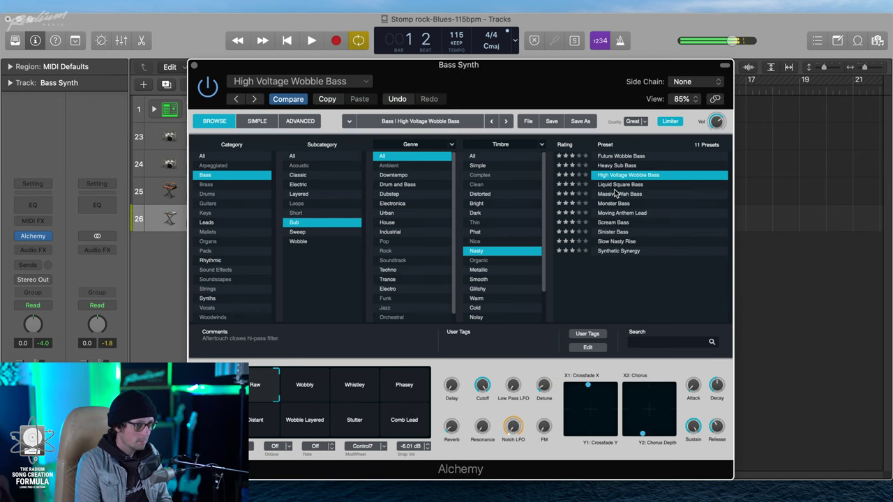
{"action": "left_click", "coordinate": [617, 186]}
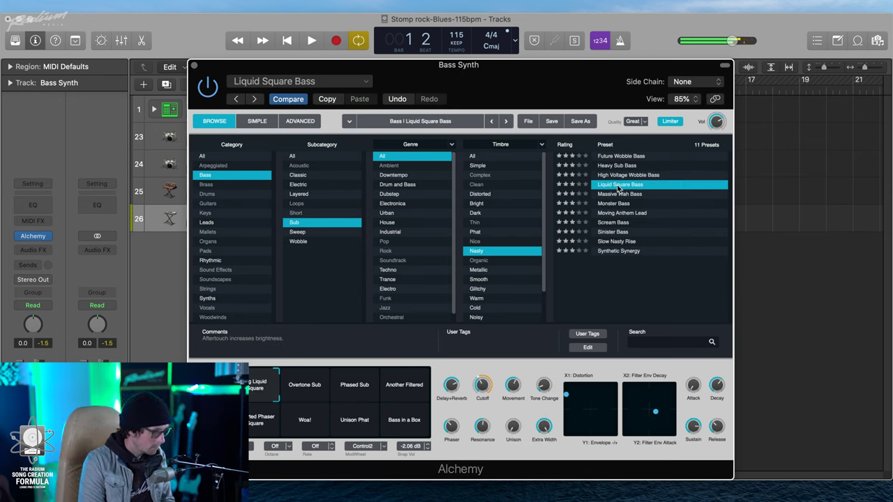
{"action": "left_click", "coordinate": [615, 196]}
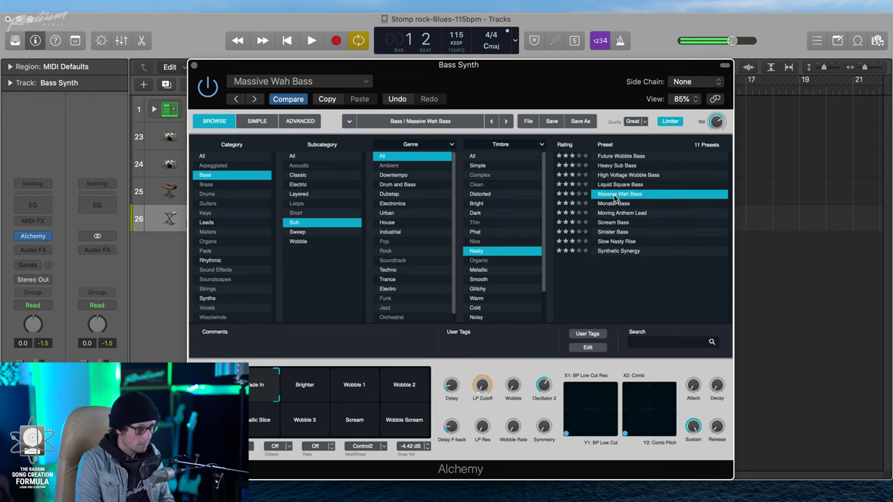
{"action": "key", "text": "Down"}
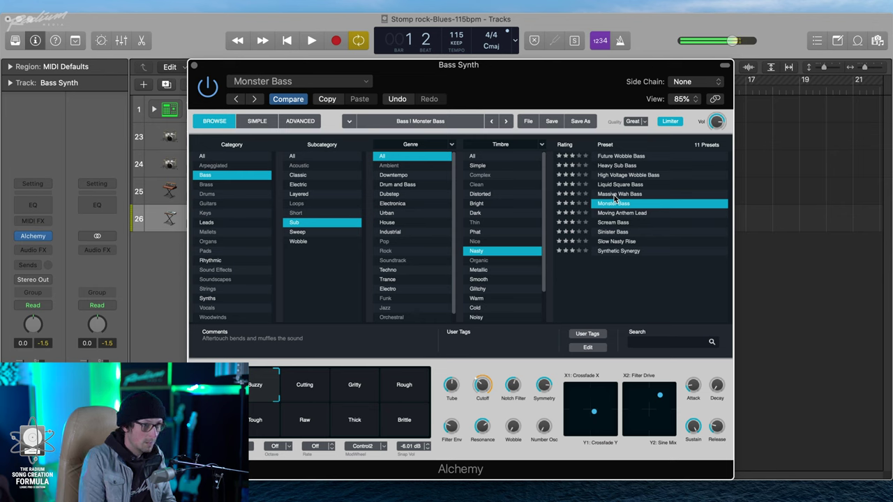
{"action": "left_click", "coordinate": [621, 213]}
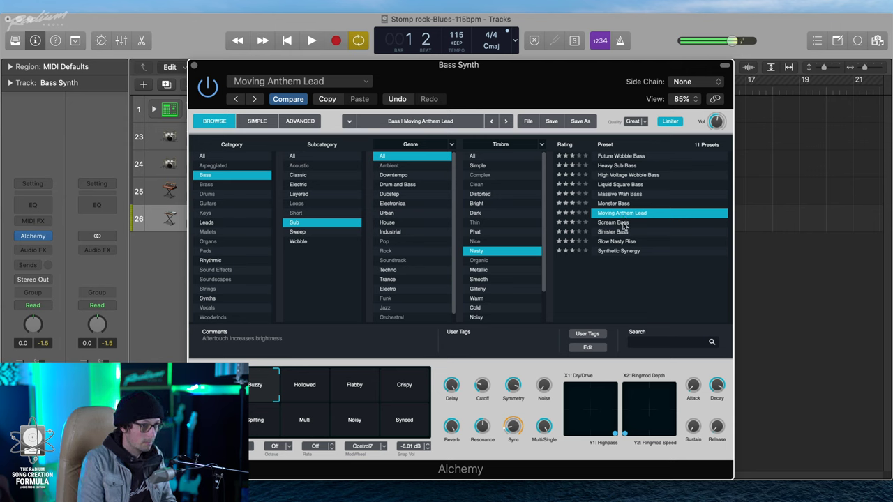
{"action": "left_click", "coordinate": [624, 222]}
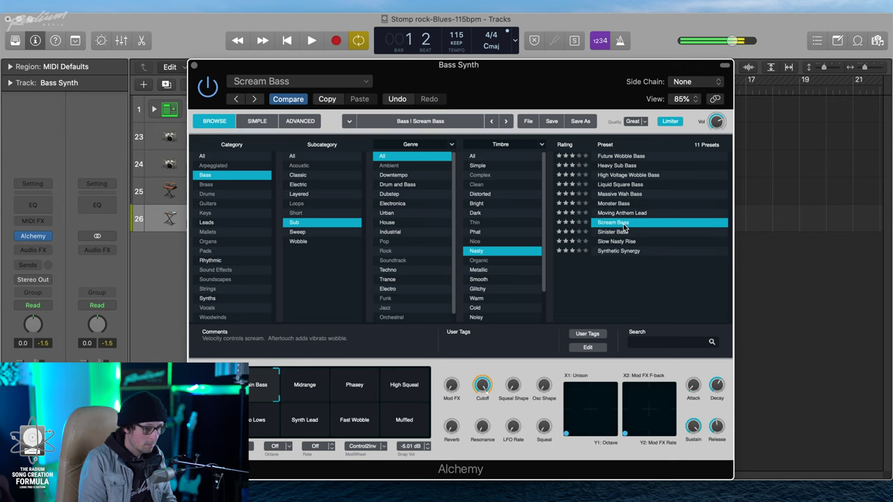
{"action": "key", "text": "Down"}
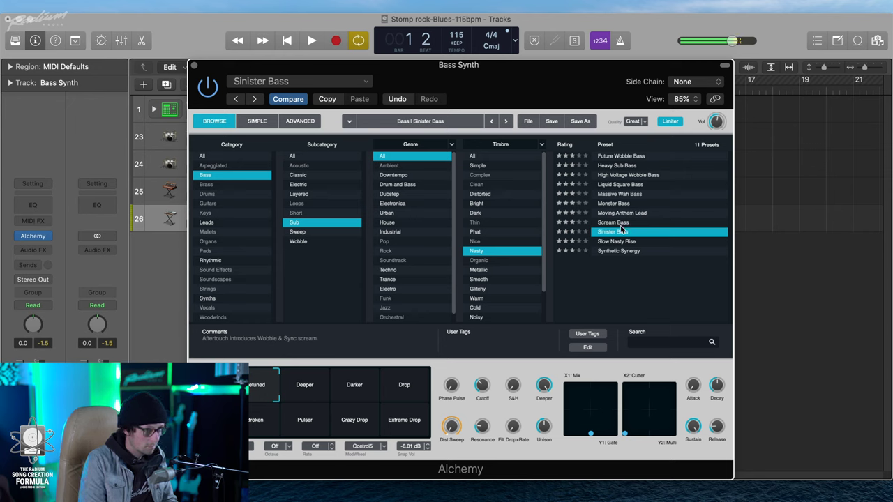
{"action": "left_click", "coordinate": [618, 241]}
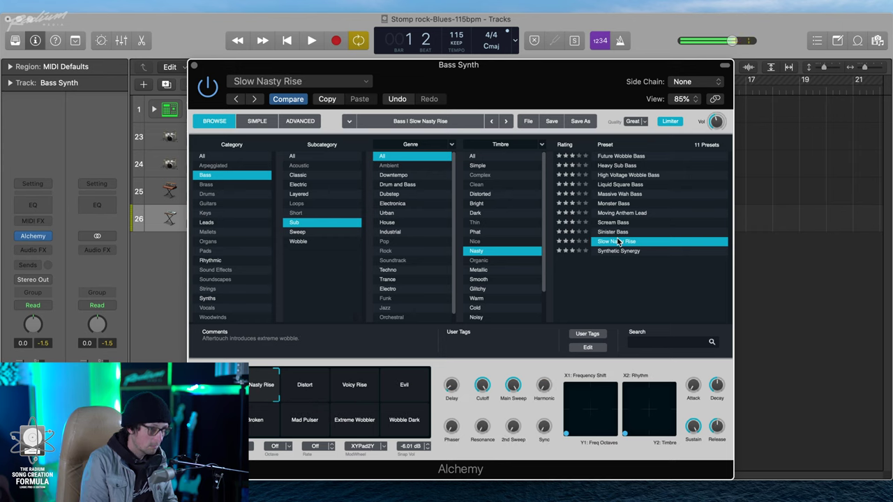
{"action": "key", "text": "Down"}
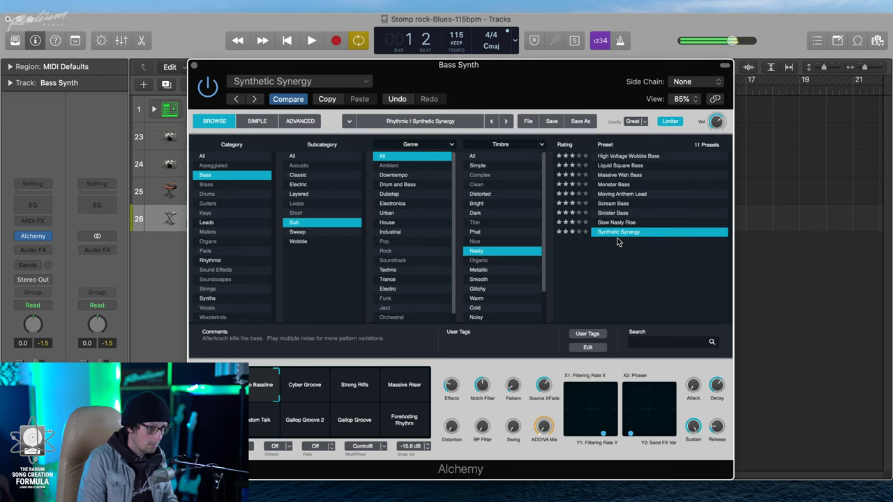
Audition Slow Nasty Rise, then switch the timbre filter to Phat and audition Thumping Kick Bass and Wobble Buzz Bass.
{"action": "key", "text": "Up"}
{"action": "left_click", "coordinate": [499, 232]}
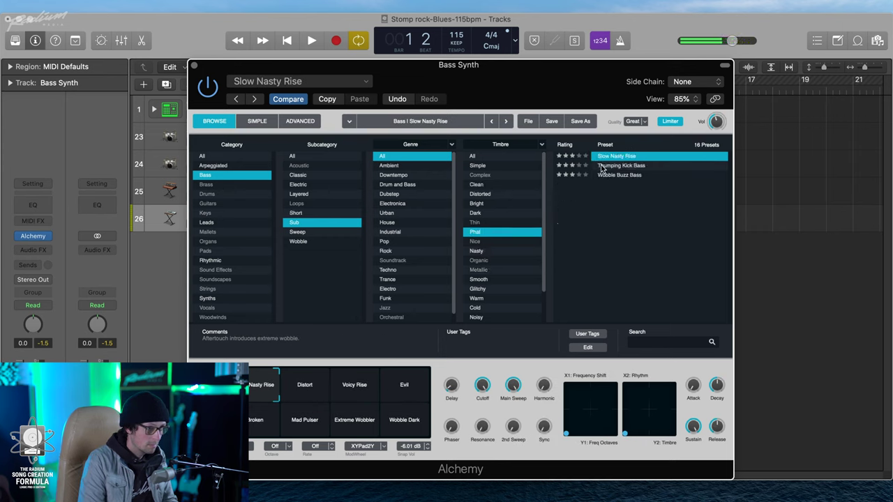
{"action": "left_click", "coordinate": [612, 166]}
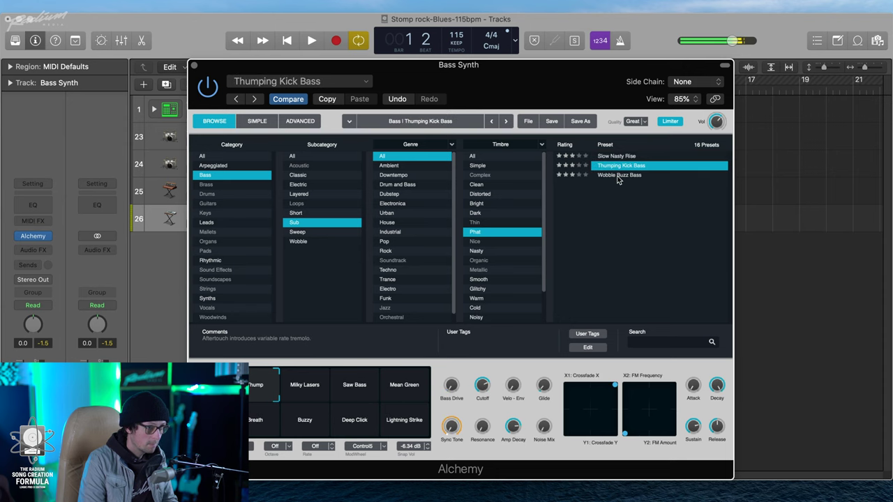
{"action": "left_click", "coordinate": [621, 176]}
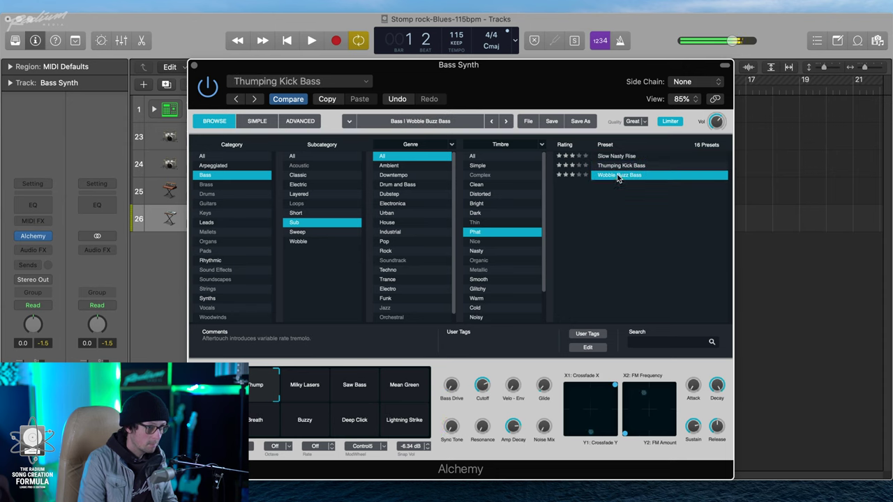
Return the timbre filter to Nasty and load the Monster Bass preset.
{"action": "left_click", "coordinate": [489, 249]}
{"action": "left_click", "coordinate": [604, 187]}
{"action": "left_click", "coordinate": [614, 194]}
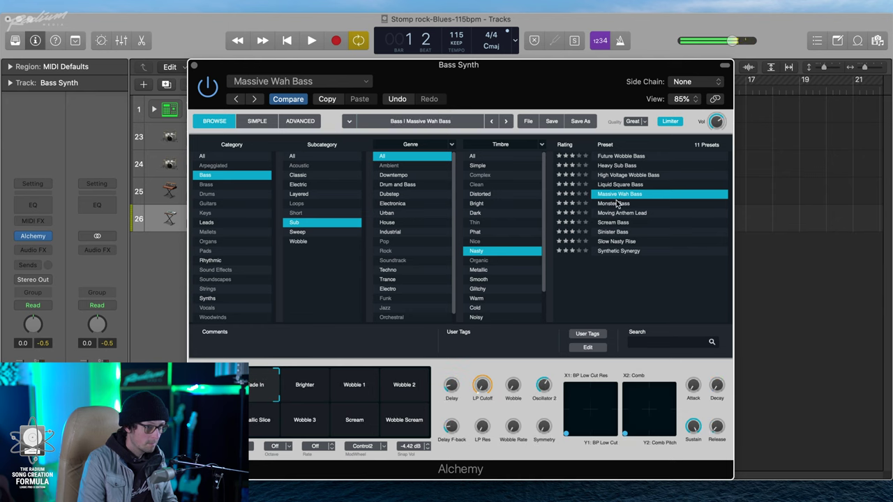
{"action": "left_click", "coordinate": [616, 203]}
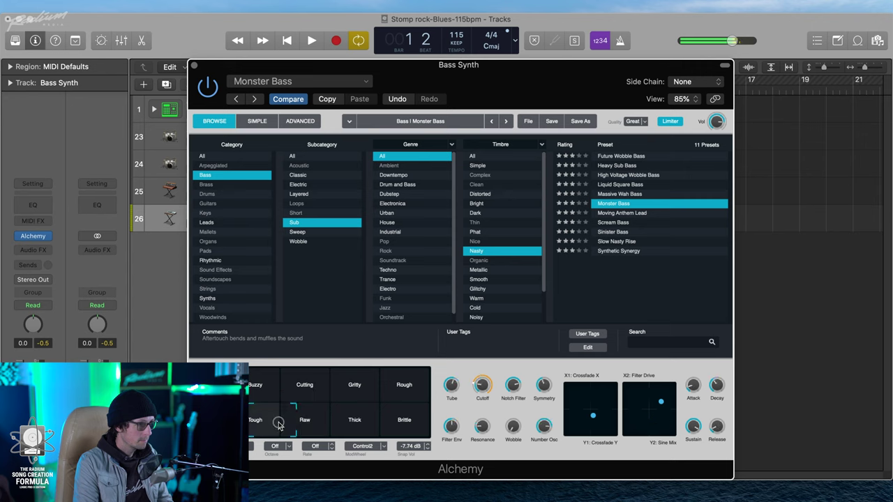
Morph Monster Bass between its Cutting, Gritty, Raw and Thick snapshots, closest to Cutting, and lower Tube to 0.0%.
{"action": "left_click", "coordinate": [323, 390]}
{"action": "left_click_drag", "start_coordinate": [323, 389], "coordinate": [348, 403]}
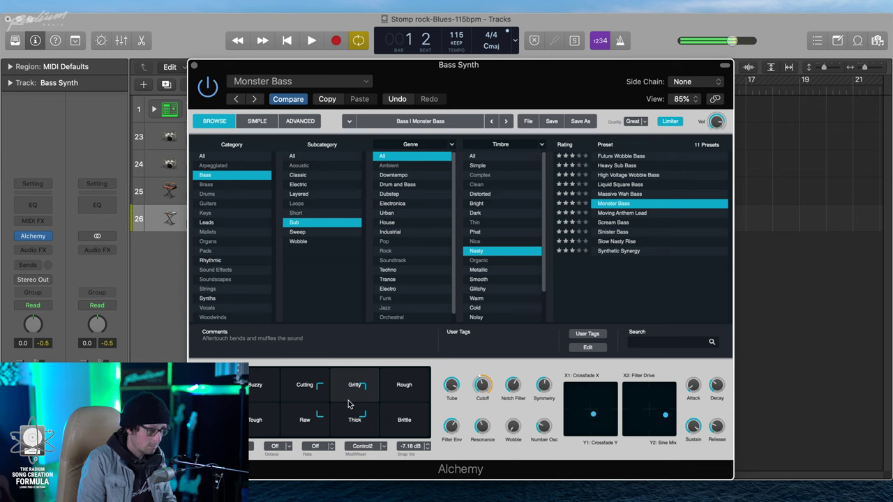
{"action": "mouse_move", "coordinate": [339, 399]}
{"action": "left_mouse_down"}
{"action": "mouse_move", "coordinate": [309, 391]}
{"action": "mouse_move", "coordinate": [325, 396]}
{"action": "left_mouse_up"}
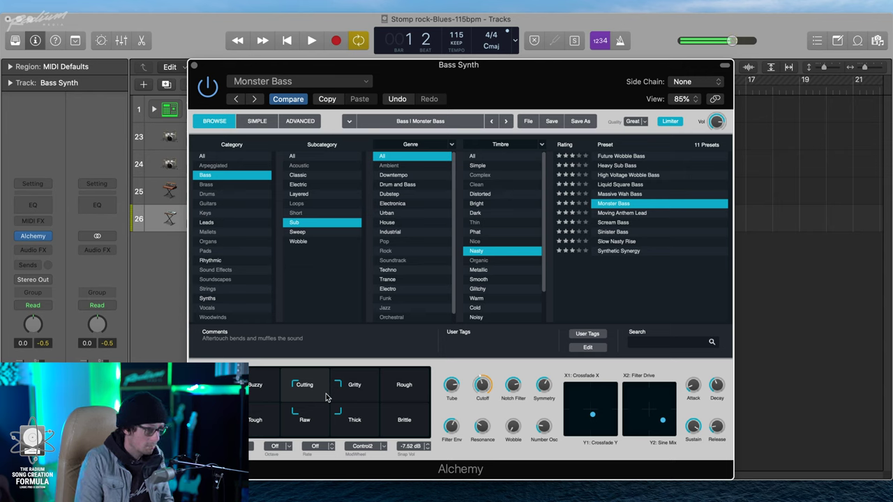
{"action": "left_click_drag", "start_coordinate": [452, 388], "coordinate": [450, 427]}
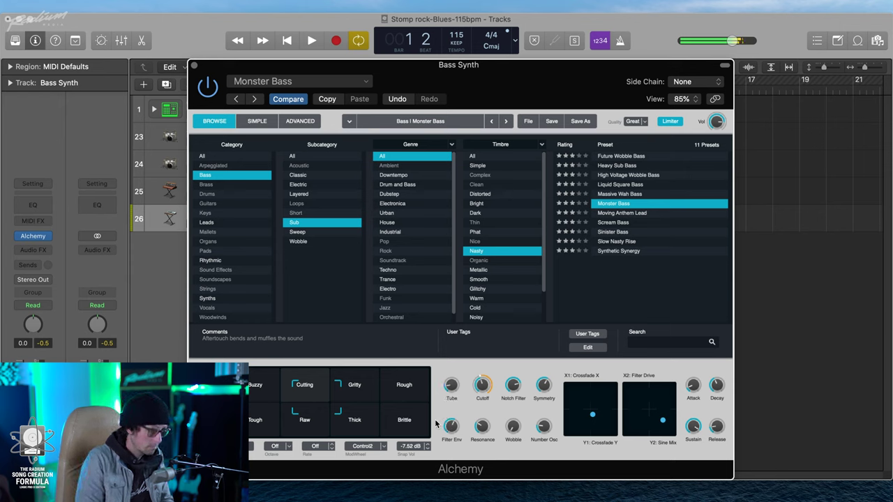
{"action": "left_click", "coordinate": [787, 166]}
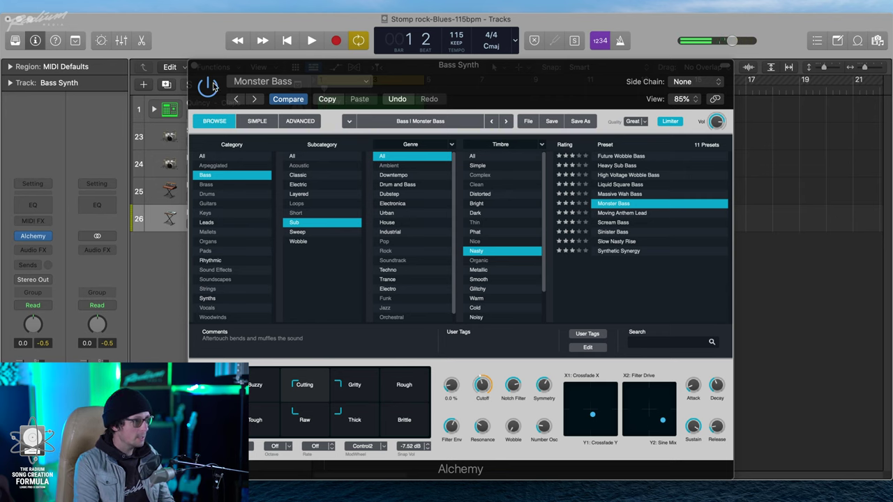
{"action": "left_click", "coordinate": [194, 67]}
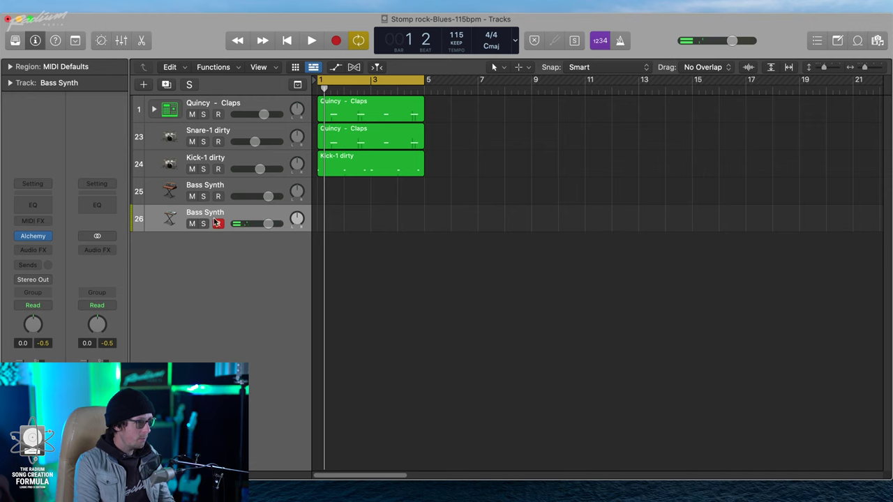
Insert Pro-Q 3 on the Alchemy Bass Synth track with a 24 dB/oct low cut at about 22 Hz.
{"action": "left_click", "coordinate": [46, 252]}
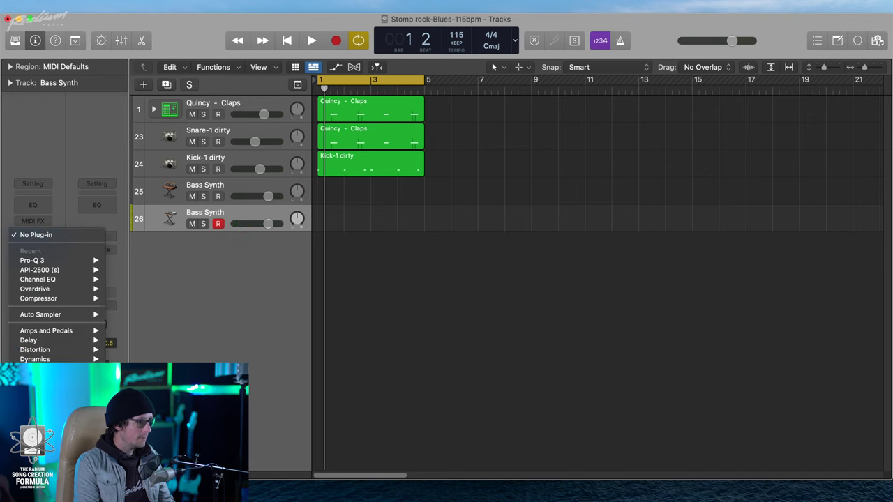
{"action": "mouse_move", "coordinate": [49, 463]}
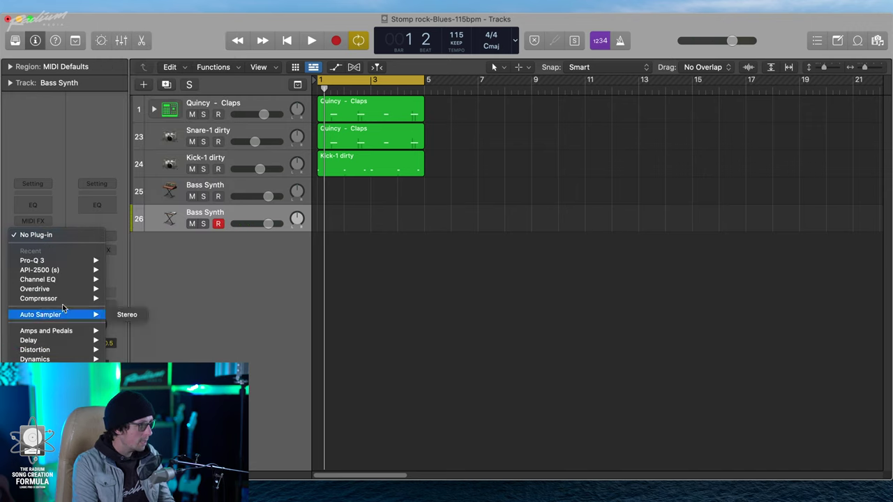
{"action": "left_click", "coordinate": [65, 264]}
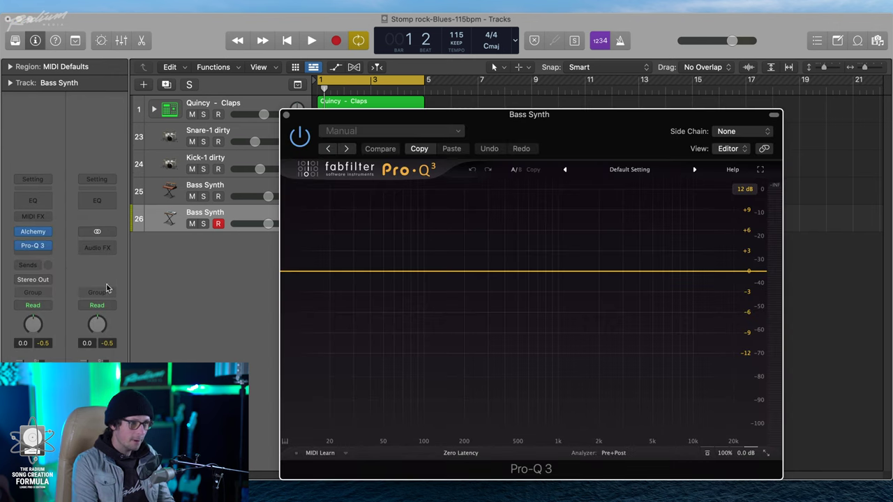
{"action": "double_click", "coordinate": [309, 271]}
{"action": "left_click", "coordinate": [316, 252]}
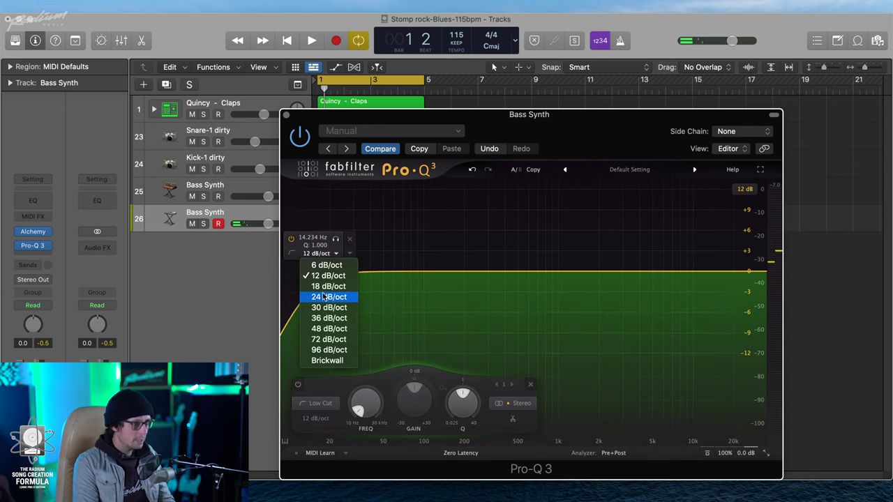
{"action": "left_click", "coordinate": [323, 297]}
{"action": "left_click_drag", "start_coordinate": [319, 275], "coordinate": [335, 269]}
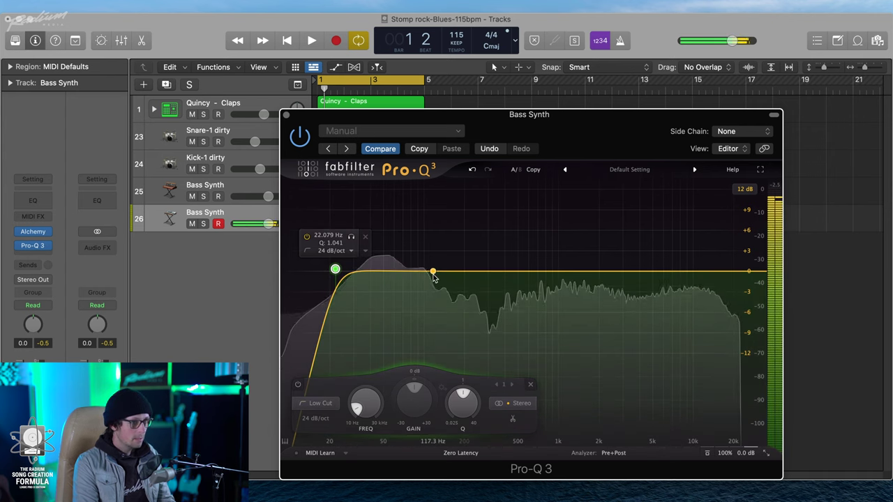
Add a bell cut of about 1.3 dB near 44 Hz and a bell boost of about 4.65 dB near 510 Hz in Pro-Q 3.
{"action": "left_click", "coordinate": [385, 274]}
{"action": "left_click_drag", "start_coordinate": [386, 276], "coordinate": [377, 282]}
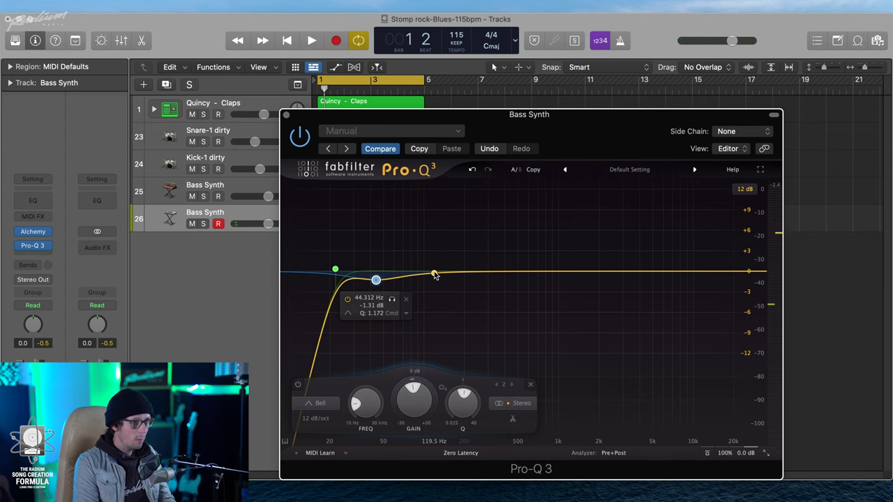
{"action": "left_click_drag", "start_coordinate": [434, 274], "coordinate": [527, 239]}
{"action": "left_click", "coordinate": [538, 208]}
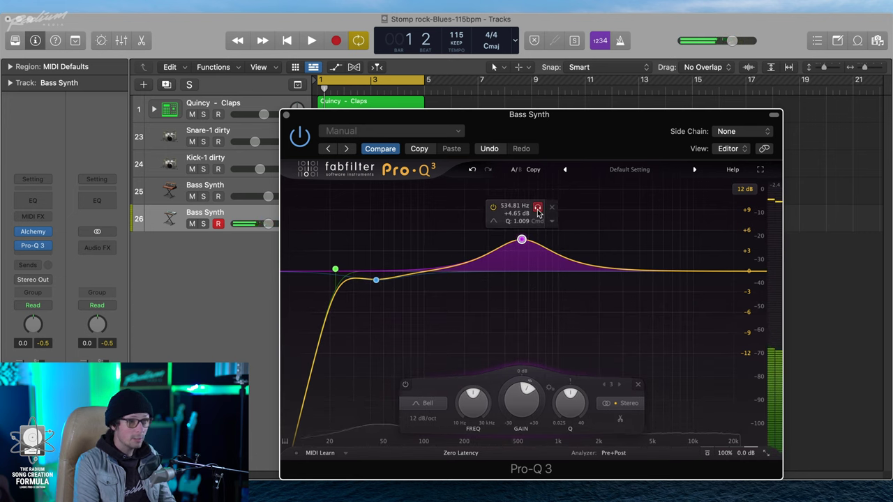
{"action": "mouse_move", "coordinate": [538, 210]}
{"action": "left_mouse_down"}
{"action": "mouse_move", "coordinate": [507, 211]}
{"action": "mouse_move", "coordinate": [589, 216]}
{"action": "mouse_move", "coordinate": [534, 215]}
{"action": "left_mouse_up"}
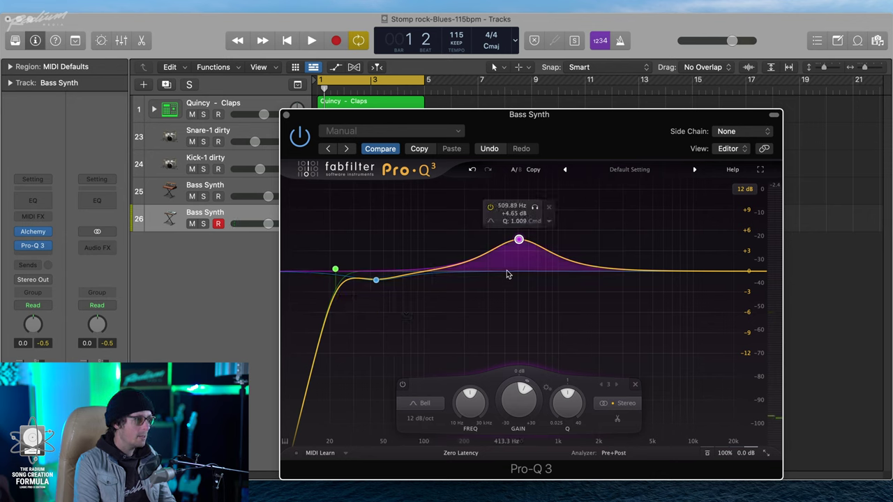
Try a stereo Overdrive after Pro-Q 3 with its tone at 1600 Hz.
{"action": "left_click", "coordinate": [45, 247]}
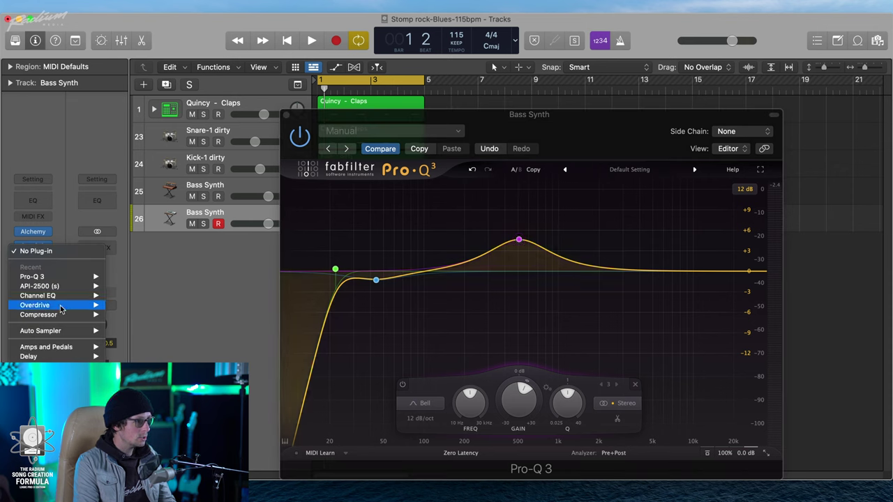
{"action": "left_click", "coordinate": [129, 305]}
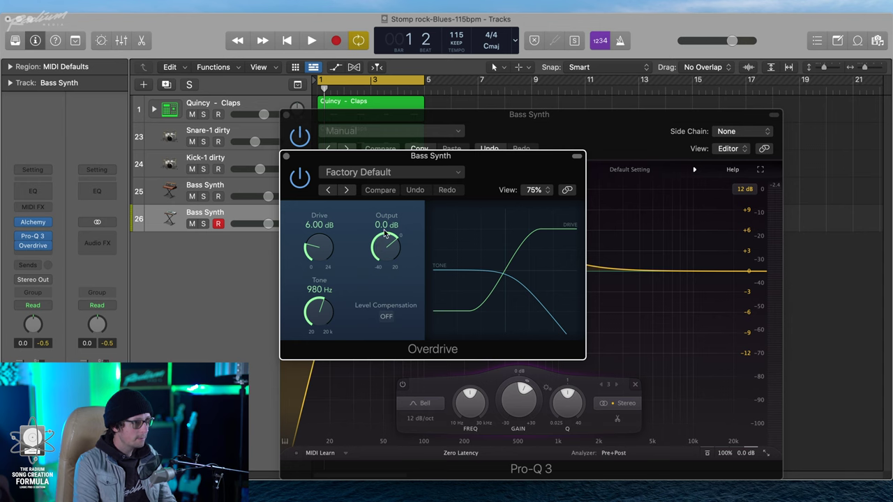
{"action": "left_click_drag", "start_coordinate": [313, 245], "coordinate": [312, 244]}
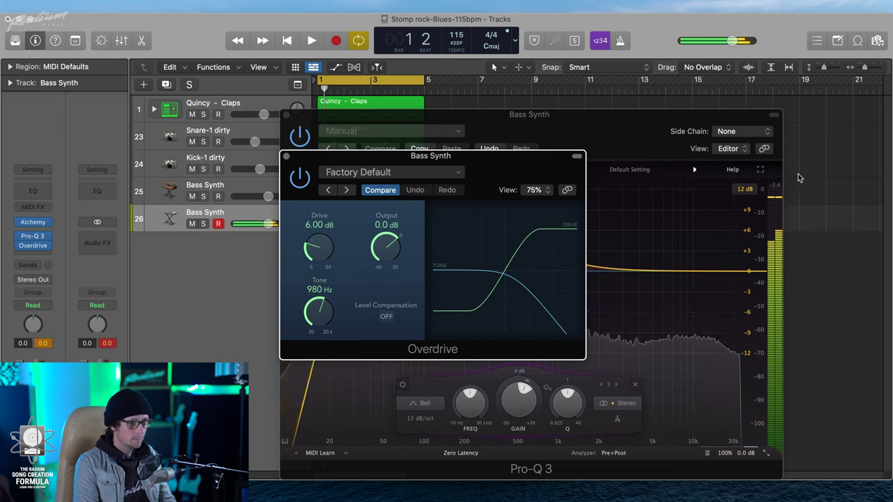
{"action": "mouse_move", "coordinate": [316, 312]}
{"action": "left_mouse_down"}
{"action": "mouse_move", "coordinate": [303, 365]}
{"action": "mouse_move", "coordinate": [326, 313]}
{"action": "mouse_move", "coordinate": [319, 316]}
{"action": "left_mouse_up"}
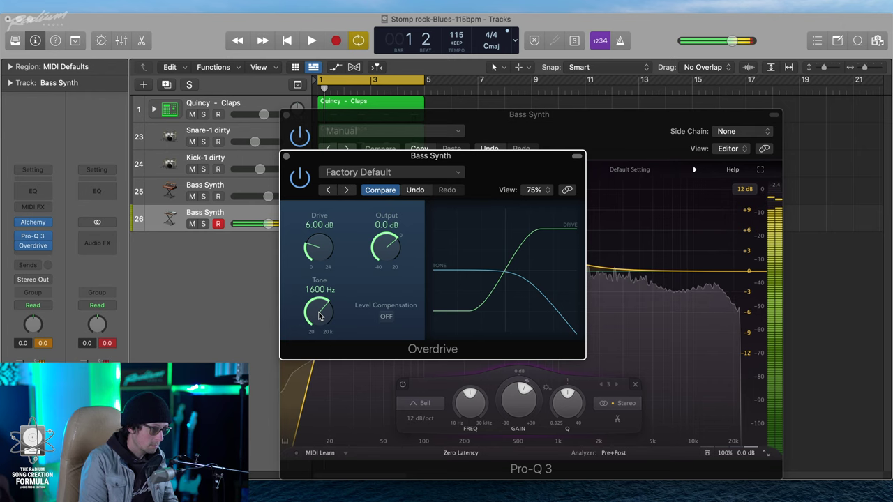
{"action": "left_click", "coordinate": [780, 171]}
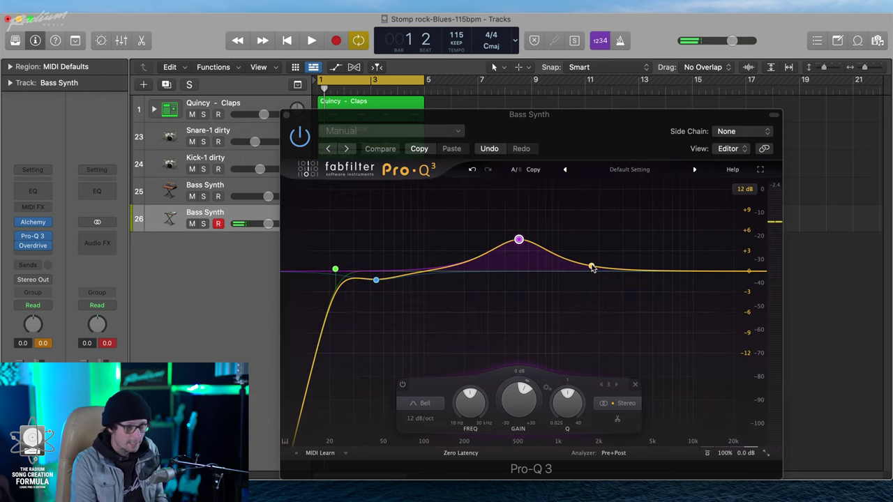
Replace the Overdrive insert with a stereo Distortion plug-in and load its Warm Distortion preset.
{"action": "left_click", "coordinate": [47, 246]}
{"action": "mouse_move", "coordinate": [70, 350]}
{"action": "mouse_move", "coordinate": [182, 359]}
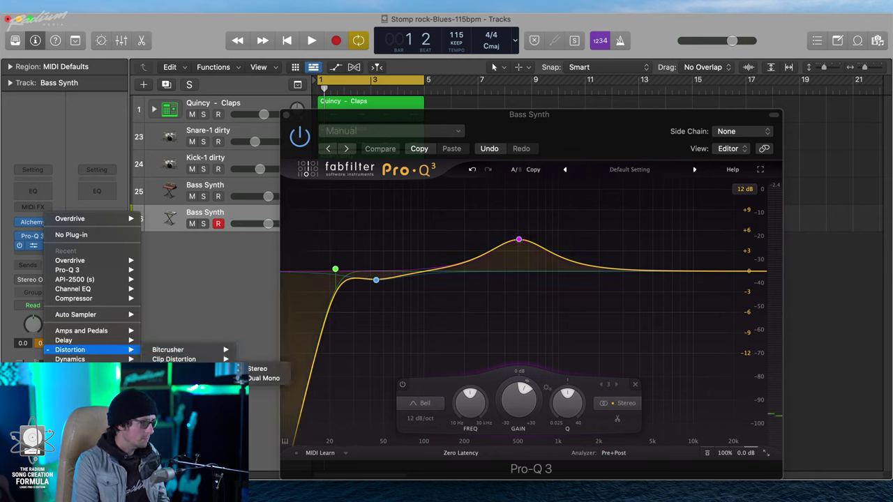
{"action": "left_click", "coordinate": [257, 369]}
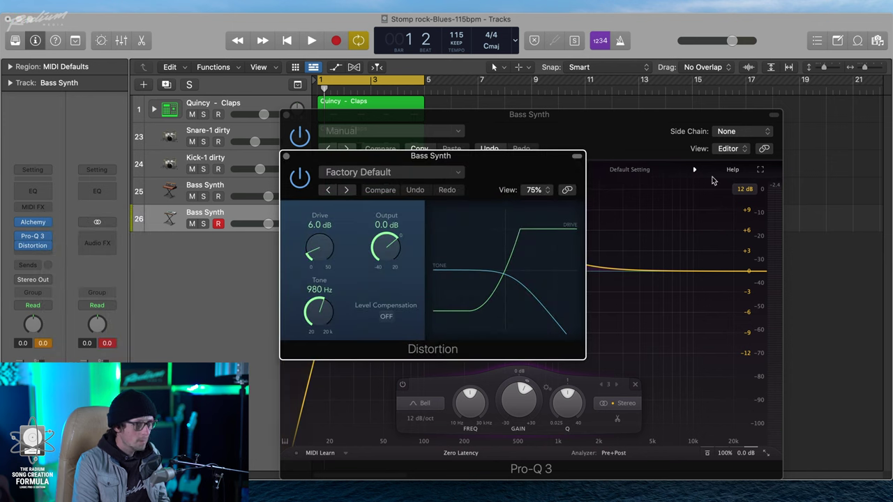
{"action": "left_click", "coordinate": [424, 175]}
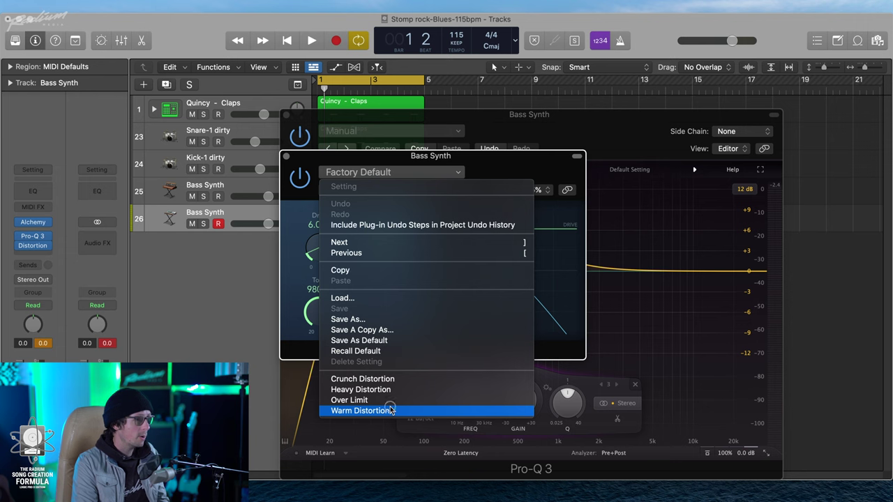
{"action": "left_click", "coordinate": [391, 411]}
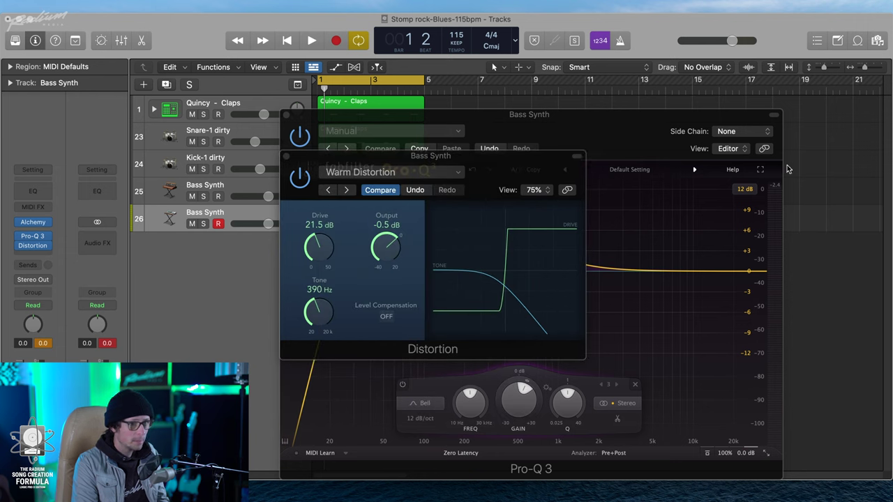
Set the Distortion's drive to 18.0 dB, tone to 4400 Hz and output to -11.0 dB.
{"action": "key", "text": "space"}
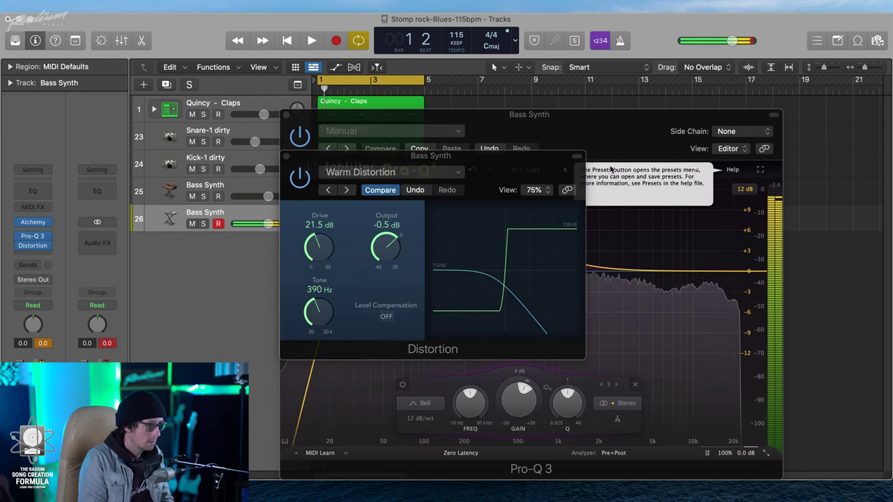
{"action": "left_click_drag", "start_coordinate": [391, 253], "coordinate": [389, 273]}
{"action": "left_click_drag", "start_coordinate": [318, 248], "coordinate": [322, 270]}
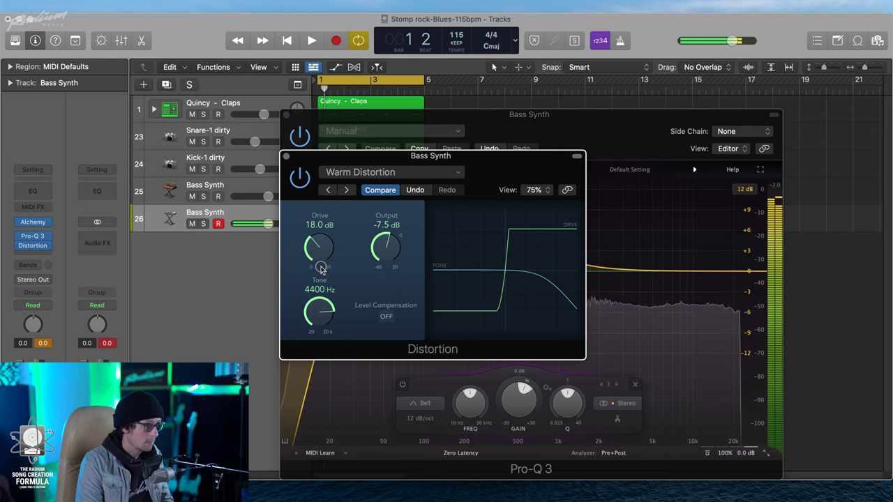
{"action": "left_click_drag", "start_coordinate": [397, 246], "coordinate": [374, 260]}
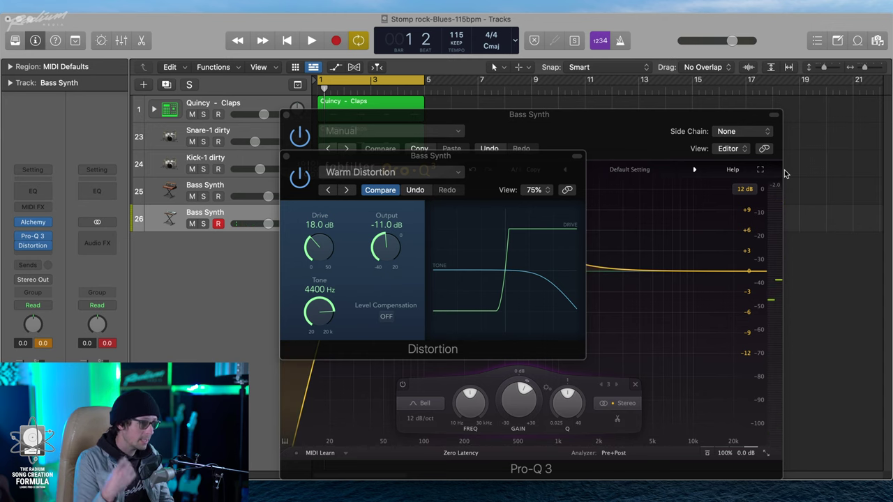
{"action": "left_click", "coordinate": [286, 155]}
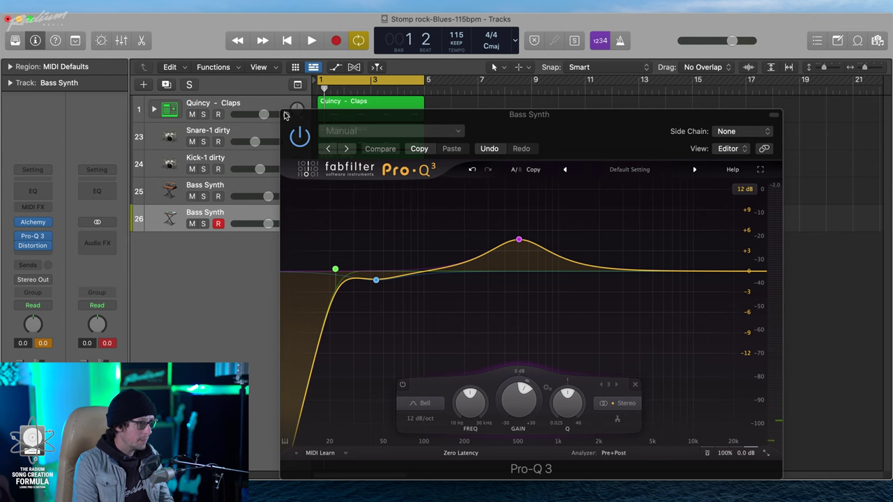
Add a Pro-Q 3 bell cut of about 1.3 dB near 76 Hz and lower the mid boost to about +2.7 dB near 520 Hz.
{"action": "left_click_drag", "start_coordinate": [427, 274], "coordinate": [408, 281]}
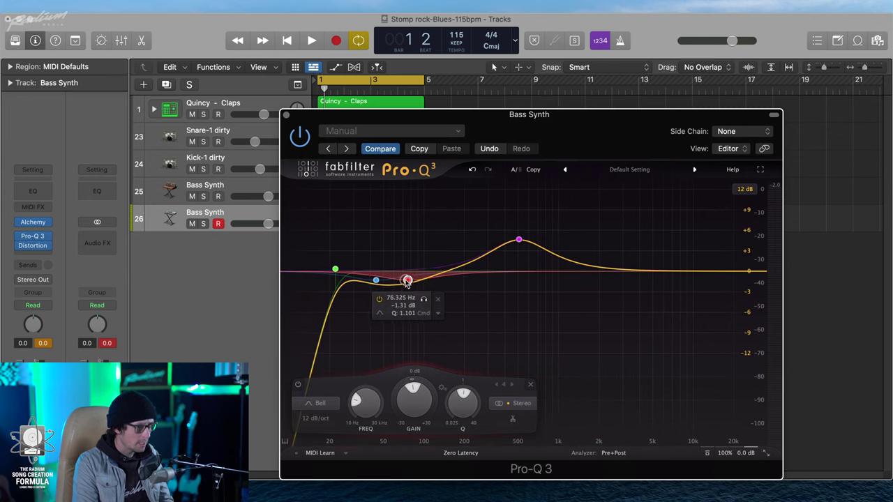
{"action": "left_click_drag", "start_coordinate": [519, 241], "coordinate": [520, 253]}
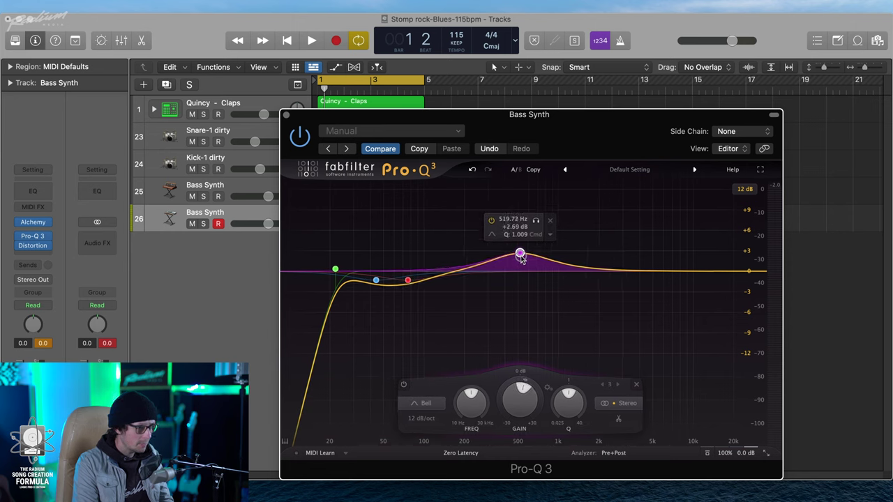
Raise the low cut in Pro-Q 3 to about 24 Hz and close the equalizer.
{"action": "left_click", "coordinate": [336, 272]}
{"action": "left_click_drag", "start_coordinate": [337, 273], "coordinate": [340, 271]}
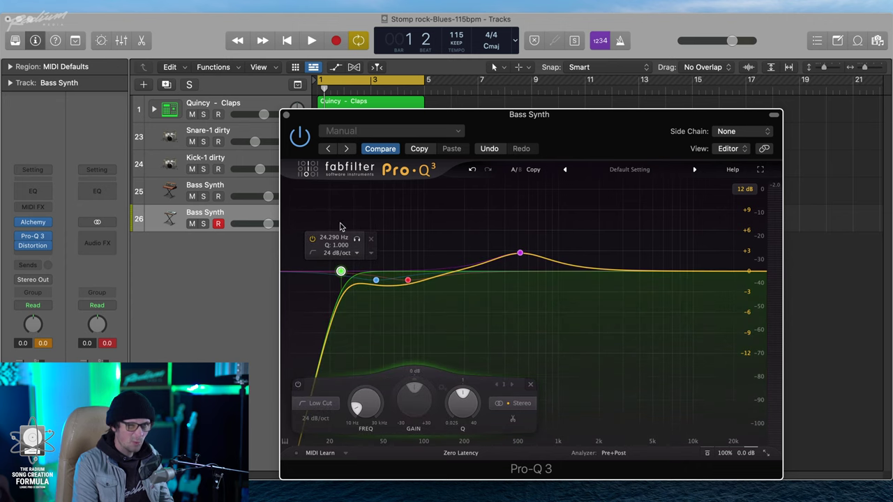
{"action": "left_click", "coordinate": [287, 116]}
Insert a stereo CLA-76 compressor between Pro-Q 3 and Distortion on the Alchemy bass track and move its window clear.
{"action": "mouse_move", "coordinate": [30, 253]}
{"action": "mouse_move", "coordinate": [35, 245]}
{"action": "left_mouse_down"}
{"action": "mouse_move", "coordinate": [40, 256]}
{"action": "mouse_move", "coordinate": [38, 239]}
{"action": "left_mouse_up"}
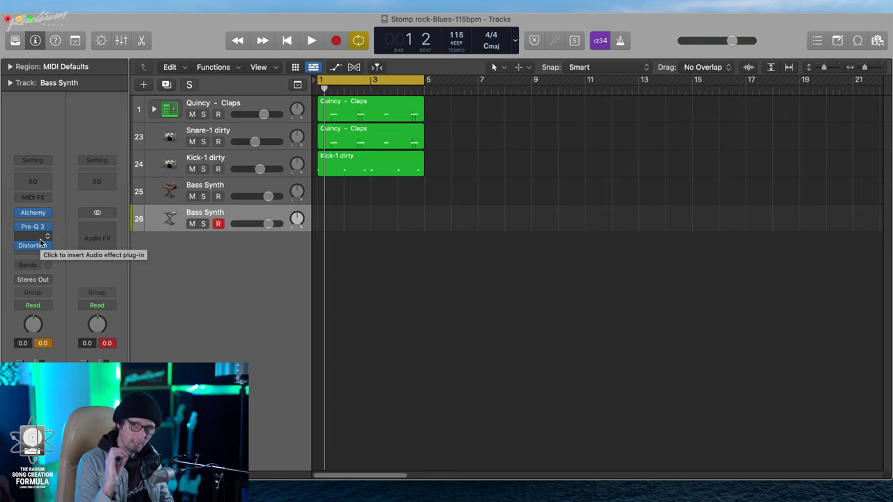
{"action": "left_click", "coordinate": [40, 238]}
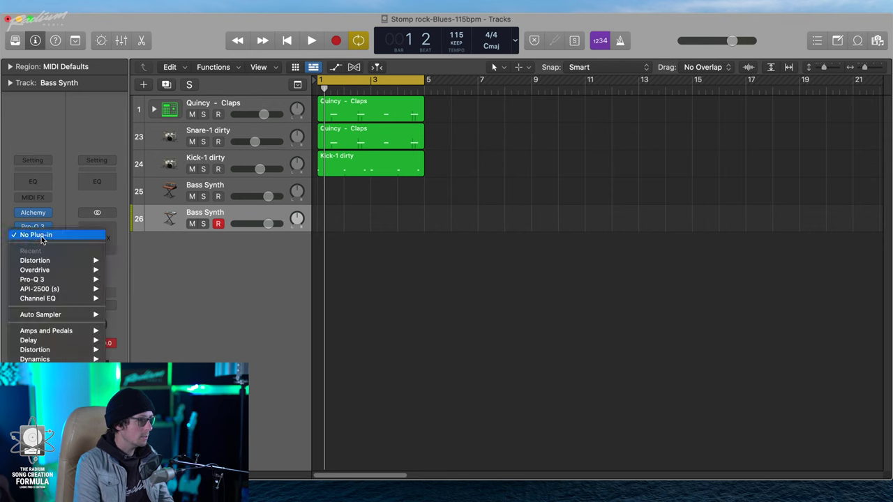
{"action": "mouse_move", "coordinate": [55, 466]}
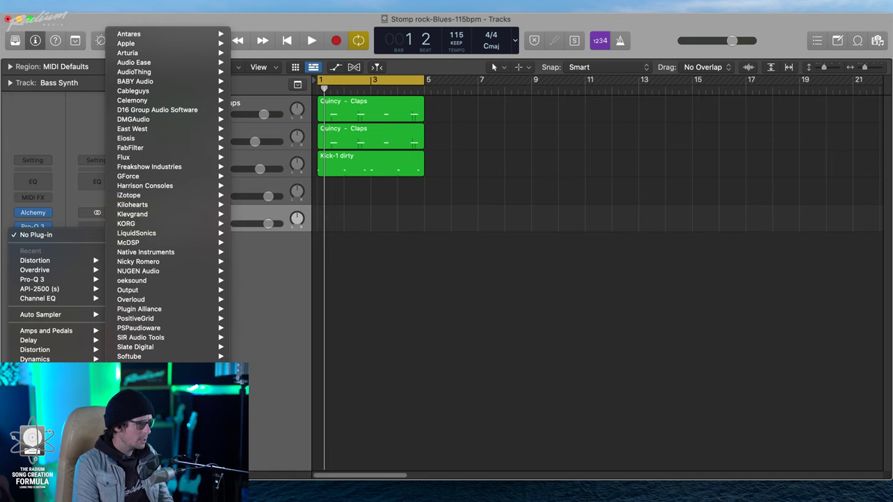
{"action": "mouse_move", "coordinate": [161, 415]}
{"action": "mouse_move", "coordinate": [250, 447]}
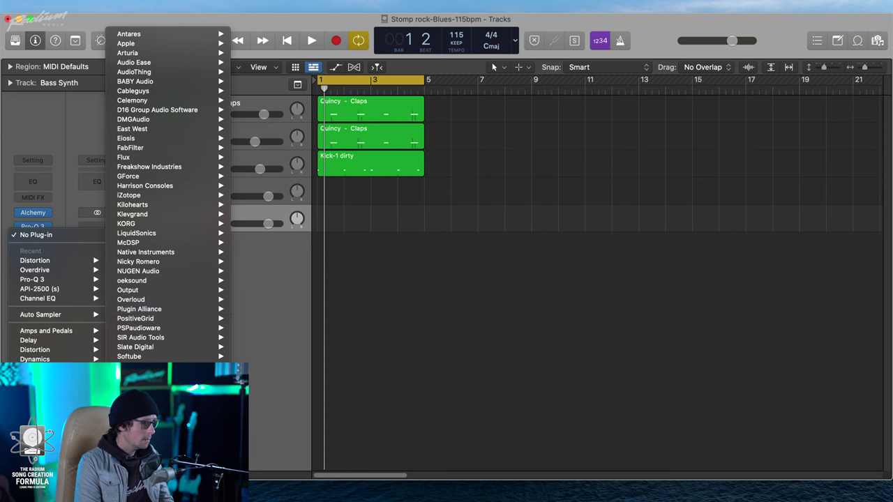
{"action": "mouse_move", "coordinate": [281, 239]}
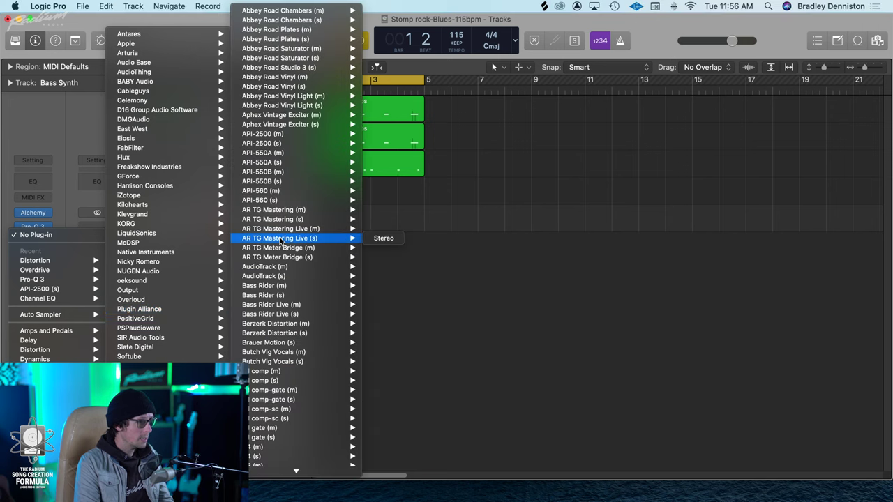
{"action": "scroll", "coordinate": [319, 215], "scroll_direction": "down", "scroll_amount": 10}
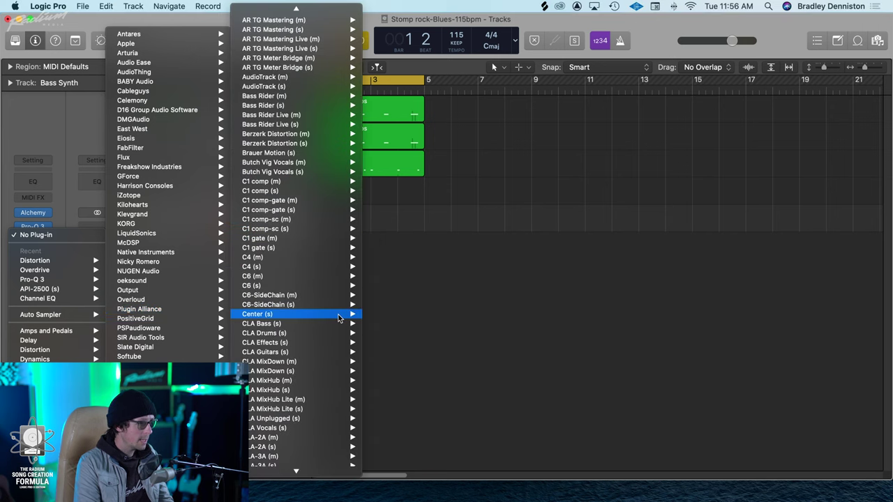
{"action": "scroll", "coordinate": [339, 319], "scroll_direction": "down", "scroll_amount": 3}
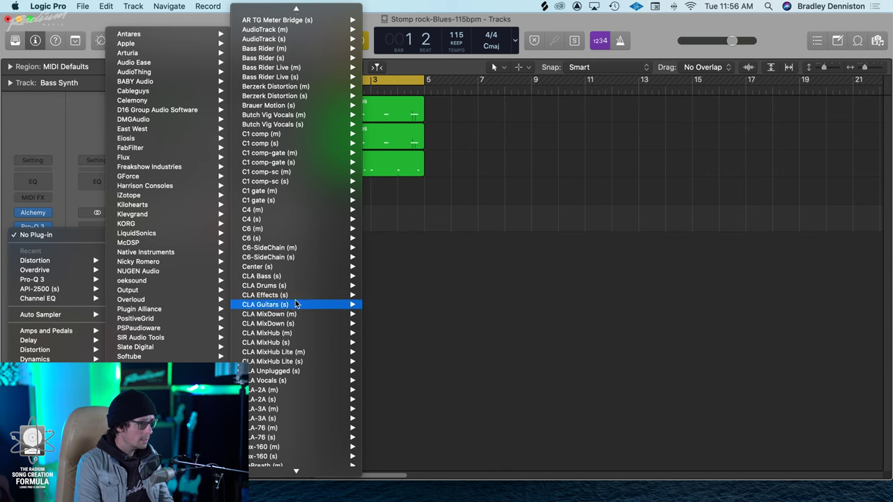
{"action": "scroll", "coordinate": [281, 371], "scroll_direction": "down", "scroll_amount": 5}
{"action": "mouse_move", "coordinate": [271, 327]}
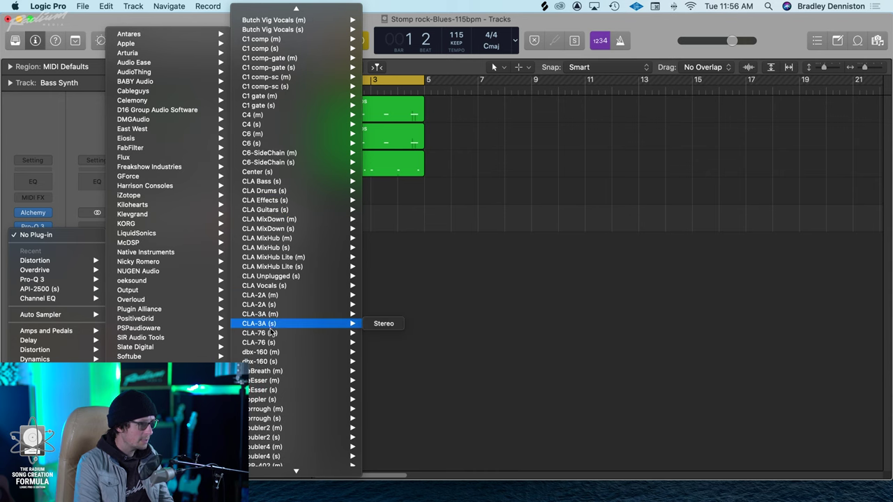
{"action": "left_click", "coordinate": [279, 343]}
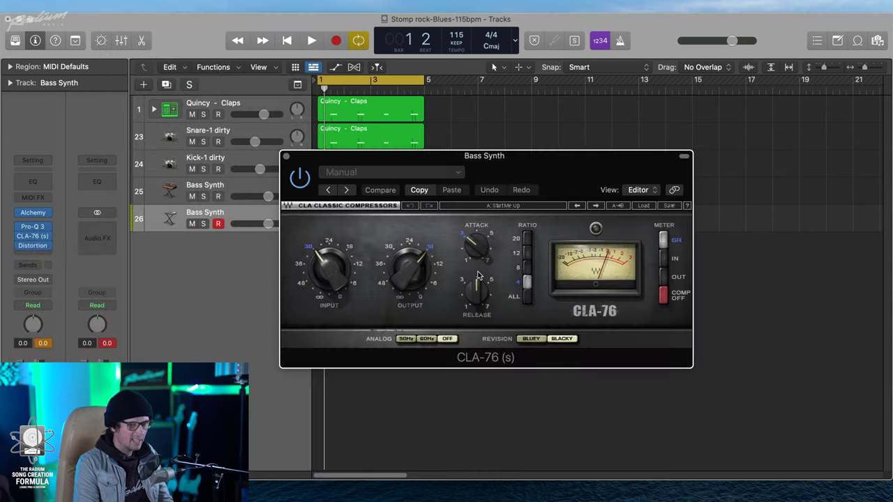
{"action": "left_click_drag", "start_coordinate": [558, 178], "coordinate": [494, 172]}
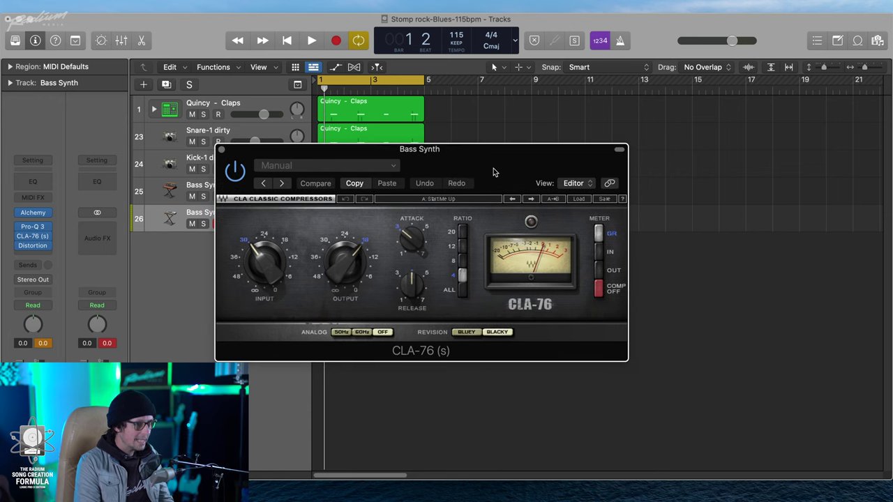
Switch the CLA-76 to its Bluey revision and look through the factory presets without loading one.
{"action": "left_click", "coordinate": [466, 333]}
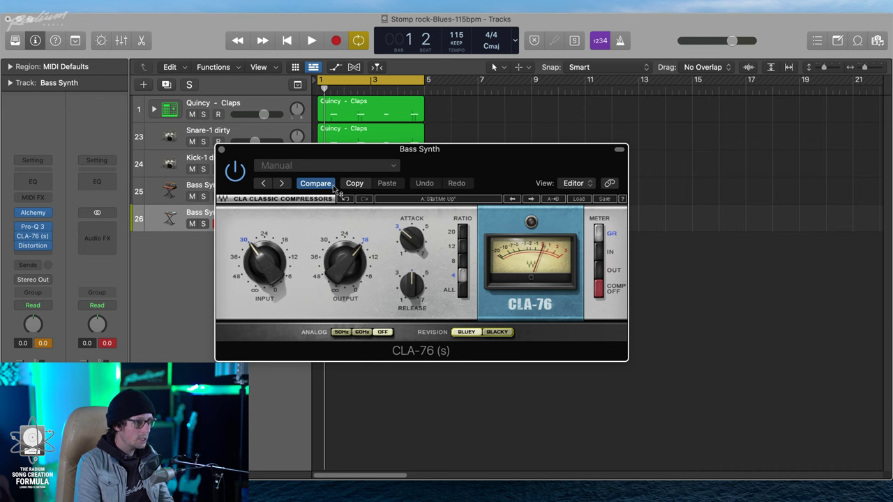
{"action": "left_click", "coordinate": [389, 168]}
{"action": "mouse_move", "coordinate": [329, 373]}
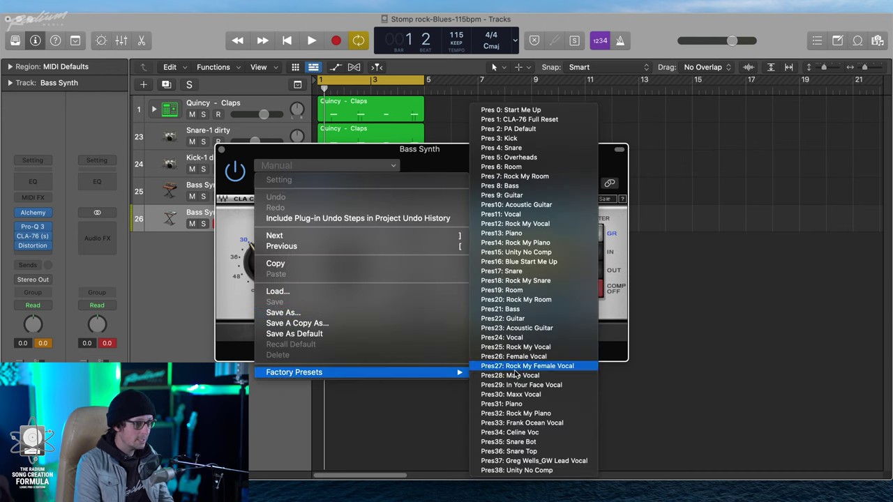
{"action": "left_click", "coordinate": [233, 322]}
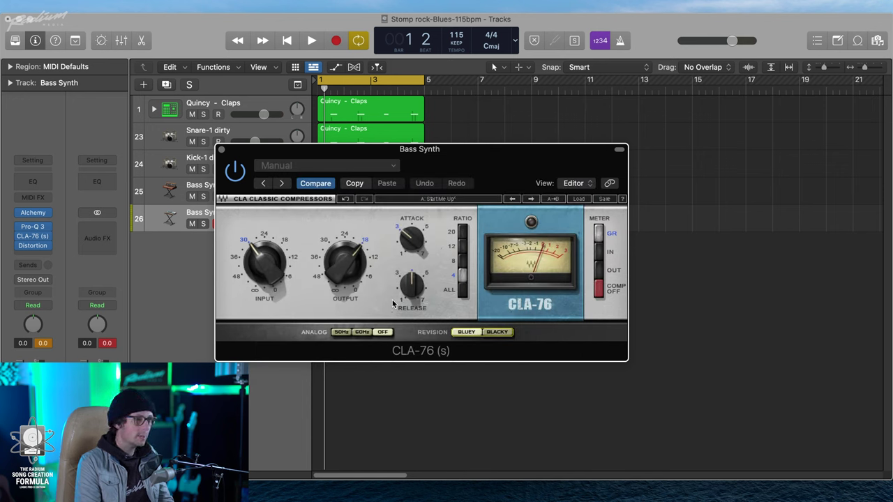
Set the CLA-76's attack between 3 and 4 and its release to just under 6.
{"action": "left_click_drag", "start_coordinate": [412, 238], "coordinate": [412, 164]}
{"action": "left_click_drag", "start_coordinate": [461, 79], "coordinate": [452, 210]}
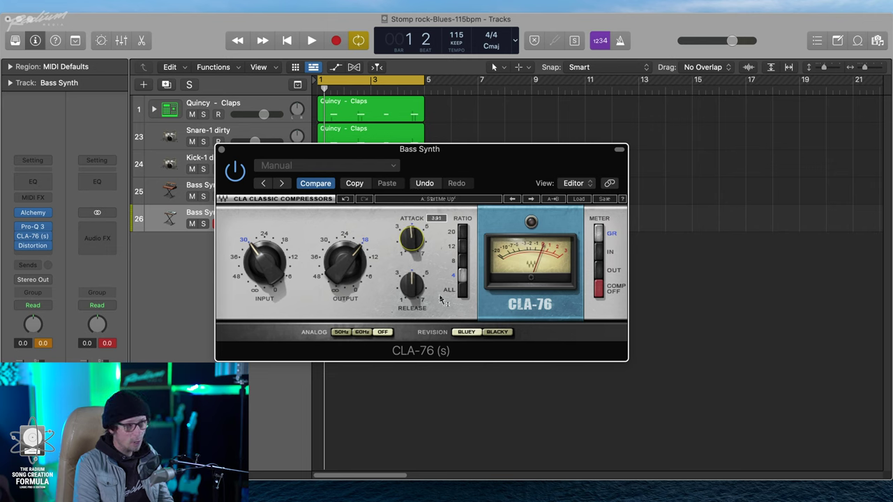
{"action": "left_click_drag", "start_coordinate": [449, 91], "coordinate": [412, 318]}
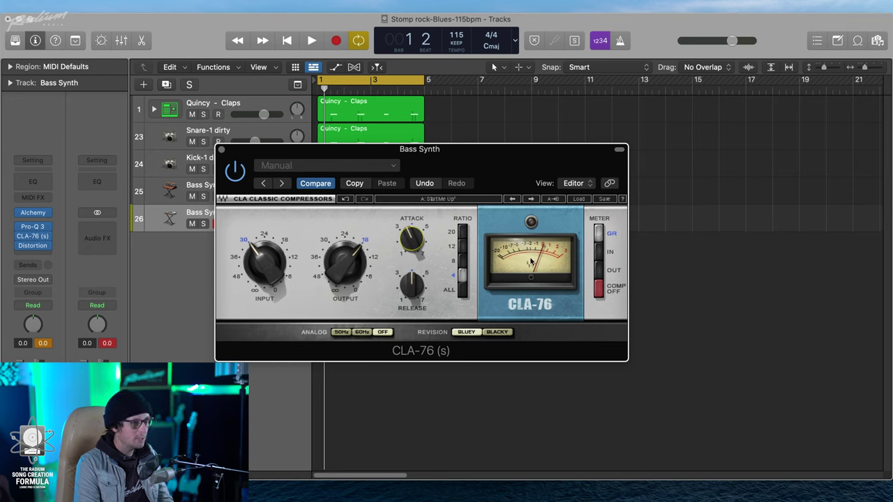
{"action": "left_click_drag", "start_coordinate": [412, 288], "coordinate": [457, 209]}
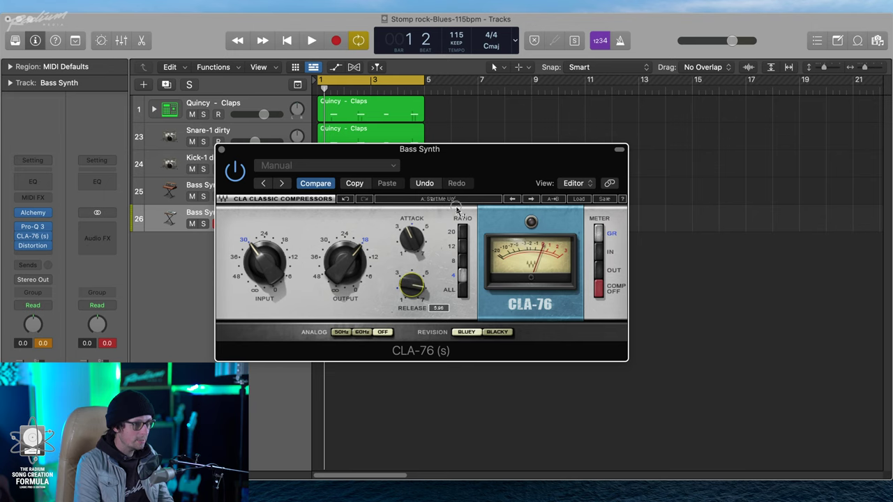
{"action": "left_click", "coordinate": [783, 170]}
Lower the CLA-76's input to about -40 while playing the bass, keeping the output at 18.
{"action": "left_click_drag", "start_coordinate": [258, 268], "coordinate": [251, 340]}
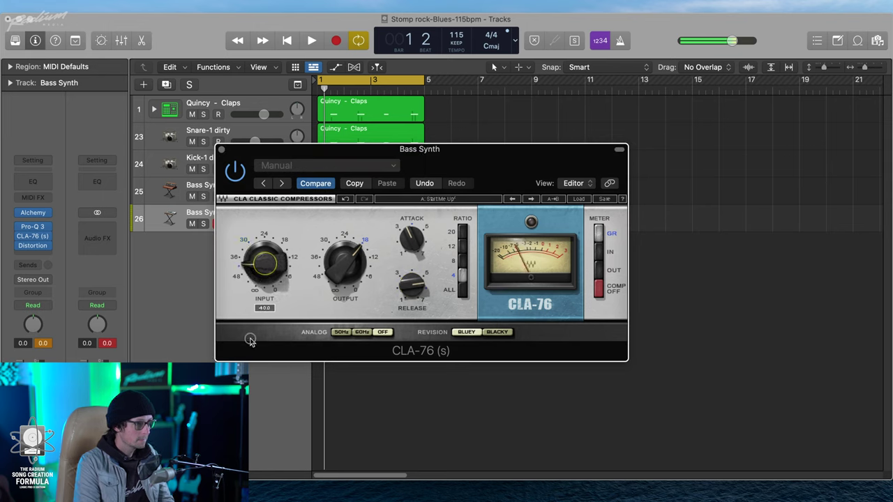
{"action": "left_click_drag", "start_coordinate": [343, 263], "coordinate": [344, 264]}
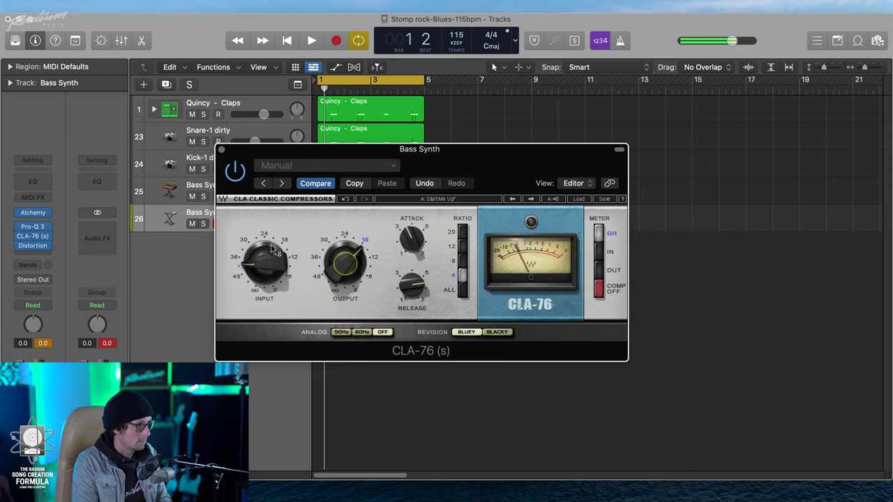
{"action": "mouse_move", "coordinate": [38, 216]}
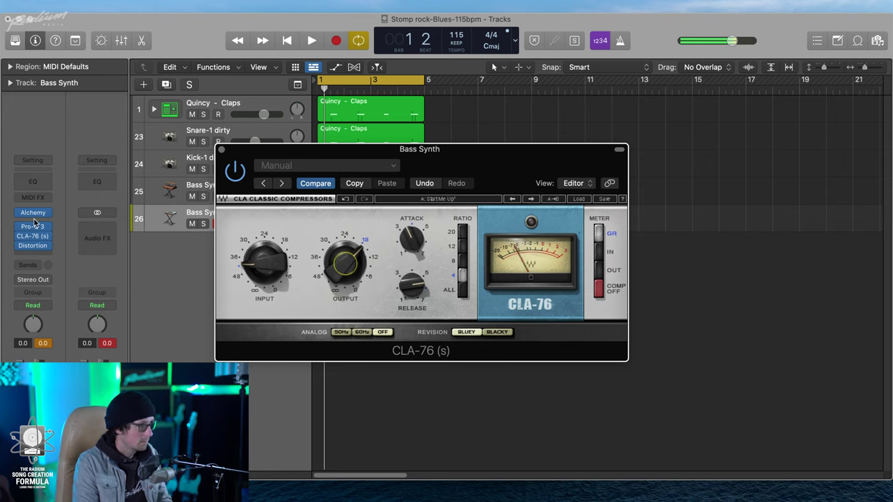
{"action": "left_click", "coordinate": [794, 172]}
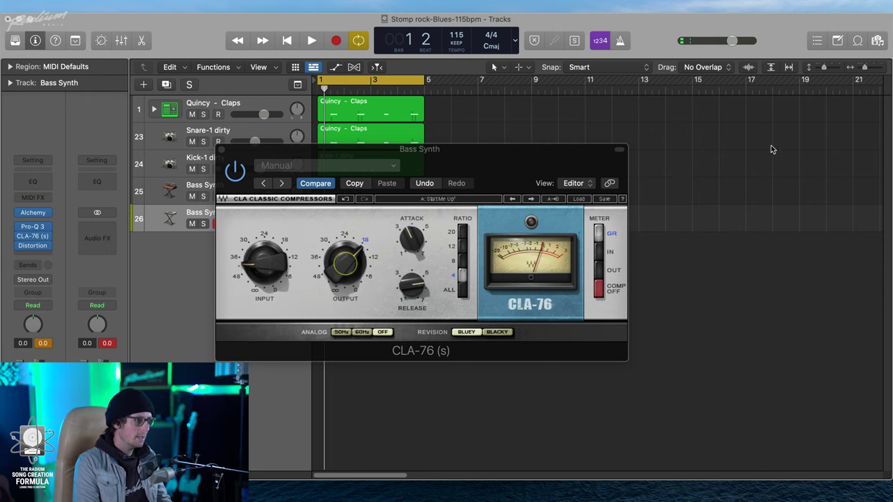
Check the mid boost in Pro-Q 3, then set the Distortion's tone to 2500 Hz and listen to the result.
{"action": "left_click", "coordinate": [35, 227]}
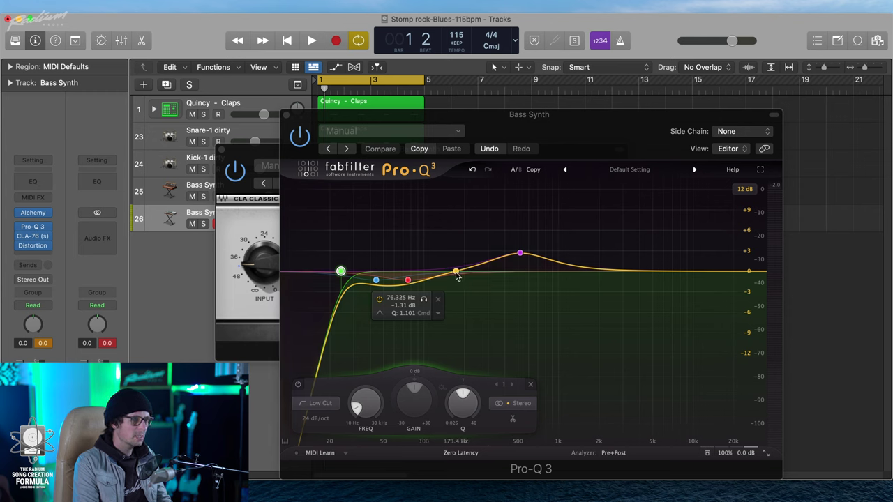
{"action": "left_click", "coordinate": [520, 254]}
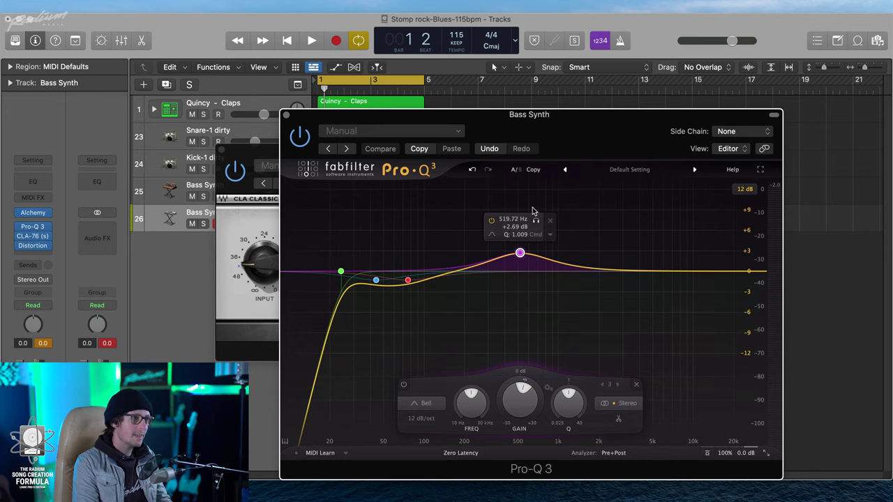
{"action": "left_click", "coordinate": [32, 245]}
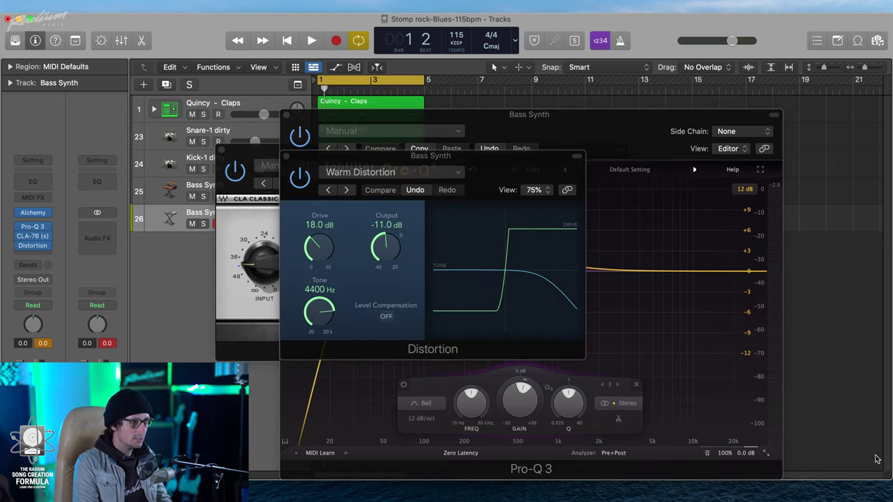
{"action": "left_click_drag", "start_coordinate": [312, 301], "coordinate": [315, 312]}
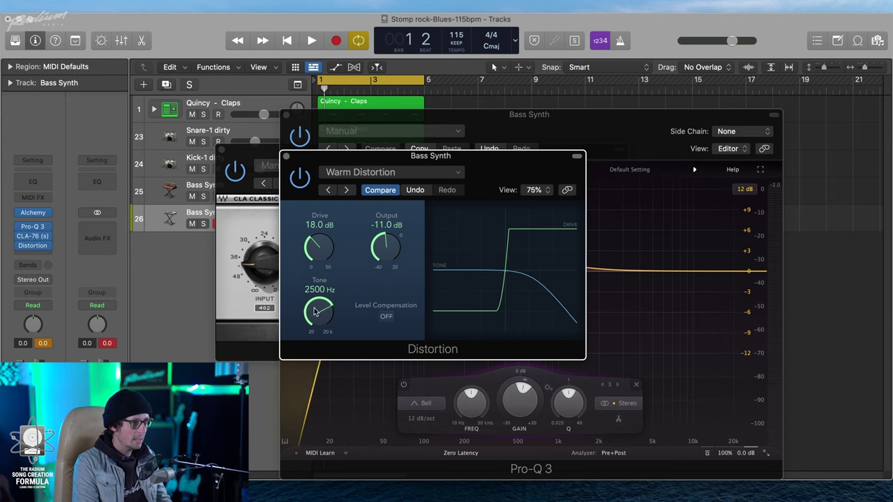
{"action": "mouse_move", "coordinate": [319, 244]}
{"action": "left_mouse_down"}
{"action": "mouse_move", "coordinate": [340, 209]}
{"action": "mouse_move", "coordinate": [309, 240]}
{"action": "left_mouse_up"}
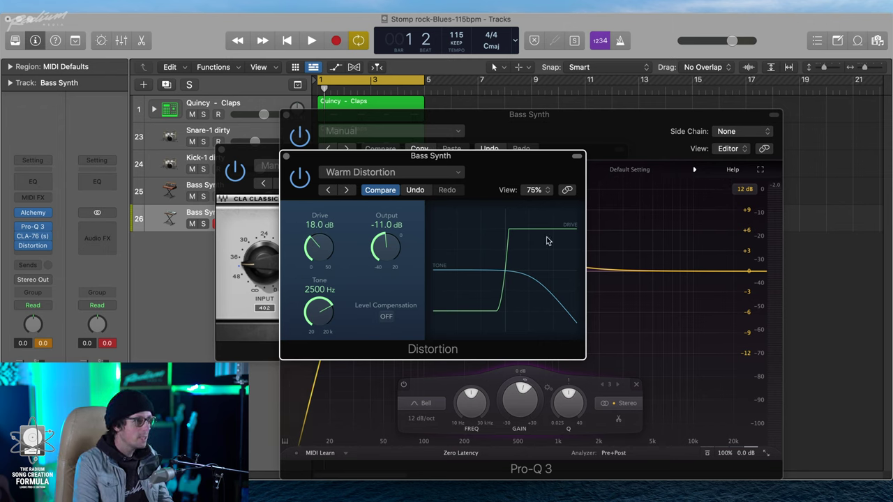
{"action": "key", "text": "space"}
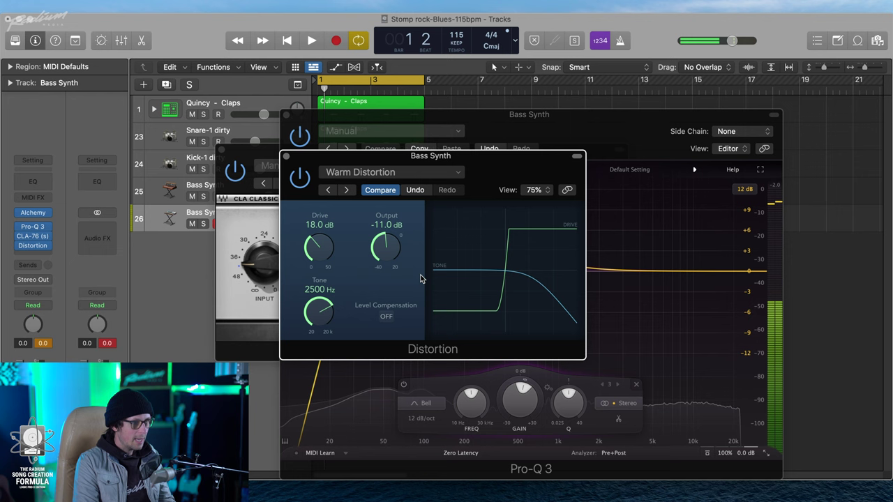
Morph Alchemy's Monster Bass to a blend between Cutting and Gritty and raise its filter cutoff.
{"action": "left_click", "coordinate": [37, 213]}
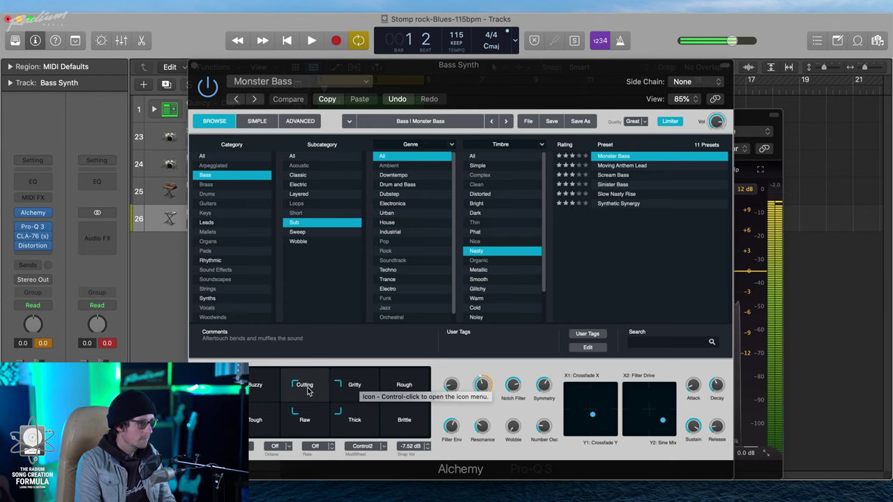
{"action": "left_click", "coordinate": [354, 386]}
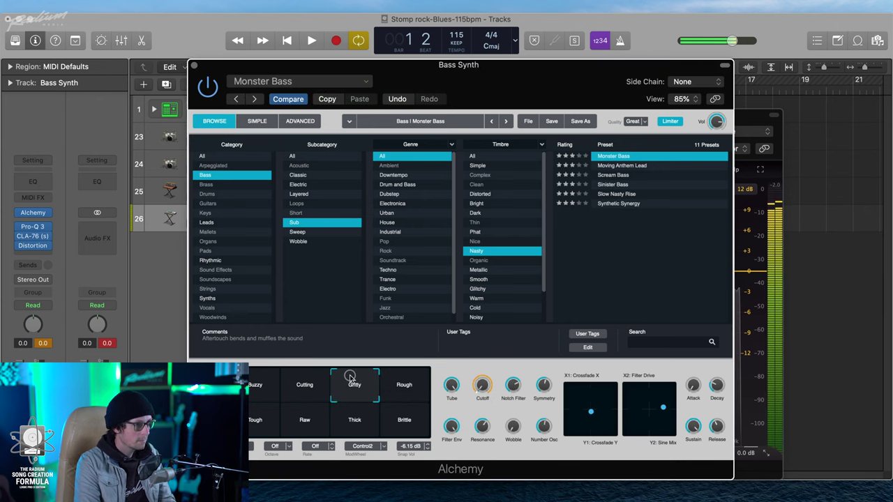
{"action": "mouse_move", "coordinate": [345, 376]}
{"action": "left_mouse_down"}
{"action": "mouse_move", "coordinate": [264, 375]}
{"action": "mouse_move", "coordinate": [253, 391]}
{"action": "mouse_move", "coordinate": [258, 401]}
{"action": "mouse_move", "coordinate": [284, 399]}
{"action": "mouse_move", "coordinate": [339, 375]}
{"action": "mouse_move", "coordinate": [353, 385]}
{"action": "mouse_move", "coordinate": [353, 403]}
{"action": "mouse_move", "coordinate": [400, 379]}
{"action": "mouse_move", "coordinate": [365, 395]}
{"action": "mouse_move", "coordinate": [332, 387]}
{"action": "mouse_move", "coordinate": [333, 377]}
{"action": "left_mouse_up"}
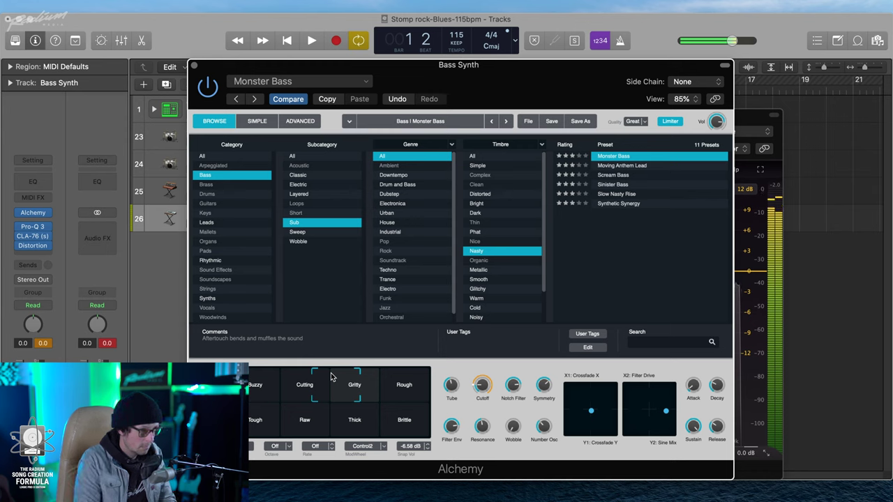
{"action": "mouse_move", "coordinate": [487, 434]}
{"action": "left_click_drag", "start_coordinate": [486, 434], "coordinate": [485, 430]}
{"action": "mouse_move", "coordinate": [484, 384]}
{"action": "left_click_drag", "start_coordinate": [484, 385], "coordinate": [492, 354]}
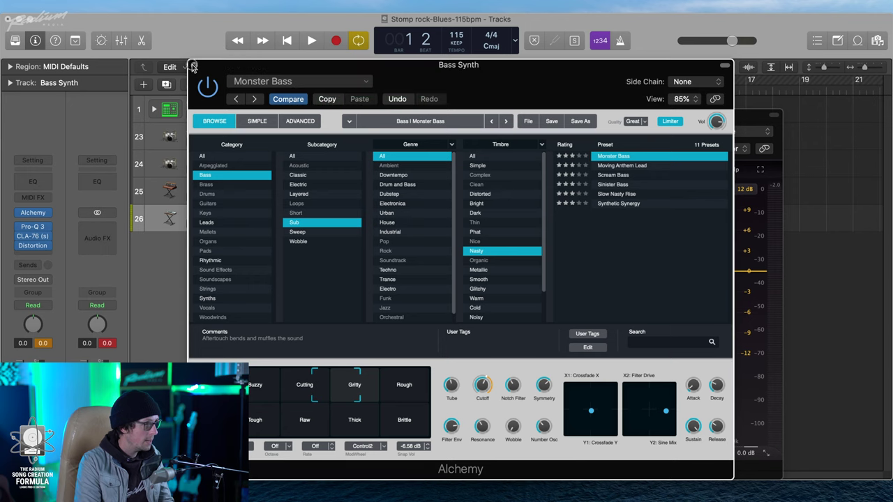
Close the Alchemy, Pro-Q 3, Distortion and CLA-76 windows to return to the track arrangement.
{"action": "left_click", "coordinate": [194, 66]}
{"action": "left_click", "coordinate": [286, 115]}
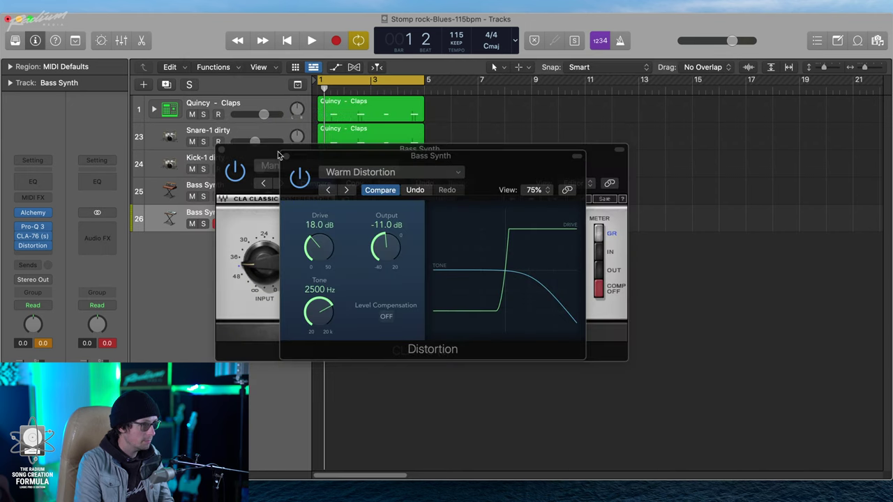
{"action": "left_click", "coordinate": [286, 157]}
{"action": "left_click", "coordinate": [221, 150]}
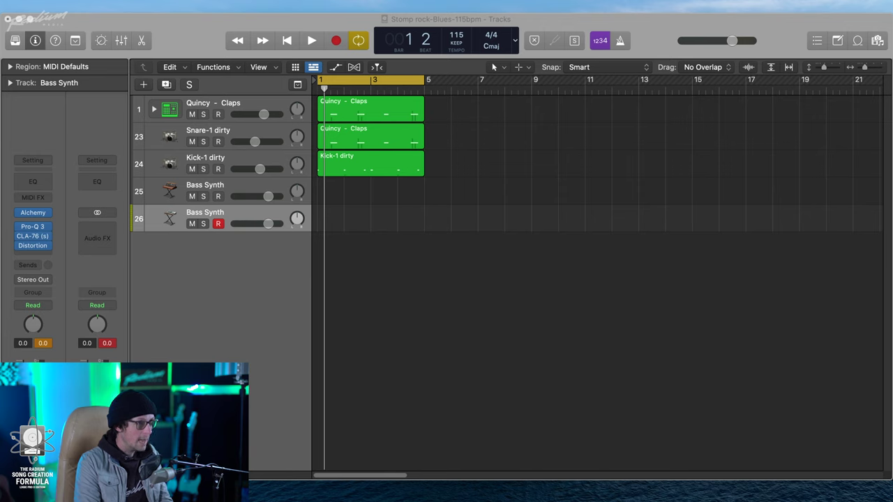
{"action": "left_click", "coordinate": [355, 461]}
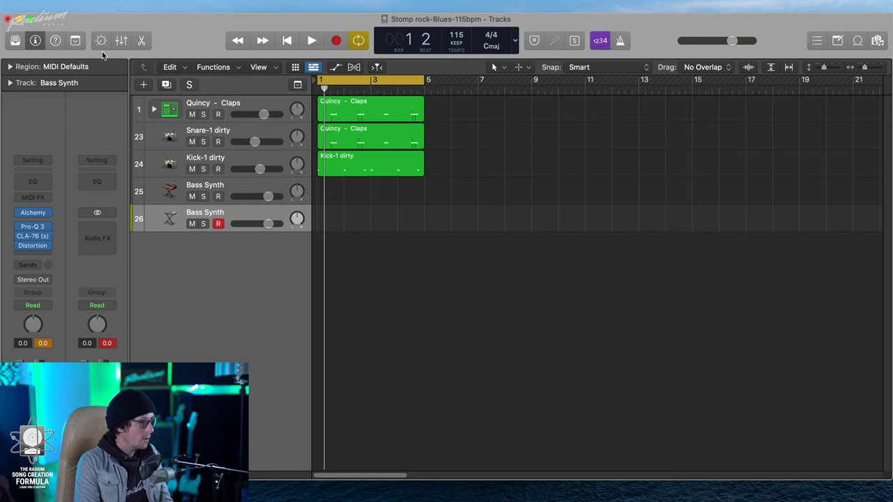
{"action": "left_click", "coordinate": [144, 84]}
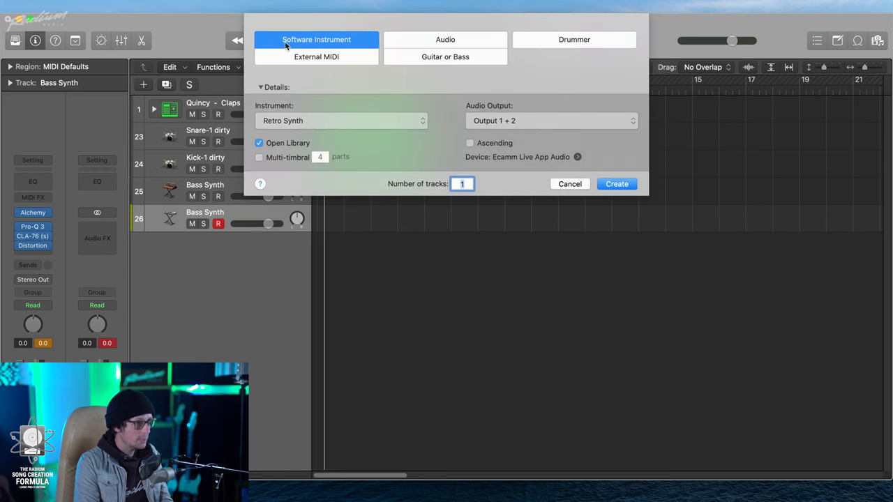
{"action": "left_click", "coordinate": [334, 125]}
{"action": "left_click", "coordinate": [335, 125]}
{"action": "left_click", "coordinate": [579, 189]}
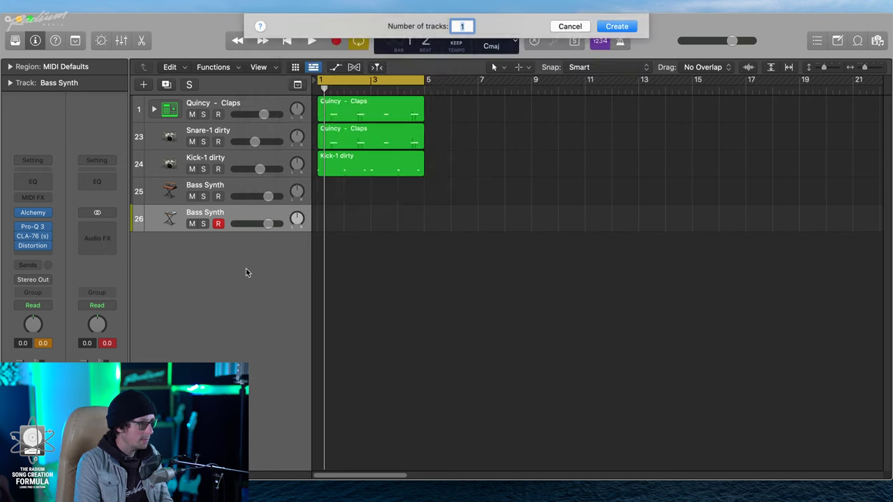
Rename the Retro Synth "Bass Synth" track, number 25, as "Keys/ synth".
{"action": "left_click", "coordinate": [219, 186]}
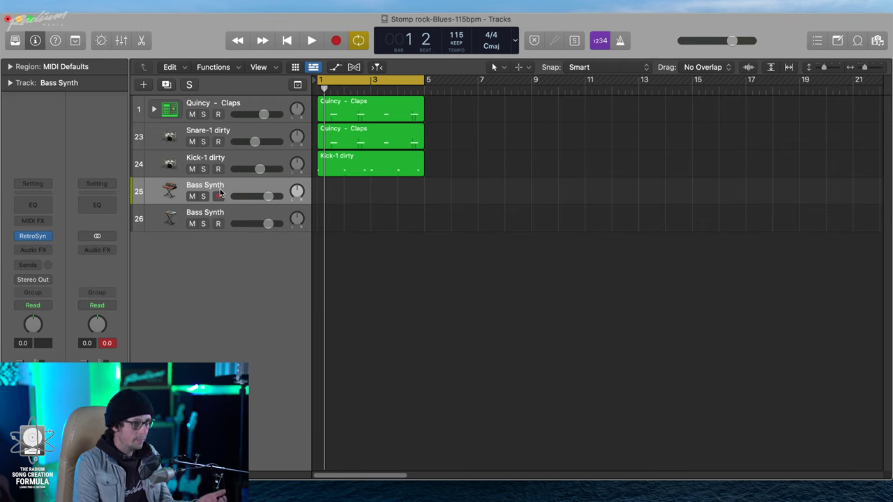
{"action": "double_click", "coordinate": [206, 184]}
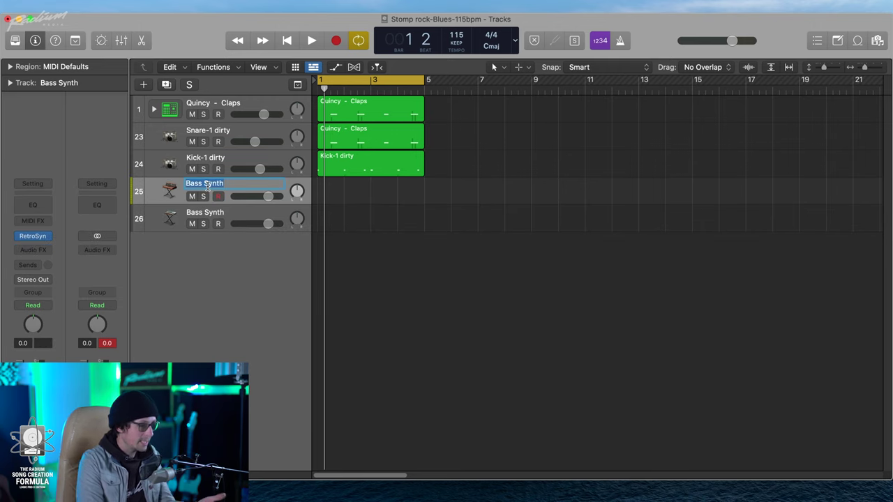
{"action": "type", "text": "Key"}
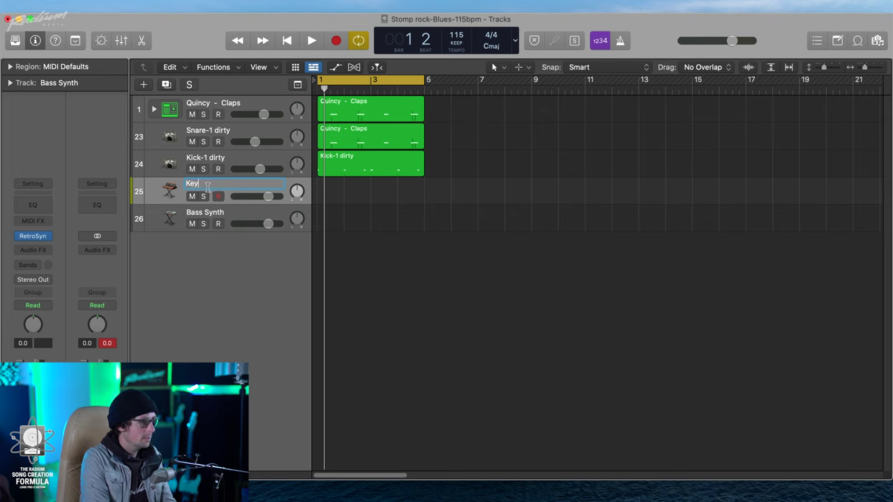
{"action": "type", "text": "s/ synth"}
{"action": "key", "text": "Return"}
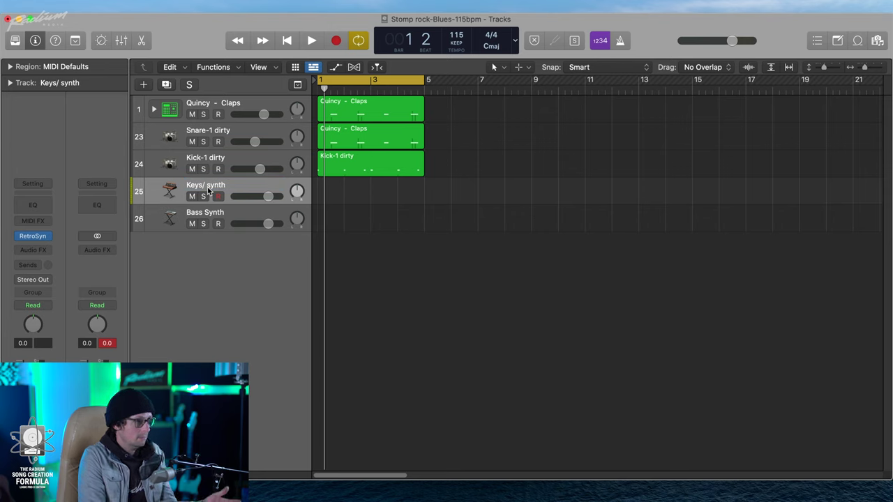
Open the Keys/ synth track's Retro Synth and load the Steam Synth preset from the Synth Keyboards category.
{"action": "mouse_move", "coordinate": [36, 239]}
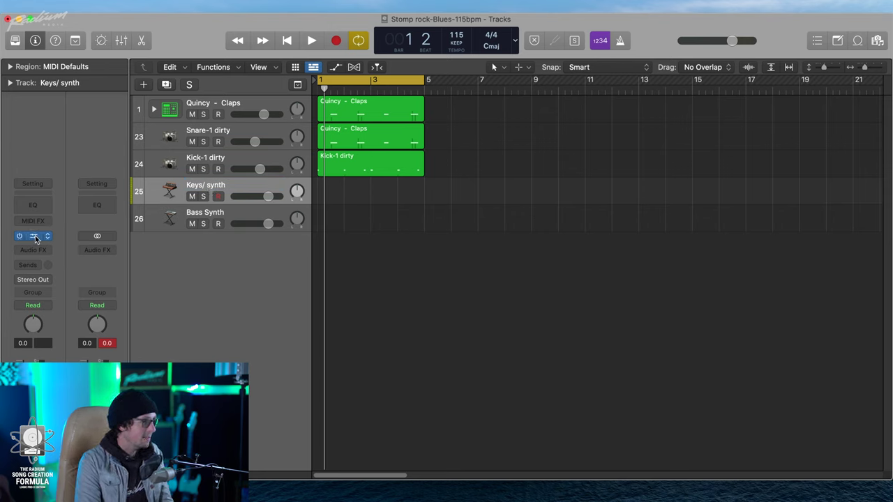
{"action": "left_click", "coordinate": [33, 238]}
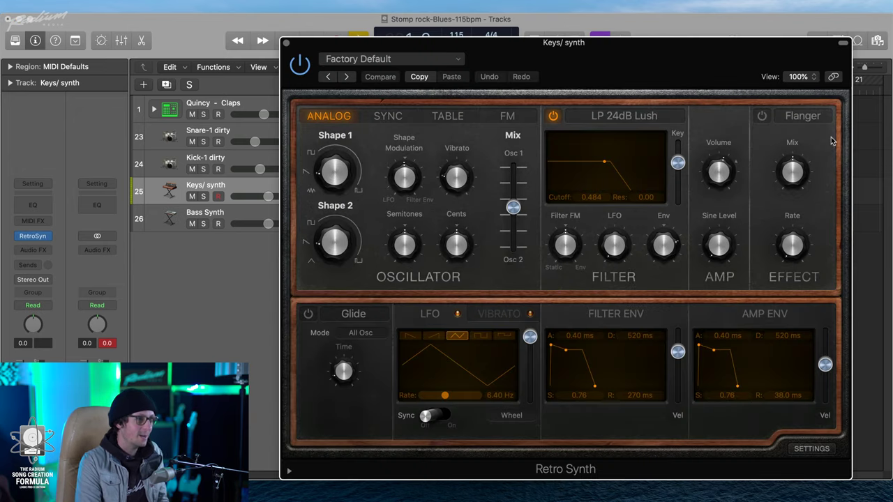
{"action": "left_click_drag", "start_coordinate": [558, 68], "coordinate": [369, 69]}
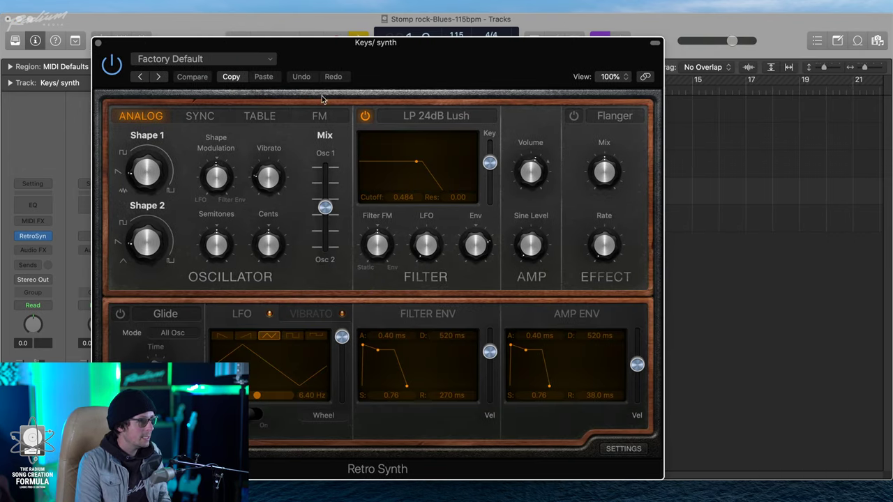
{"action": "left_click", "coordinate": [223, 59]}
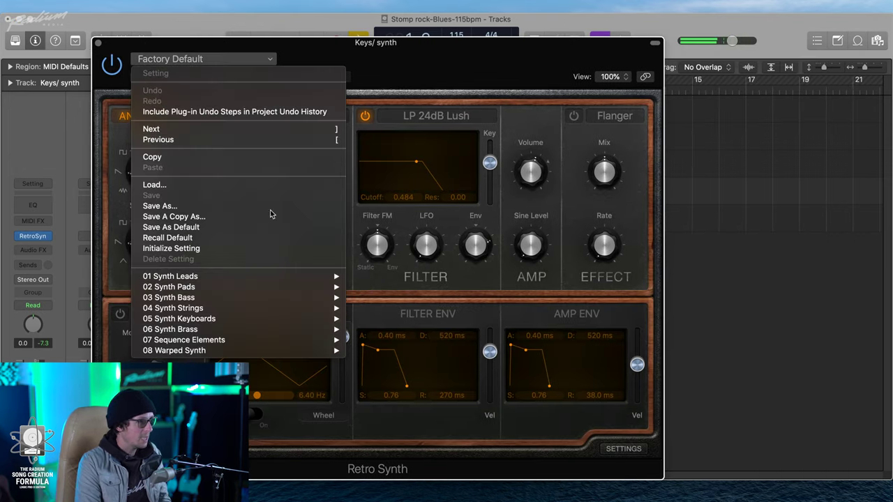
{"action": "mouse_move", "coordinate": [254, 277]}
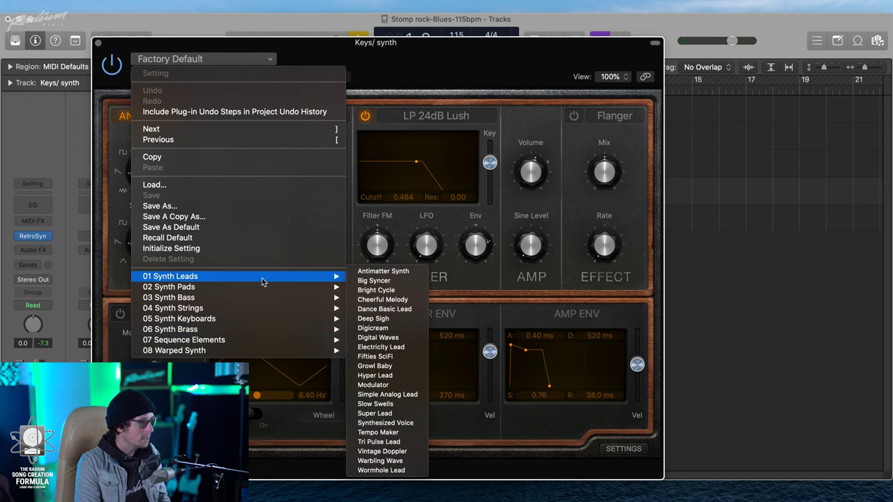
{"action": "mouse_move", "coordinate": [265, 320]}
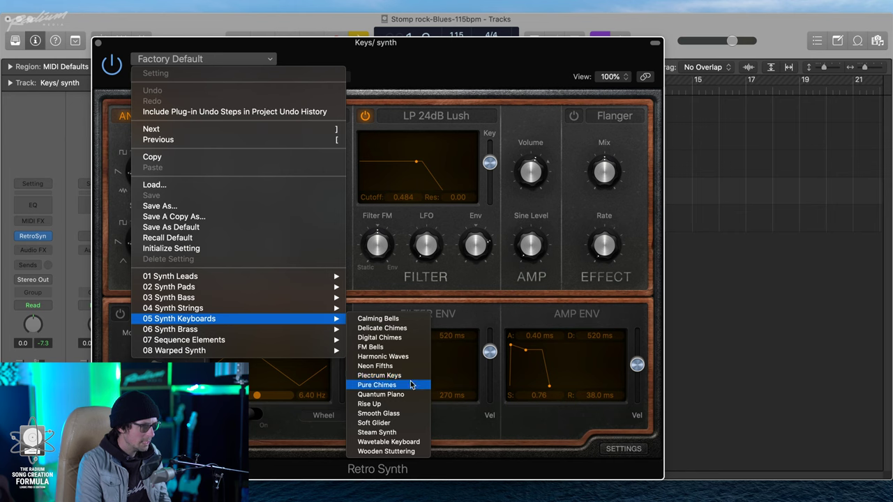
{"action": "left_click", "coordinate": [410, 433]}
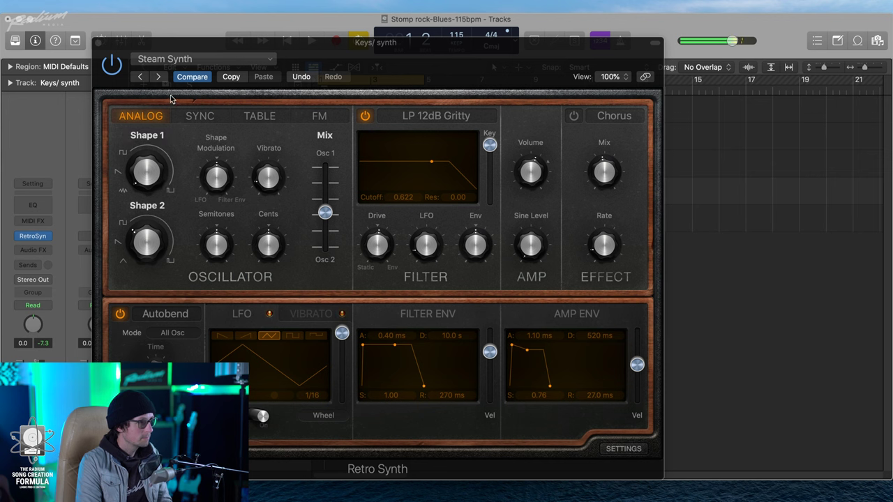
Audition neighbouring Retro Synth keyboard presets, including Wavetable Keyboard, Soft Glider, Rise Up and Quantum Piano.
{"action": "left_click", "coordinate": [158, 77]}
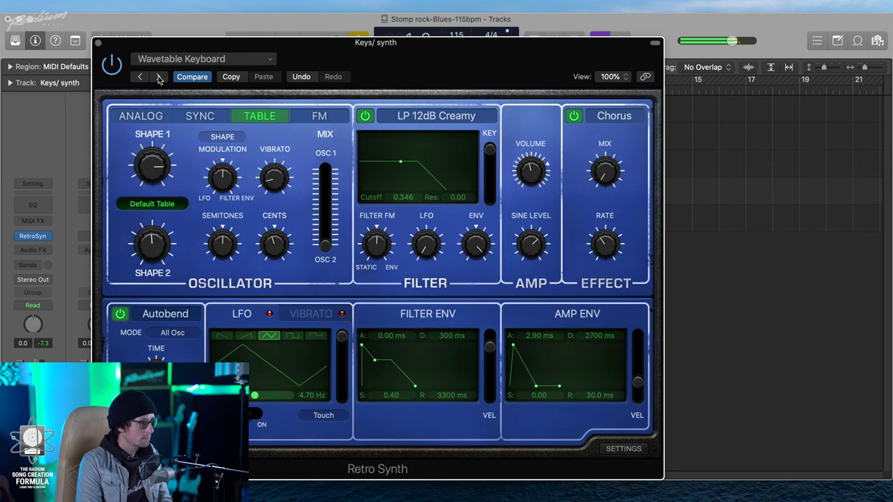
{"action": "left_click", "coordinate": [158, 77]}
{"action": "left_click", "coordinate": [139, 77]}
{"action": "left_click", "coordinate": [140, 77]}
{"action": "left_click", "coordinate": [140, 76]}
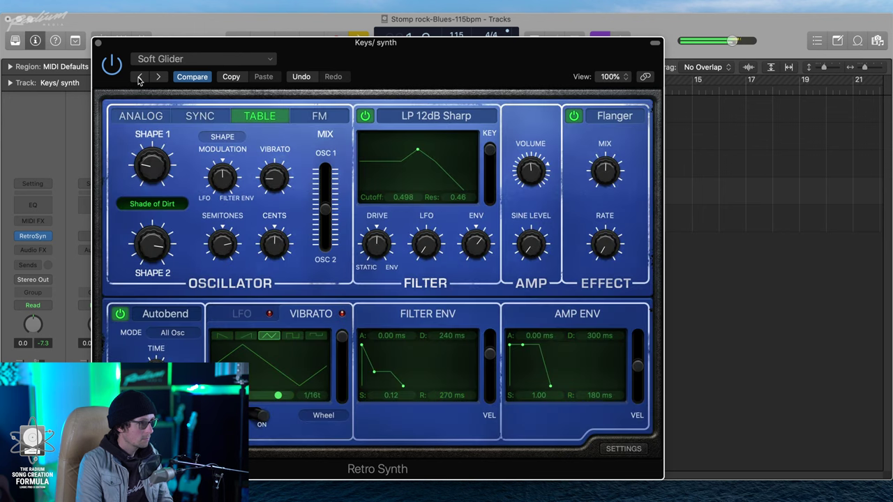
{"action": "left_click", "coordinate": [140, 77]}
{"action": "left_click", "coordinate": [140, 77]}
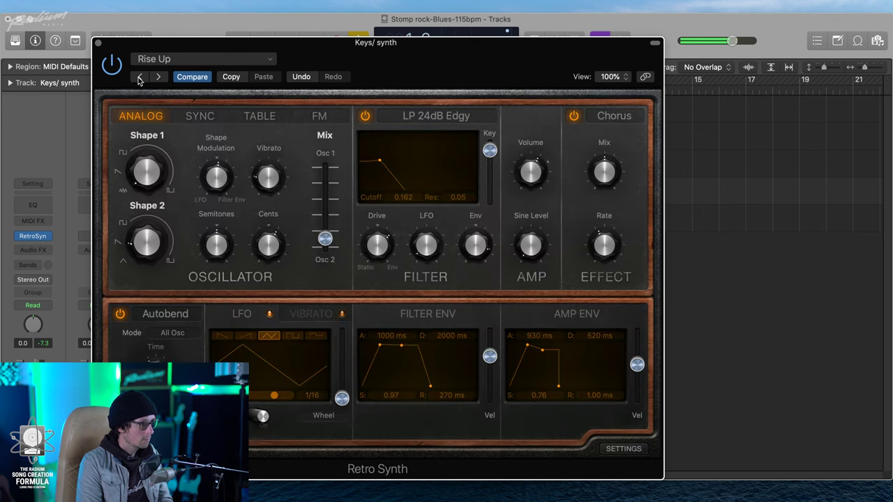
{"action": "left_click", "coordinate": [140, 77]}
{"action": "left_click", "coordinate": [139, 77]}
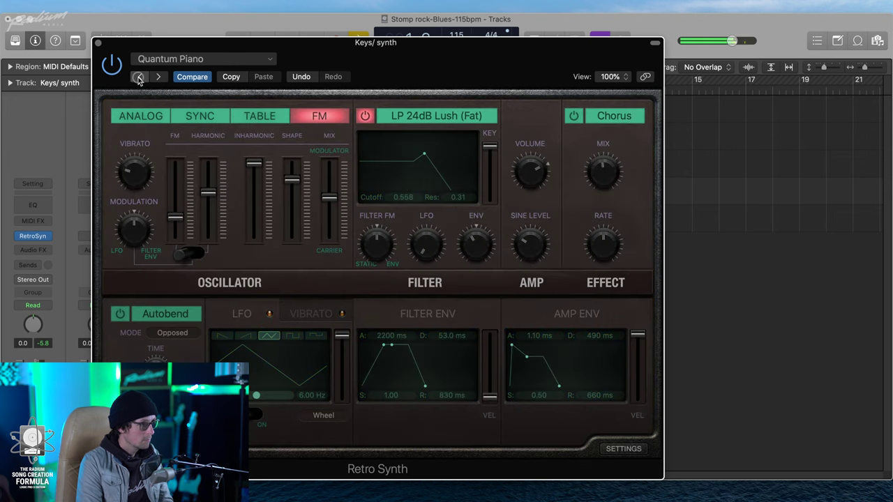
{"action": "left_click", "coordinate": [140, 77]}
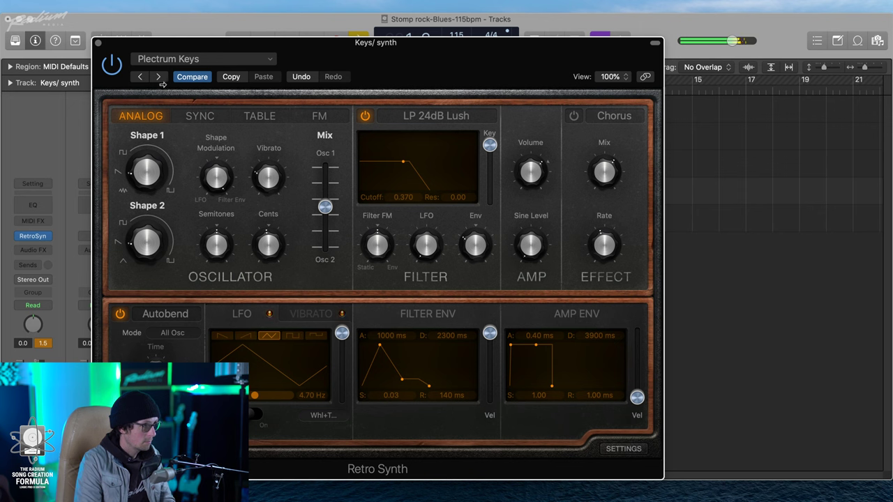
Audition earlier Retro Synth presets from Neon Fifths back through Synth Pop Strings and Saigon Strings, and close the synth window.
{"action": "left_click", "coordinate": [139, 78]}
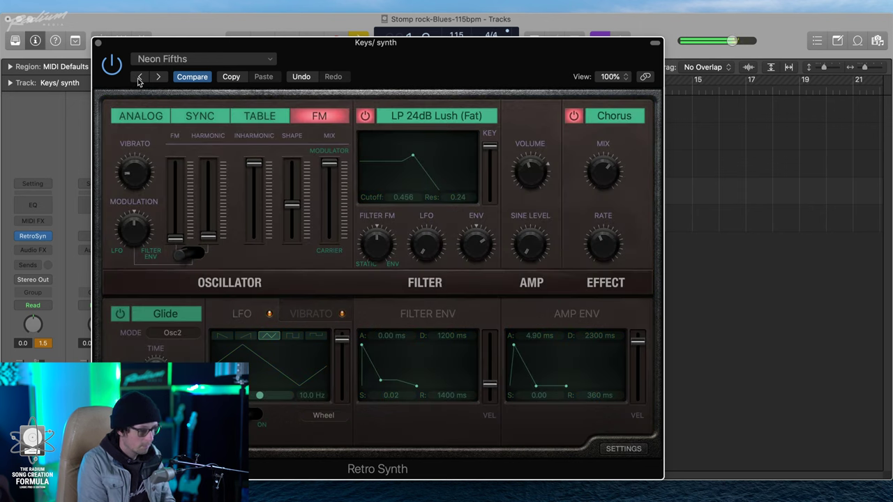
{"action": "left_click", "coordinate": [140, 78]}
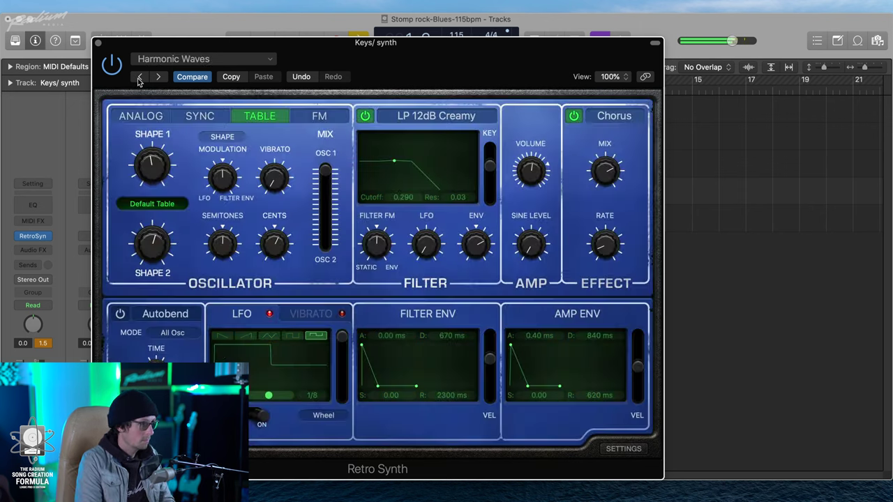
{"action": "left_click", "coordinate": [139, 78]}
{"action": "left_click", "coordinate": [140, 78]}
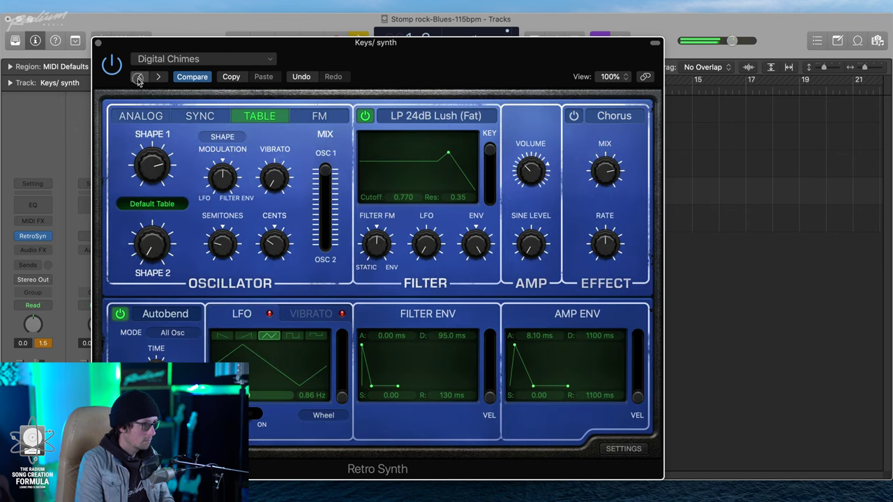
{"action": "left_click", "coordinate": [140, 77]}
{"action": "left_click", "coordinate": [140, 77]}
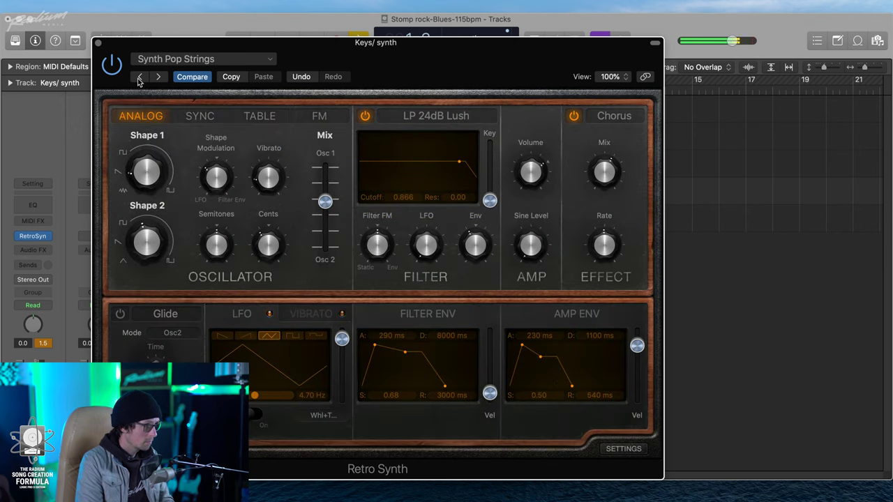
{"action": "left_click", "coordinate": [140, 77]}
{"action": "left_click", "coordinate": [141, 77]}
{"action": "left_click", "coordinate": [139, 76]}
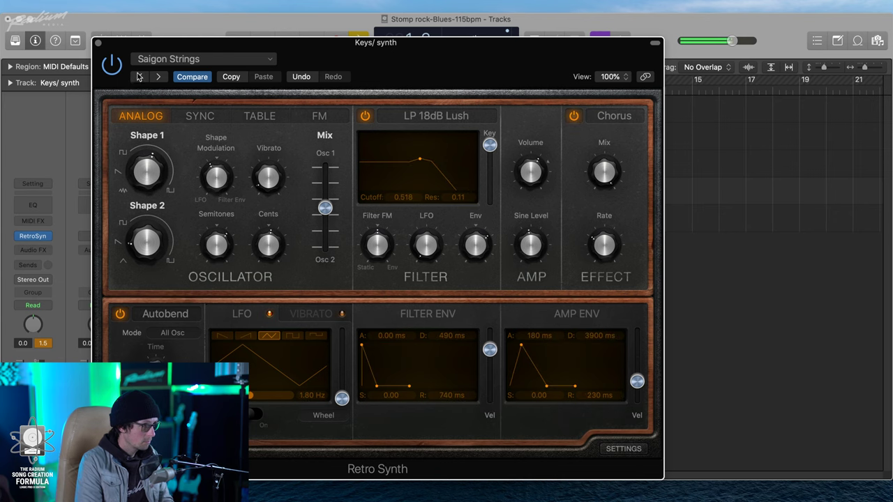
{"action": "left_click", "coordinate": [136, 76]}
{"action": "left_click", "coordinate": [99, 44]}
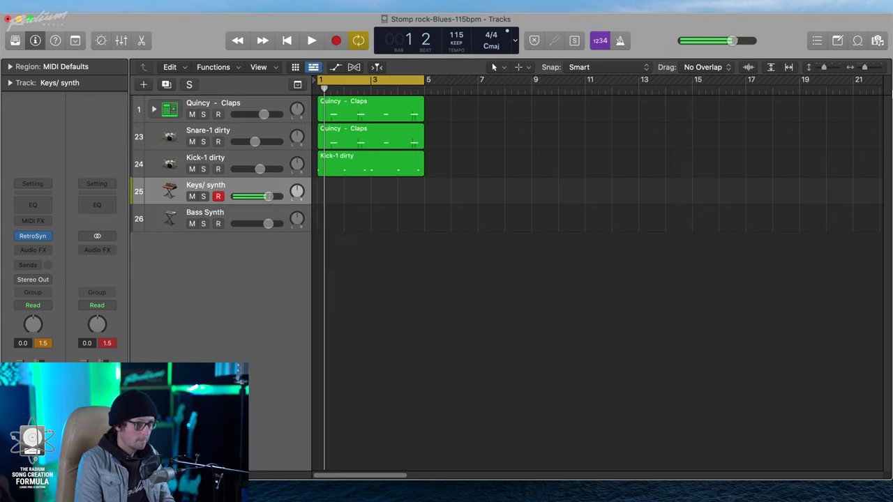
Replace Retro Synth on the Keys/ synth track with the Vintage B3 organ and move its window clear of the track headers' far side.
{"action": "mouse_move", "coordinate": [42, 241]}
{"action": "left_click", "coordinate": [47, 239]}
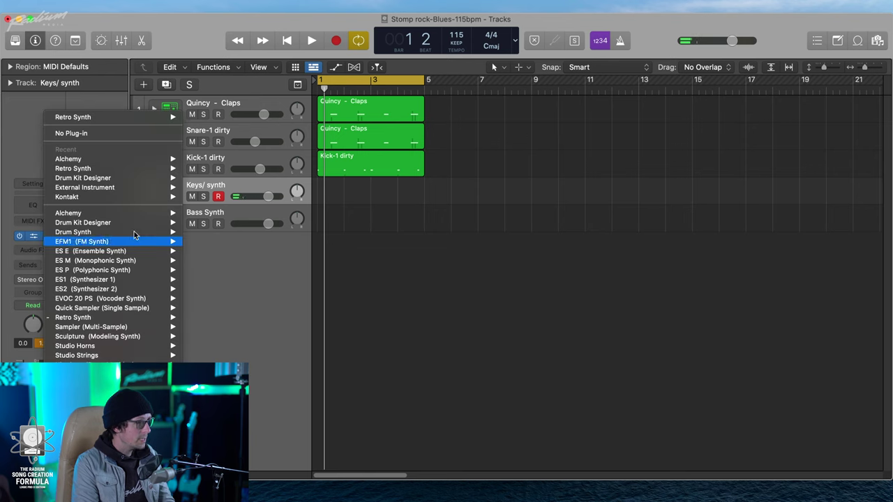
{"action": "mouse_move", "coordinate": [104, 318]}
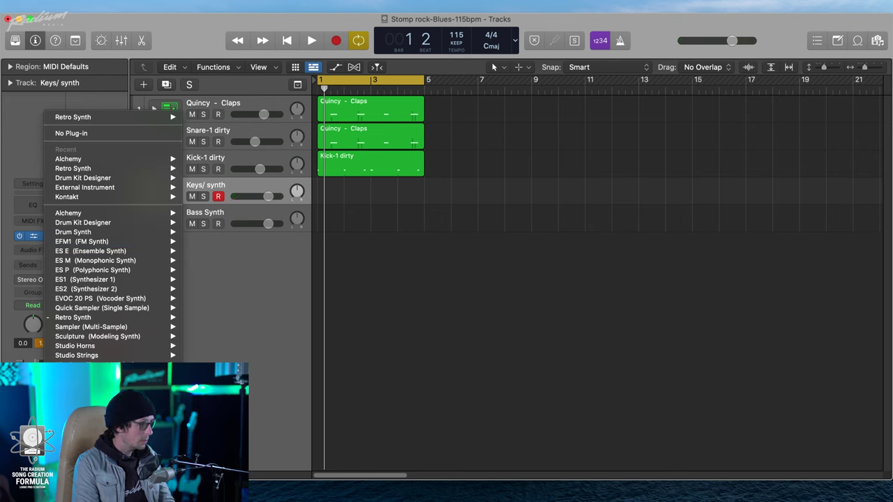
{"action": "left_click", "coordinate": [91, 374]}
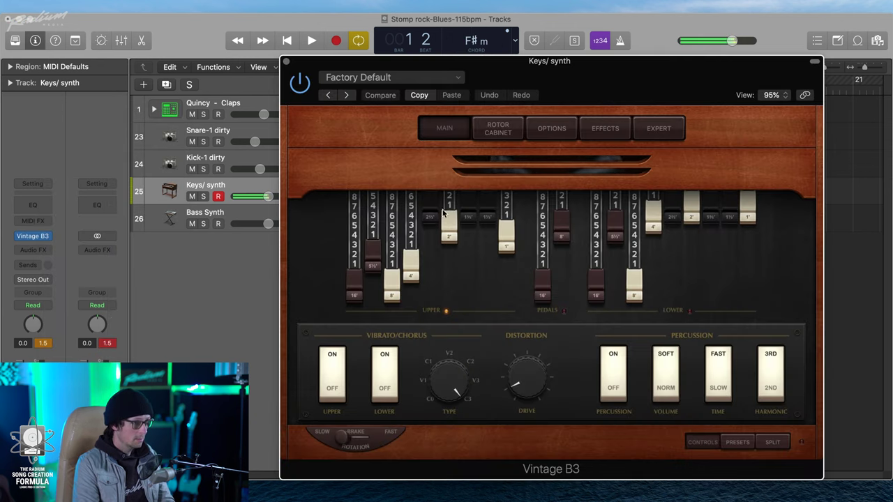
{"action": "left_click_drag", "start_coordinate": [574, 77], "coordinate": [389, 78]}
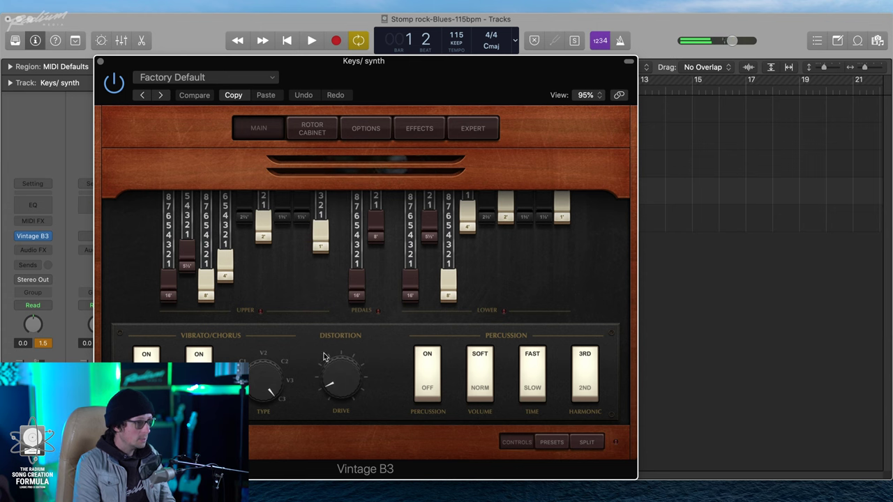
Try Vintage B3's Indie Rock Organ preset, followed by the Distorted Organ preset.
{"action": "left_click", "coordinate": [231, 77]}
{"action": "scroll", "coordinate": [251, 326], "scroll_direction": "down", "scroll_amount": 5}
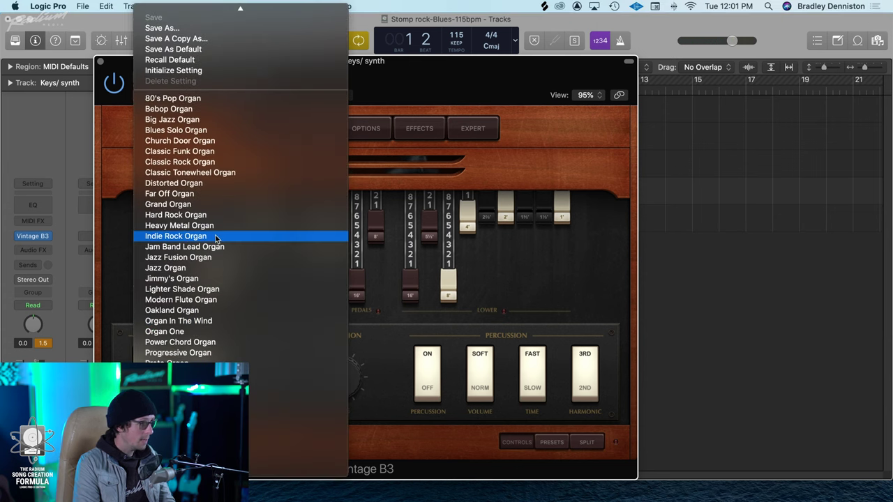
{"action": "left_click", "coordinate": [213, 238]}
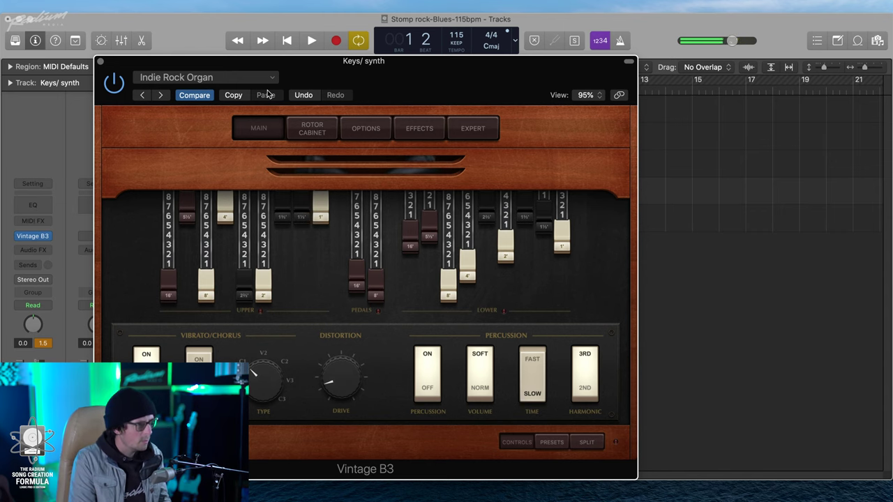
{"action": "left_click", "coordinate": [204, 82]}
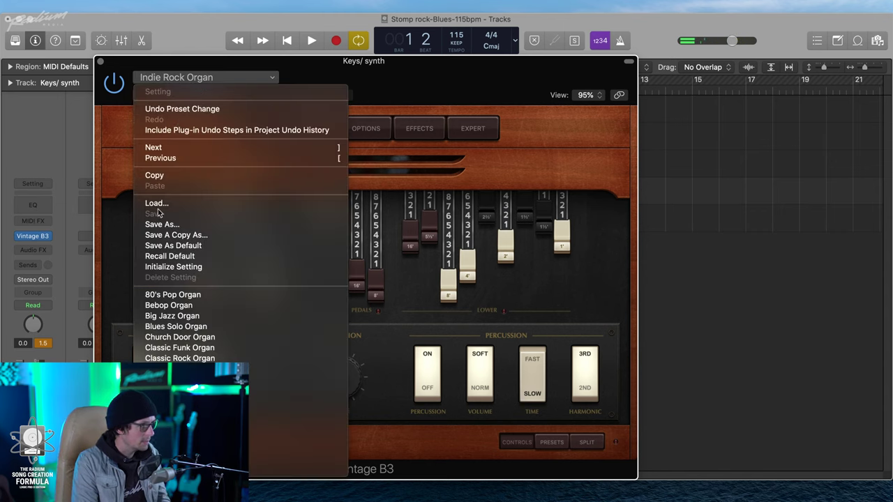
{"action": "left_click", "coordinate": [182, 379]}
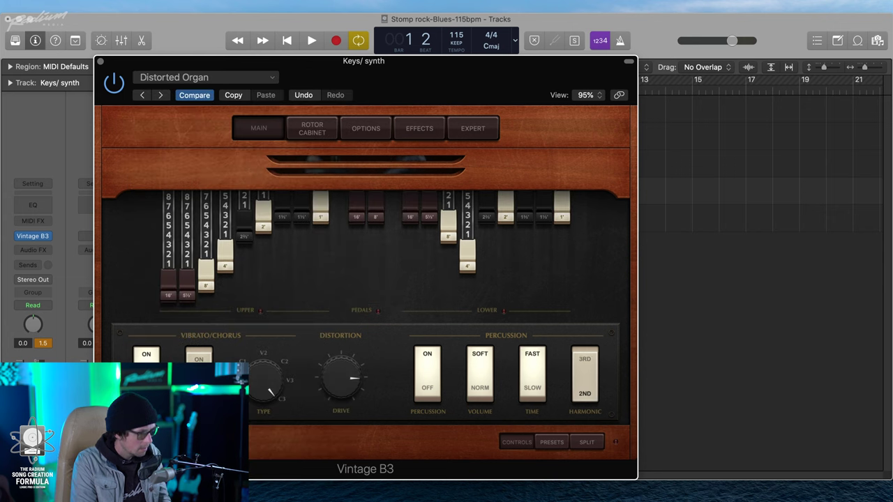
Audition the following Vintage B3 presets in order, including Hard Rock Organ and Jam Band Lead Organ, up to Jimmy's Organ.
{"action": "left_click", "coordinate": [161, 95]}
{"action": "left_click", "coordinate": [161, 95]}
{"action": "left_click", "coordinate": [163, 95]}
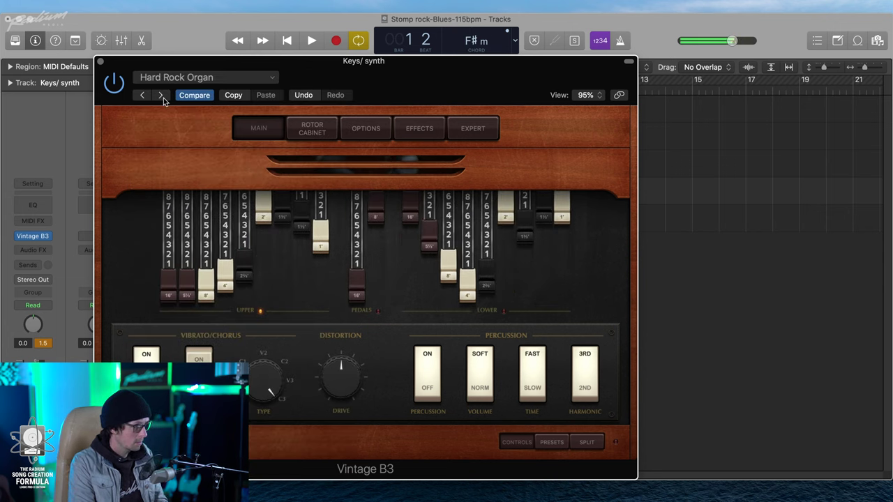
{"action": "left_click", "coordinate": [164, 95]}
{"action": "left_click", "coordinate": [163, 96]}
{"action": "left_click", "coordinate": [164, 96]}
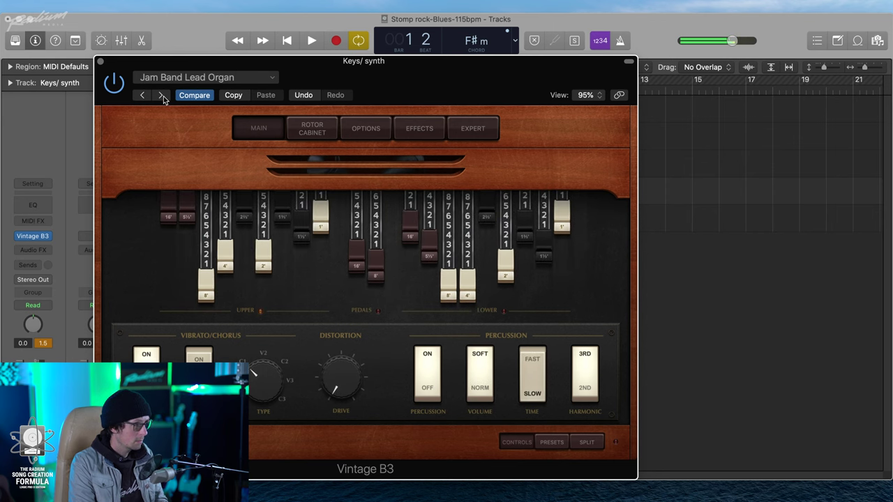
{"action": "left_click", "coordinate": [163, 95]}
{"action": "left_click", "coordinate": [162, 95]}
{"action": "left_click", "coordinate": [162, 95]}
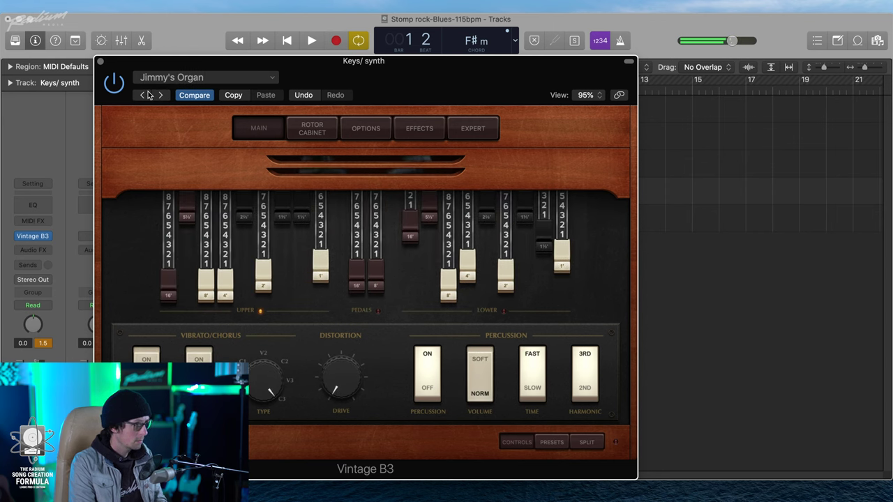
Go back to Vintage B3's Jazz Fusion Organ preset and close the instrument window.
{"action": "left_click", "coordinate": [144, 98]}
{"action": "left_click", "coordinate": [144, 98]}
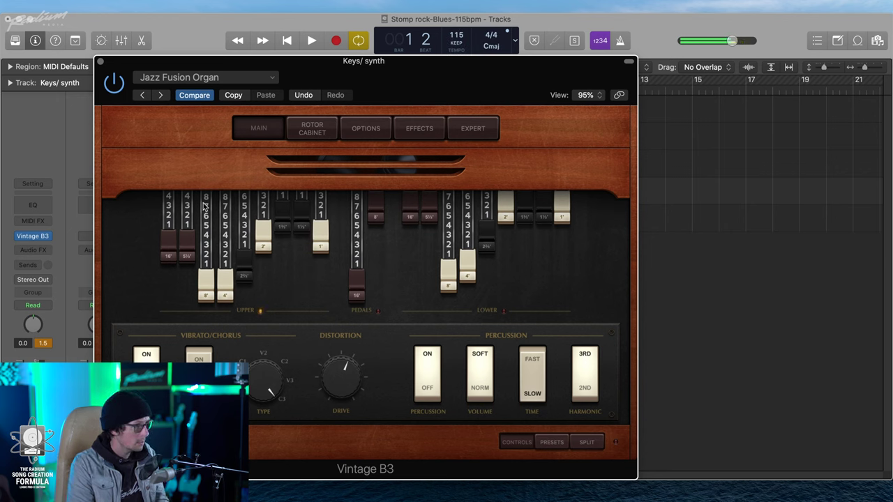
{"action": "left_click", "coordinate": [100, 61]}
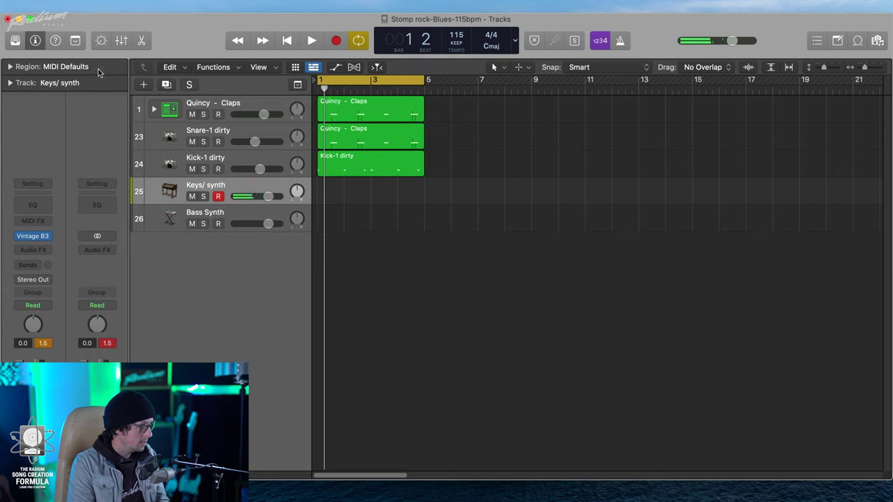
Insert Pro-Q 3 on the Keys/ synth track and cut about 2.45 dB around 222 Hz with a bell band.
{"action": "left_click", "coordinate": [46, 250]}
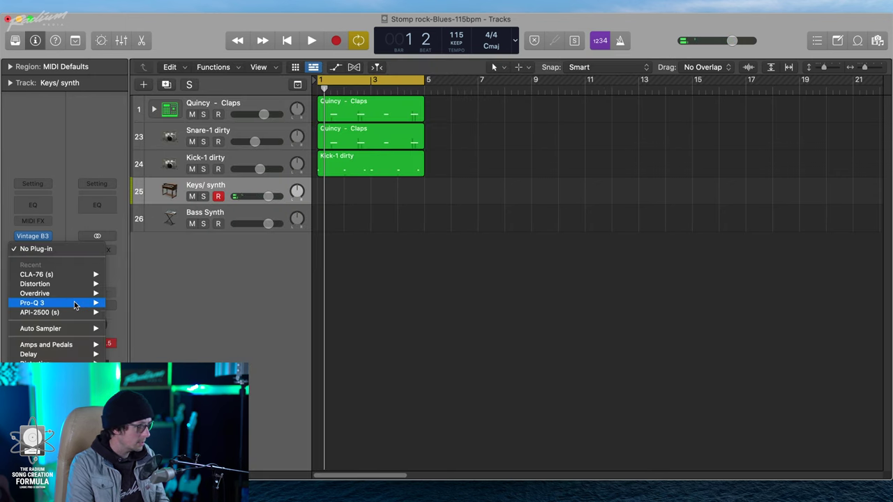
{"action": "left_click", "coordinate": [497, 266]}
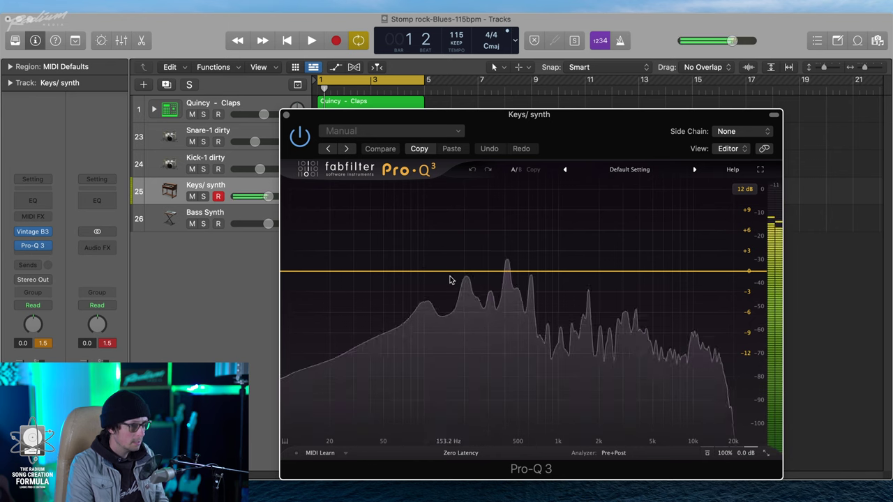
{"action": "left_click_drag", "start_coordinate": [495, 273], "coordinate": [471, 288]}
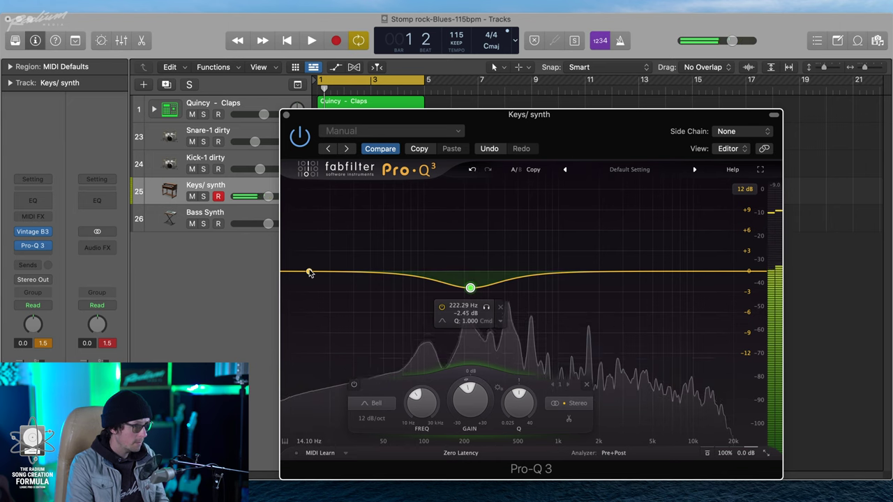
Add a 24 dB/oct low cut slightly above 50 Hz and a bell boost of about 4.5 dB near 3641 Hz, then close the EQ.
{"action": "left_click", "coordinate": [308, 272]}
{"action": "left_click", "coordinate": [318, 253]}
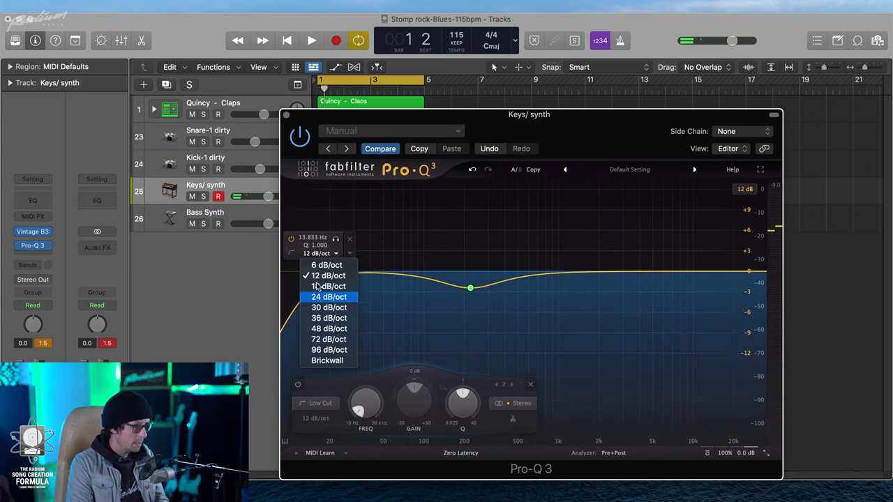
{"action": "left_click", "coordinate": [328, 297]}
{"action": "left_click_drag", "start_coordinate": [307, 272], "coordinate": [394, 273]}
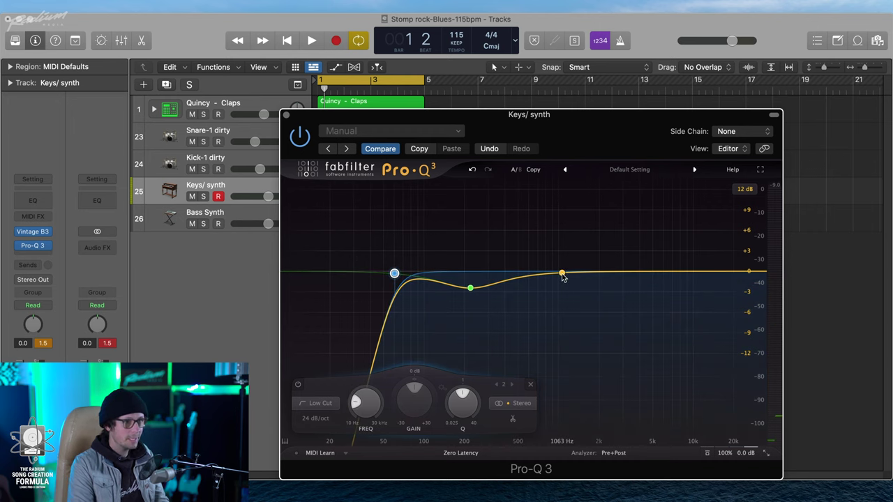
{"action": "left_click_drag", "start_coordinate": [563, 276], "coordinate": [634, 244]}
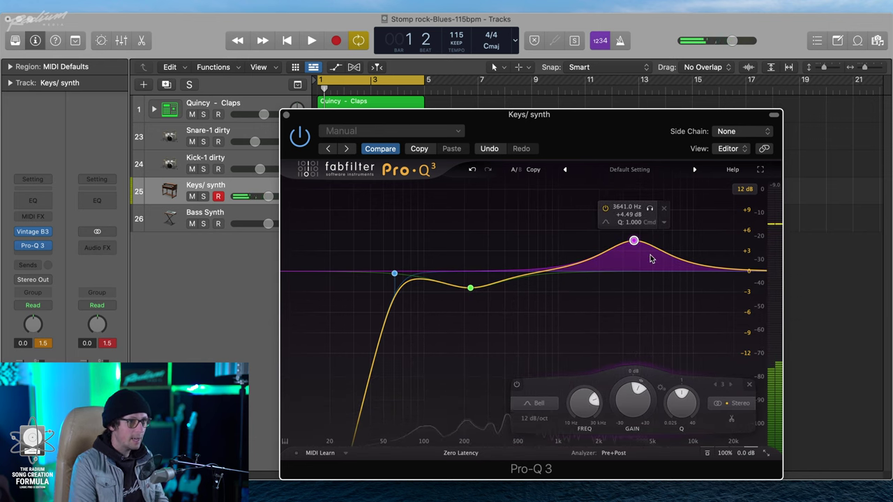
{"action": "left_click", "coordinate": [287, 116]}
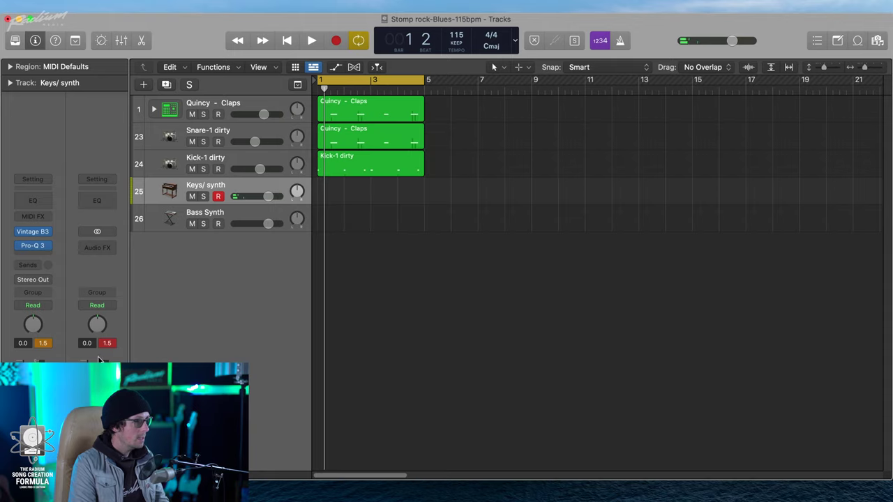
Add the Soundtoys Little Radiator after Pro-Q 3 and move its window clear of the track headers.
{"action": "left_click", "coordinate": [39, 249]}
{"action": "mouse_move", "coordinate": [42, 433]}
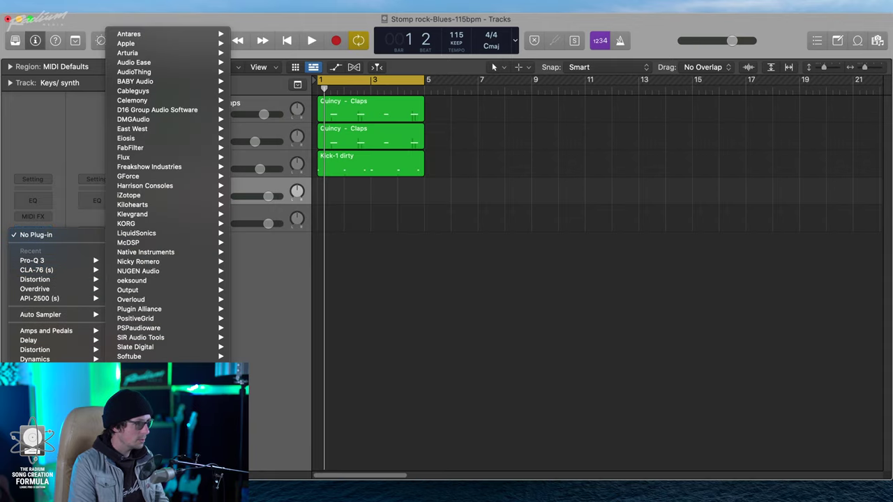
{"action": "mouse_move", "coordinate": [175, 385]}
{"action": "mouse_move", "coordinate": [280, 404]}
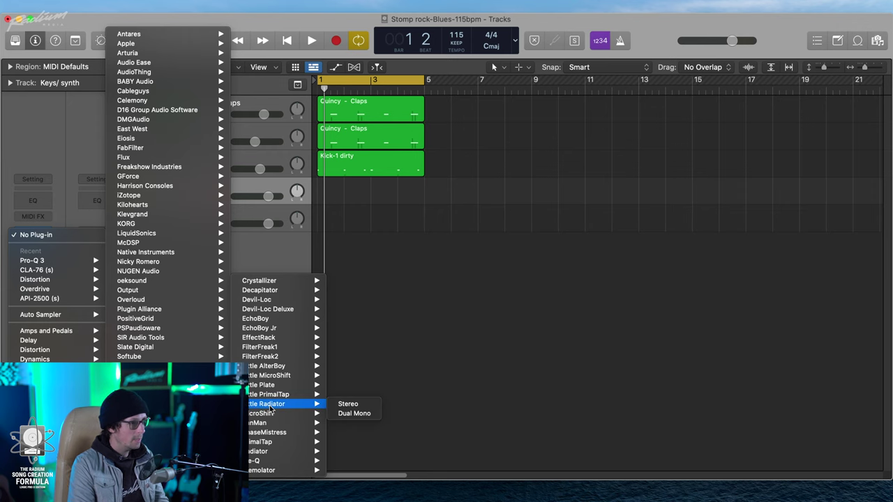
{"action": "key", "text": "Escape"}
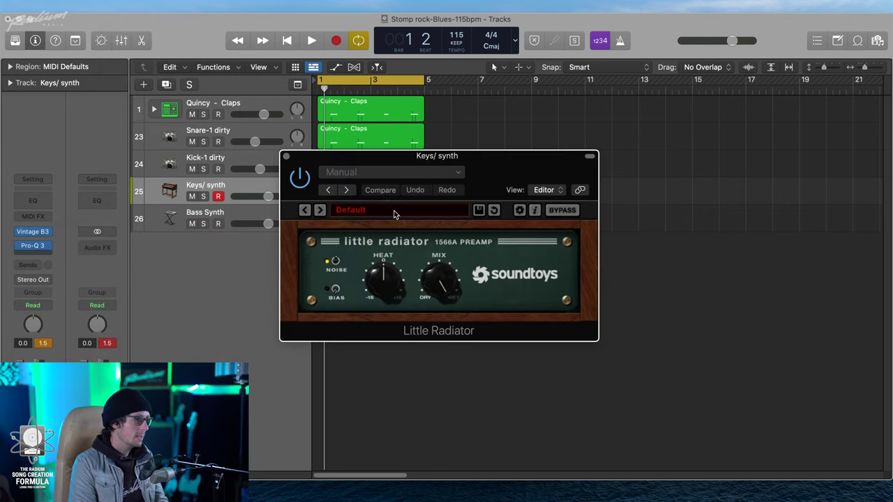
{"action": "left_click_drag", "start_coordinate": [494, 182], "coordinate": [585, 152]}
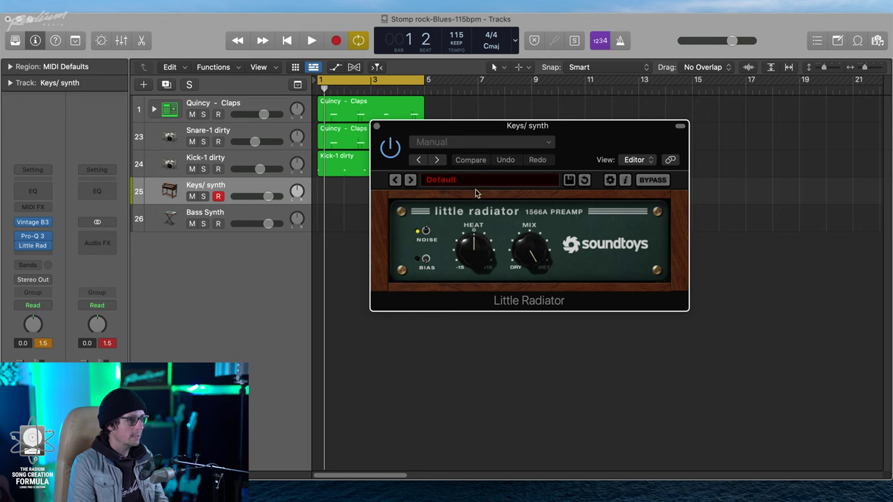
Enable Little Radiator's Bias, switch off Noise, raise Heat well above 0 and set Mix slightly past halfway toward wet.
{"action": "left_click", "coordinate": [426, 260]}
{"action": "left_click", "coordinate": [426, 232]}
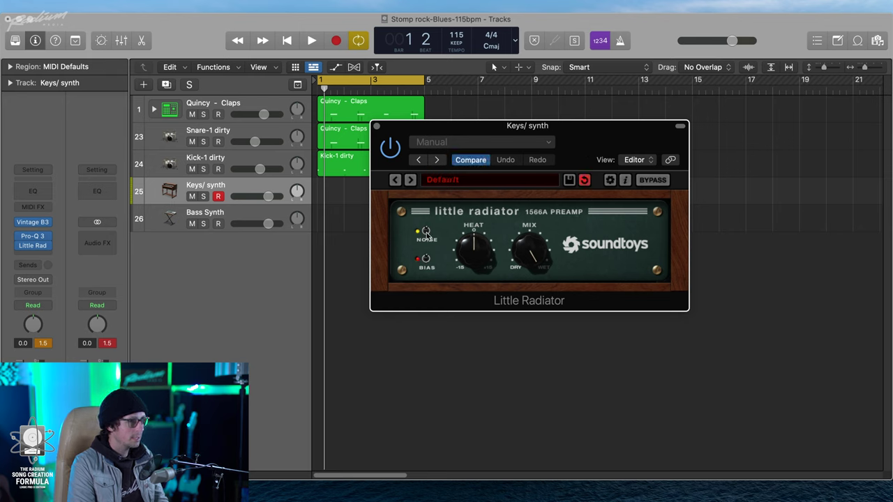
{"action": "left_click_drag", "start_coordinate": [472, 246], "coordinate": [479, 220]}
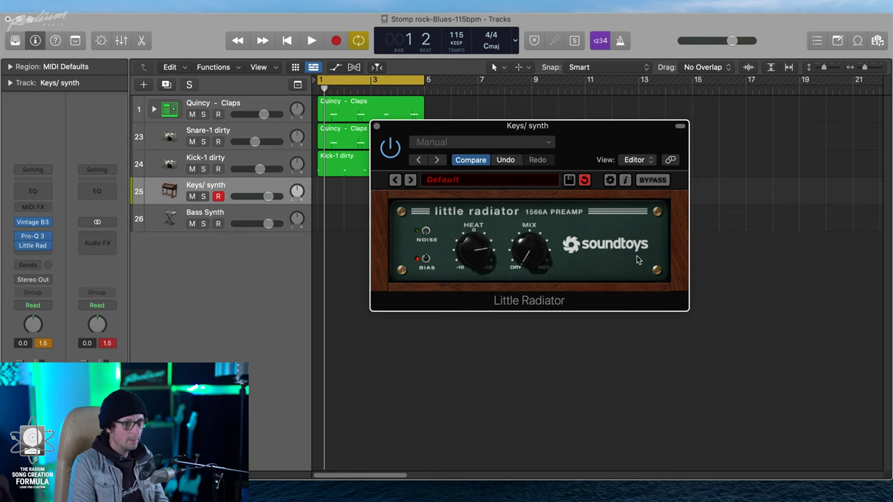
{"action": "left_click_drag", "start_coordinate": [527, 253], "coordinate": [521, 193]}
{"action": "left_click_drag", "start_coordinate": [530, 173], "coordinate": [526, 182]}
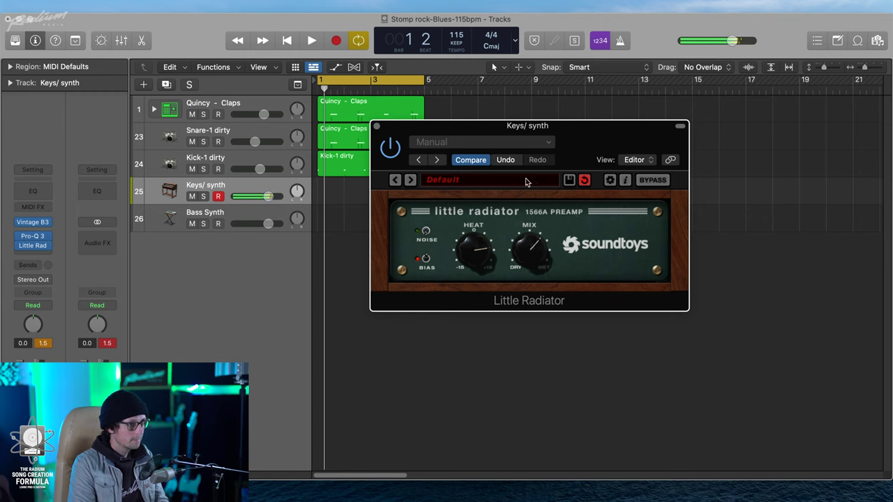
{"action": "left_click_drag", "start_coordinate": [480, 243], "coordinate": [487, 242]}
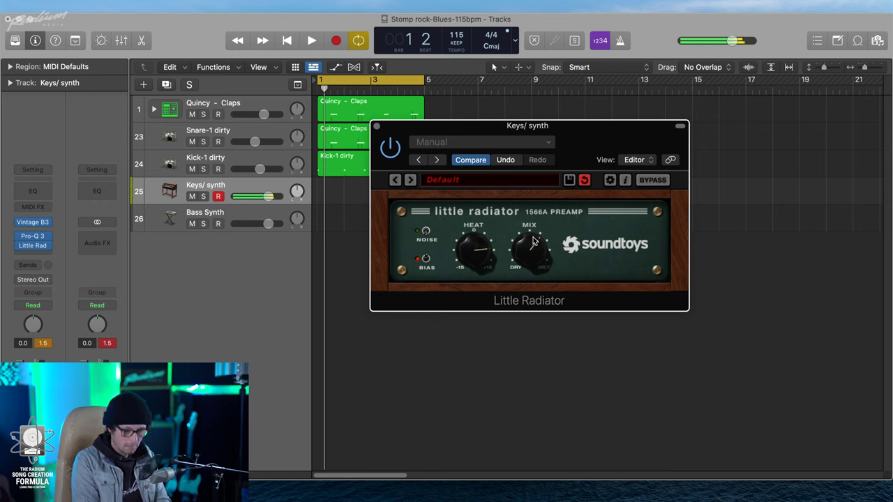
{"action": "left_click_drag", "start_coordinate": [528, 240], "coordinate": [442, 227]}
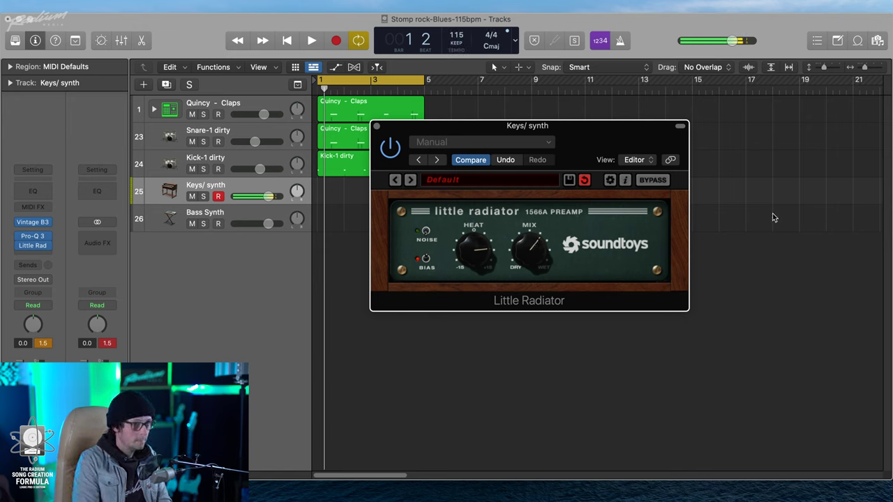
{"action": "left_click", "coordinate": [788, 170]}
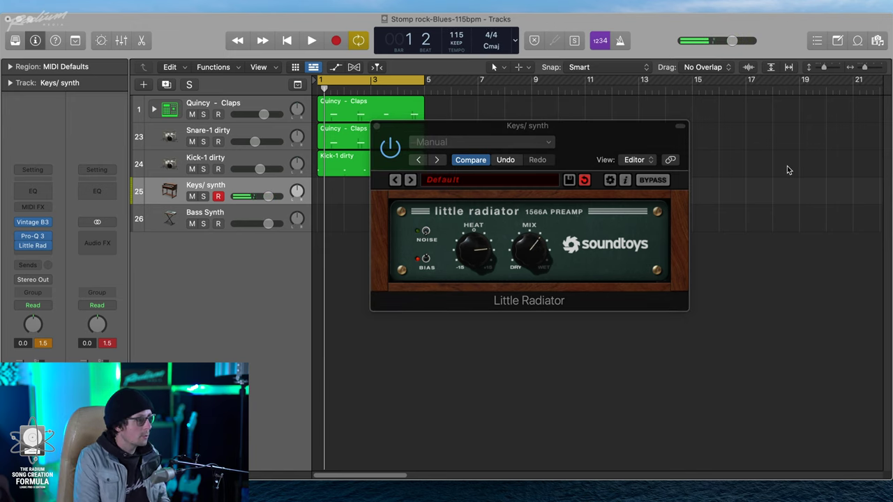
Add SilverVerb after Little Radiator on the Keys/ synth track and load its Room preset.
{"action": "left_click", "coordinate": [43, 247]}
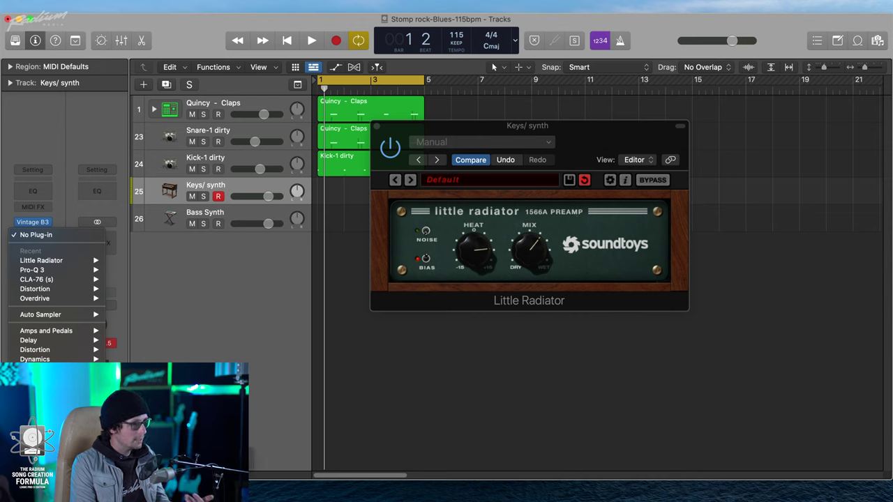
{"action": "left_click", "coordinate": [271, 406]}
{"action": "left_click_drag", "start_coordinate": [551, 165], "coordinate": [430, 162]}
{"action": "left_click", "coordinate": [286, 174]}
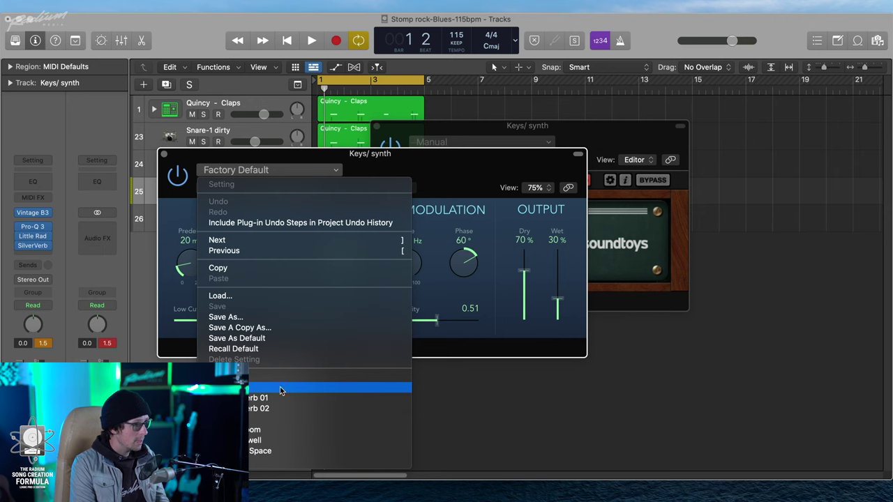
{"action": "left_click", "coordinate": [279, 430]}
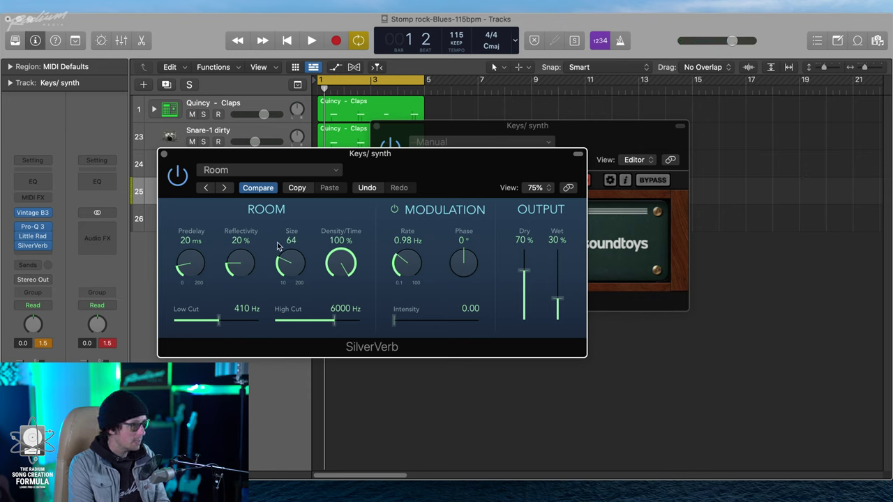
Set SilverVerb's Size to 84, Dry to 75%, Wet to 26% and High Cut to 5600 Hz, and close its window.
{"action": "left_click_drag", "start_coordinate": [285, 263], "coordinate": [294, 268]}
{"action": "left_click_drag", "start_coordinate": [524, 271], "coordinate": [526, 267]}
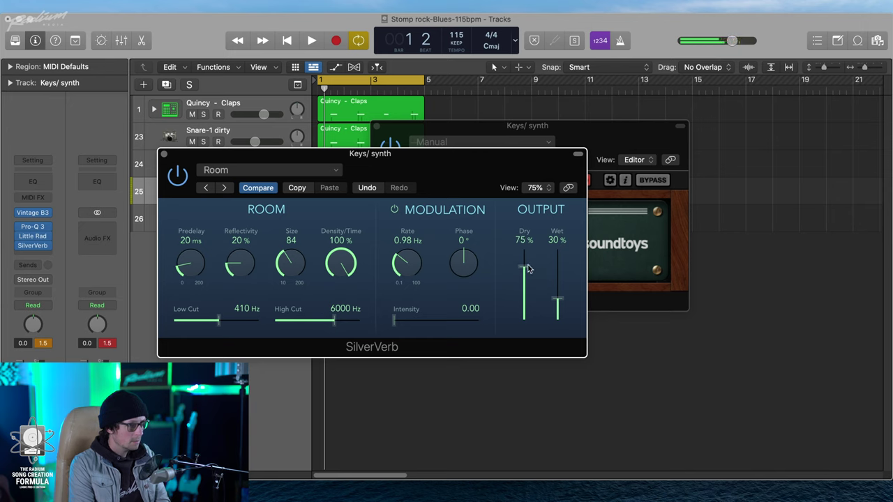
{"action": "mouse_move", "coordinate": [558, 299]}
{"action": "left_mouse_down"}
{"action": "mouse_move", "coordinate": [559, 266]}
{"action": "mouse_move", "coordinate": [558, 302]}
{"action": "left_mouse_up"}
{"action": "left_click_drag", "start_coordinate": [336, 319], "coordinate": [331, 321]}
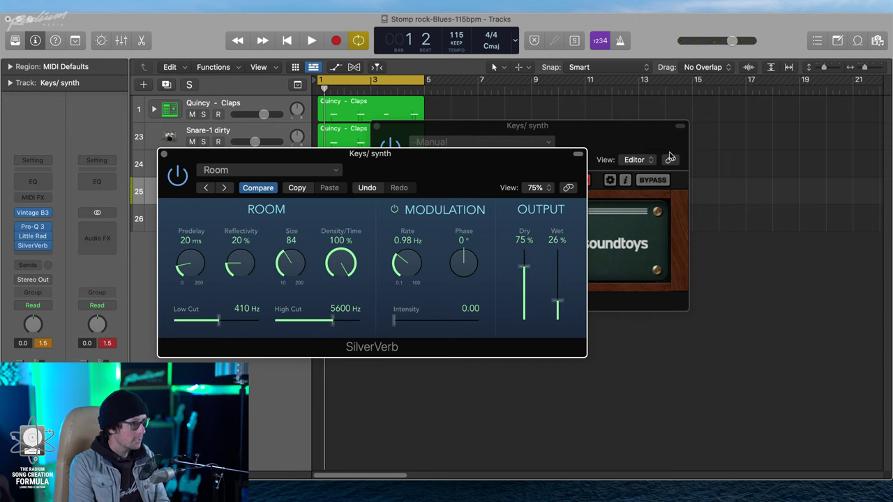
{"action": "left_click", "coordinate": [163, 153]}
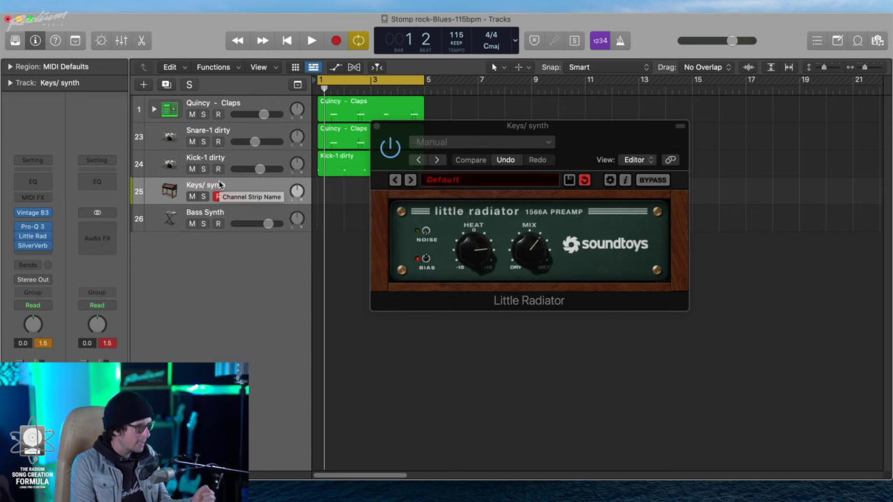
Duplicate the Keys/ synth track with its effects and replace the copy's instrument with Vintage Electric Piano.
{"action": "key", "text": "super+d"}
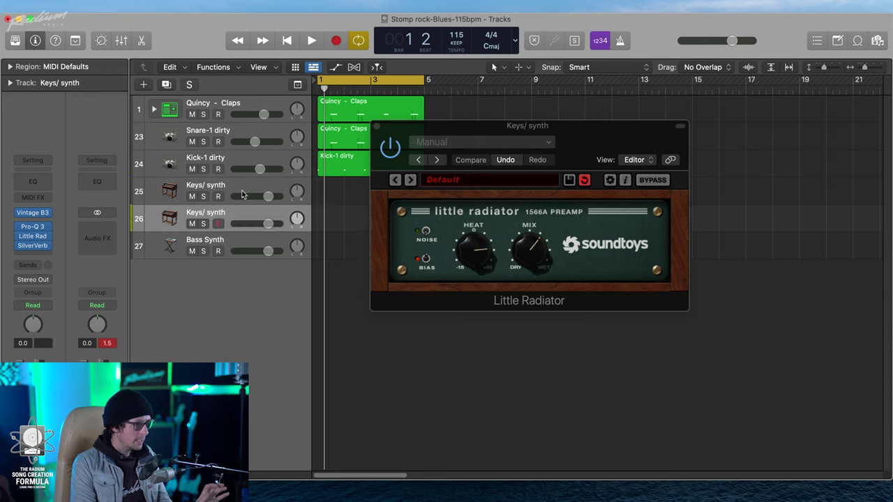
{"action": "mouse_move", "coordinate": [39, 218]}
{"action": "left_click", "coordinate": [49, 214]}
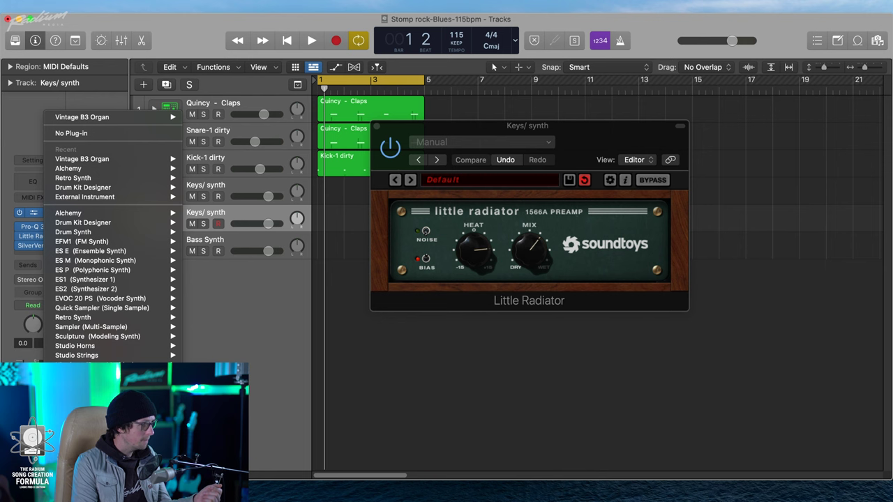
{"action": "left_click", "coordinate": [77, 393]}
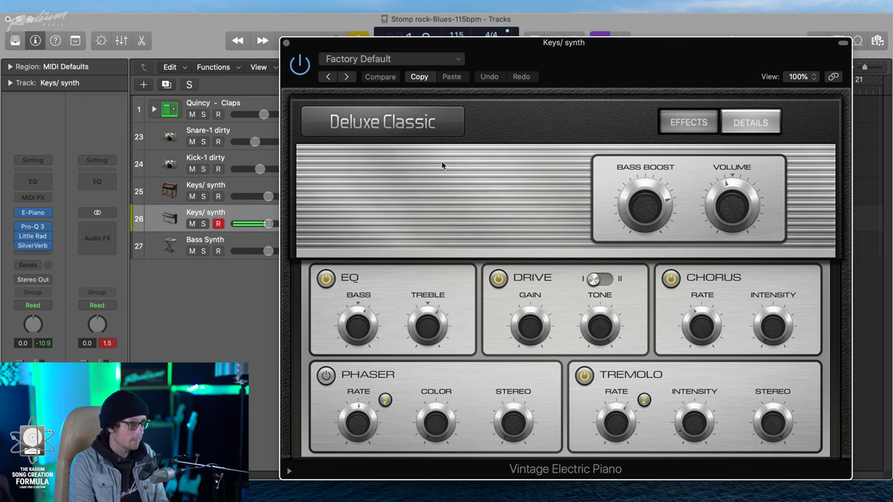
Audition the electric piano presets from Modern Classic onward and settle on Modern Wurlitzer.
{"action": "left_click", "coordinate": [408, 59]}
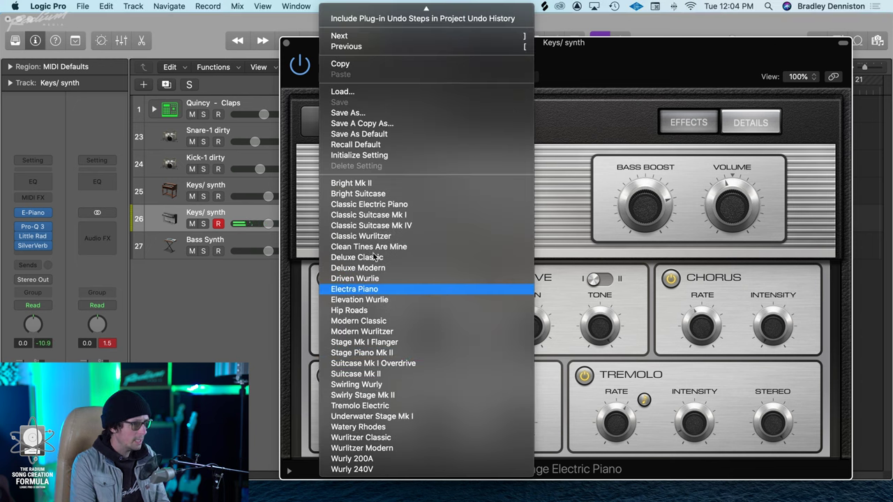
{"action": "left_click", "coordinate": [390, 323]}
{"action": "left_click", "coordinate": [348, 77]}
{"action": "left_click", "coordinate": [348, 77]}
{"action": "left_click", "coordinate": [328, 78]}
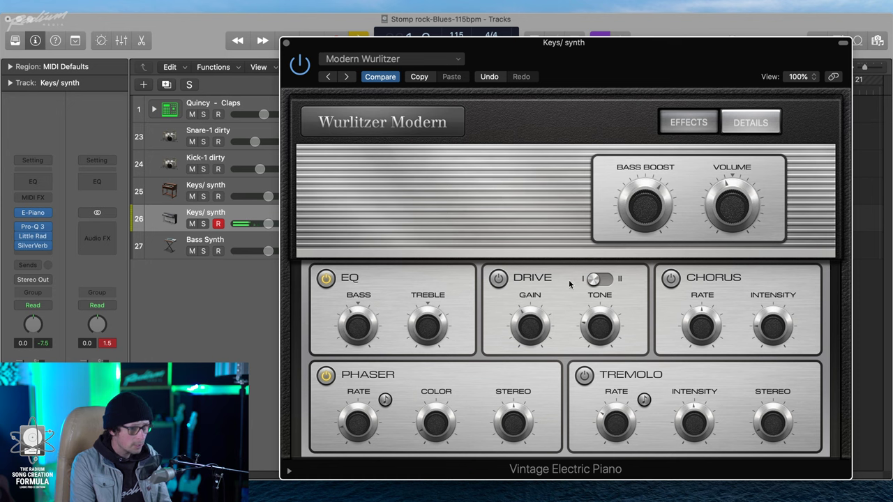
Turn on the electric piano's Drive in mode II, lower Bass Boost, set Volume to -3.5 dB and close the instrument.
{"action": "mouse_move", "coordinate": [549, 300]}
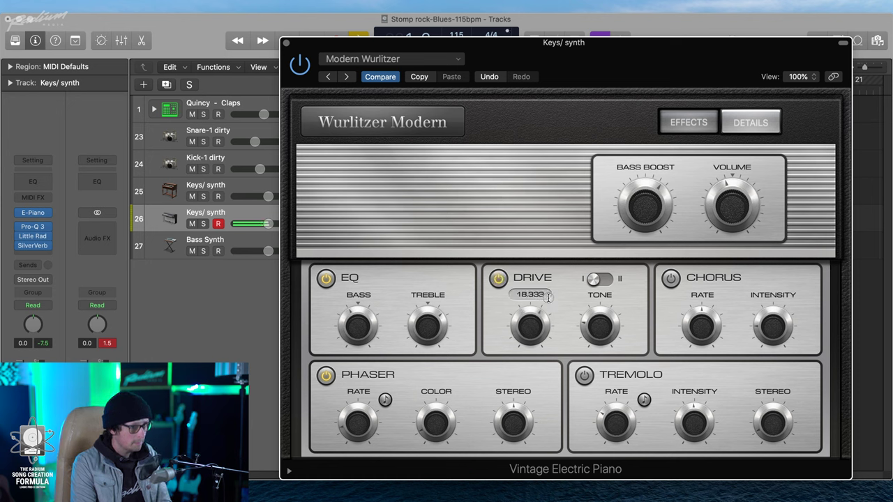
{"action": "left_click", "coordinate": [594, 280]}
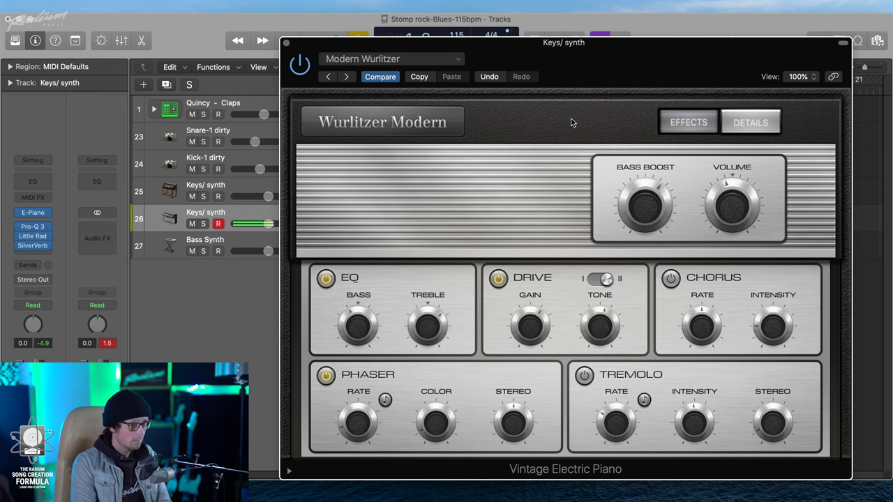
{"action": "left_click_drag", "start_coordinate": [636, 205], "coordinate": [645, 240]}
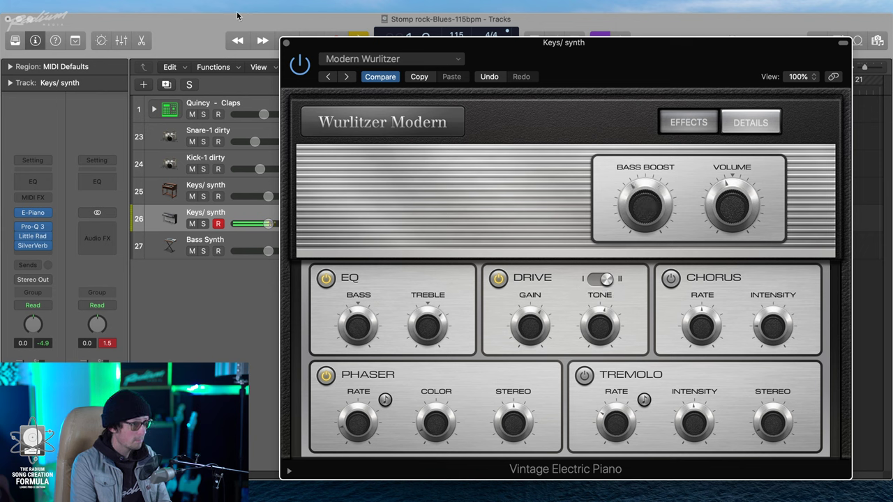
{"action": "left_click_drag", "start_coordinate": [728, 209], "coordinate": [726, 217]}
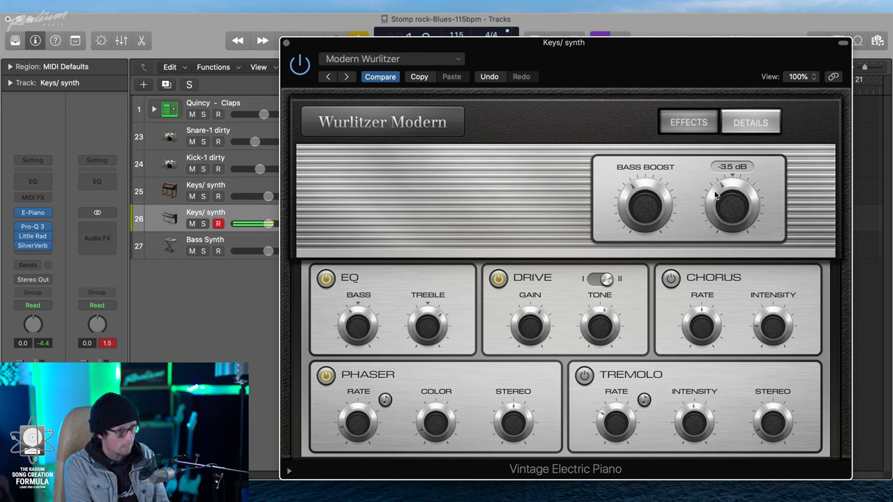
{"action": "left_click", "coordinate": [287, 43]}
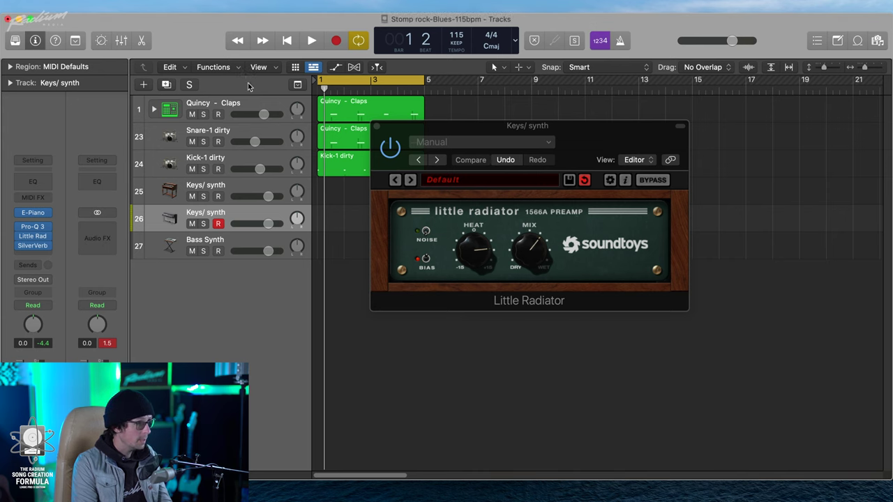
Select the Quincy - Claps track and play back the drum loop.
{"action": "left_click", "coordinate": [219, 105]}
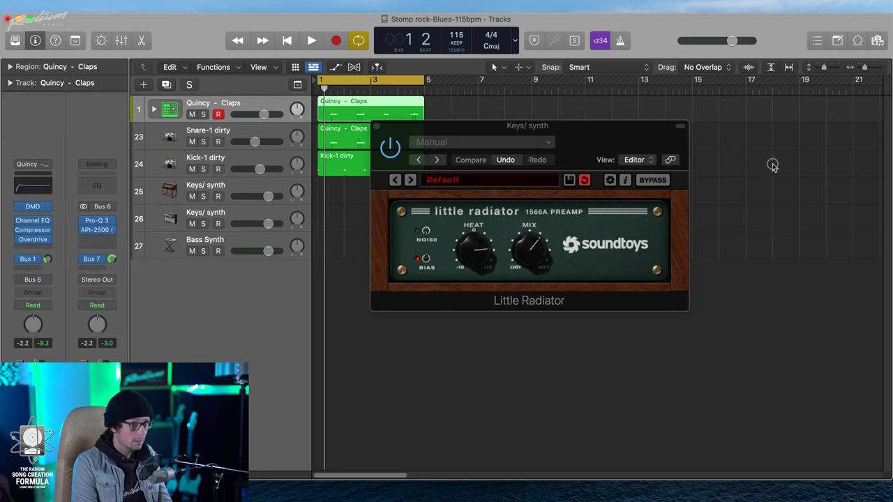
{"action": "key", "text": "space"}
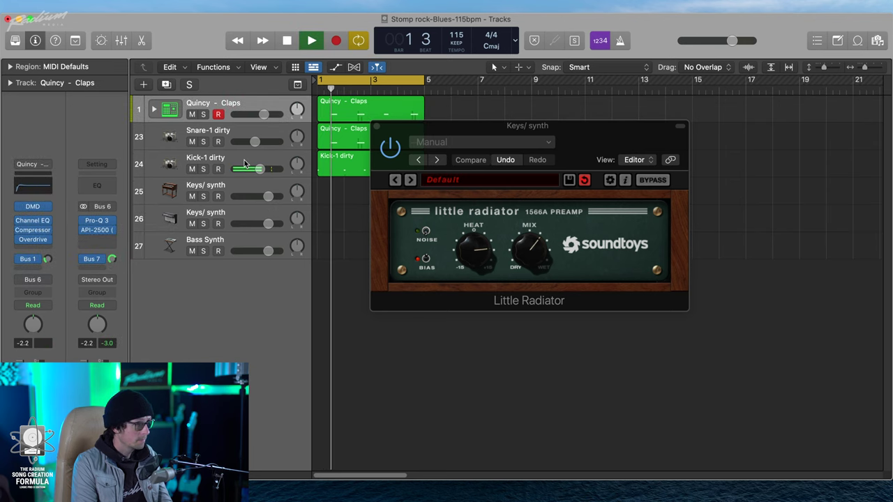
Audition the organ and electric piano tracks over the drum loop and lower the Heat of the electric piano's Little Radiator.
{"action": "left_click", "coordinate": [237, 195]}
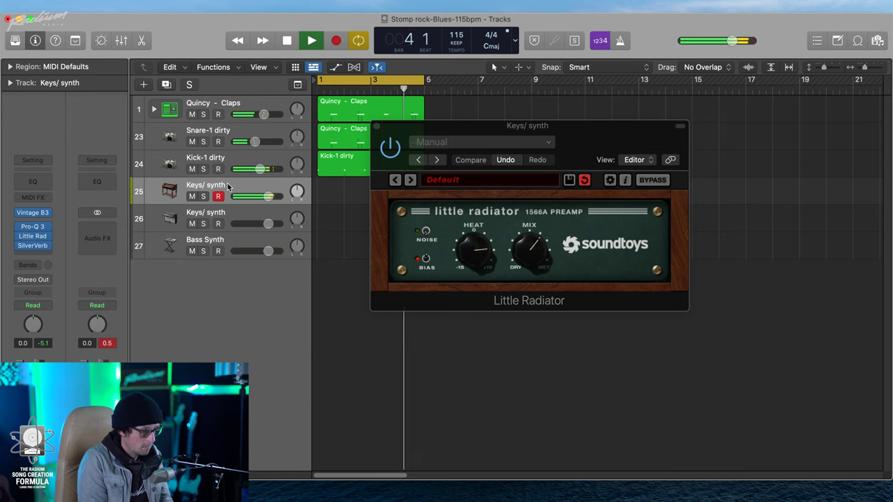
{"action": "key", "text": "Down"}
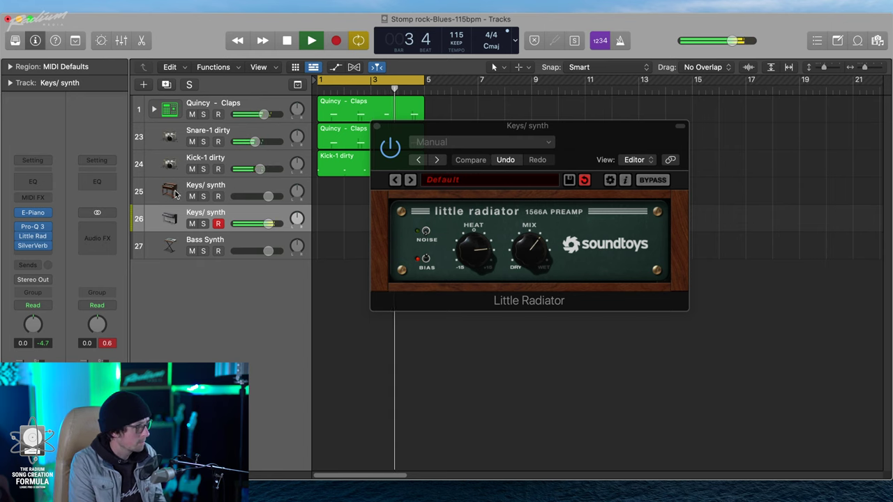
{"action": "left_click", "coordinate": [33, 236]}
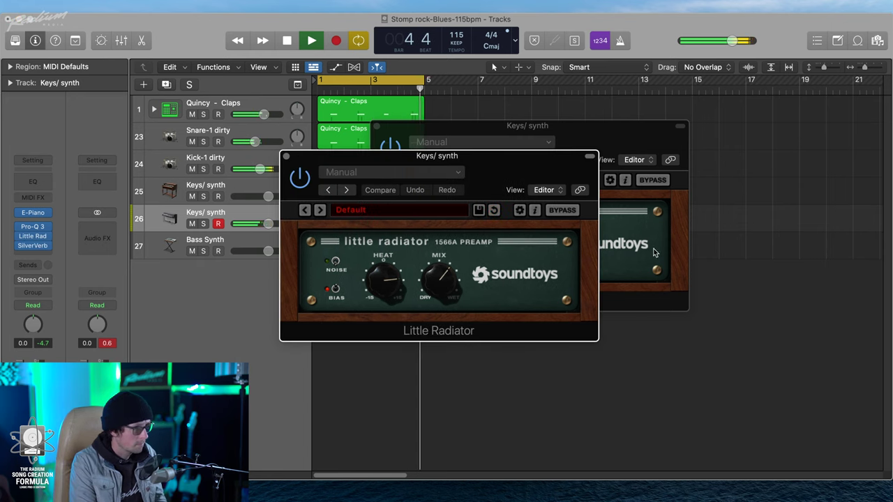
{"action": "left_click_drag", "start_coordinate": [404, 276], "coordinate": [369, 309]}
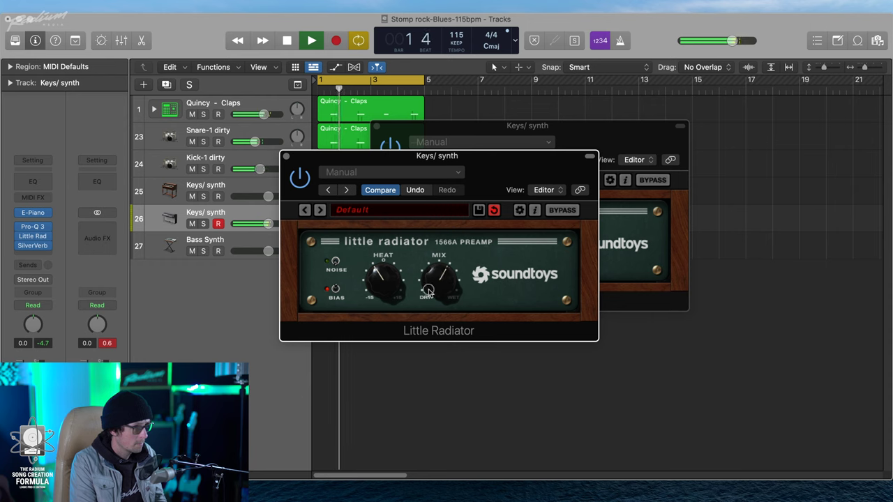
{"action": "left_click", "coordinate": [286, 156]}
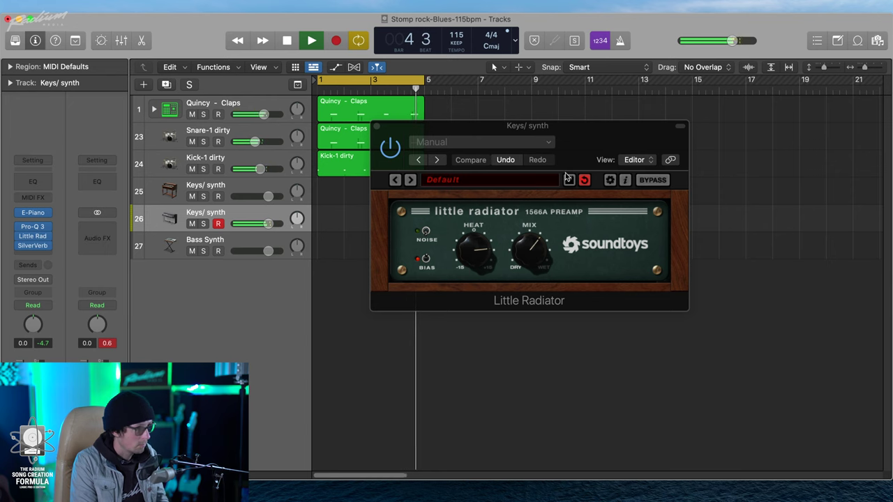
Select the Bass Synth track to audition it and close the remaining Little Radiator window.
{"action": "left_click", "coordinate": [227, 239]}
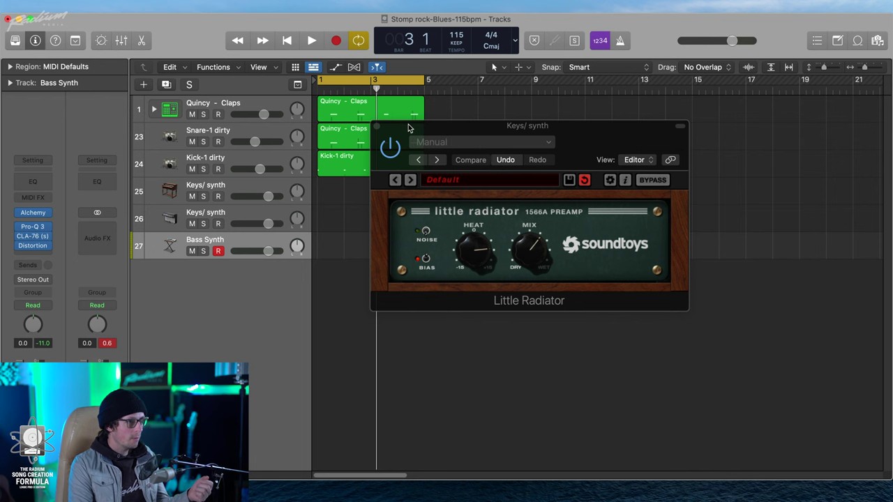
{"action": "left_click", "coordinate": [408, 127]}
{"action": "left_click", "coordinate": [376, 127]}
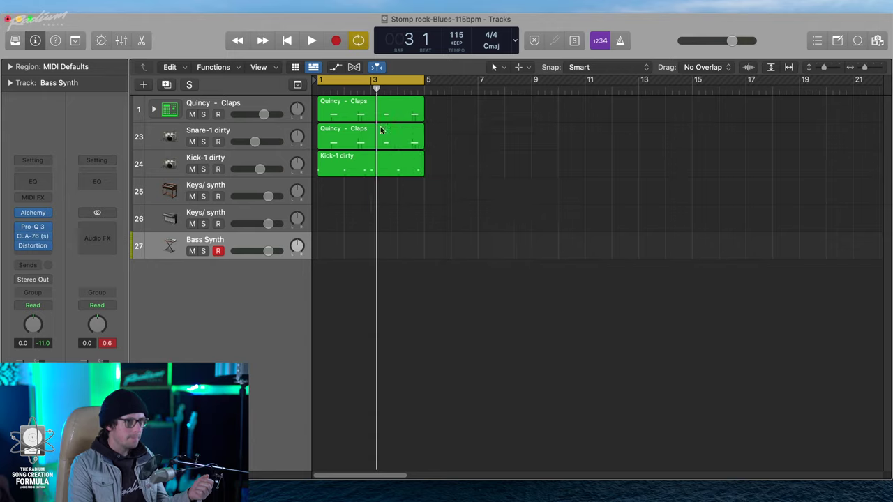
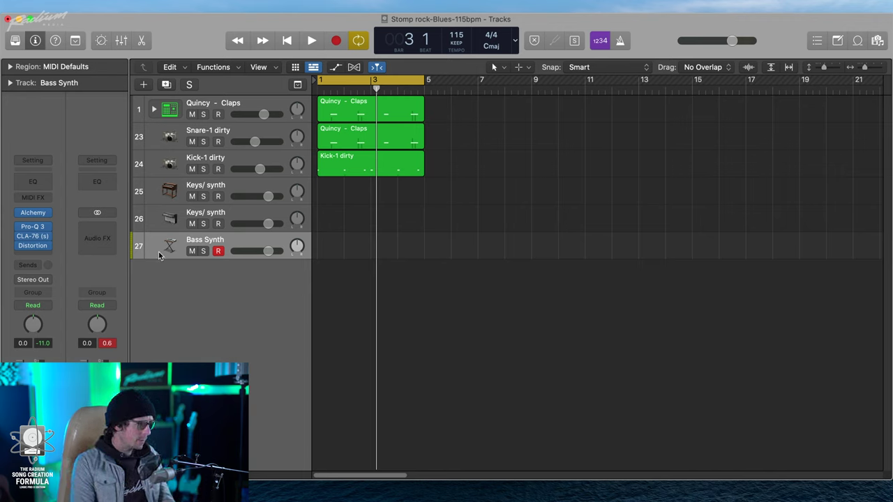
Duplicate the Bass Synth track with its effects and replace the copy's instrument with Studio Horns.
{"action": "key", "text": "super+d"}
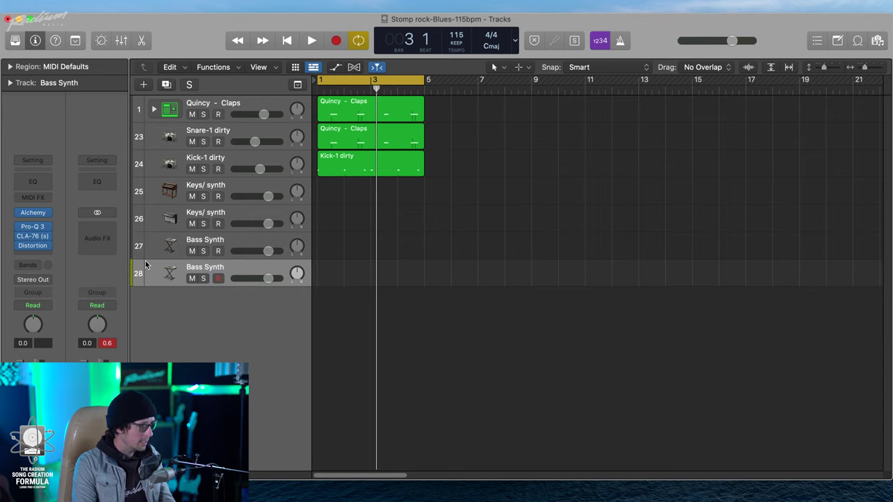
{"action": "left_click", "coordinate": [47, 213]}
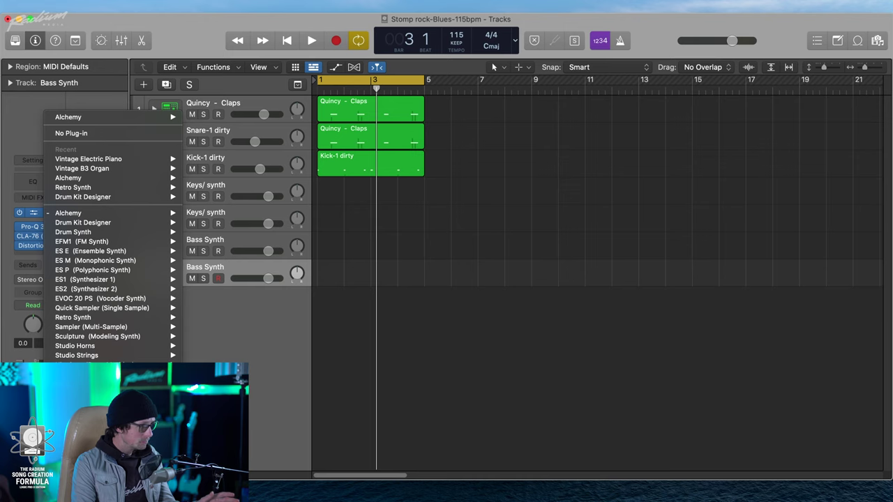
{"action": "left_click", "coordinate": [123, 347]}
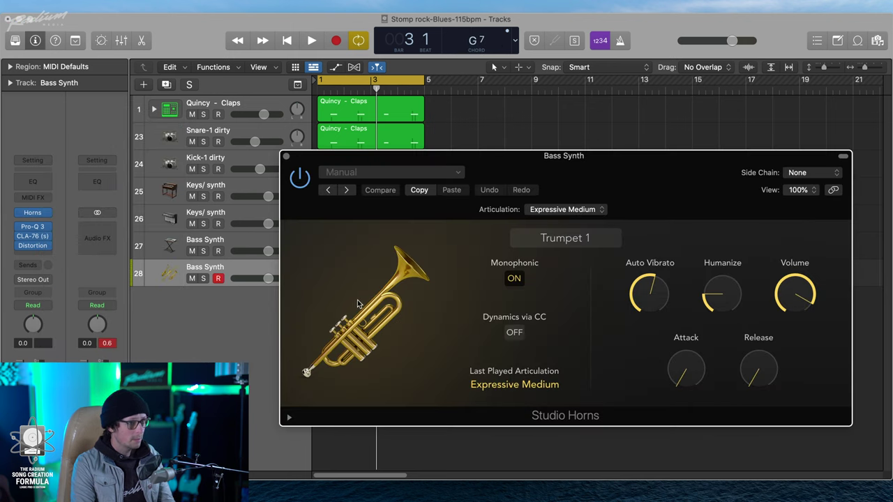
Switch the Studio Horns instrument to the Soul Section and close its window.
{"action": "left_click", "coordinate": [579, 239]}
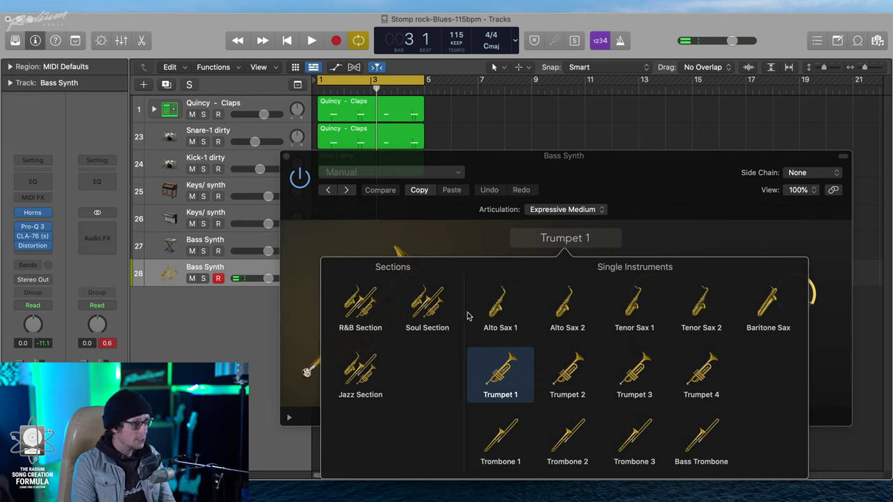
{"action": "left_click", "coordinate": [427, 302]}
{"action": "left_click", "coordinate": [427, 300]}
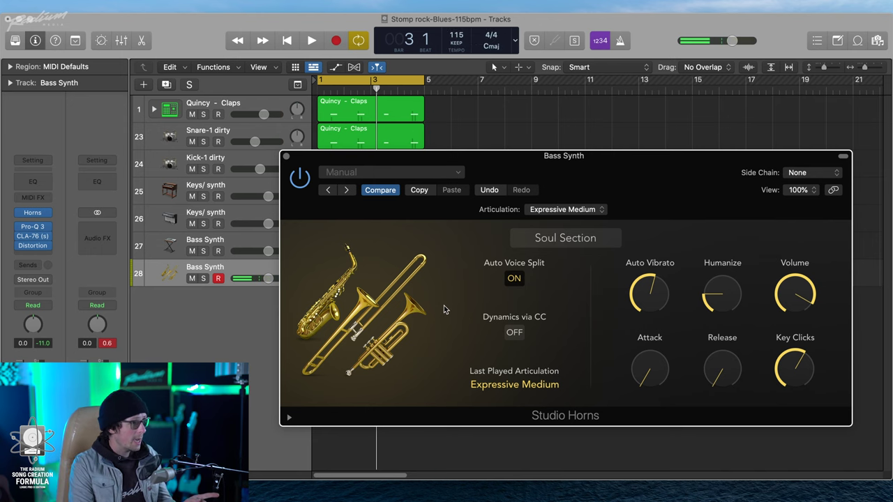
{"action": "left_click", "coordinate": [287, 156]}
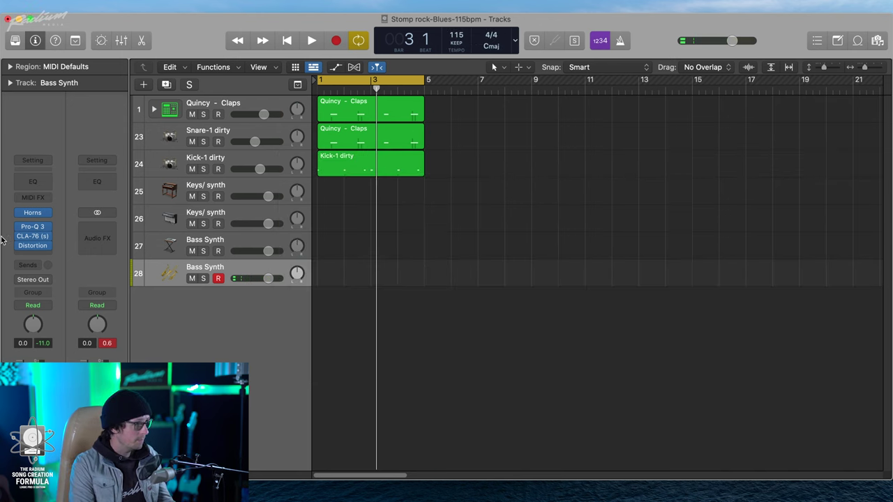
Bypass the Distortion effect on the horns track and remove it from the effect chain.
{"action": "left_click", "coordinate": [20, 247]}
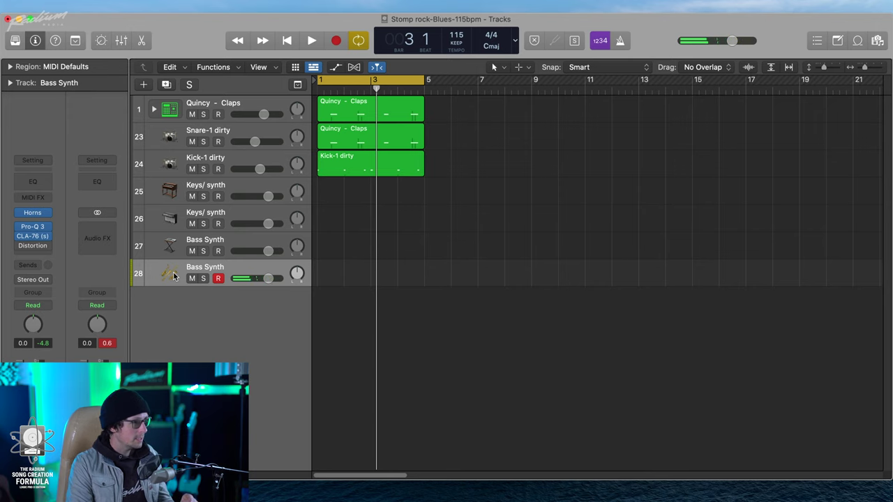
{"action": "left_click", "coordinate": [46, 246]}
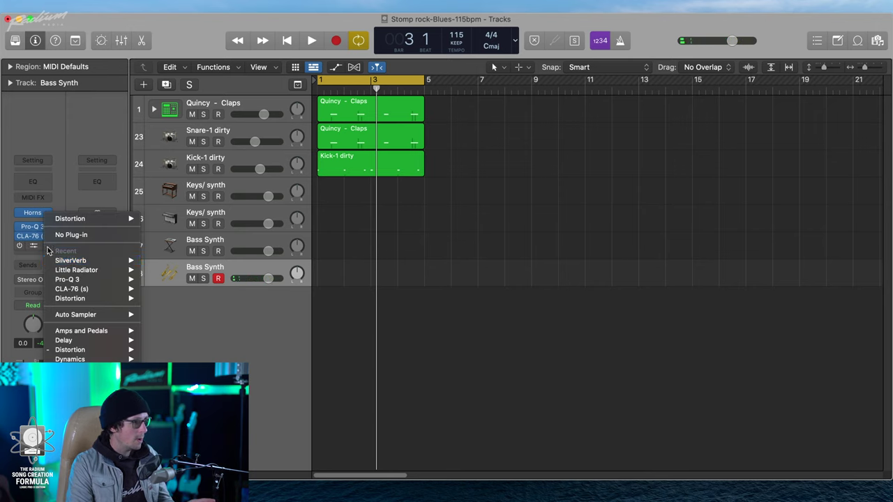
{"action": "left_click", "coordinate": [23, 264]}
Add a send from the horns track to Bus 1 (Verb) and raise its send level.
{"action": "left_click", "coordinate": [34, 267]}
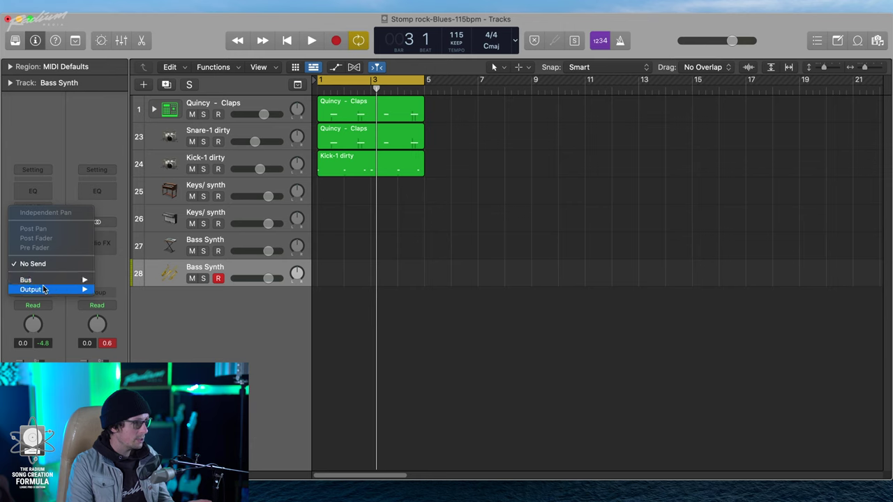
{"action": "mouse_move", "coordinate": [27, 280]}
{"action": "mouse_move", "coordinate": [182, 142]}
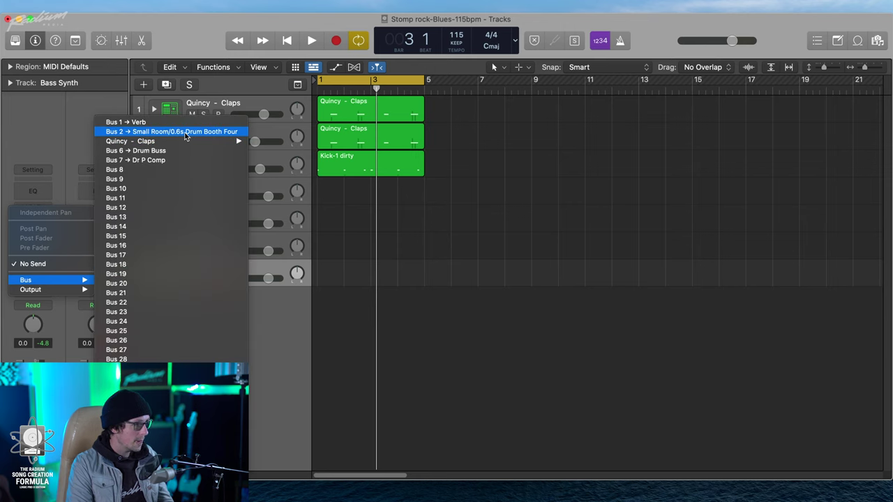
{"action": "left_click", "coordinate": [174, 123]}
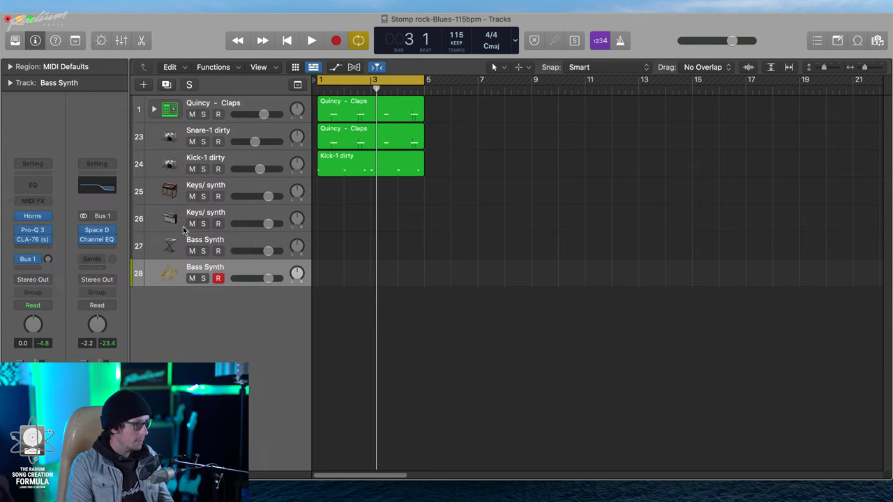
{"action": "left_click_drag", "start_coordinate": [48, 261], "coordinate": [58, 223]}
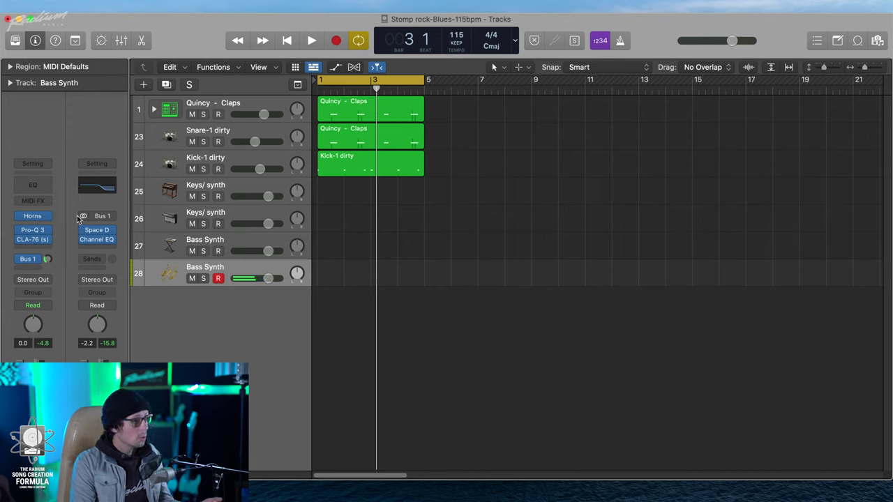
Insert a Chorus effect after CLA-76 on the horns track and set its Mix to 44%.
{"action": "mouse_move", "coordinate": [47, 231]}
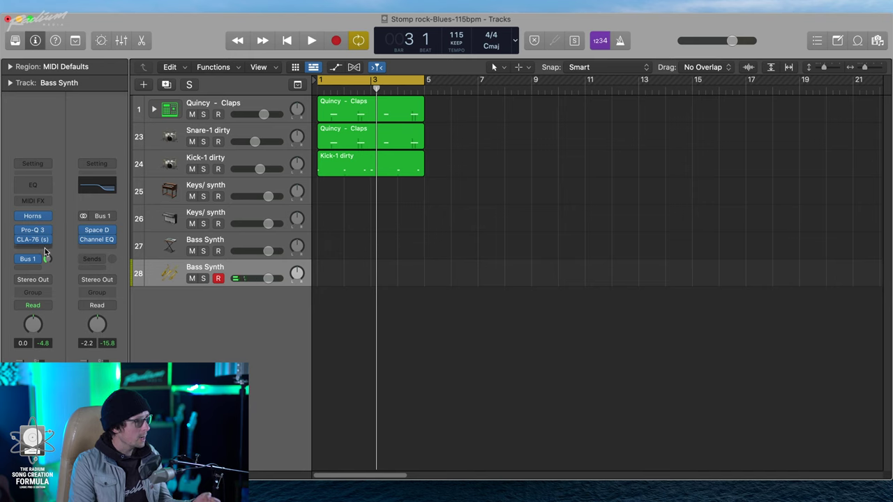
{"action": "left_click", "coordinate": [42, 249]}
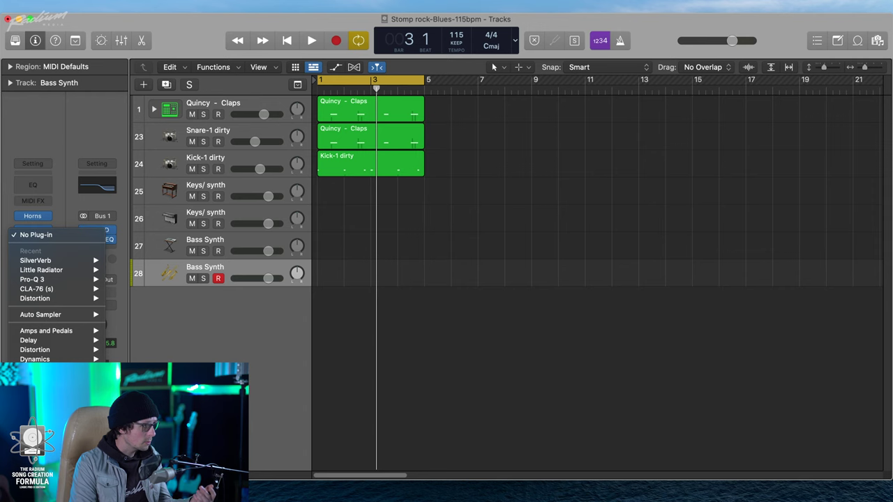
{"action": "left_click", "coordinate": [237, 306]}
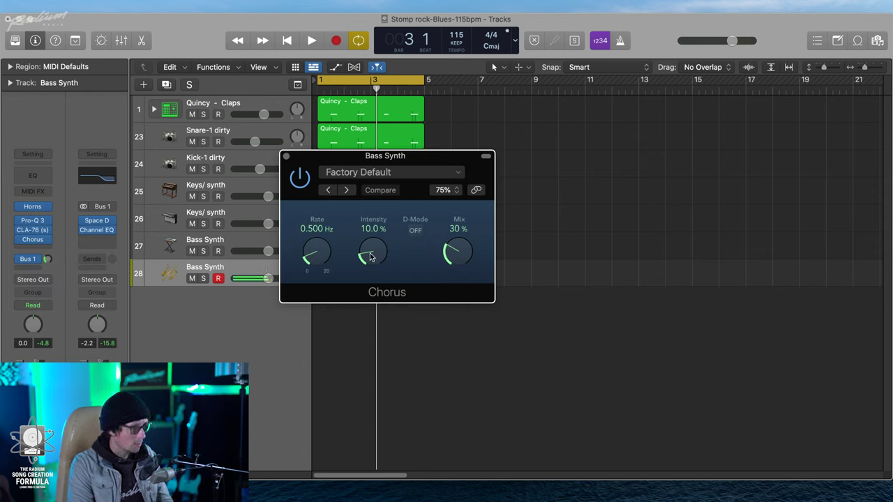
{"action": "mouse_move", "coordinate": [458, 253]}
{"action": "left_mouse_down"}
{"action": "mouse_move", "coordinate": [469, 244]}
{"action": "mouse_move", "coordinate": [473, 206]}
{"action": "mouse_move", "coordinate": [458, 236]}
{"action": "left_mouse_up"}
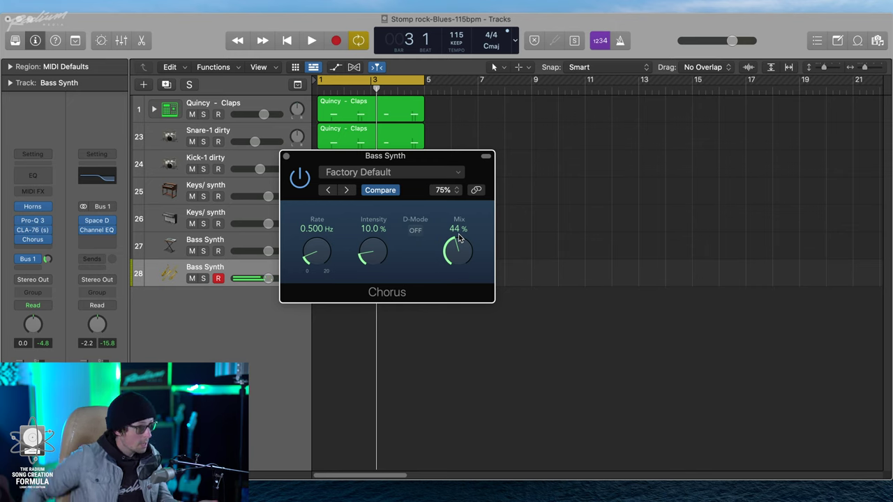
Close the Chorus window and insert a stereo Amp Designer between CLA-76 and Chorus on the horns track.
{"action": "mouse_move", "coordinate": [35, 241]}
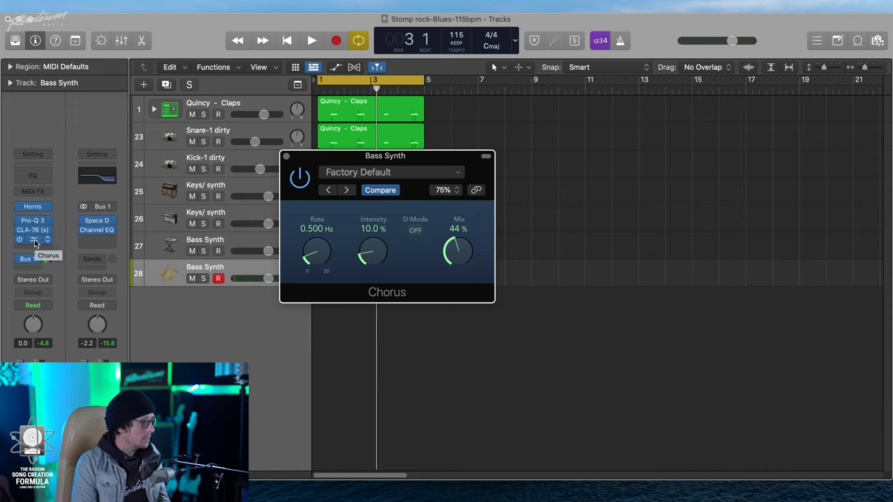
{"action": "left_click", "coordinate": [35, 241]}
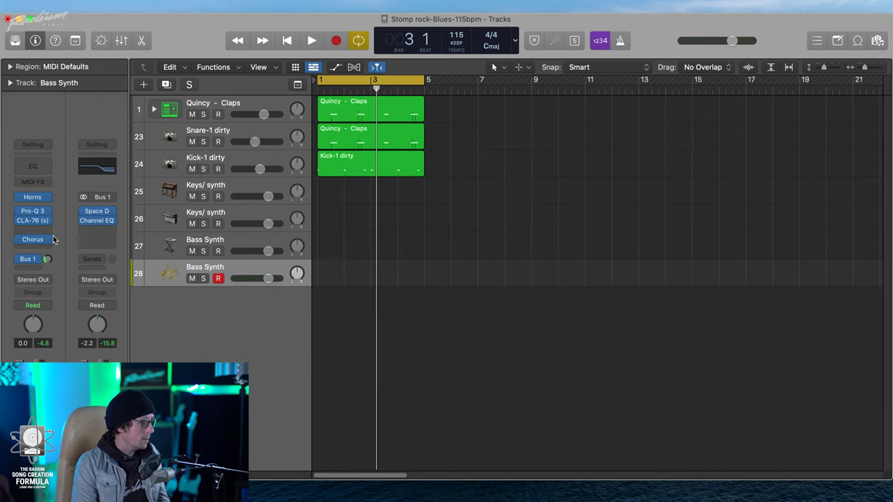
{"action": "scroll", "coordinate": [34, 252], "scroll_direction": "down", "scroll_amount": 1}
{"action": "left_click", "coordinate": [33, 241]}
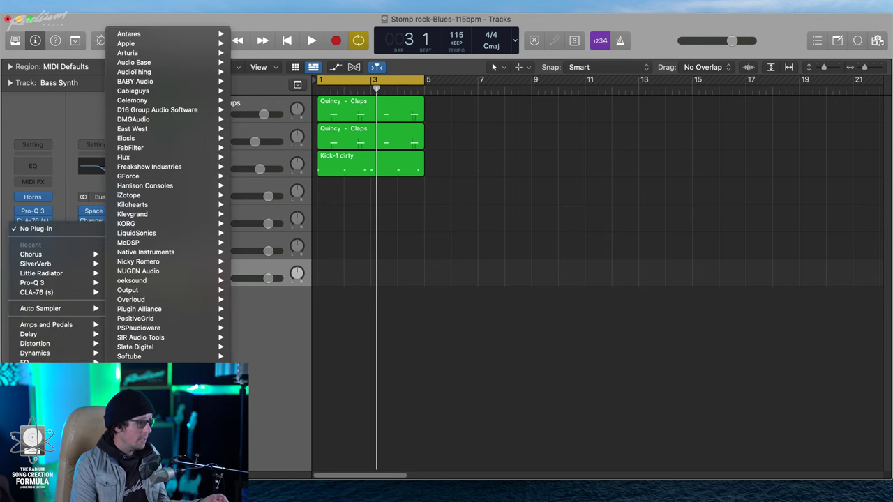
{"action": "mouse_move", "coordinate": [73, 326]}
{"action": "mouse_move", "coordinate": [173, 328]}
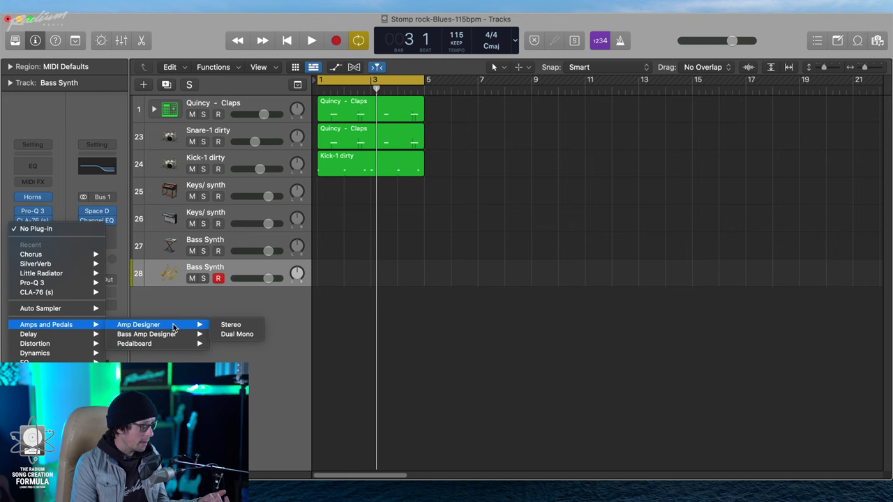
{"action": "left_click", "coordinate": [230, 325]}
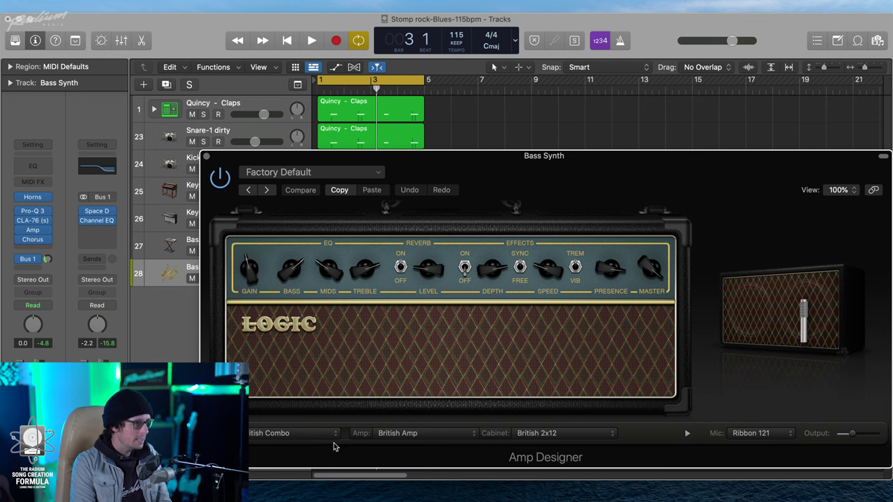
Audition Amp Designer presets, settle on Awesome Tweed and raise its reverb level.
{"action": "left_click", "coordinate": [267, 190]}
{"action": "left_click", "coordinate": [267, 190]}
{"action": "left_click", "coordinate": [266, 190]}
{"action": "left_click", "coordinate": [248, 190]}
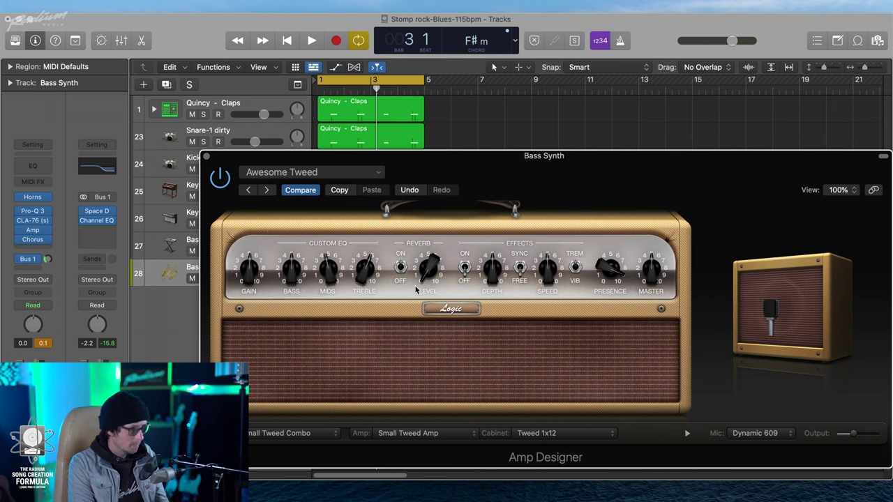
{"action": "left_click_drag", "start_coordinate": [431, 271], "coordinate": [433, 227]}
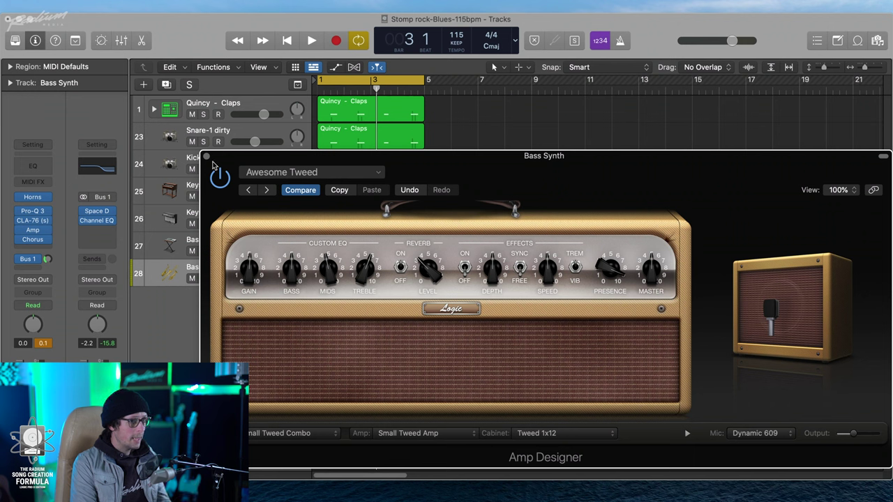
Set the Amp Designer microphone to Dynamic 421 and close the amp window.
{"action": "mouse_move", "coordinate": [745, 376]}
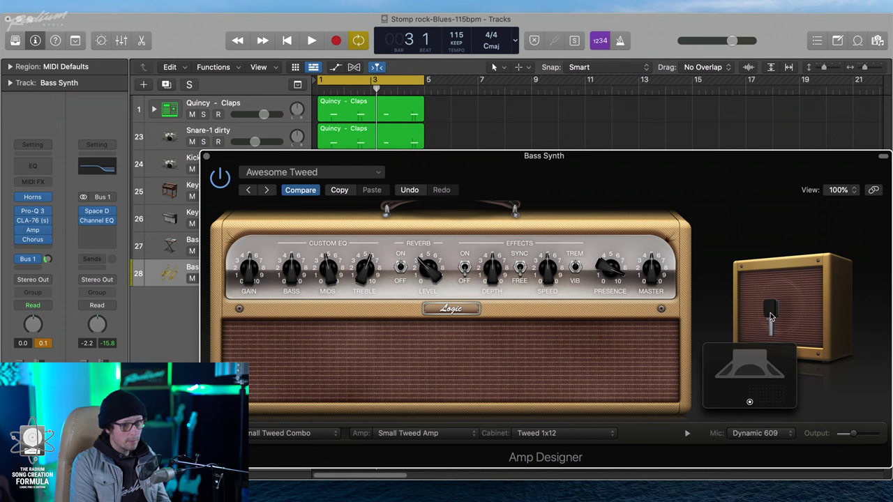
{"action": "left_click", "coordinate": [757, 434]}
{"action": "key", "text": "Escape"}
{"action": "left_click", "coordinate": [764, 434]}
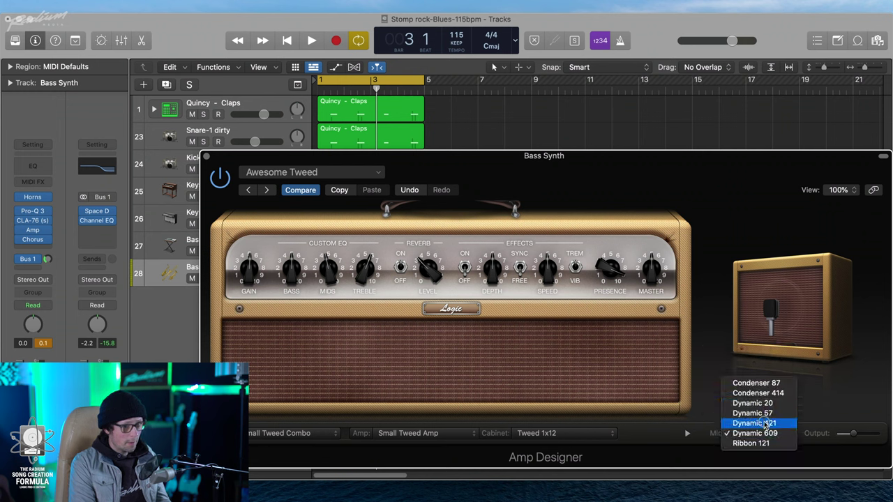
{"action": "left_click", "coordinate": [765, 423]}
{"action": "mouse_move", "coordinate": [794, 388]}
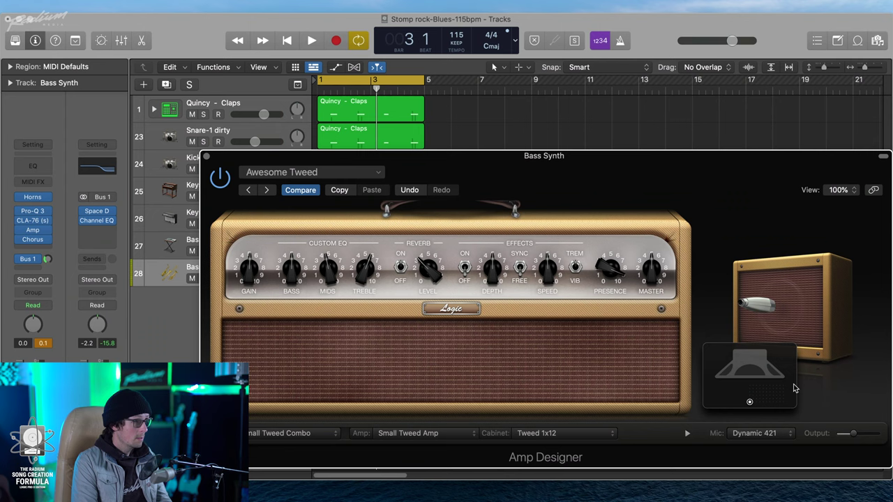
{"action": "left_click", "coordinate": [207, 156]}
Insert Klevgrand's DAW Cassette effect after Chorus on the horns track.
{"action": "left_click", "coordinate": [40, 247]}
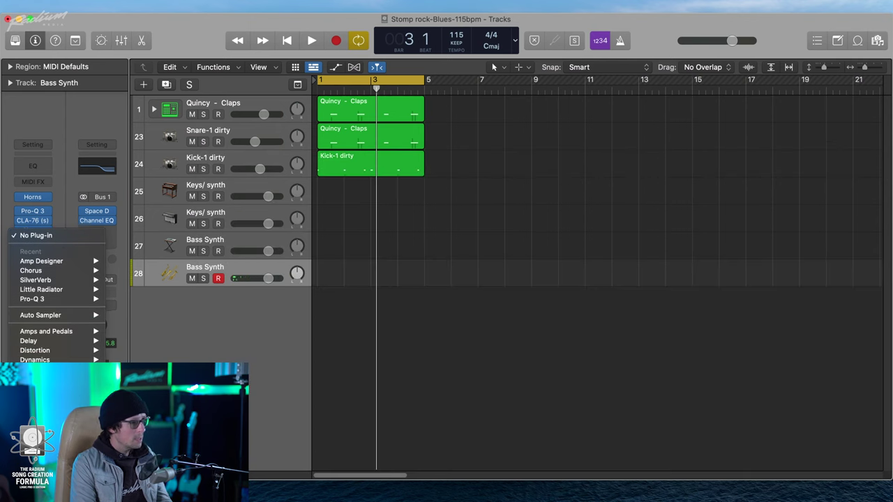
{"action": "mouse_move", "coordinate": [42, 387]}
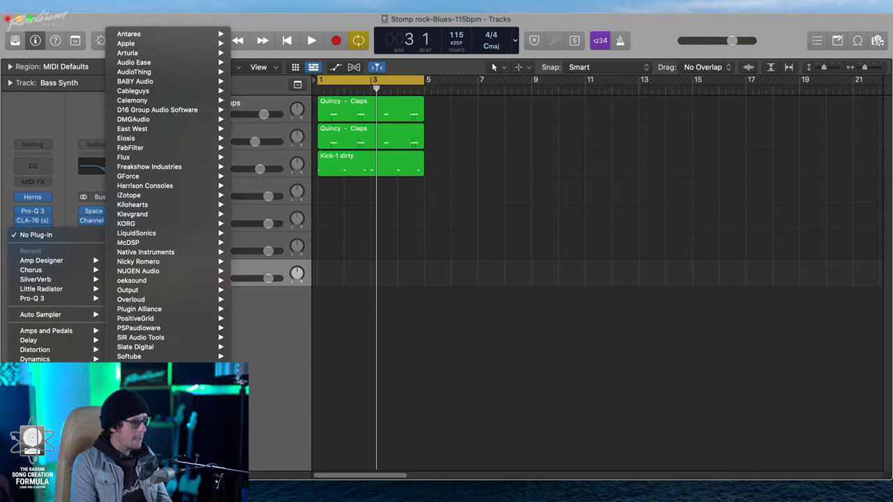
{"action": "mouse_move", "coordinate": [145, 83]}
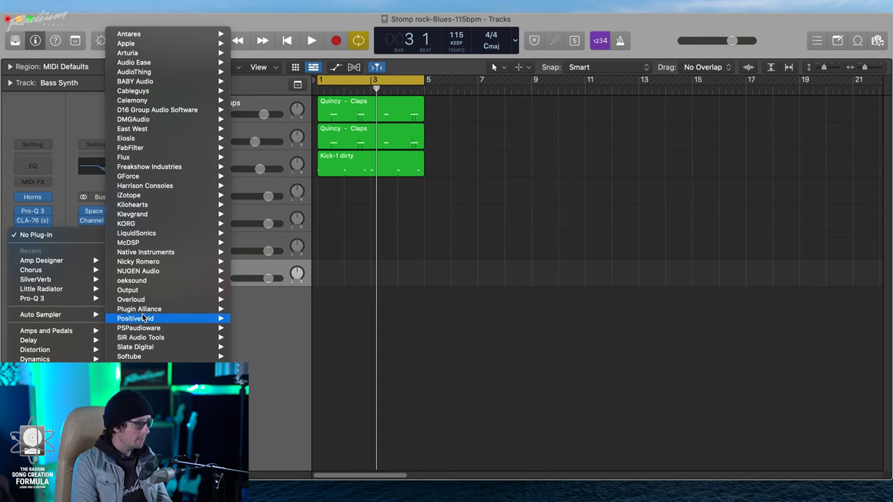
{"action": "mouse_move", "coordinate": [171, 214]}
{"action": "mouse_move", "coordinate": [262, 217]}
{"action": "left_click", "coordinate": [339, 214]}
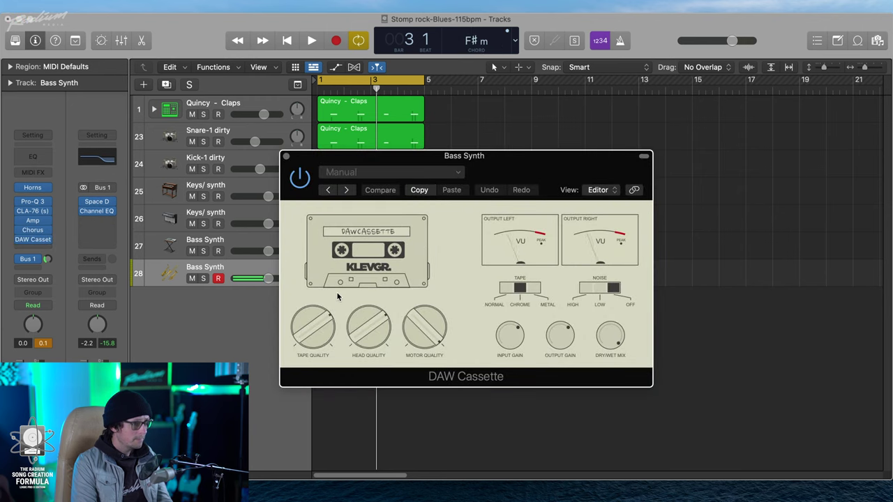
Raise DAW Cassette's tape and head quality, set motor quality to about 59% and tape type to Metal, and close its window.
{"action": "mouse_move", "coordinate": [314, 323]}
{"action": "left_mouse_down"}
{"action": "mouse_move", "coordinate": [314, 315]}
{"action": "mouse_move", "coordinate": [314, 327]}
{"action": "left_mouse_up"}
{"action": "left_click_drag", "start_coordinate": [368, 327], "coordinate": [370, 329]}
{"action": "mouse_move", "coordinate": [424, 346]}
{"action": "left_mouse_down"}
{"action": "mouse_move", "coordinate": [410, 379]}
{"action": "mouse_move", "coordinate": [427, 326]}
{"action": "mouse_move", "coordinate": [416, 347]}
{"action": "left_mouse_up"}
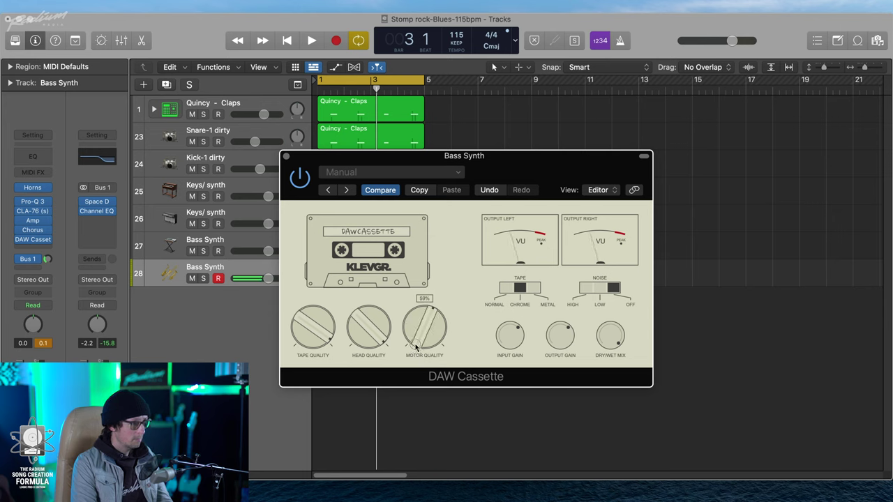
{"action": "left_click", "coordinate": [535, 288]}
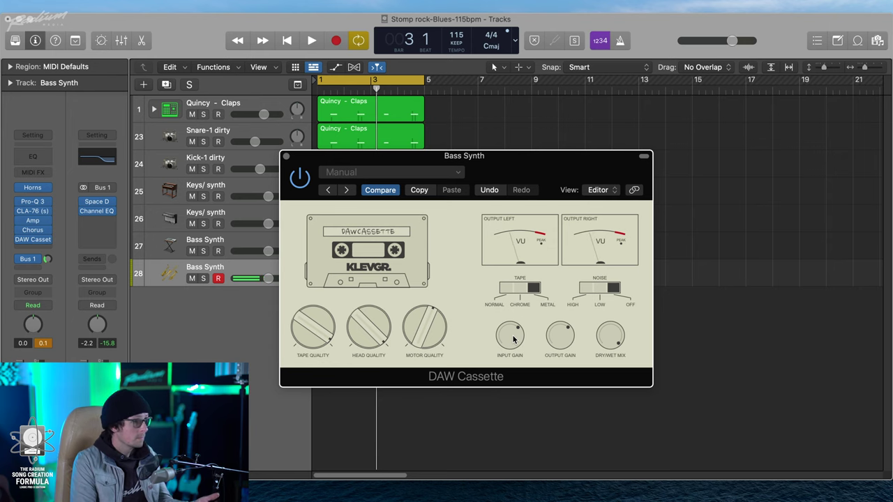
{"action": "left_click", "coordinate": [287, 156]}
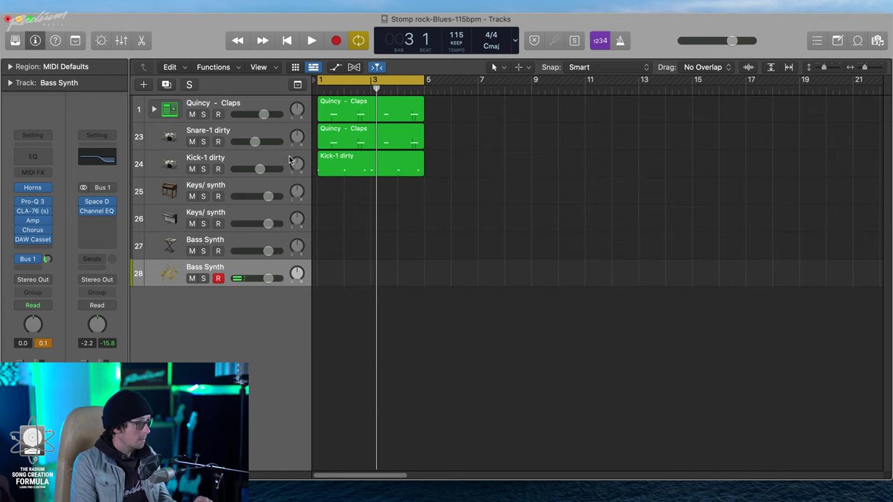